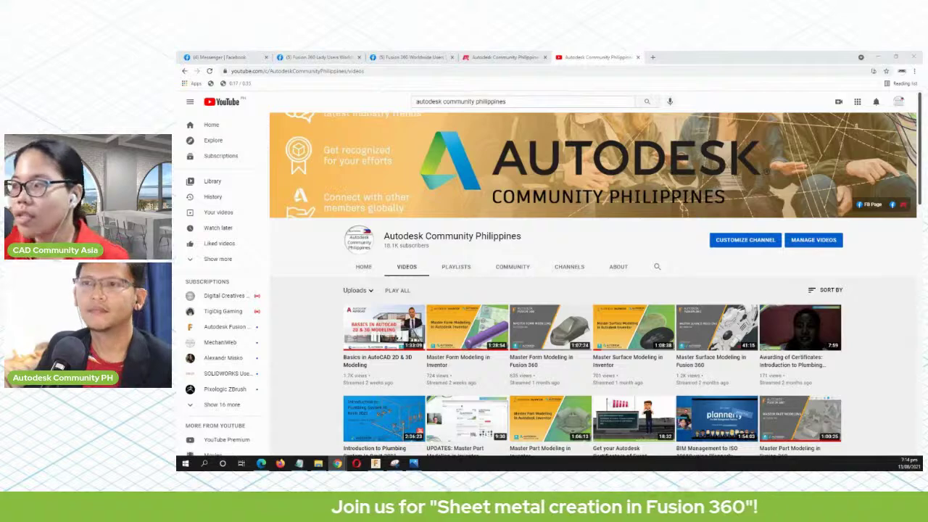
scroll(658, 282, down, 3)
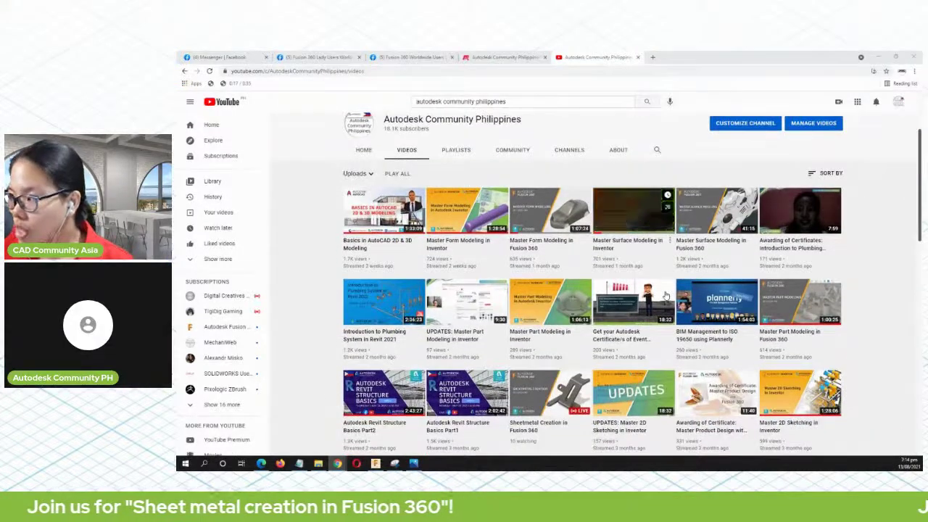
scroll(770, 430, down, 1)
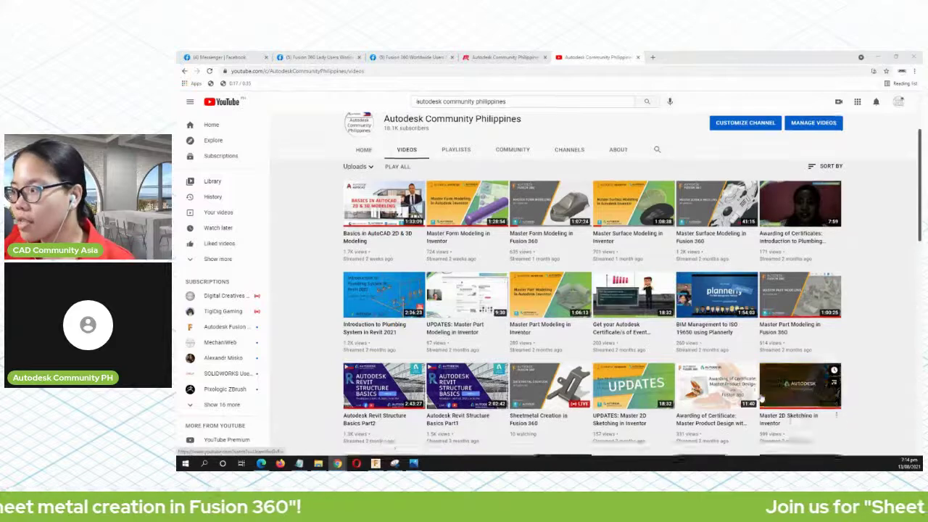
scroll(647, 408, up, 1)
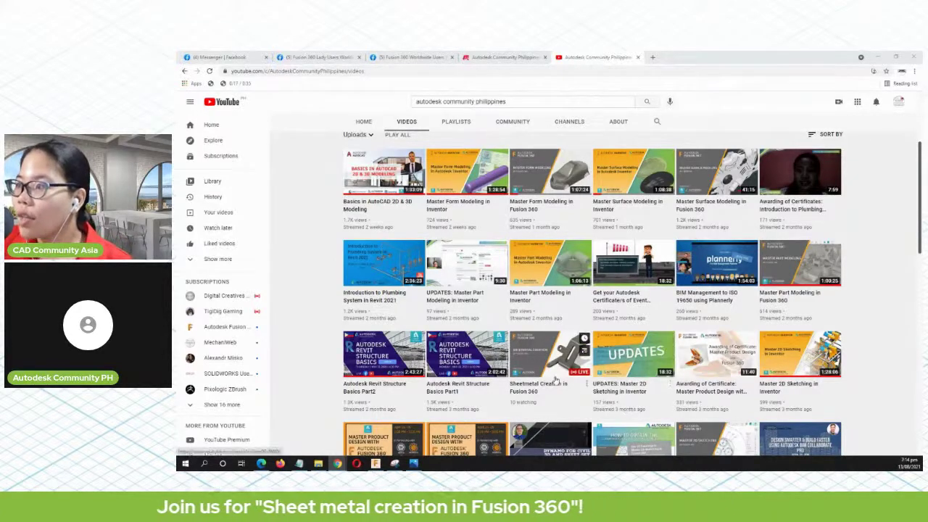
scroll(554, 382, up, 1)
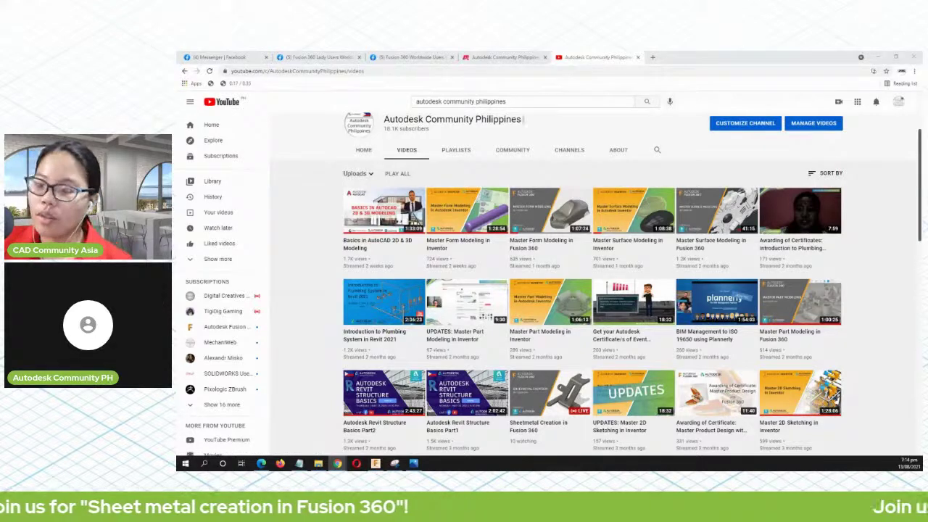
scroll(647, 304, down, 3)
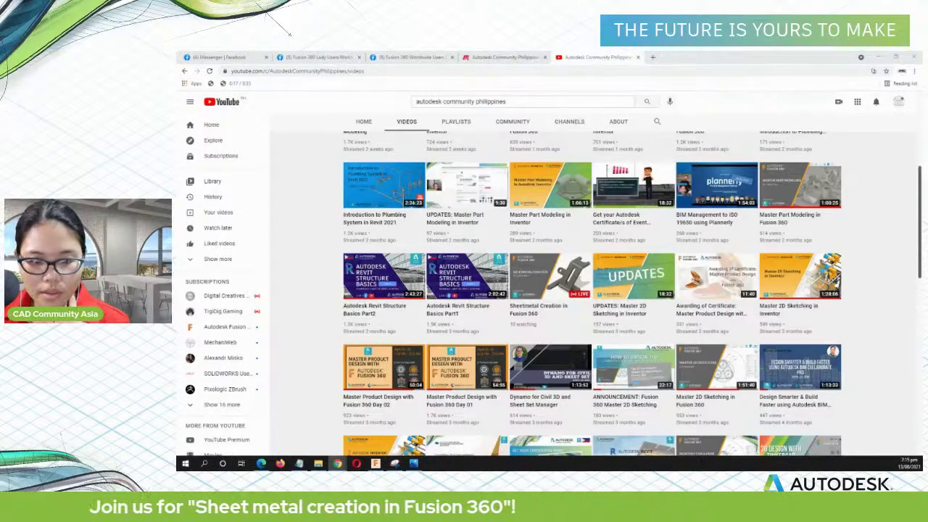
Step: Switch from the browser to Fusion 360 with the empty untitled design
key(alt+Tab)
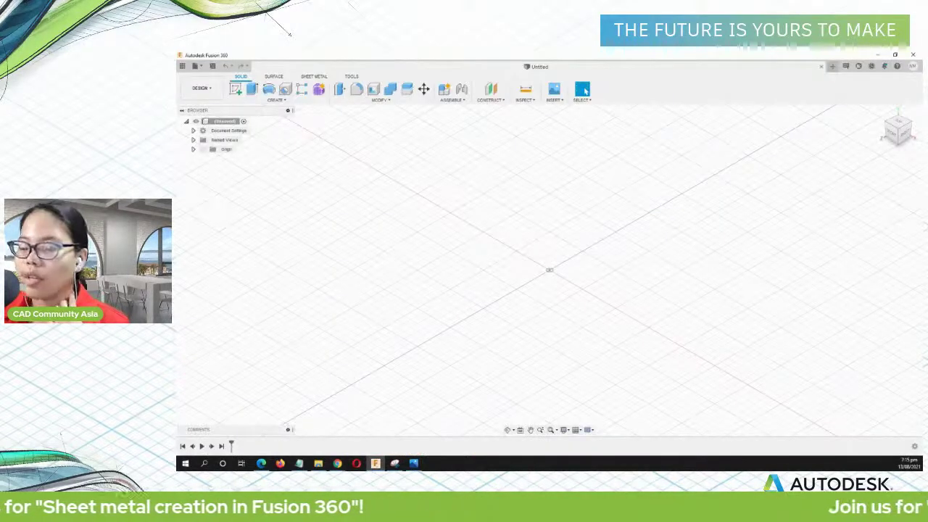
key(alt+Tab)
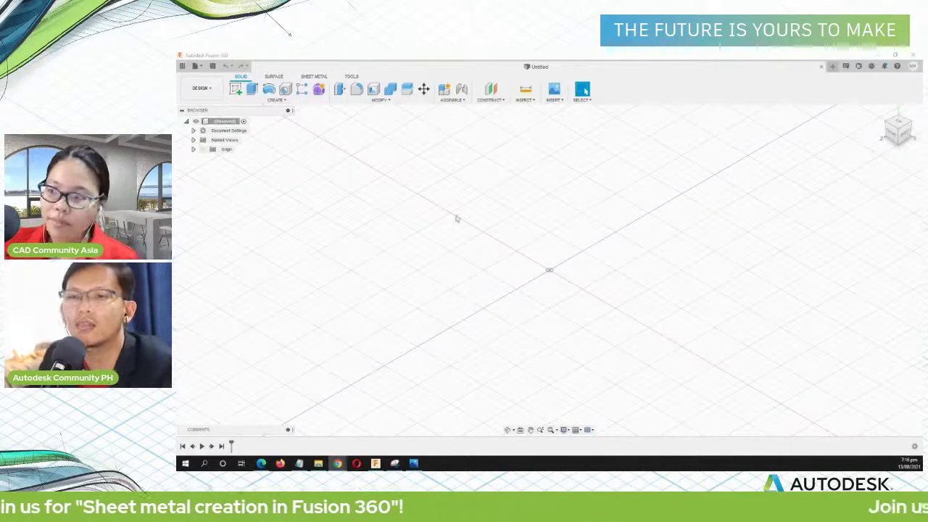
mouse_move(568, 316)
middle_down()
mouse_move(560, 325)
mouse_move(561, 313)
middle_up()
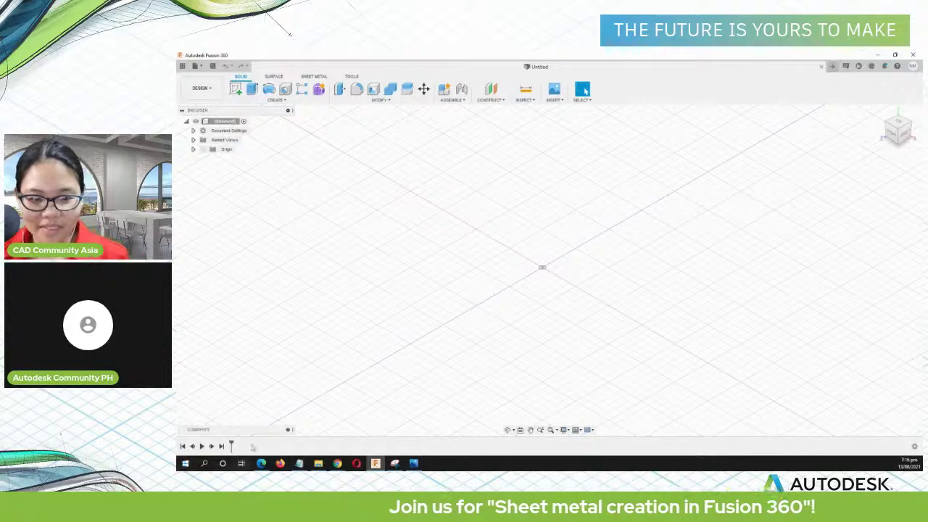
click(337, 463)
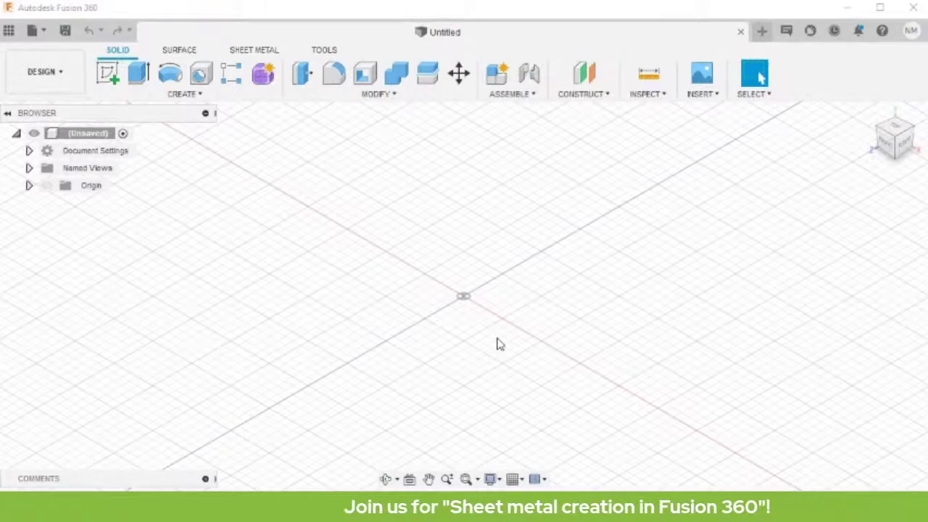
Step: Create a new sketch on the horizontal origin plane, viewed from the top
click(109, 75)
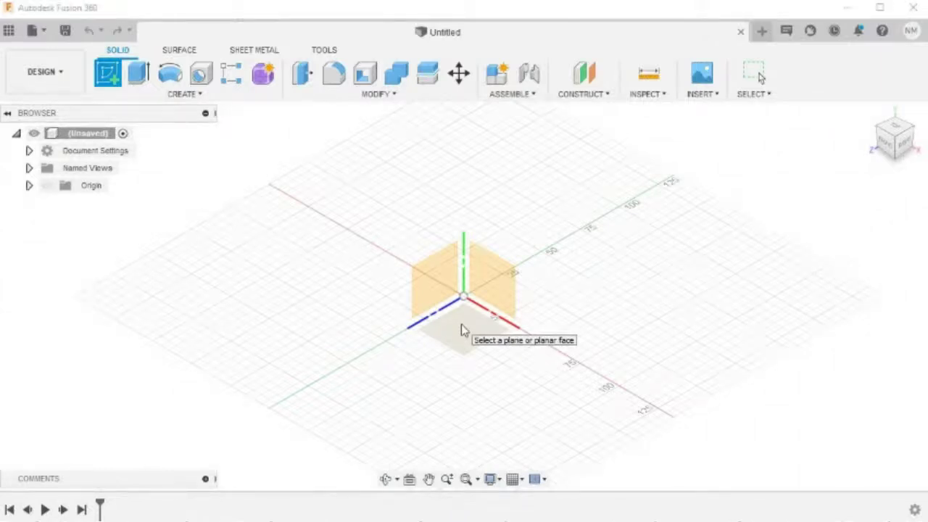
click(461, 326)
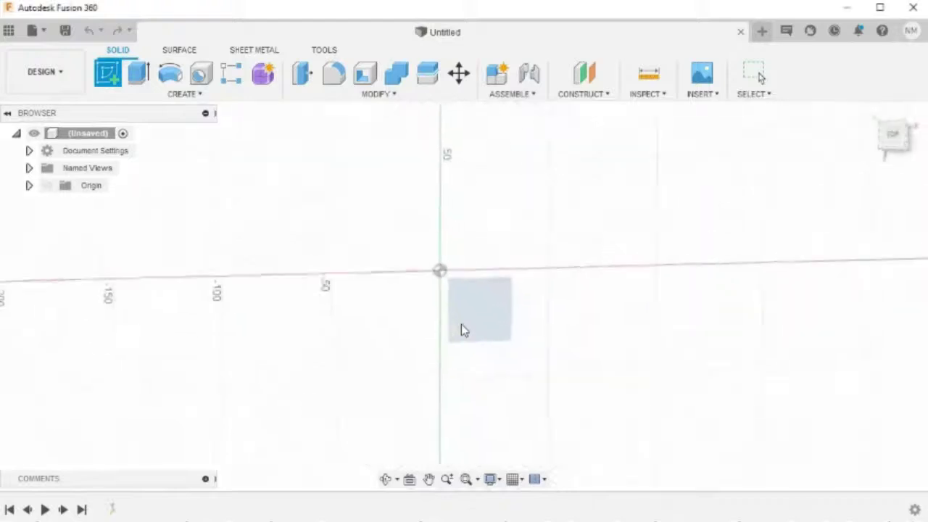
middle_drag(526, 343, 481, 224)
drag(491, 249, 503, 269)
key(Escape)
scroll(518, 292, down, 4)
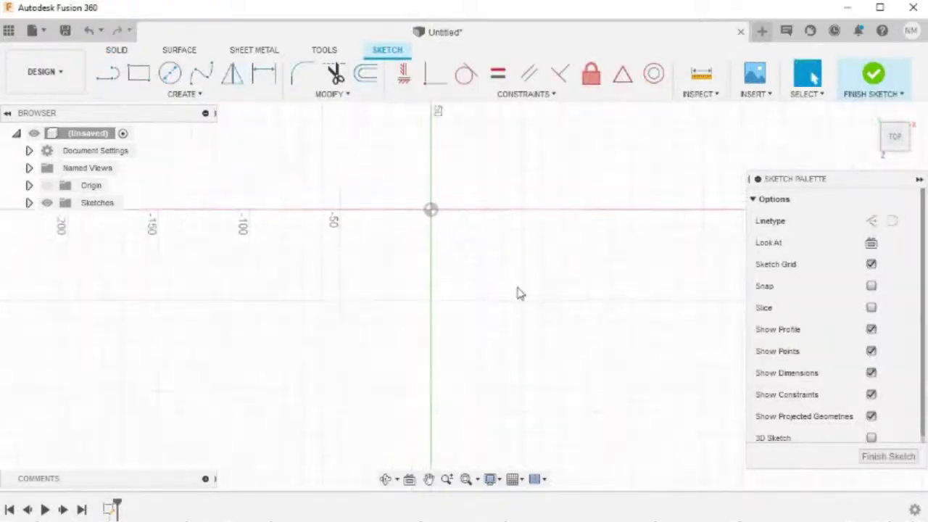
middle_drag(540, 277, 548, 295)
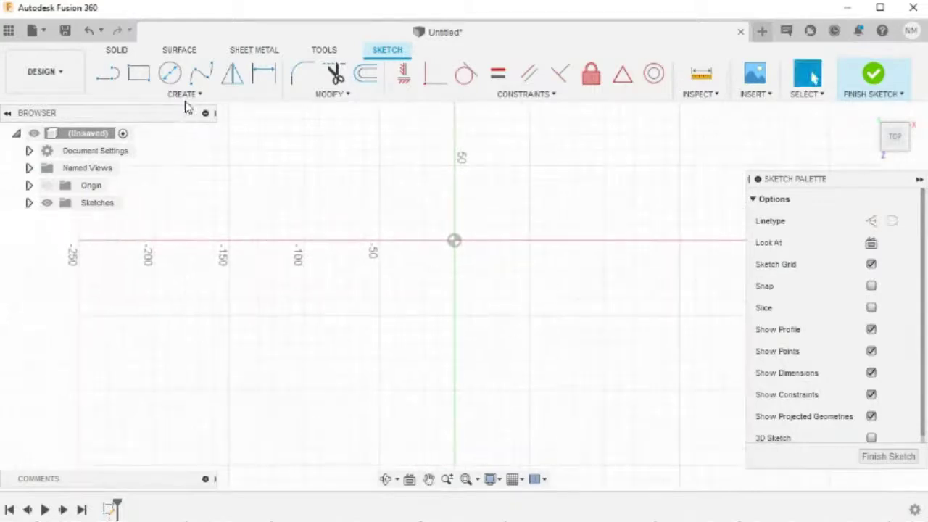
Step: Sketch a vertical line about 165 mm long, running down from the origin
click(110, 74)
middle_drag(551, 281, 491, 226)
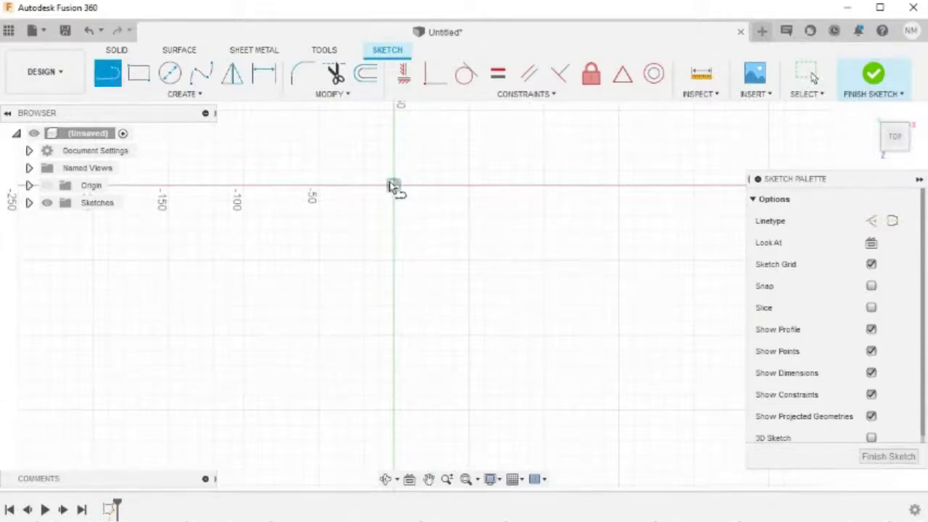
click(392, 186)
drag(399, 282, 399, 439)
key(Escape)
middle_drag(400, 439, 392, 362)
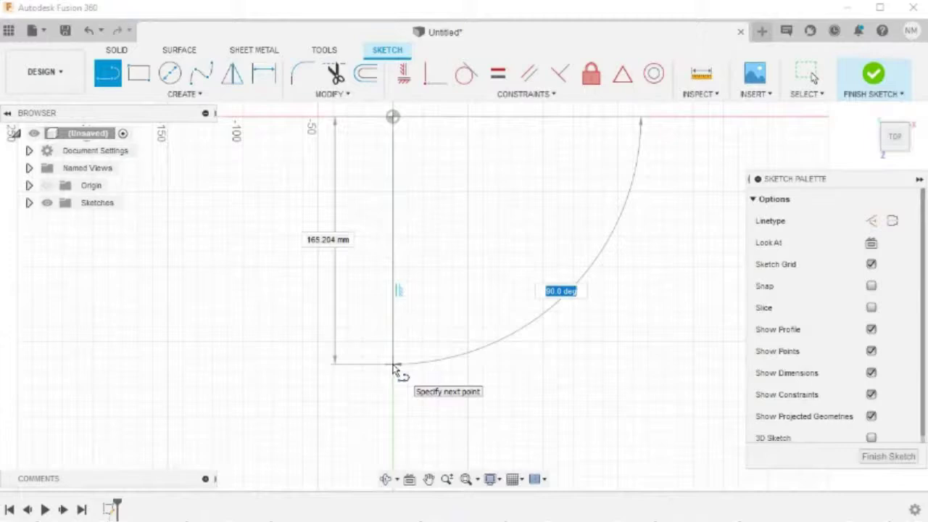
click(394, 367)
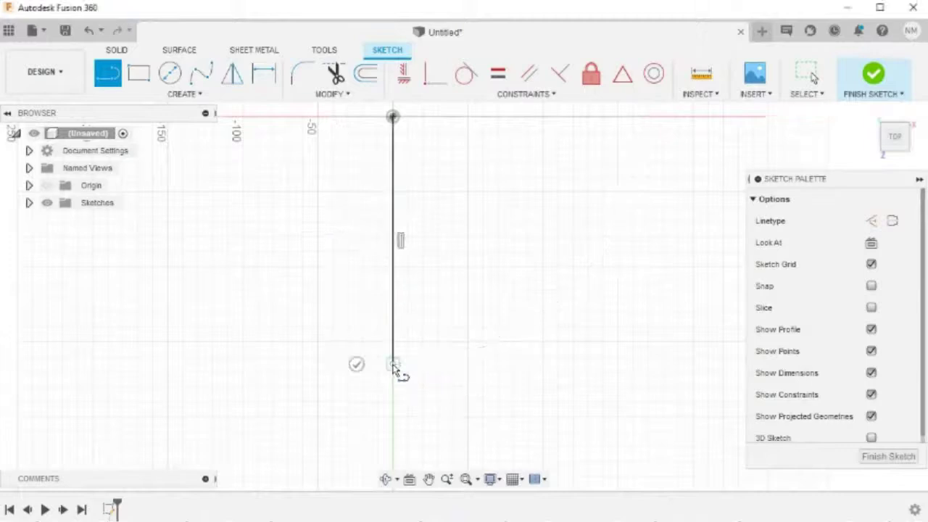
click(355, 365)
Step: Sketch connected lines from the origin: about 213 mm right, about 122 mm down, back left short of the vertical line, and about 38 mm down
middle_drag(544, 261, 495, 317)
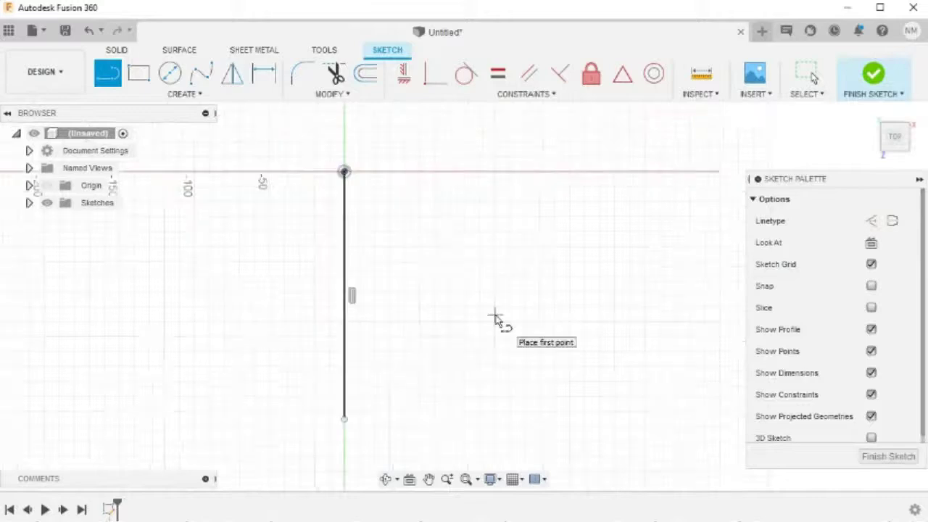
click(344, 172)
click(665, 171)
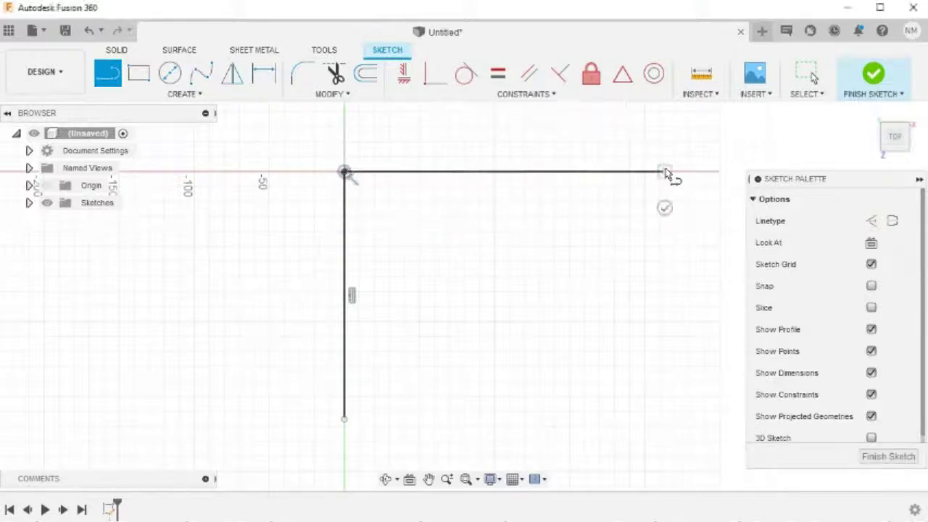
click(665, 355)
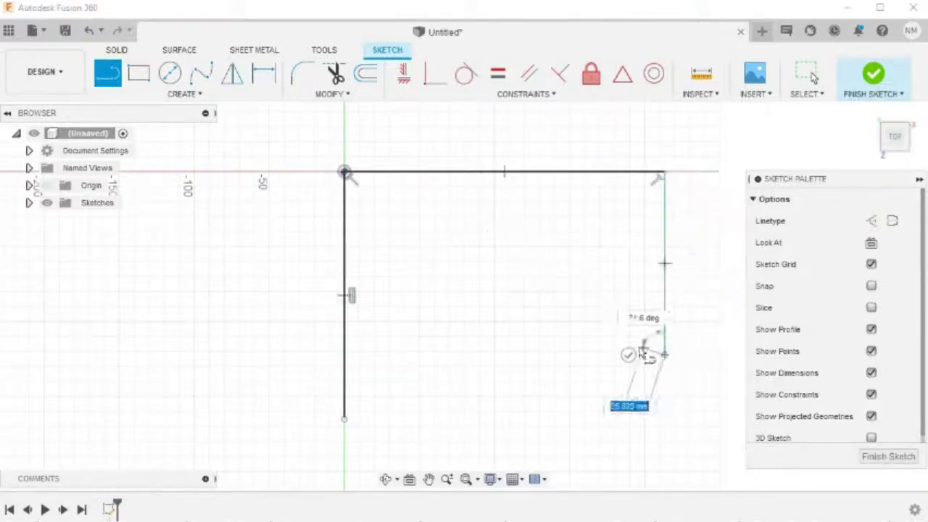
click(422, 357)
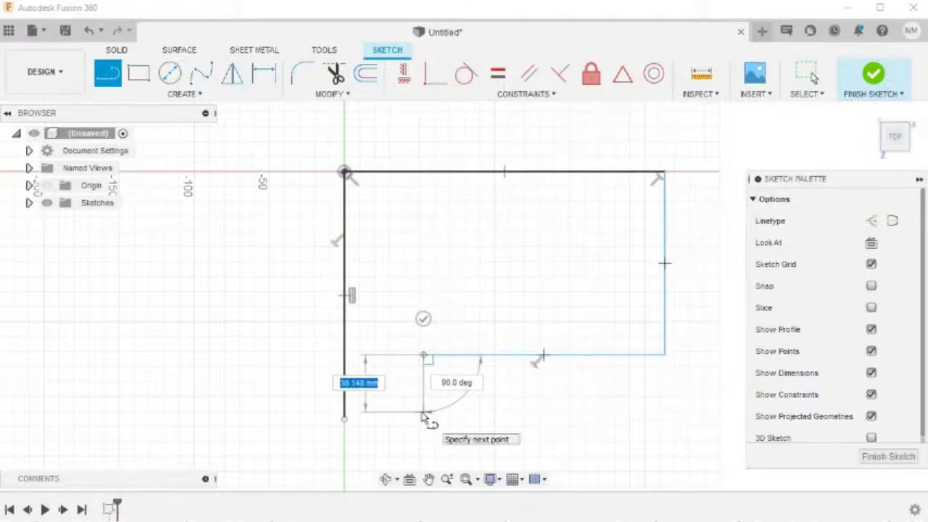
double_click(422, 413)
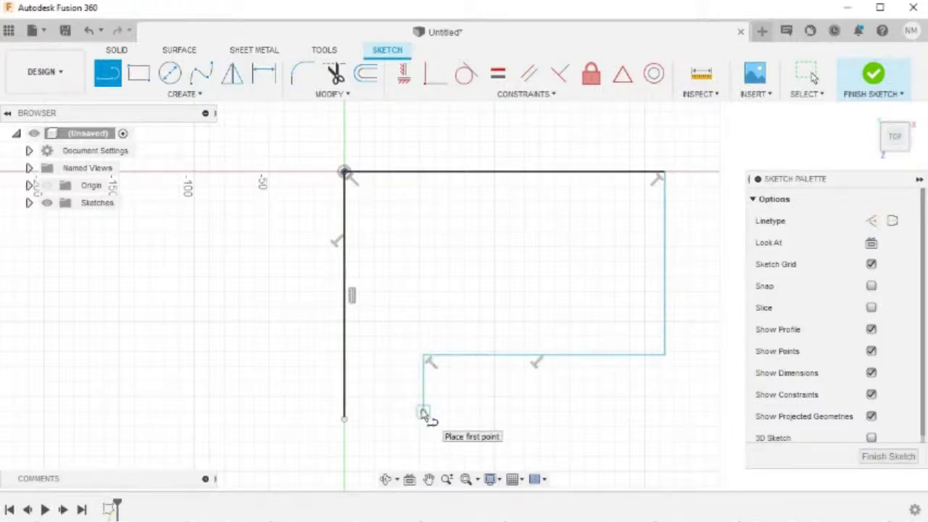
middle_drag(424, 413, 427, 315)
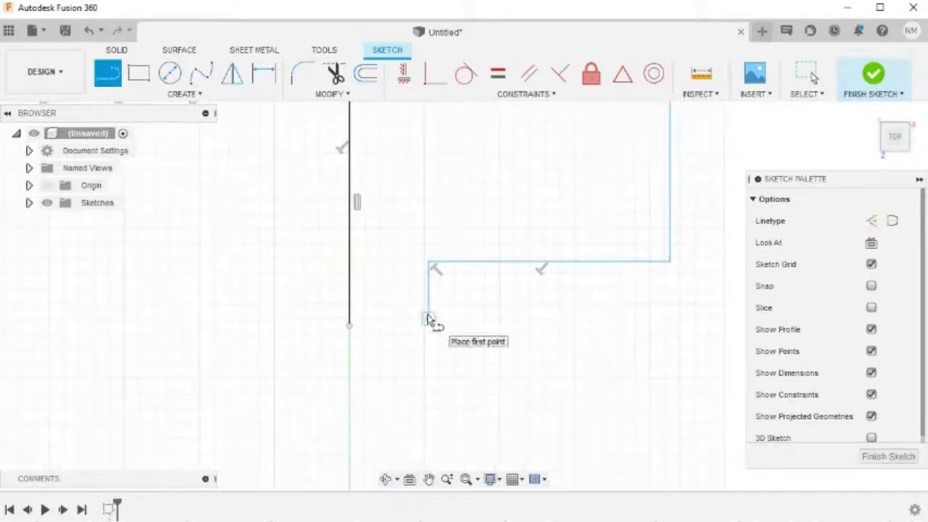
Step: Close the profile's lower end with a 3-point arc bulging downward between the endpoints of the two vertical lines
click(199, 95)
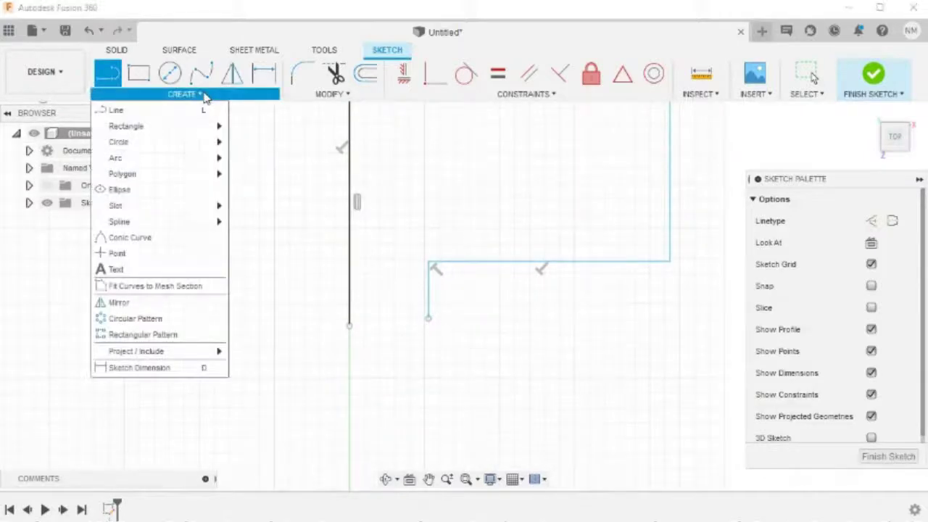
mouse_move(170, 157)
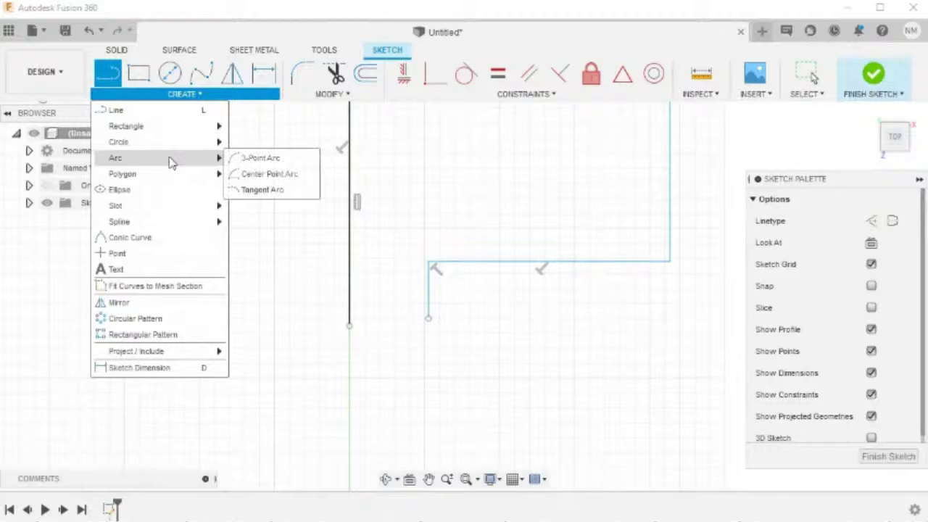
click(260, 159)
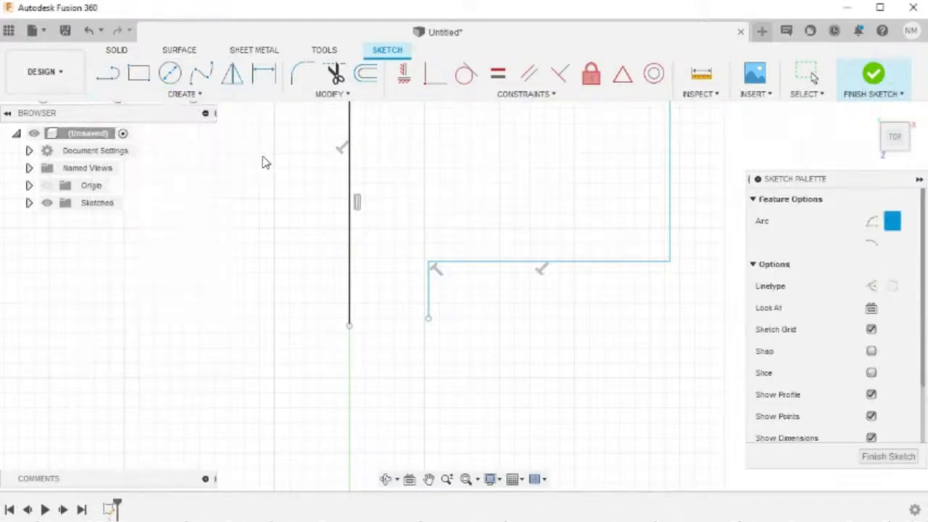
click(351, 327)
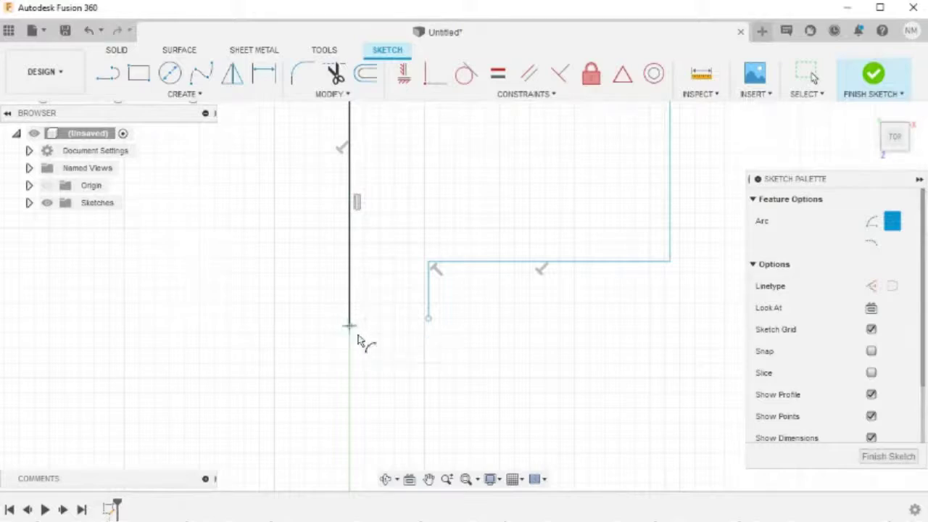
click(428, 318)
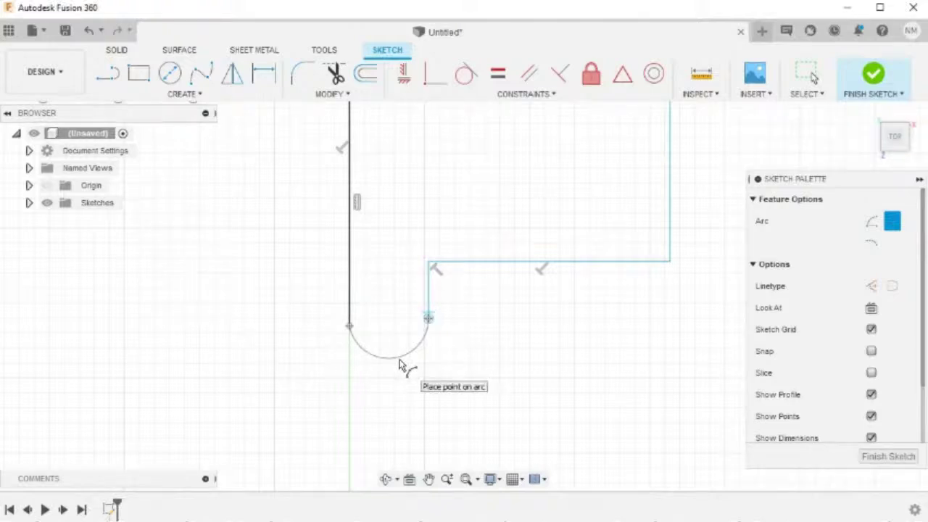
click(399, 359)
scroll(461, 351, down, 2)
middle_drag(481, 318, 469, 361)
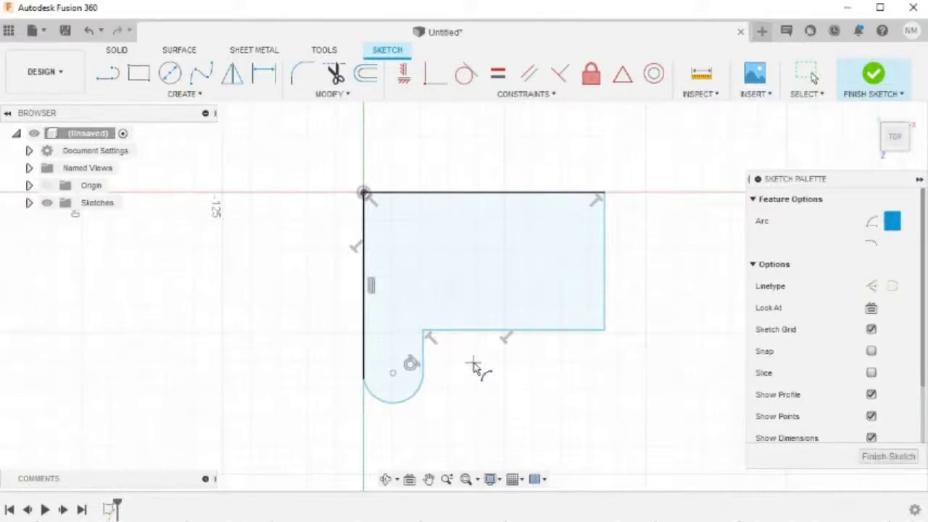
key(Escape)
Step: Dimension the distance between the upper and lower horizontal lines as 21 mm
middle_drag(473, 370, 469, 346)
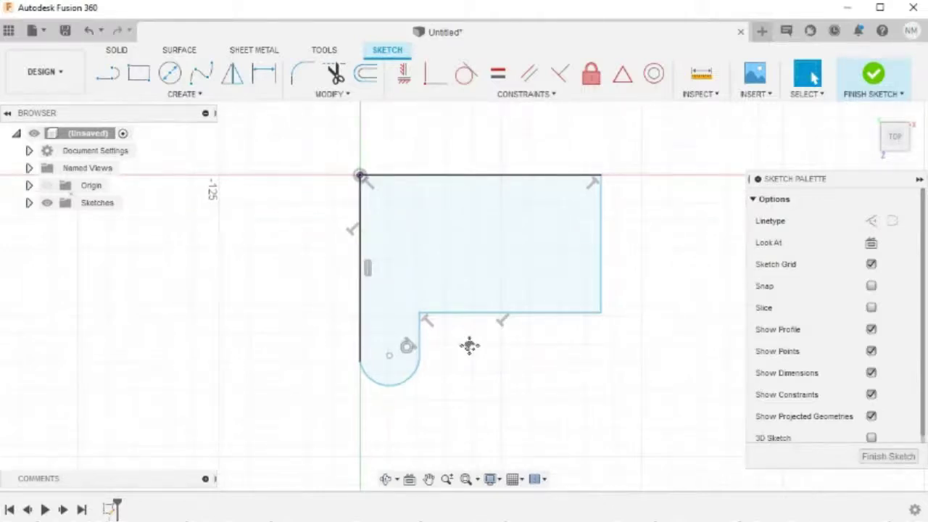
click(265, 76)
key(d)
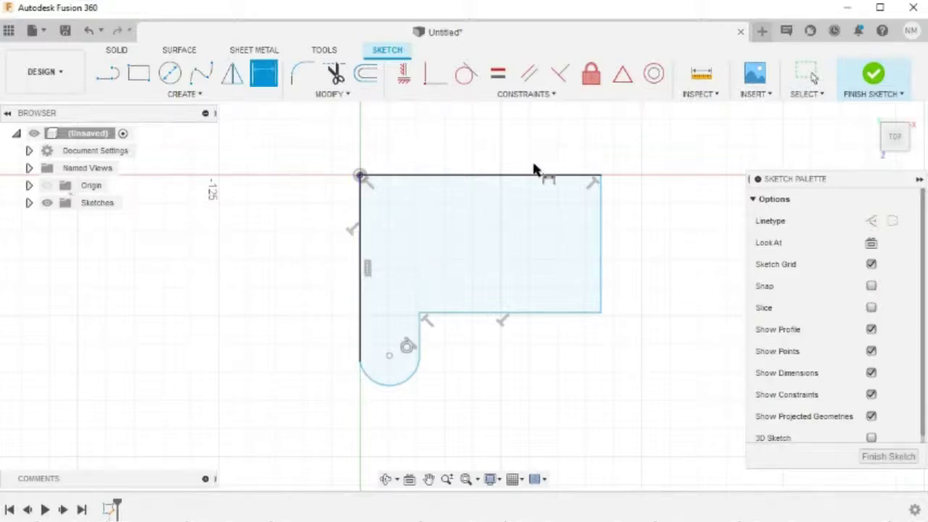
click(538, 179)
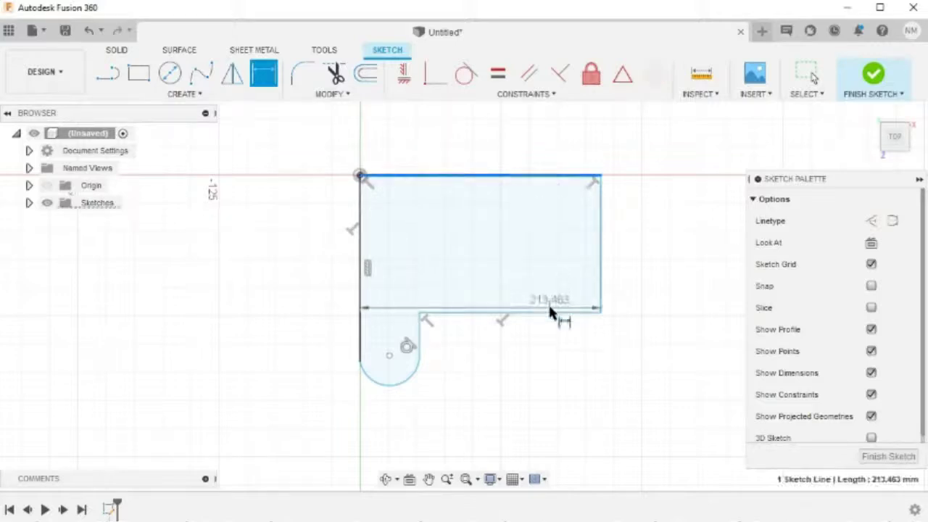
click(551, 313)
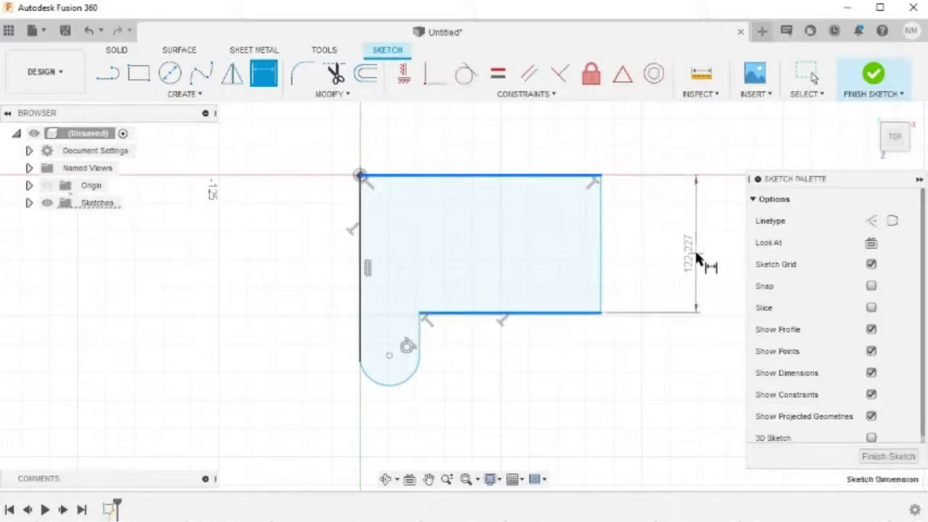
click(698, 260)
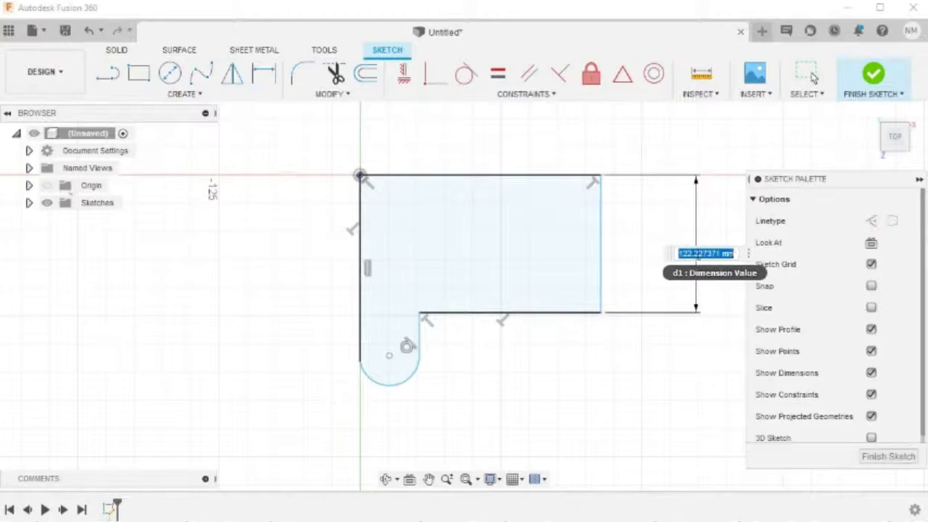
text(21)
key(Return)
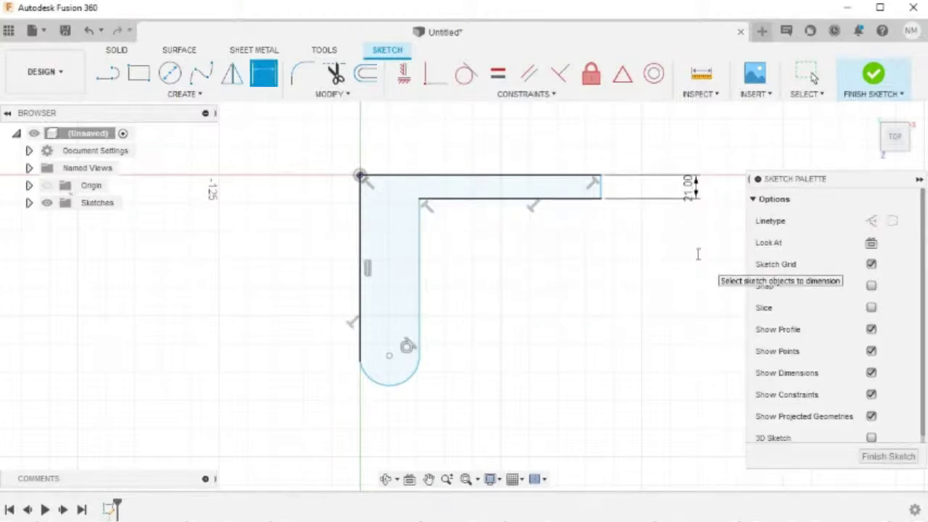
Step: Dimension the vertical distance from the profile's top edge to the end arc's centre point as 32 mm
click(507, 175)
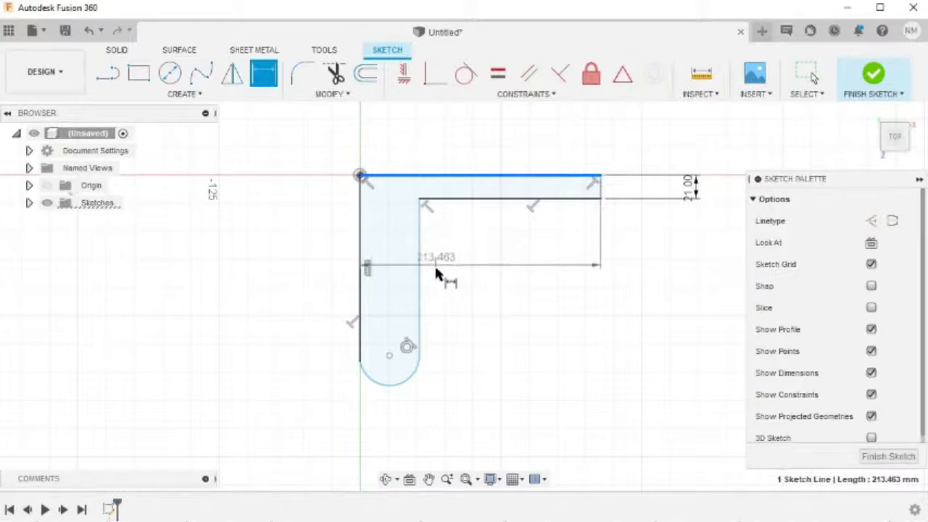
click(389, 357)
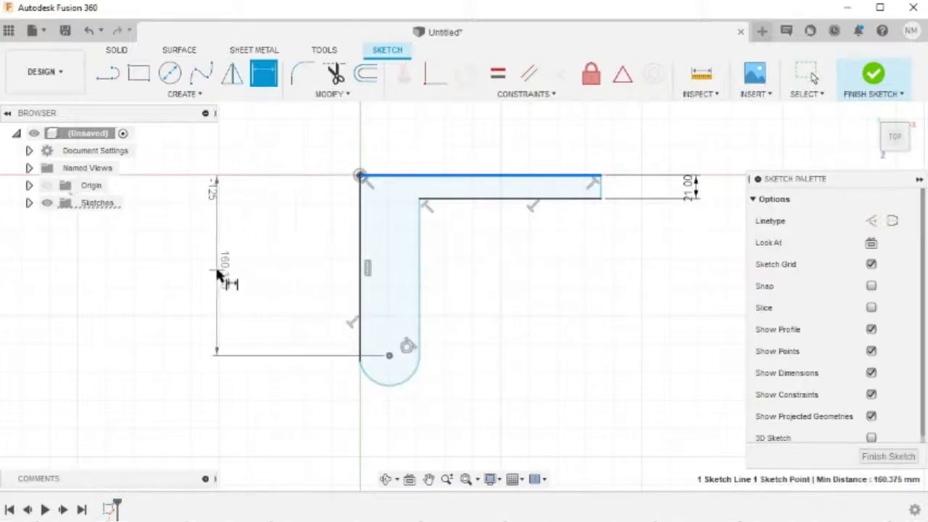
click(219, 274)
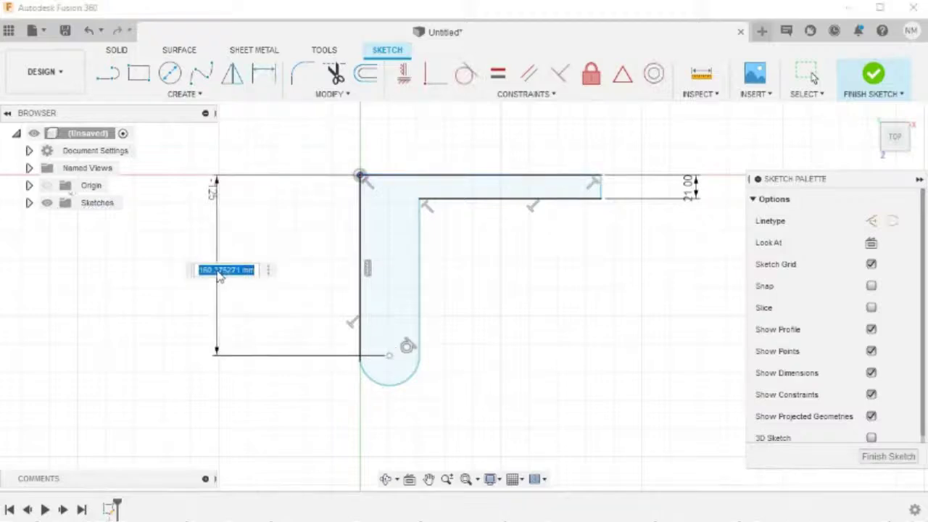
text(32)
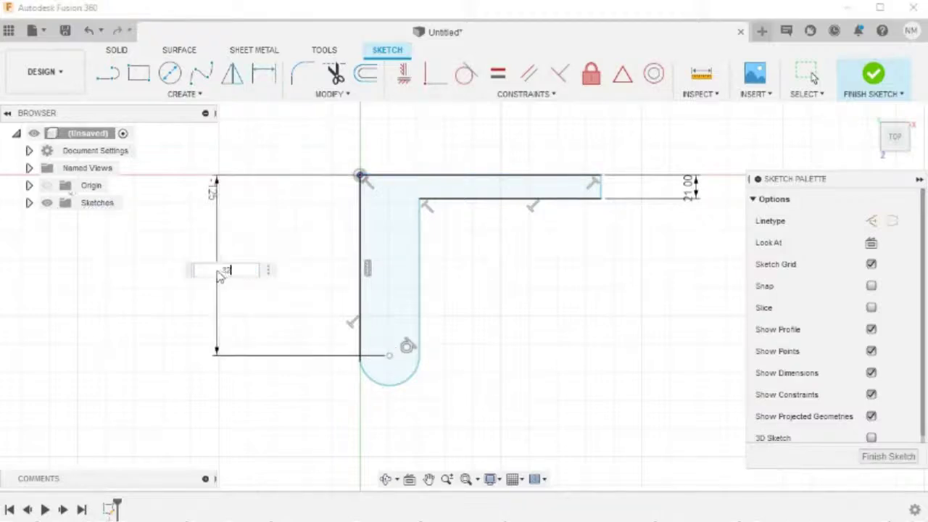
key(Return)
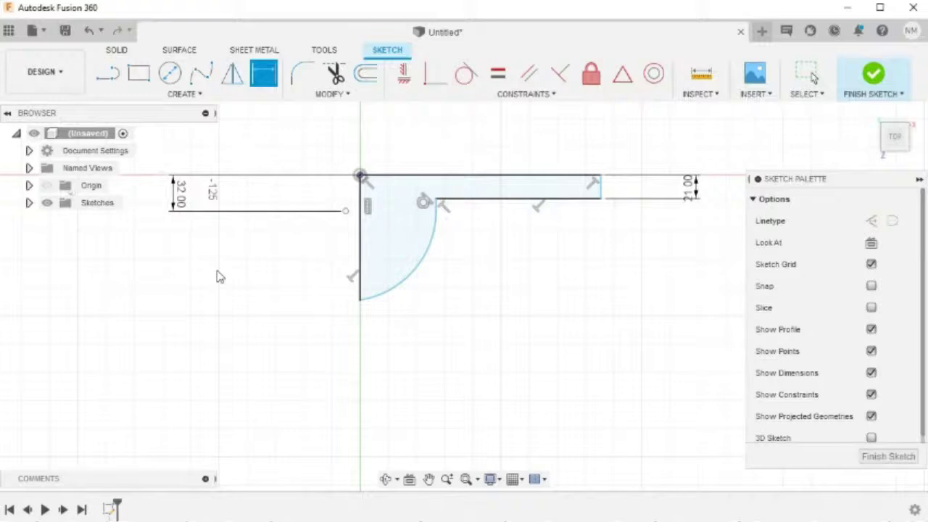
Step: Dimension the radius of the arc at the profile's lower end as 8 mm
click(398, 282)
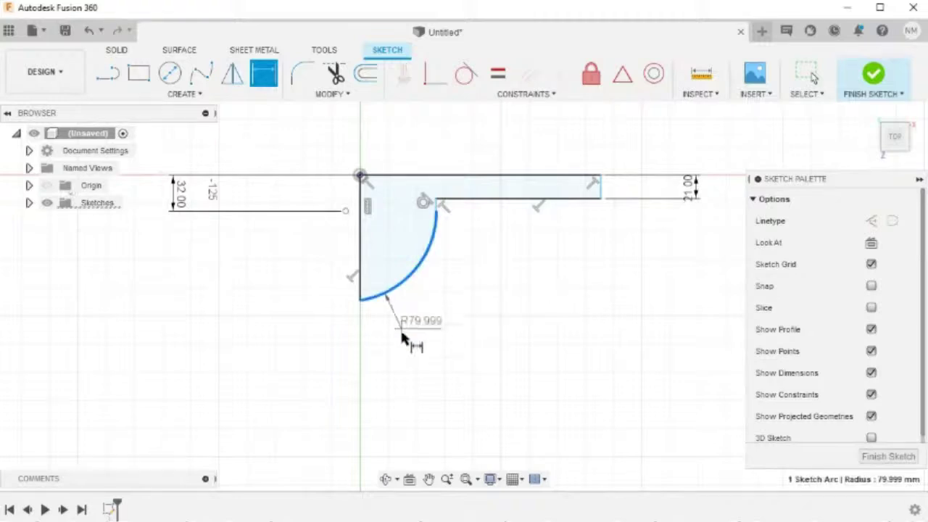
click(389, 391)
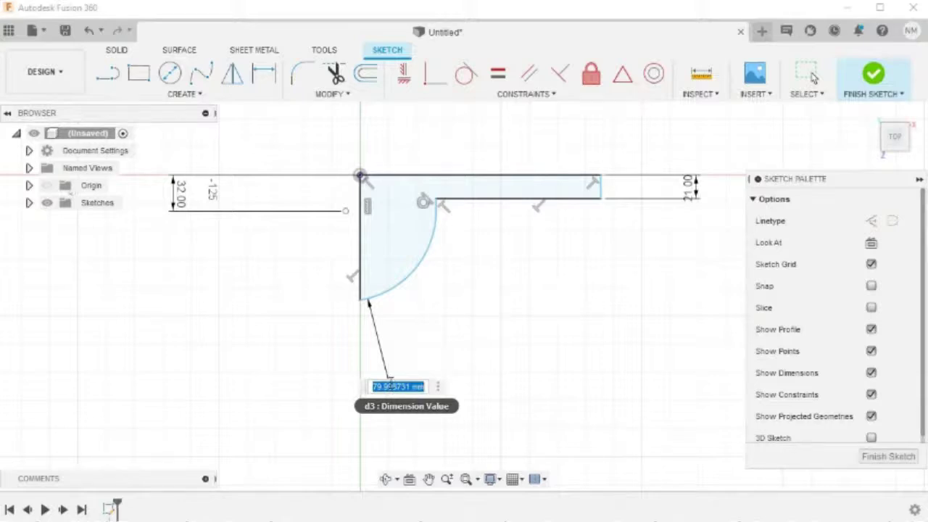
text(8)
key(Return)
Step: Dimension the profile's overall width between its outer vertical edges as 44 mm, placed above the top edge
scroll(367, 200, up, 5)
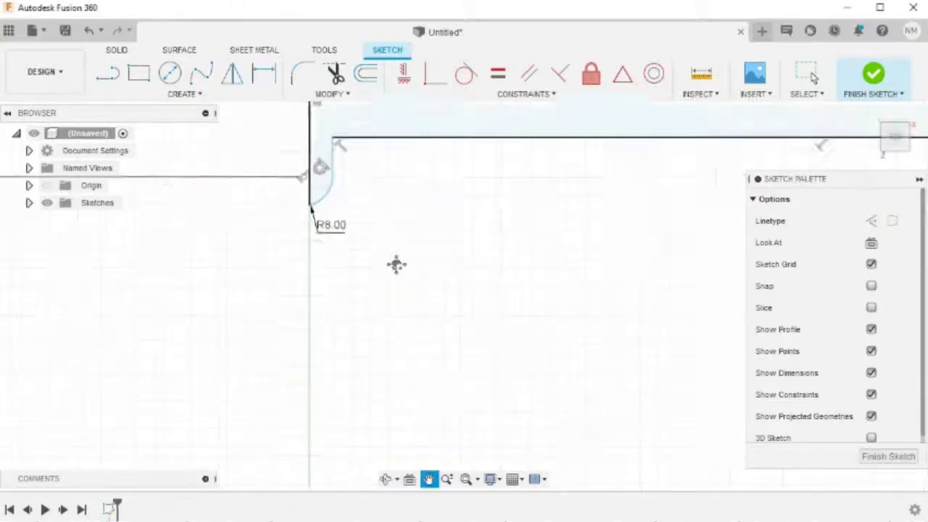
scroll(491, 337, down, 3)
middle_drag(572, 338, 377, 353)
key(d)
scroll(377, 354, down, 2)
mouse_move(529, 375)
middle_down()
mouse_move(384, 347)
mouse_move(407, 377)
middle_up()
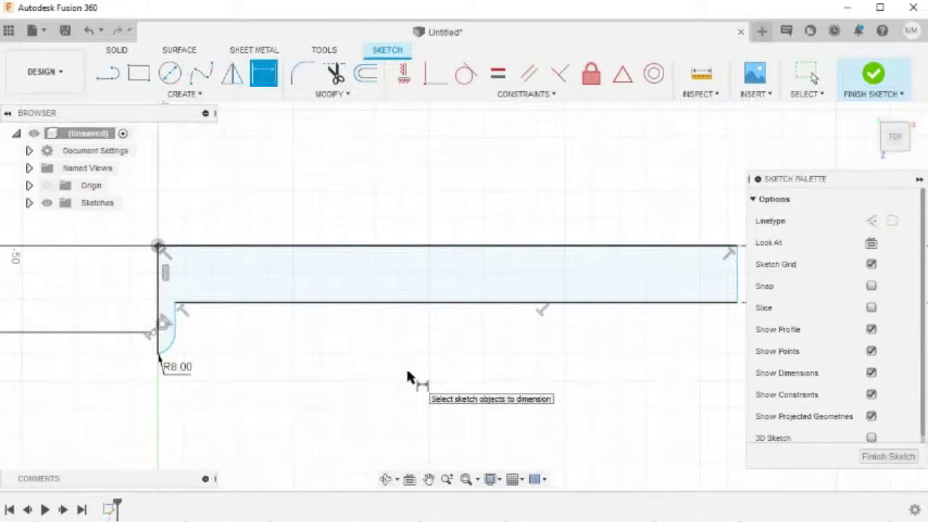
click(160, 284)
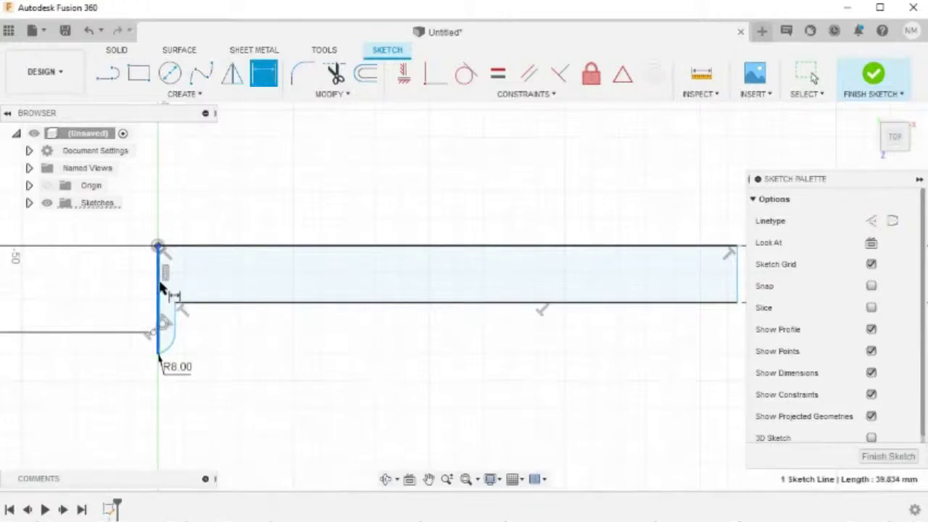
click(734, 290)
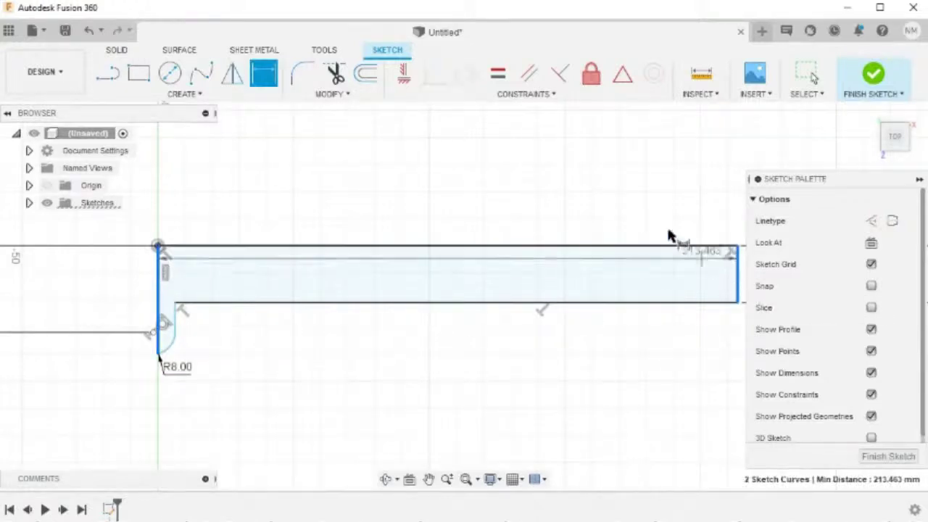
click(621, 175)
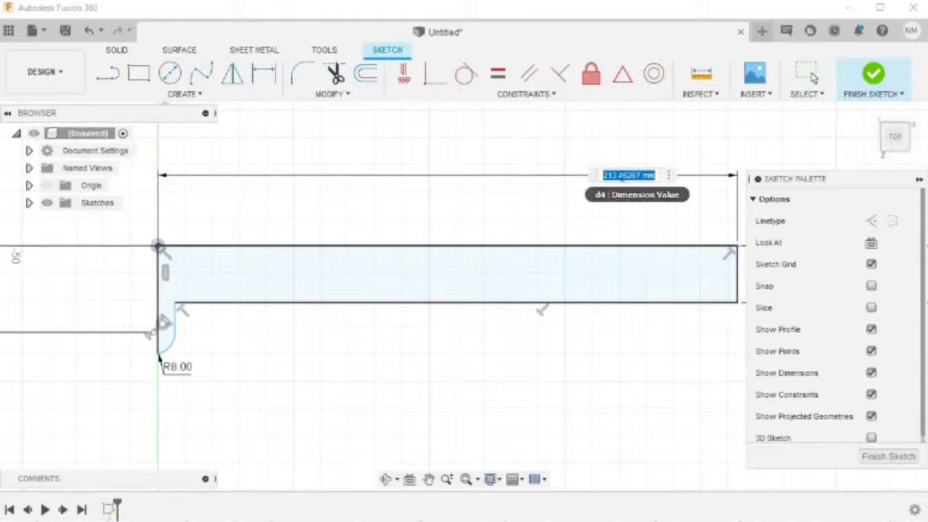
text(44)
key(Return)
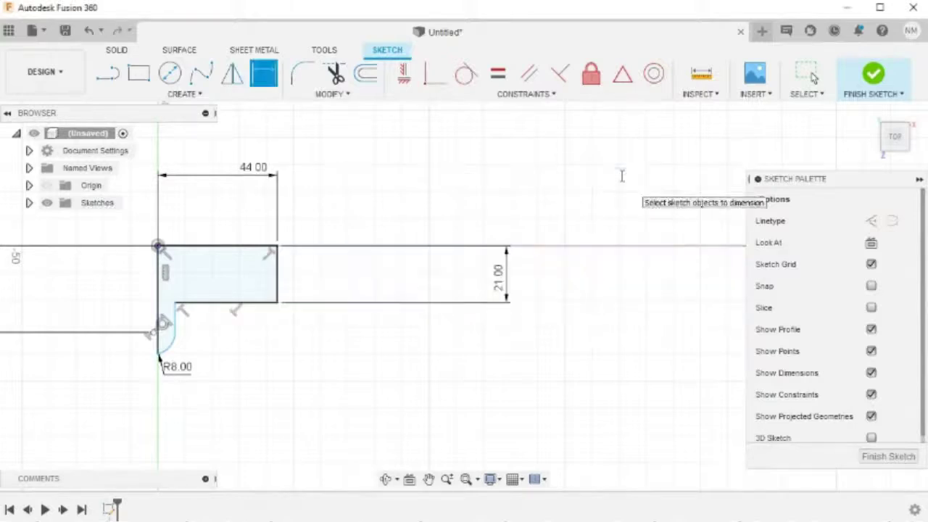
Step: Apply a tangent constraint between the long vertical line through the origin and the arc at the lower end
scroll(281, 303, up, 2)
middle_drag(314, 336, 611, 339)
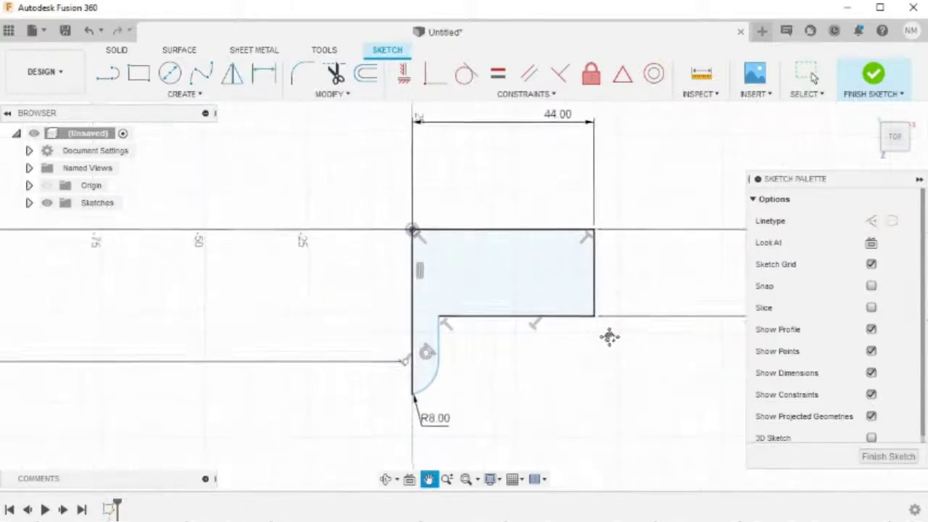
scroll(615, 343, up, 1)
scroll(547, 339, up, 1)
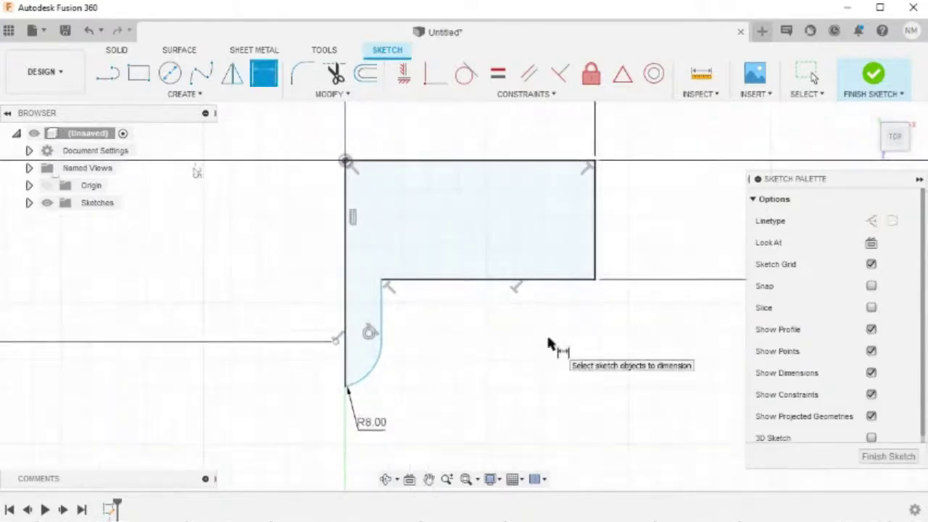
key(Escape)
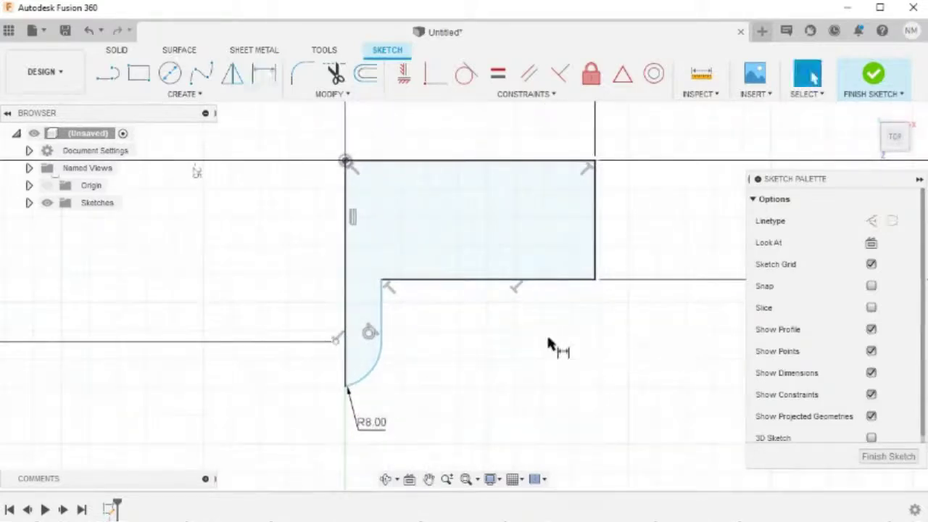
scroll(565, 319, up, 2)
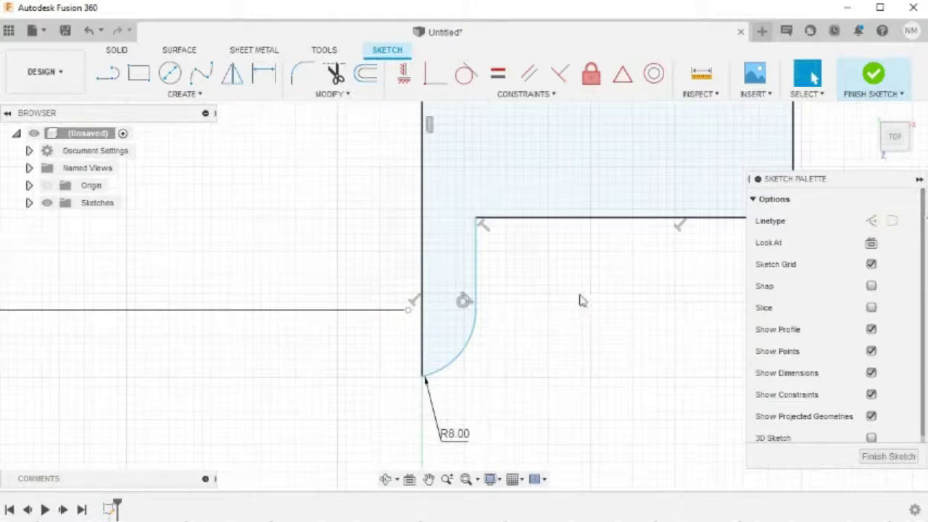
click(466, 74)
scroll(544, 302, up, 2)
click(396, 213)
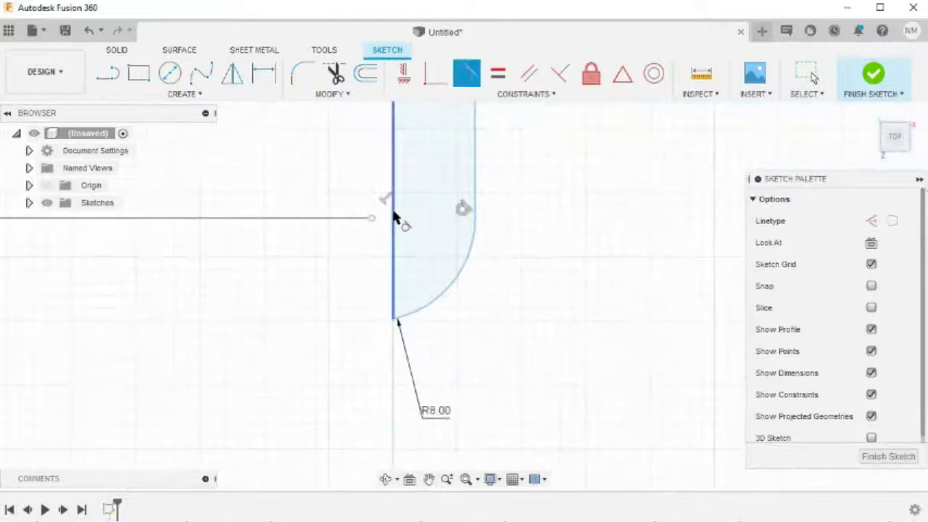
click(461, 282)
scroll(616, 274, down, 5)
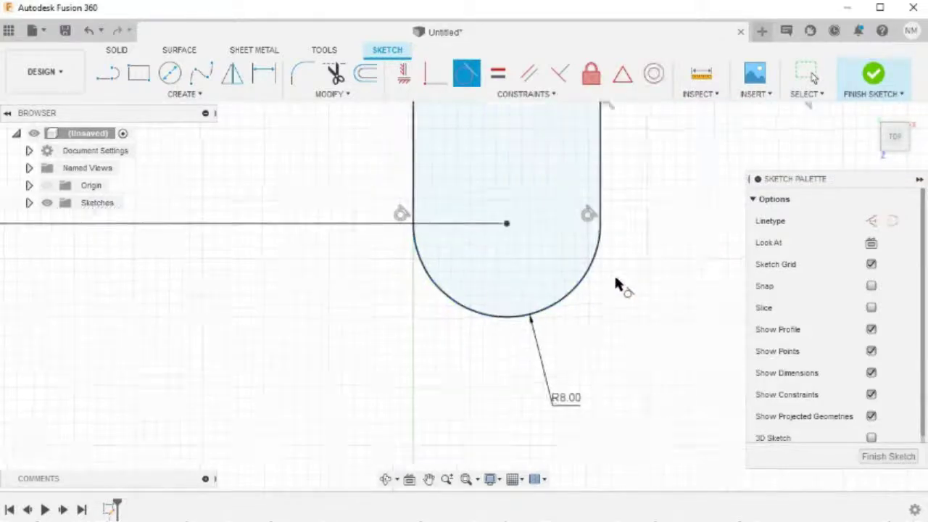
Step: Sketch a 3 mm diameter circle centred on the end arc's centre point
middle_drag(650, 230, 546, 342)
scroll(616, 356, down, 1)
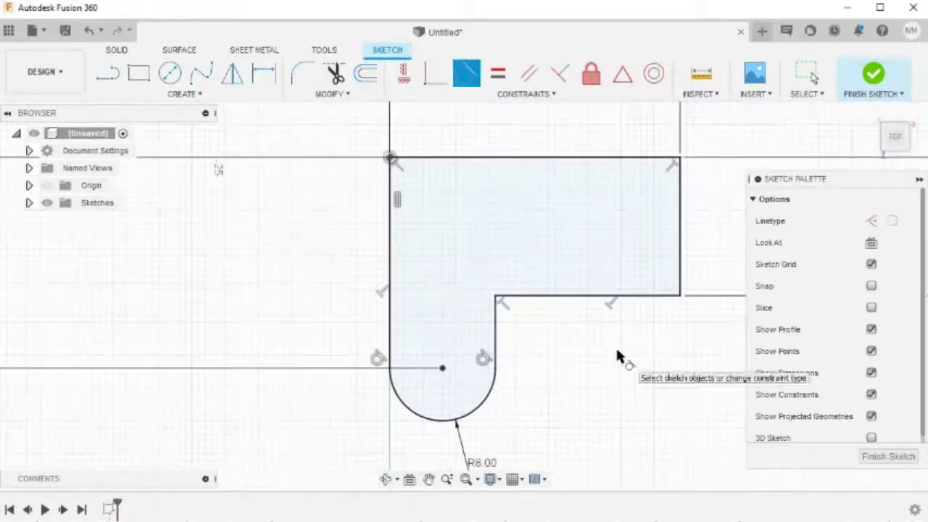
middle_drag(632, 369, 616, 326)
scroll(613, 326, down, 1)
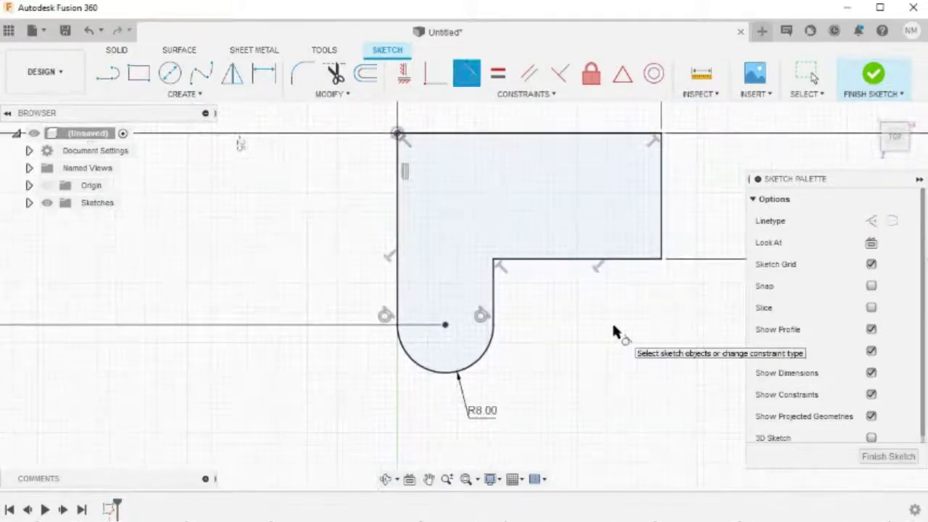
click(168, 75)
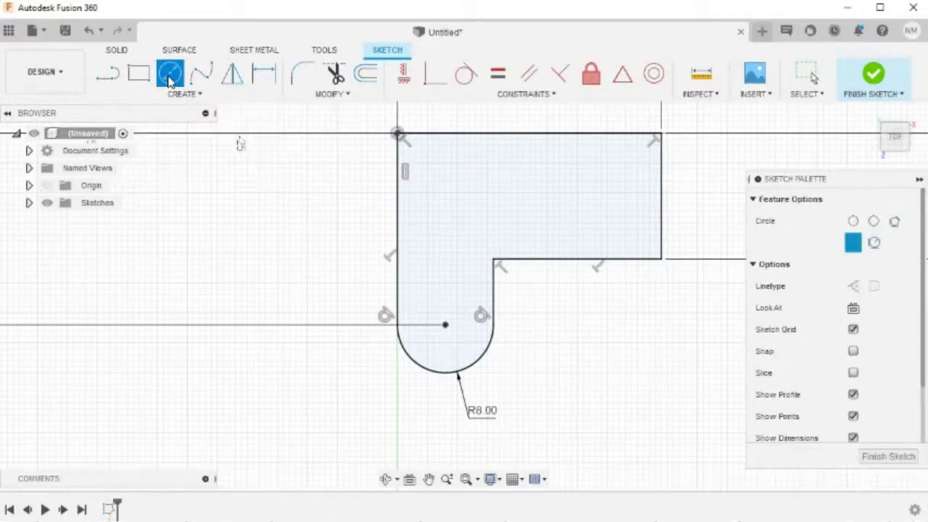
click(446, 325)
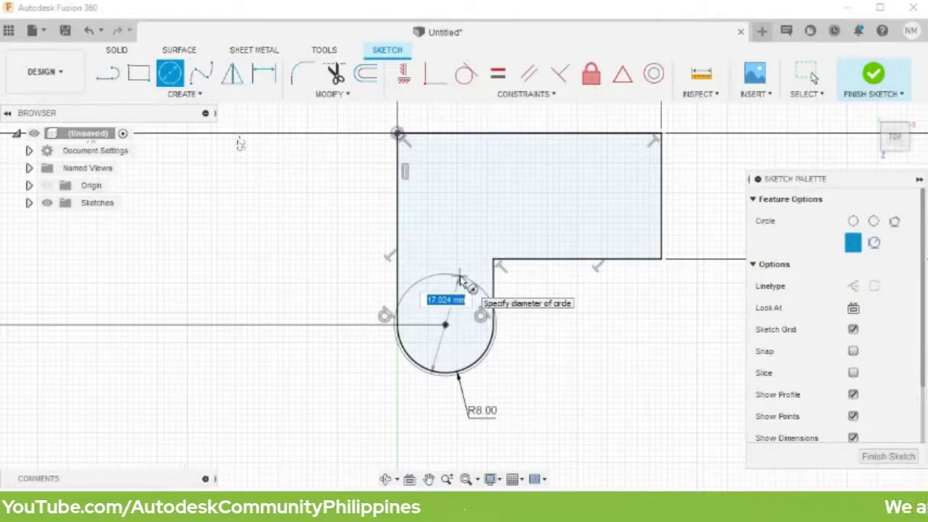
text(3)
key(Return)
key(Escape)
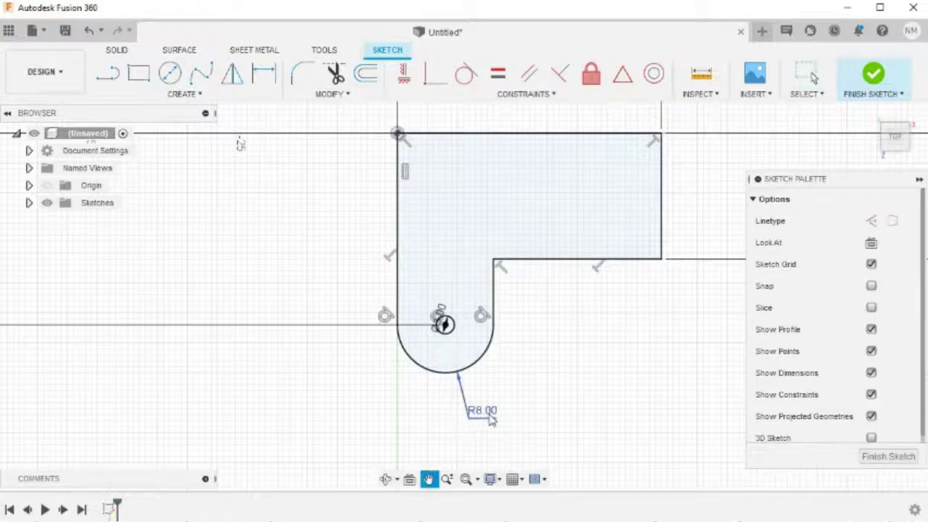
Step: Switch the end arc's radius dimension to a diameter dimension and set it to 8 mm
middle_drag(490, 420, 485, 352)
right_click(485, 351)
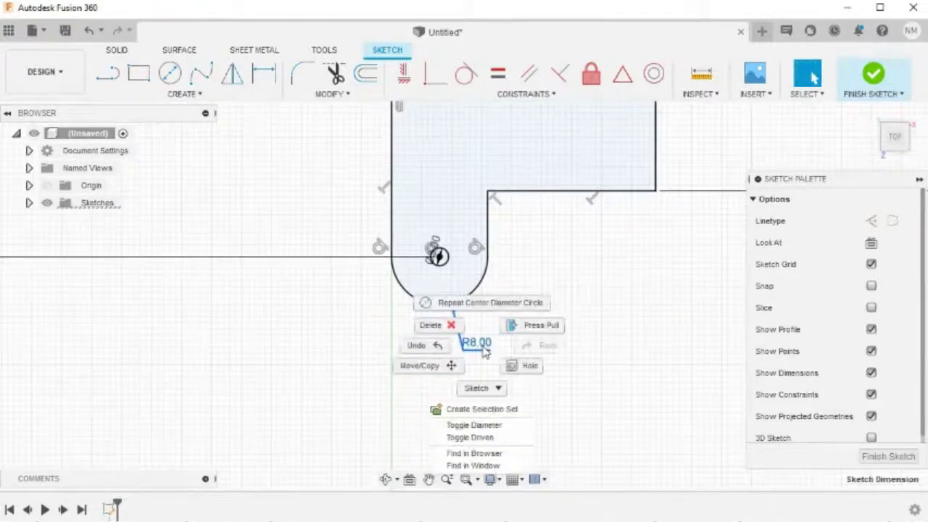
click(503, 428)
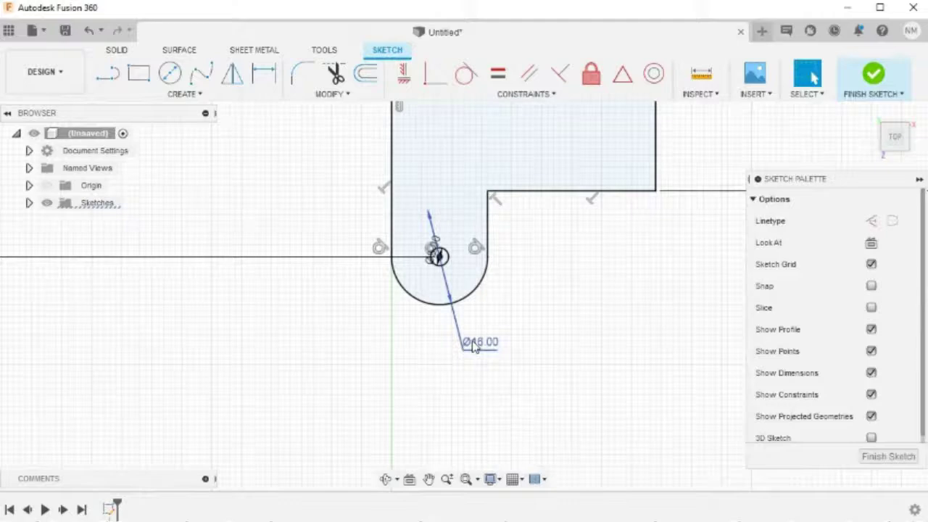
double_click(474, 343)
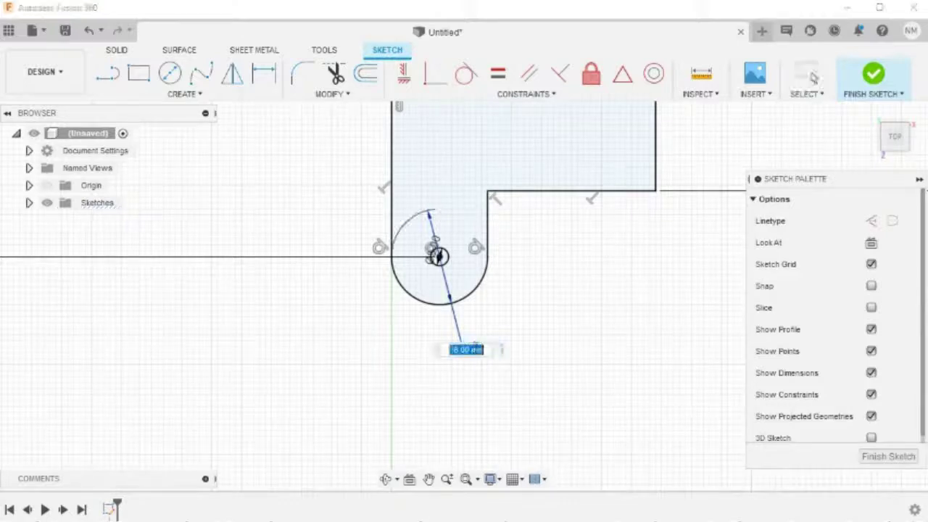
text(8)
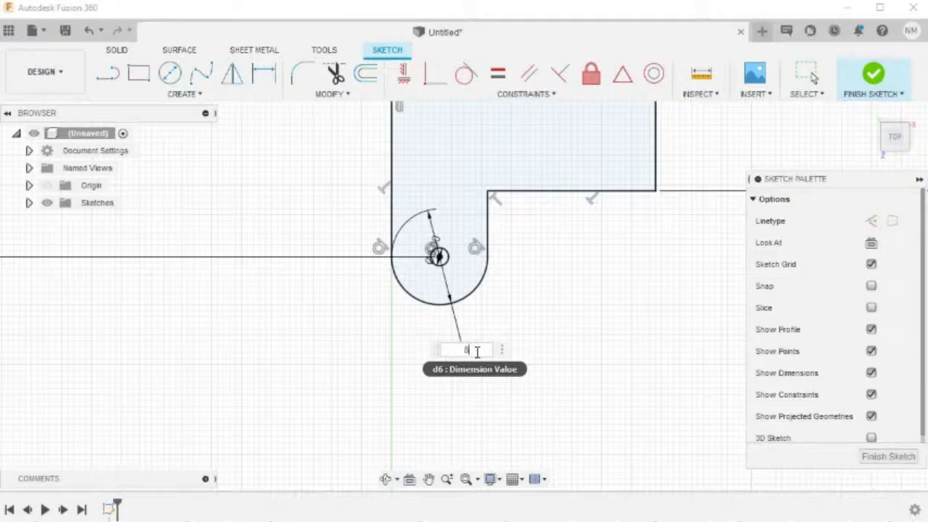
key(Return)
Step: Finish the sketch and show the profile in the home isometric view
scroll(532, 246, up, 1)
middle_drag(532, 246, 532, 352)
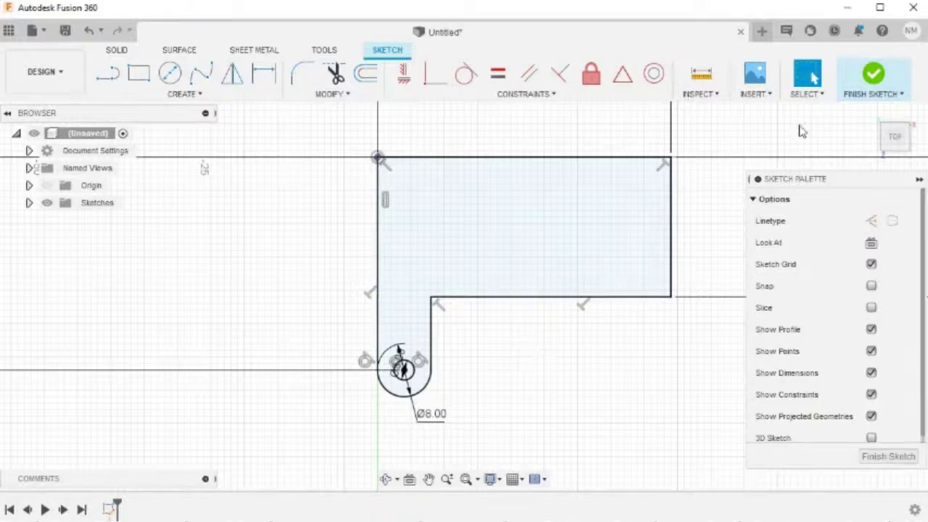
click(874, 80)
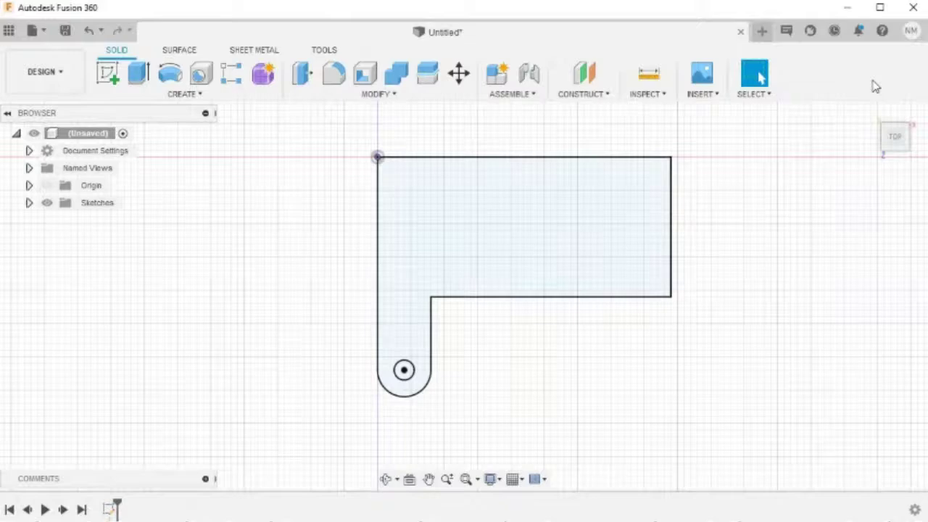
click(871, 113)
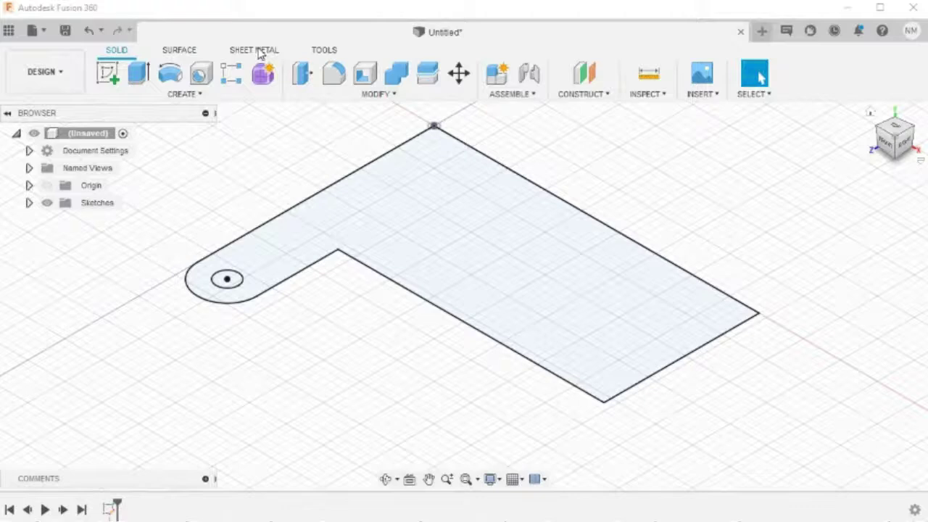
Step: Create a sheet metal base flange from the L-shaped profile as a new body, thickness on Side 1, using the Steel (mm) rule
click(260, 52)
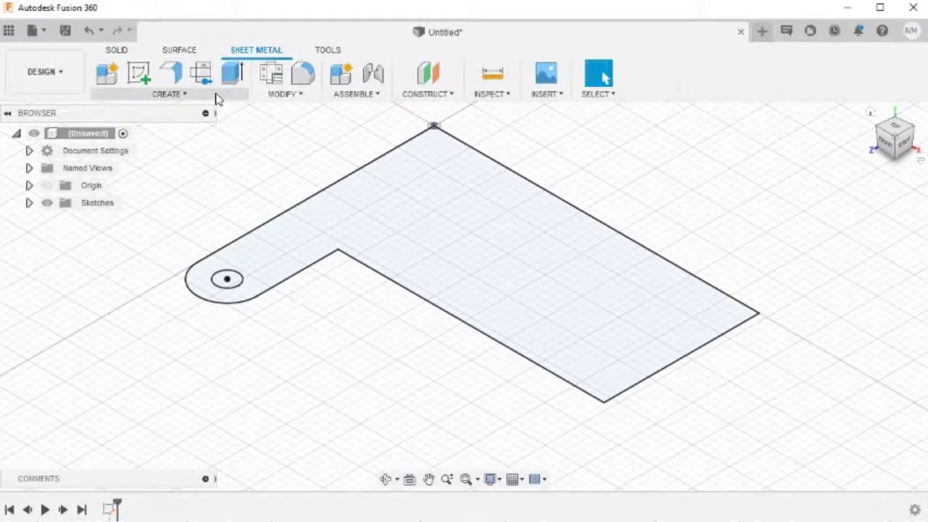
click(171, 73)
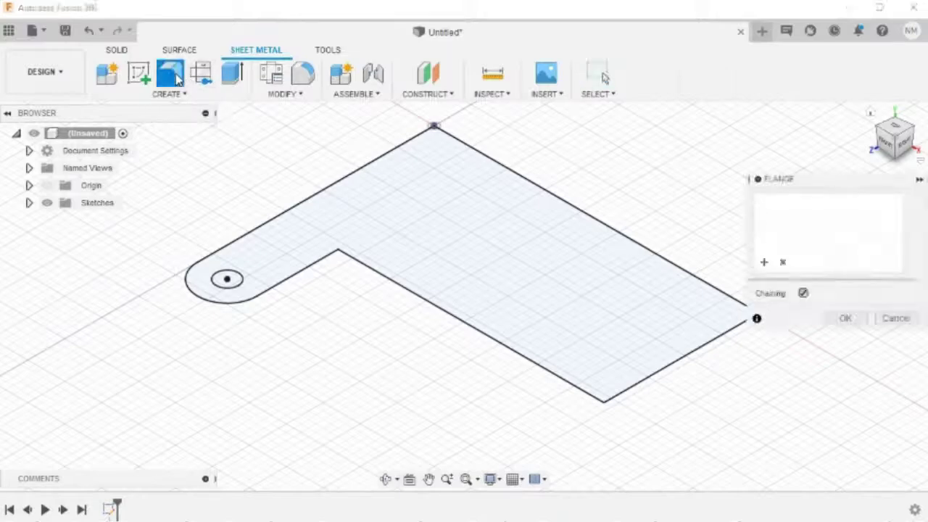
click(442, 234)
drag(819, 185, 788, 122)
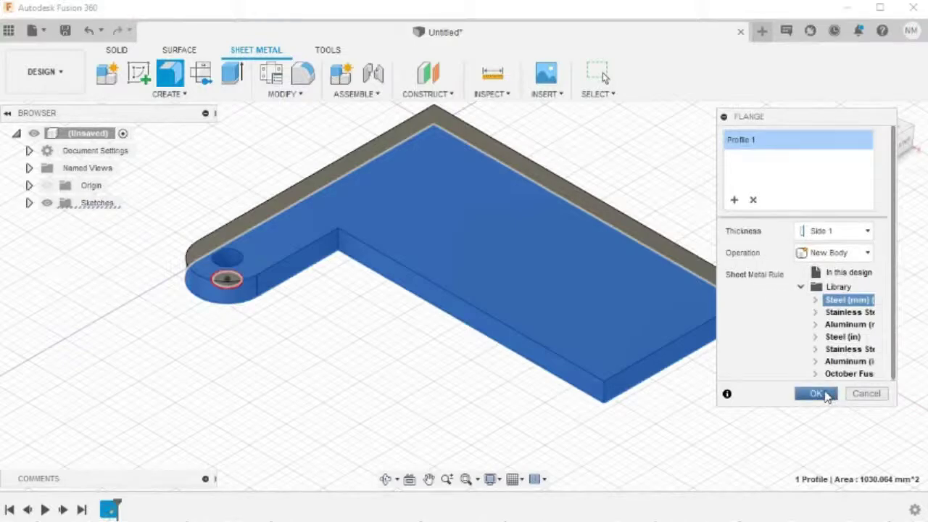
click(816, 393)
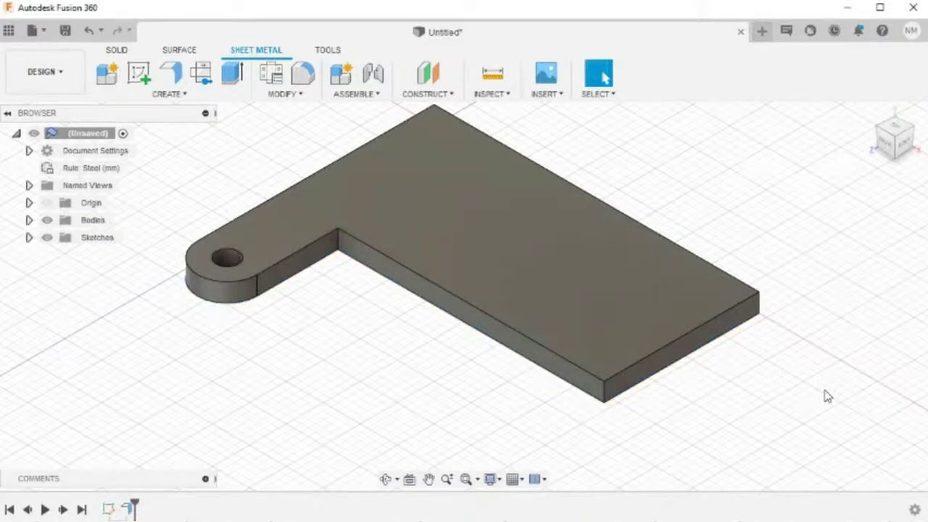
Step: Add a 10 mm high, 90-degree flange along the full inner long edge of the plate, with Outer Faces height datum and Inside bend position
right_click(775, 191)
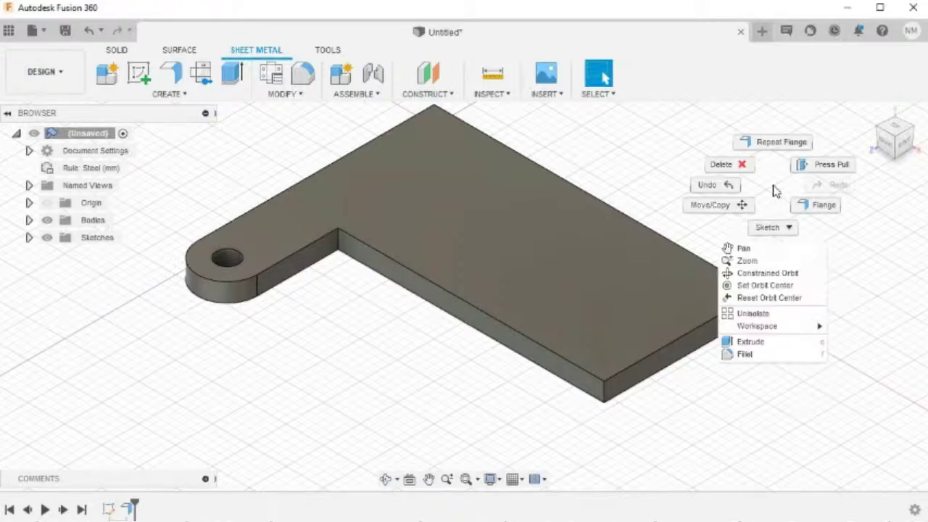
click(774, 149)
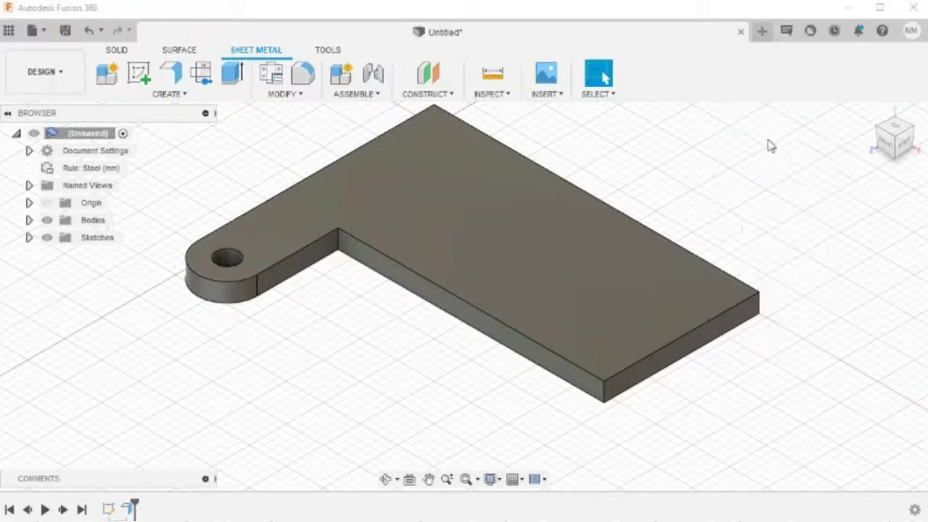
click(464, 301)
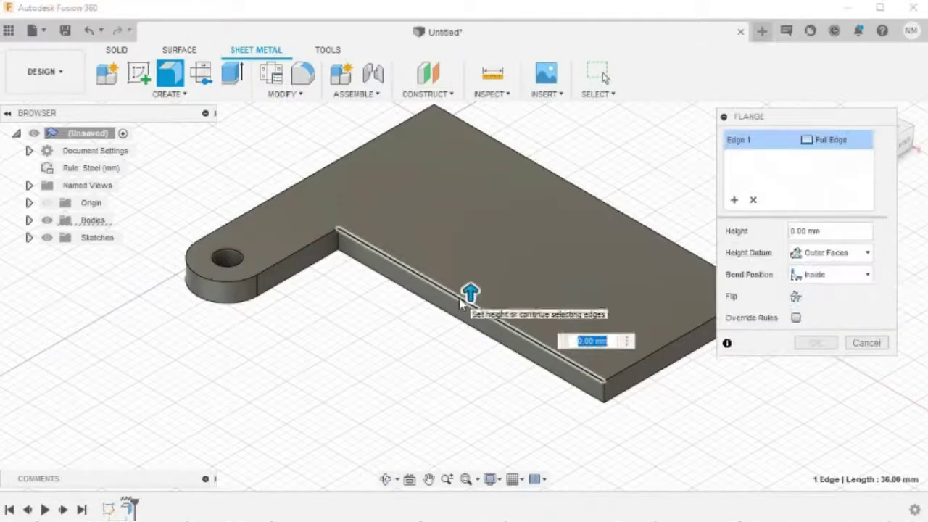
drag(470, 291, 470, 195)
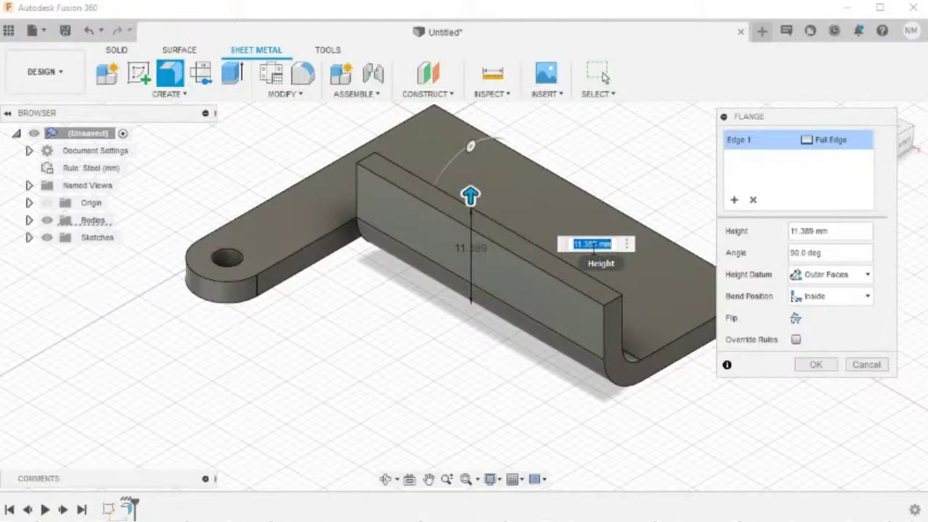
text(10)
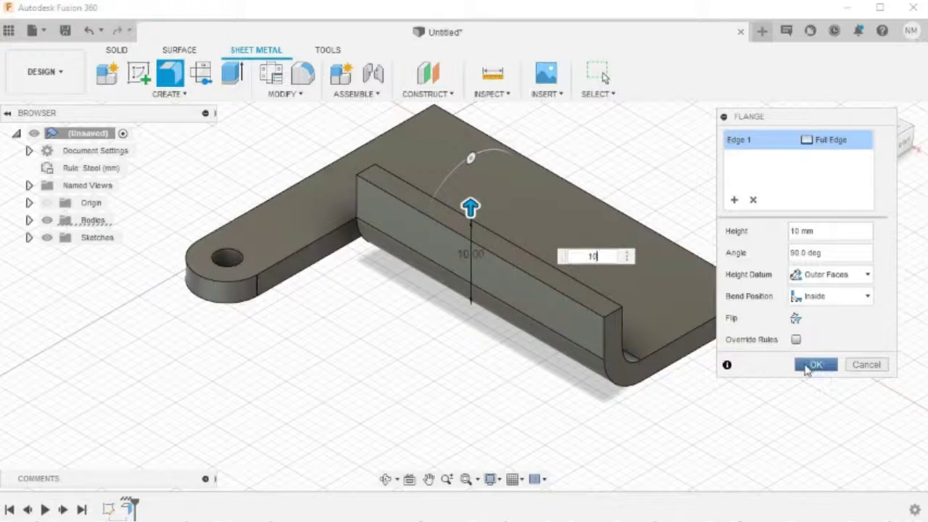
click(813, 365)
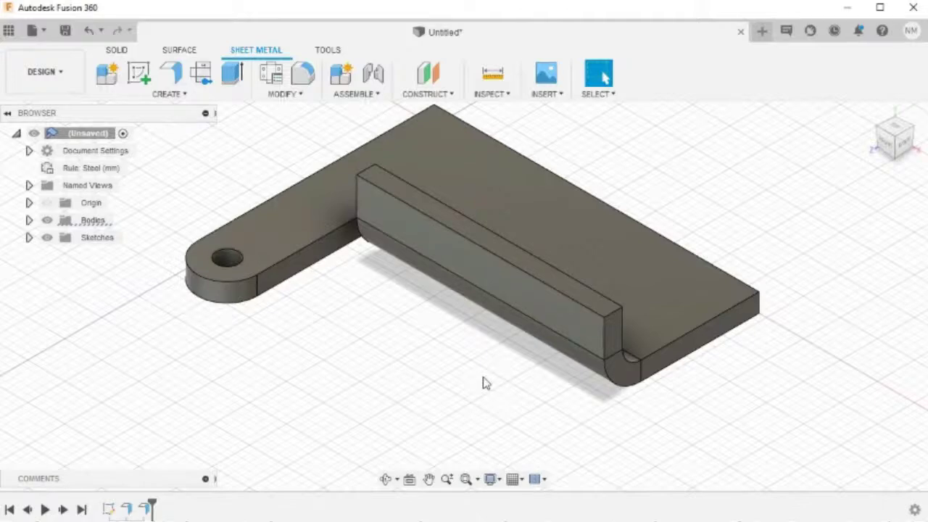
Step: Create a sketch on the underside face of the base plate and orient the view to the top with the tab pointing down
shift+middle_drag(483, 378, 482, 265)
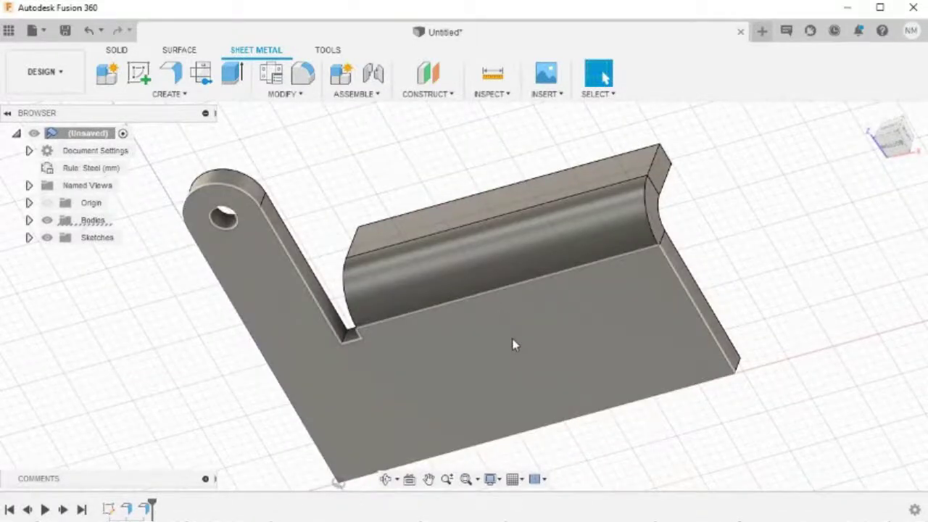
click(512, 345)
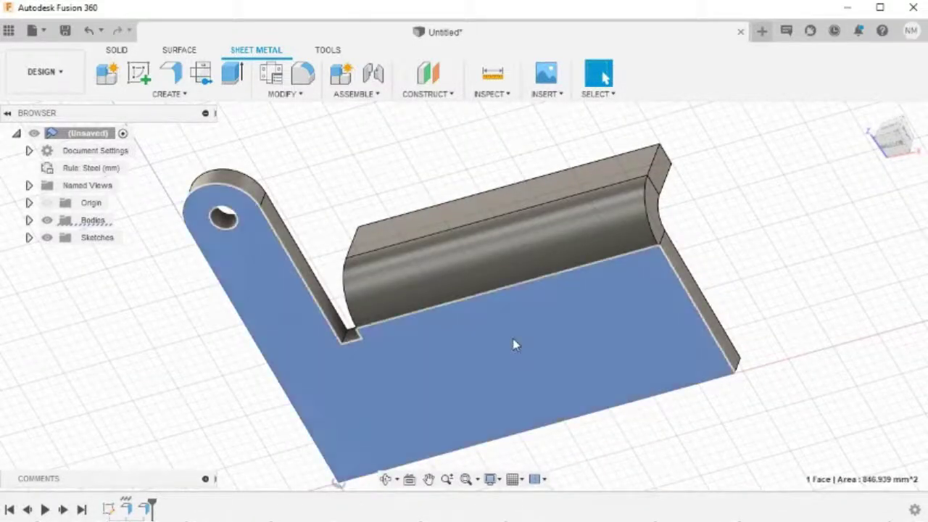
right_click(512, 344)
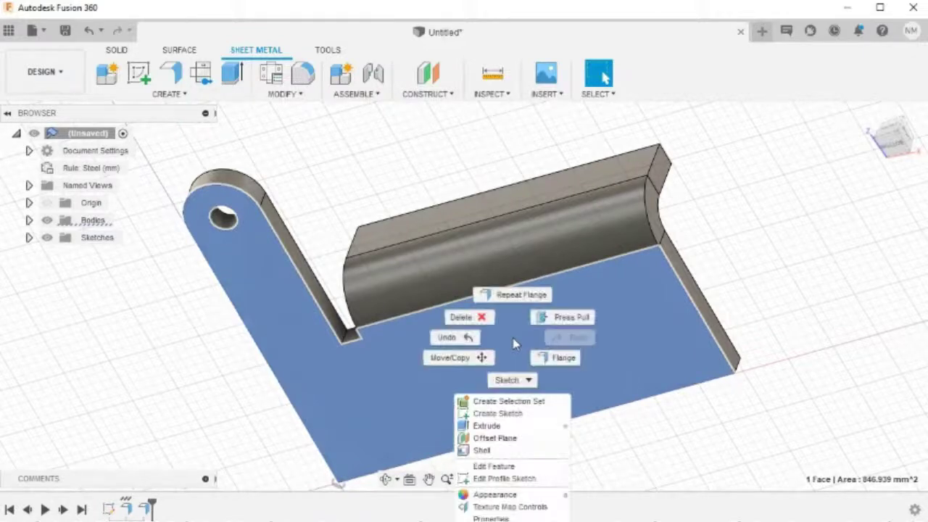
click(506, 413)
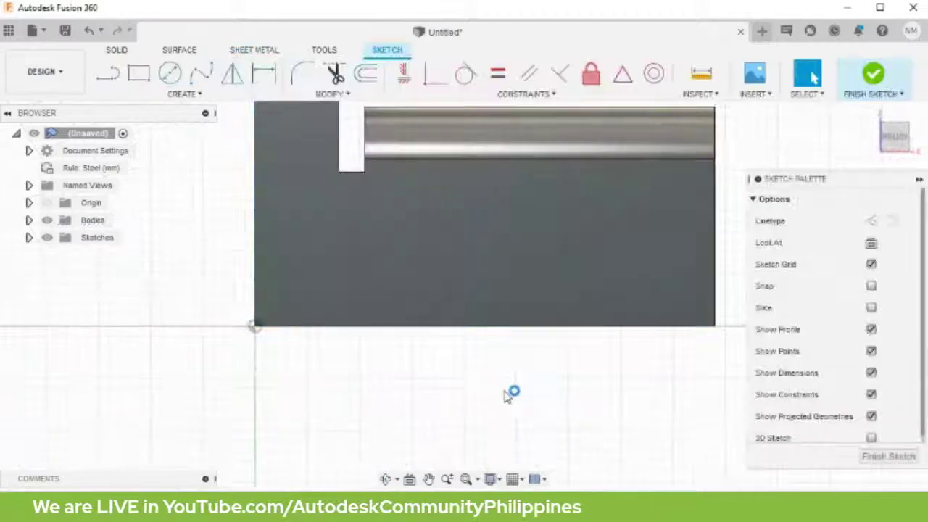
middle_drag(573, 147, 564, 296)
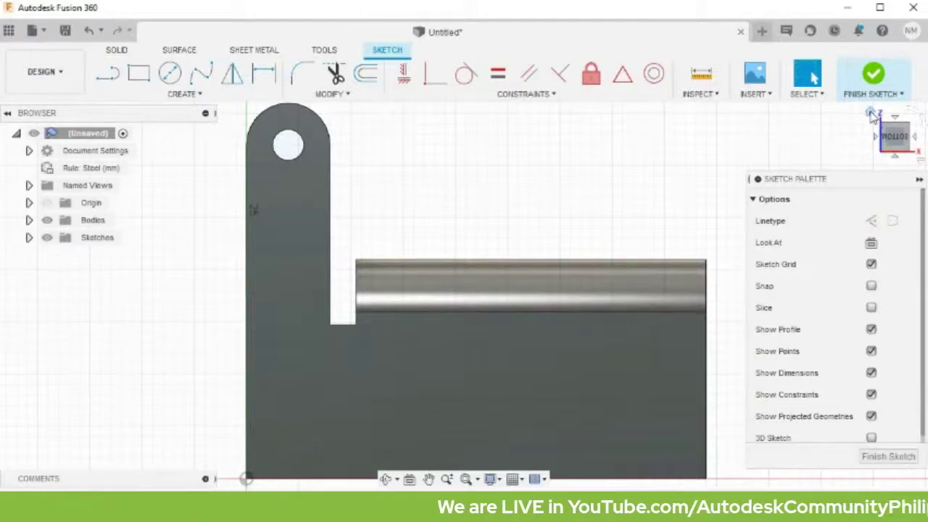
click(891, 154)
click(895, 137)
click(915, 116)
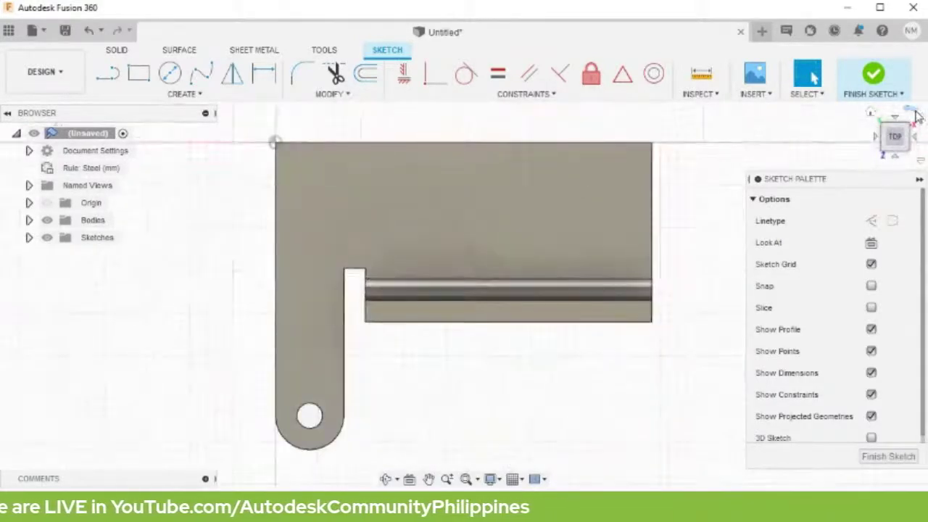
scroll(542, 328, up, 1)
middle_drag(547, 329, 544, 342)
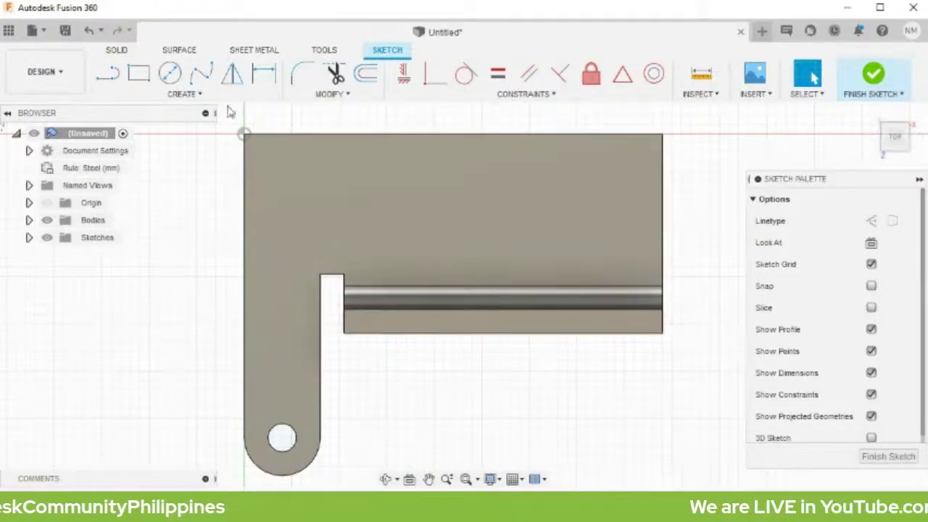
Step: Sketch two rectangles across the bent flange, one from the notch's inner corner and one from the line of the plate's far end edge
click(136, 76)
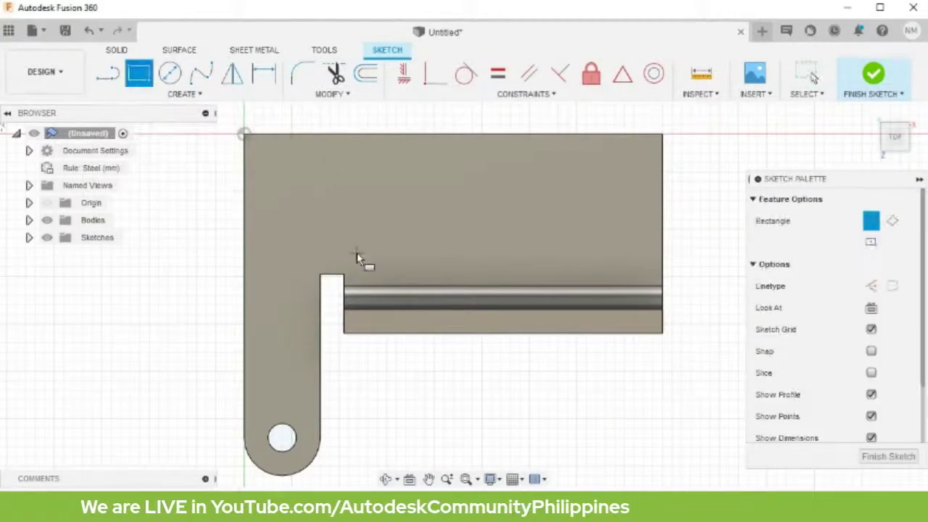
click(321, 276)
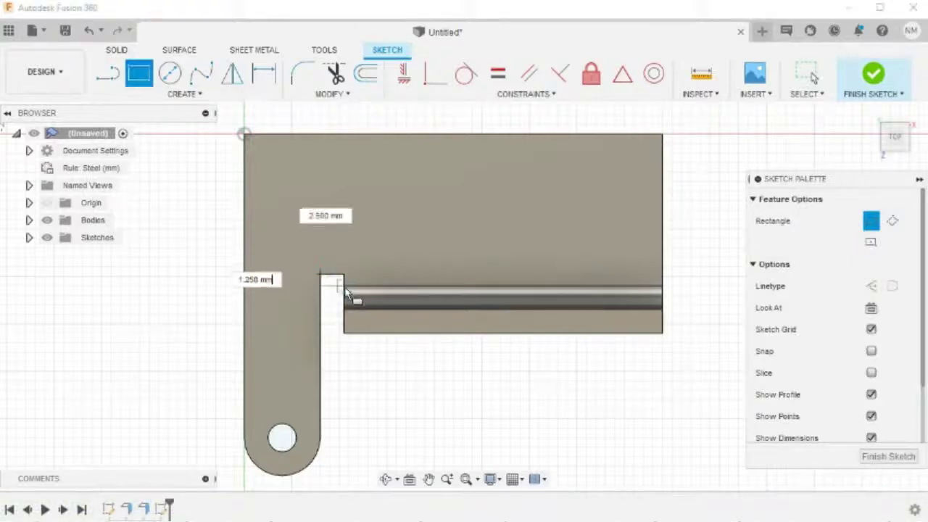
click(348, 381)
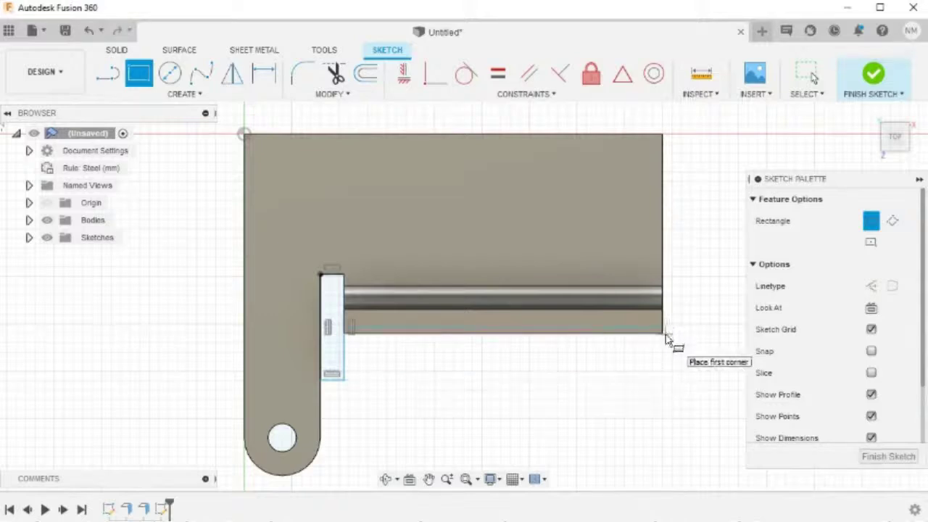
click(664, 380)
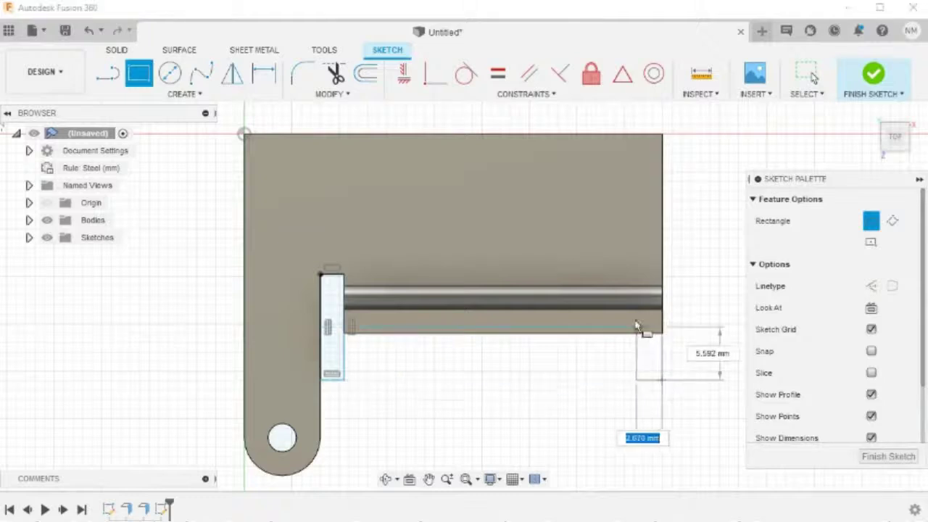
click(615, 276)
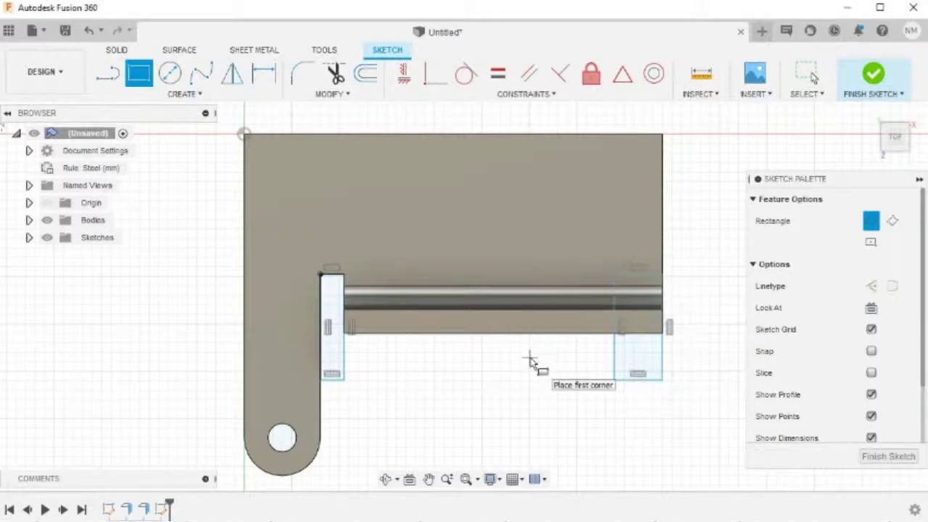
Step: Dimension the gap between the facing vertical sides of the two rectangles to 25 mm
key(d)
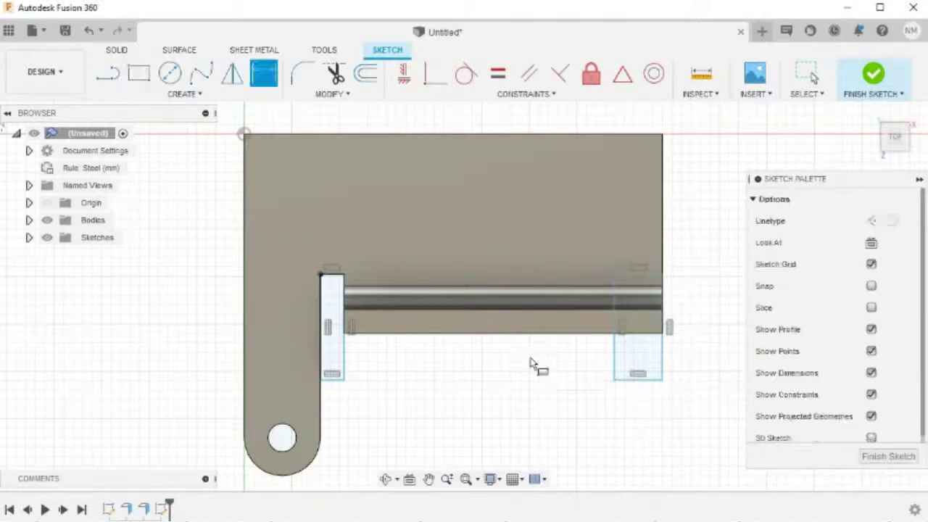
click(346, 364)
click(615, 357)
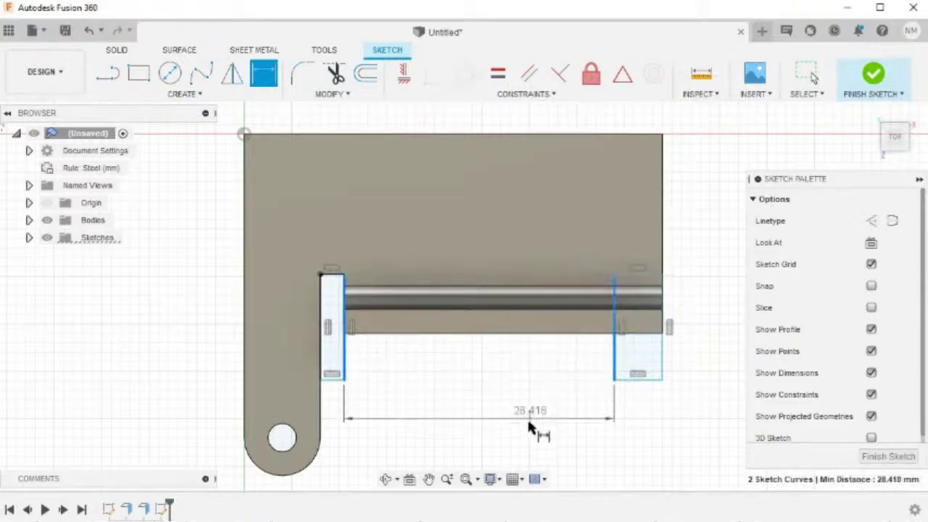
click(524, 433)
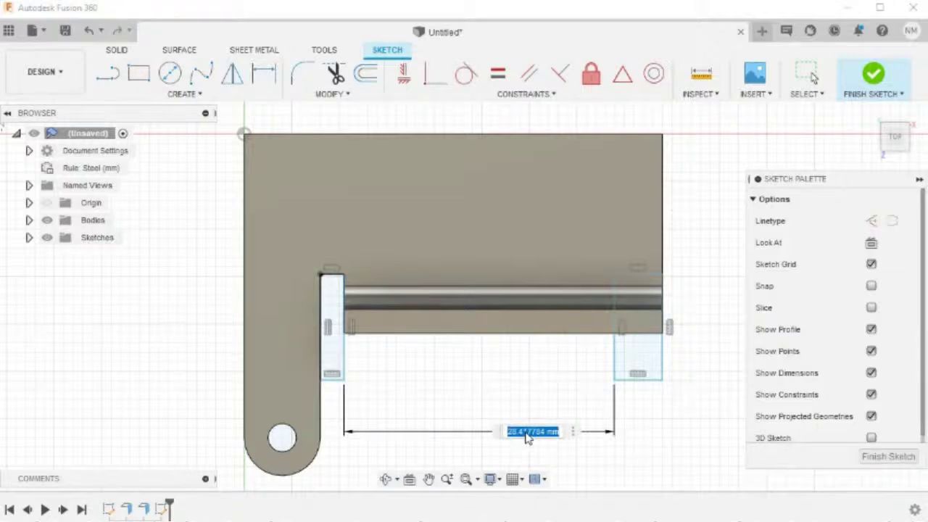
key(Return)
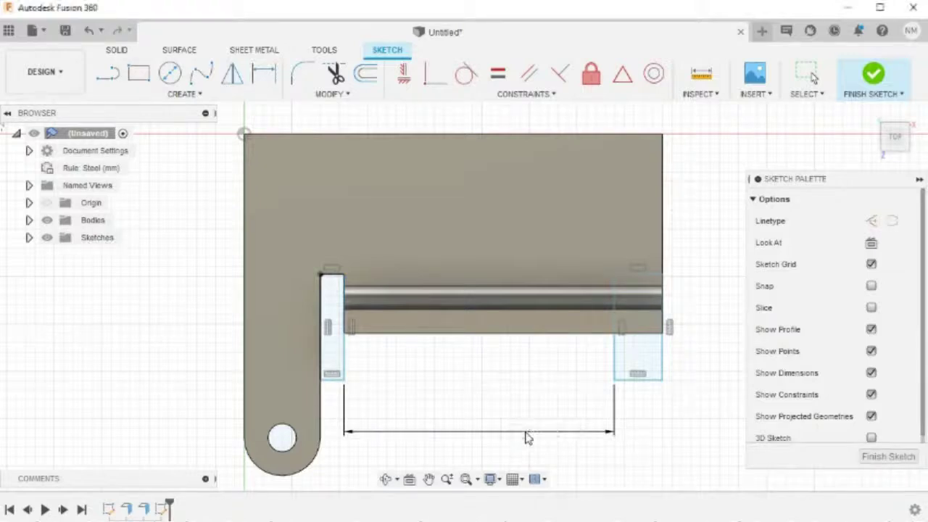
middle_drag(488, 386, 507, 385)
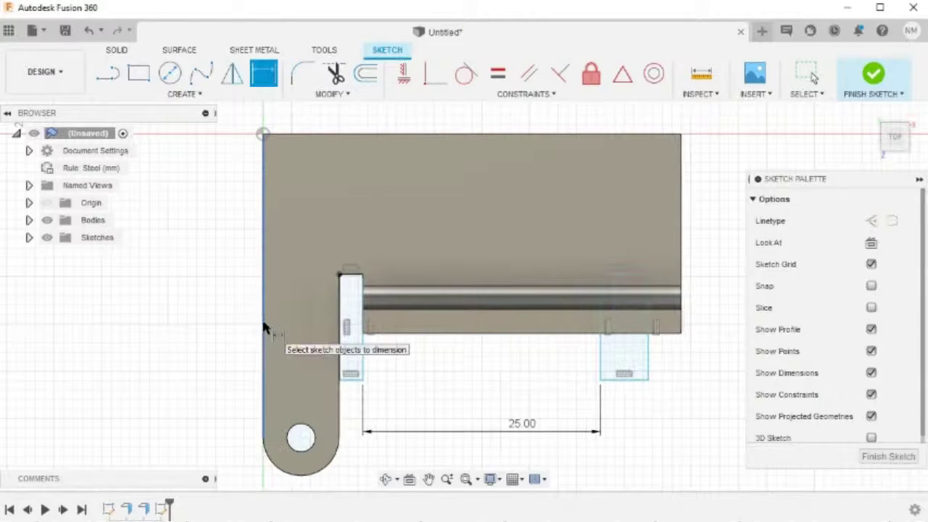
Step: Dimension the distance from the part's long outer edge to the inner side of the notch-side rectangle as 14 mm
click(264, 324)
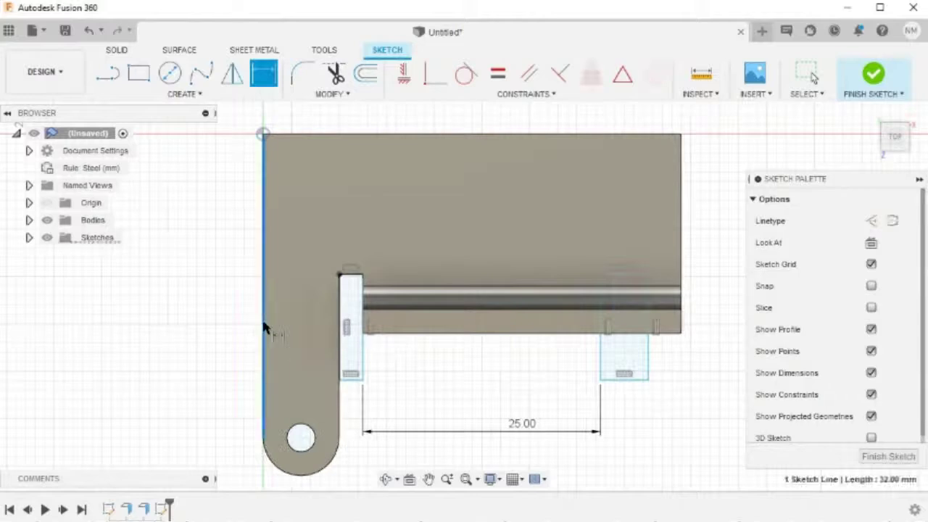
click(363, 353)
middle_drag(353, 468, 343, 394)
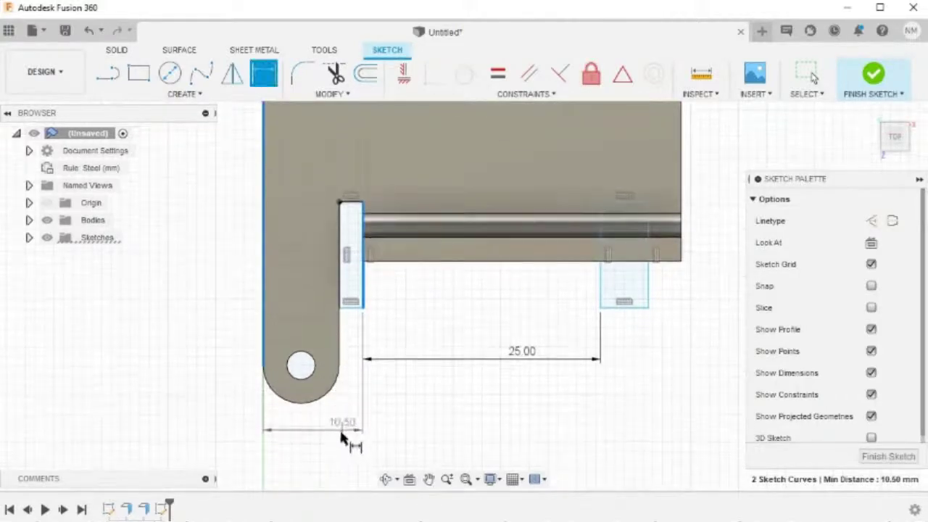
click(334, 440)
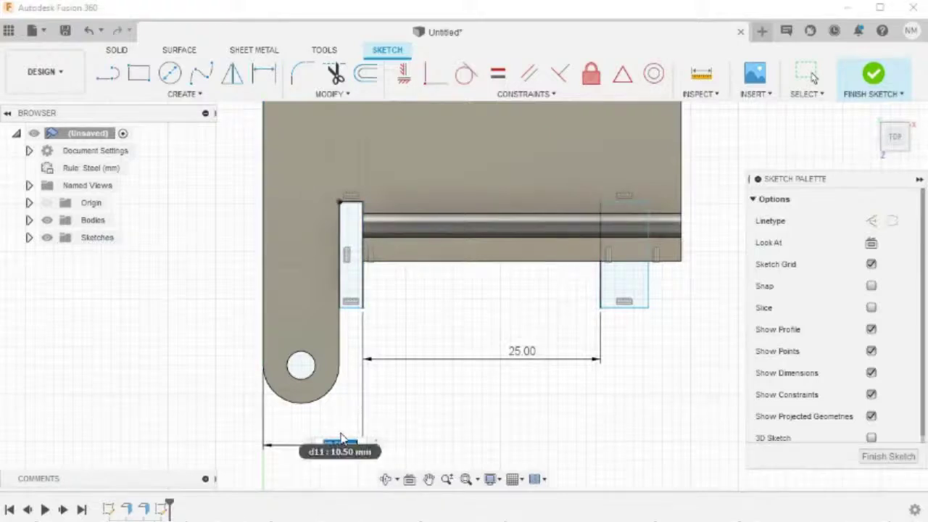
text(14)
key(Return)
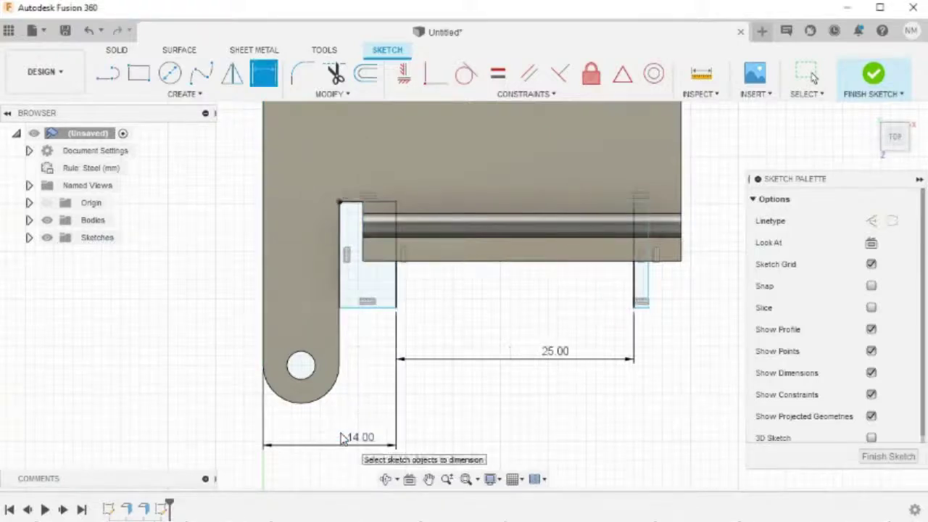
scroll(461, 350, down, 1)
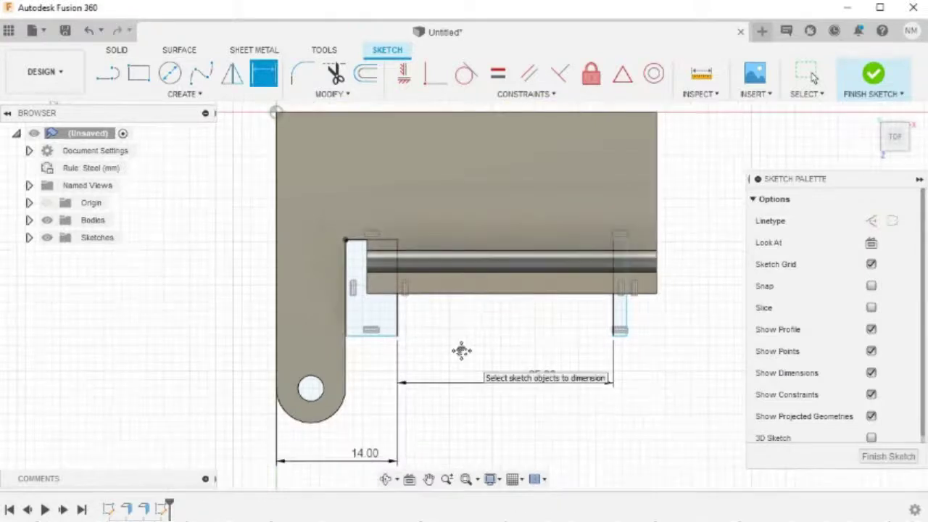
Step: Apply Collinear constraints aligning the lower sides of both rectangles with the outer edge of the bent flange
key(Escape)
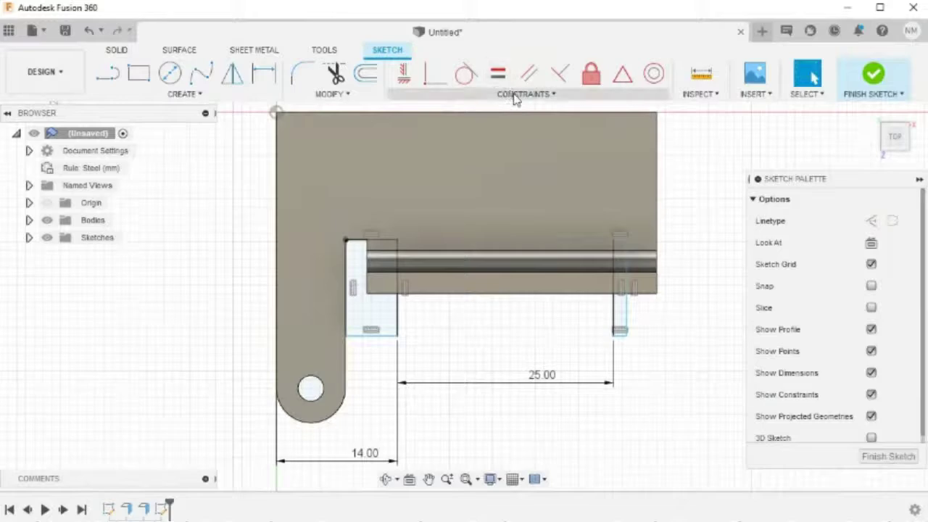
click(514, 95)
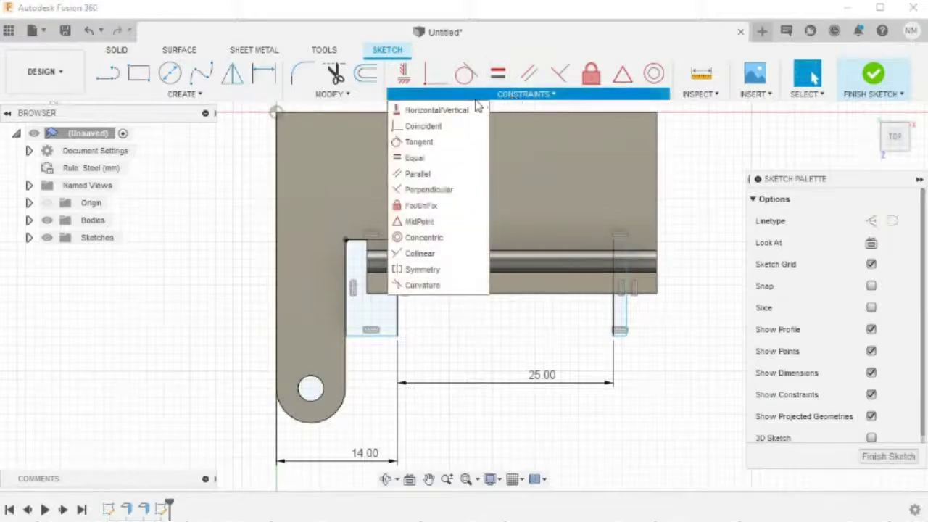
click(419, 253)
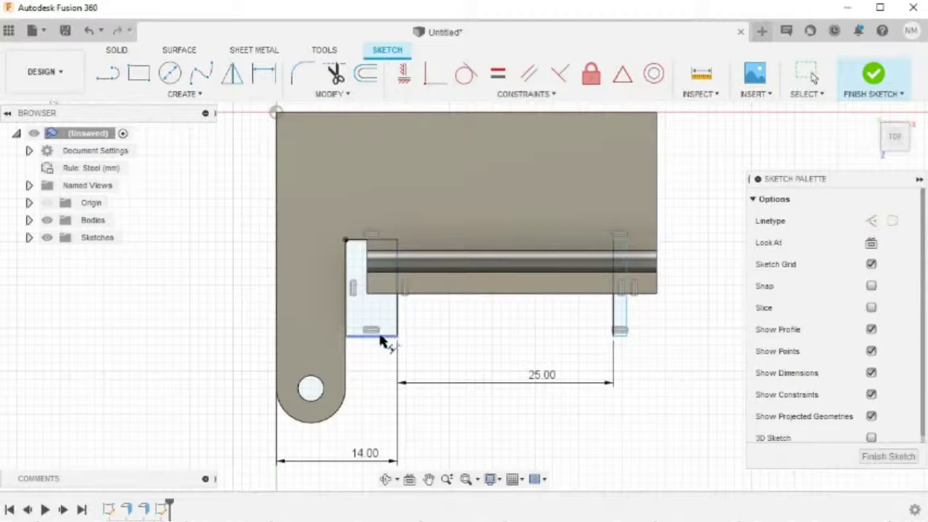
click(420, 294)
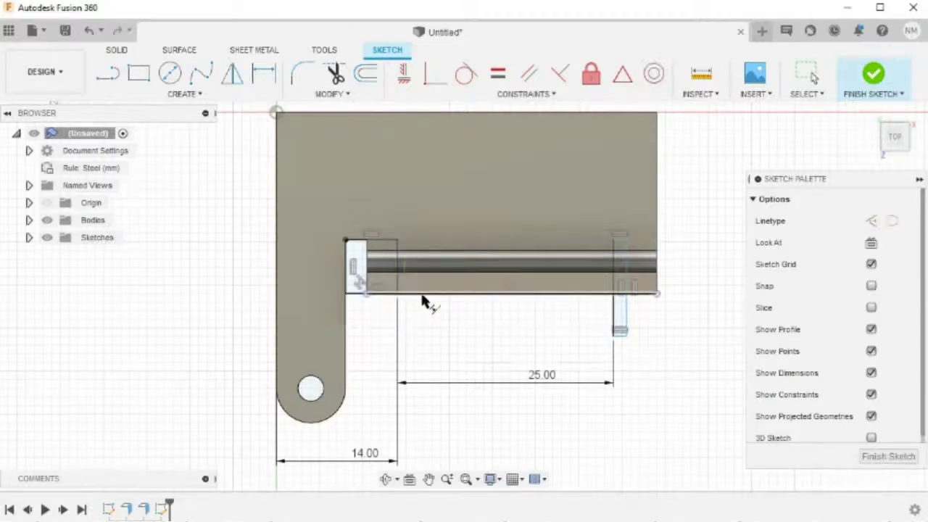
click(558, 295)
scroll(606, 335, up, 3)
scroll(610, 338, up, 2)
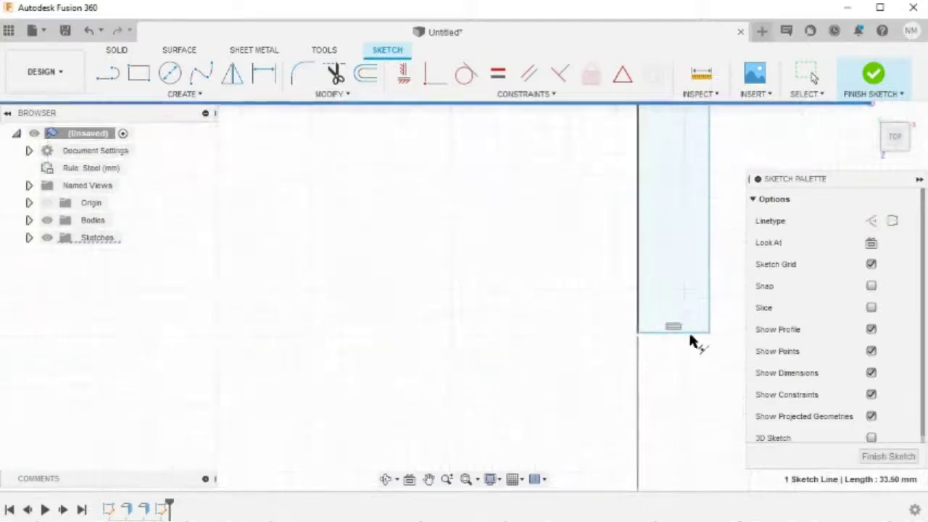
click(689, 333)
scroll(579, 240, down, 4)
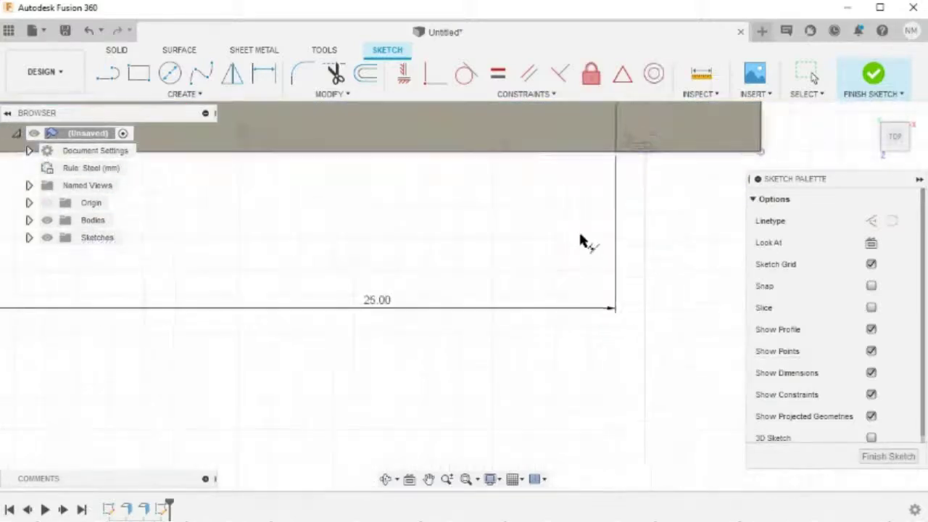
mouse_move(497, 259)
middle_down()
mouse_move(525, 364)
mouse_move(495, 354)
middle_up()
scroll(529, 349, up, 2)
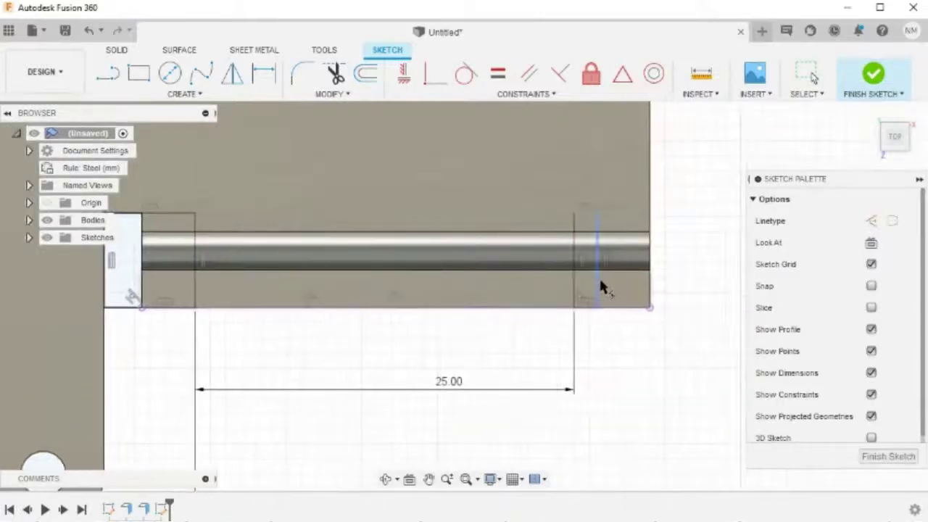
Step: Constrain the outer side of the far-end rectangle to be collinear with the plate's end edge
scroll(598, 276, up, 3)
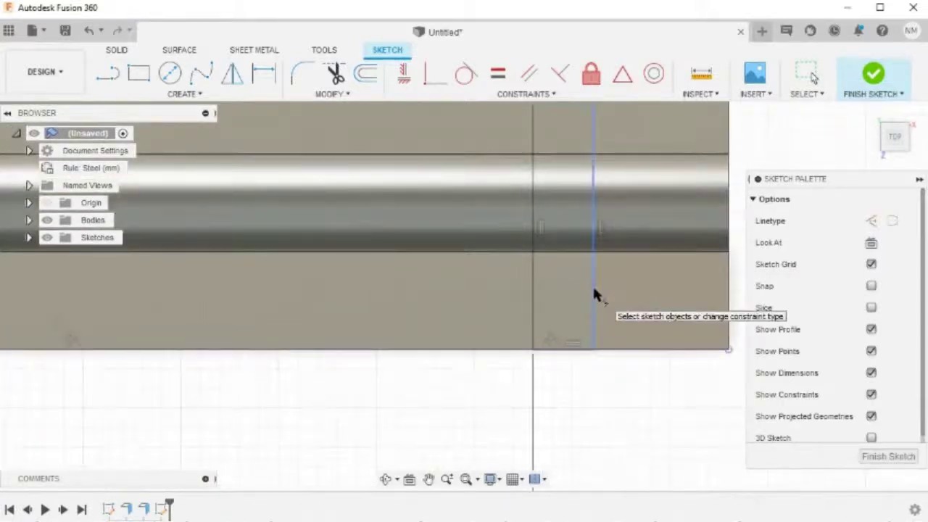
click(593, 294)
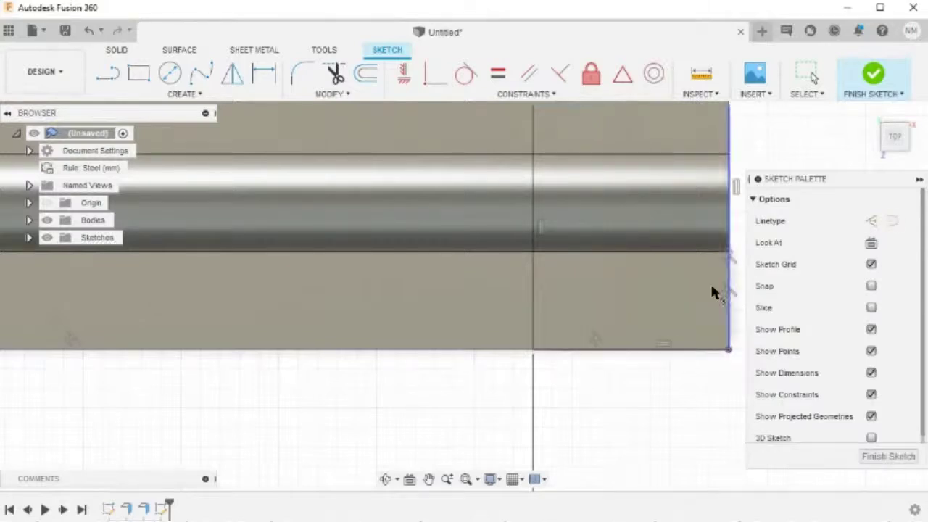
click(642, 387)
scroll(642, 387, down, 2)
scroll(642, 387, down, 1)
mouse_move(491, 427)
middle_down()
mouse_move(459, 437)
mouse_move(497, 404)
mouse_move(497, 428)
mouse_move(514, 430)
middle_up()
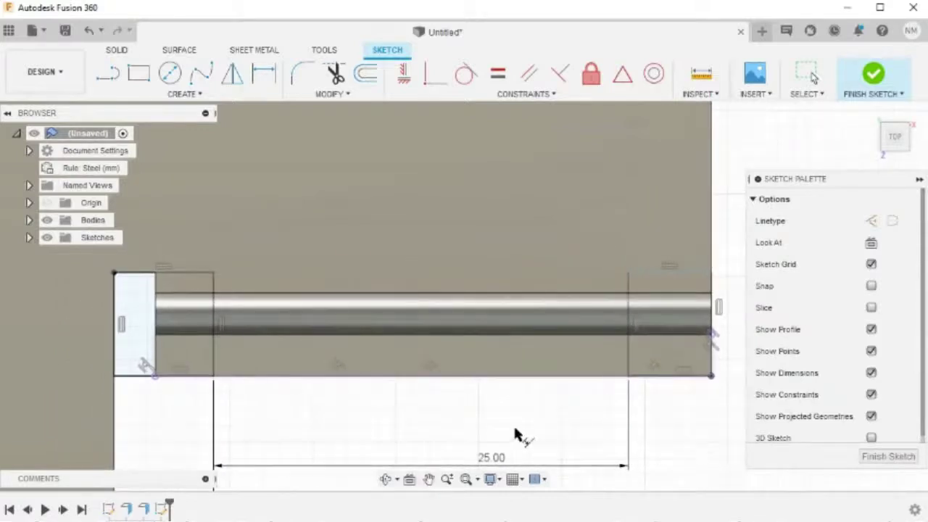
Step: Make the upper sides of both rectangles collinear and finish the sketch
click(685, 273)
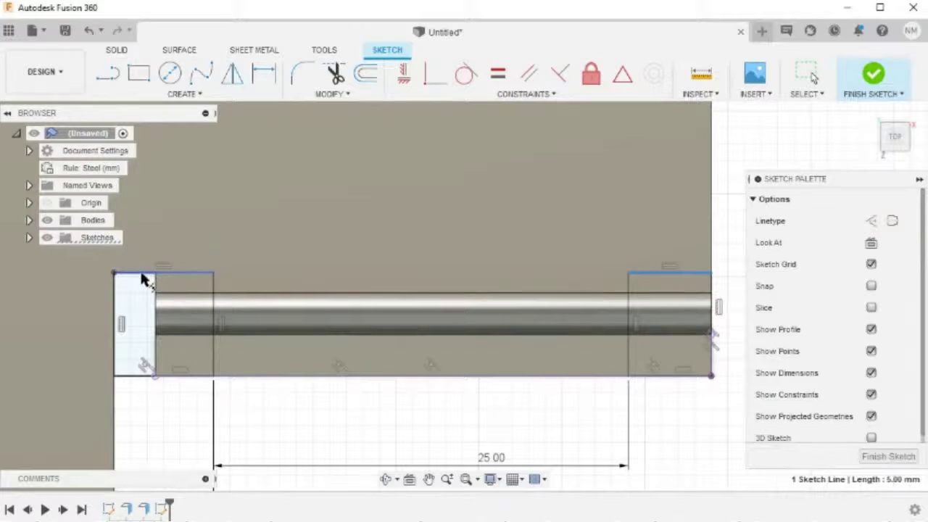
key(Escape)
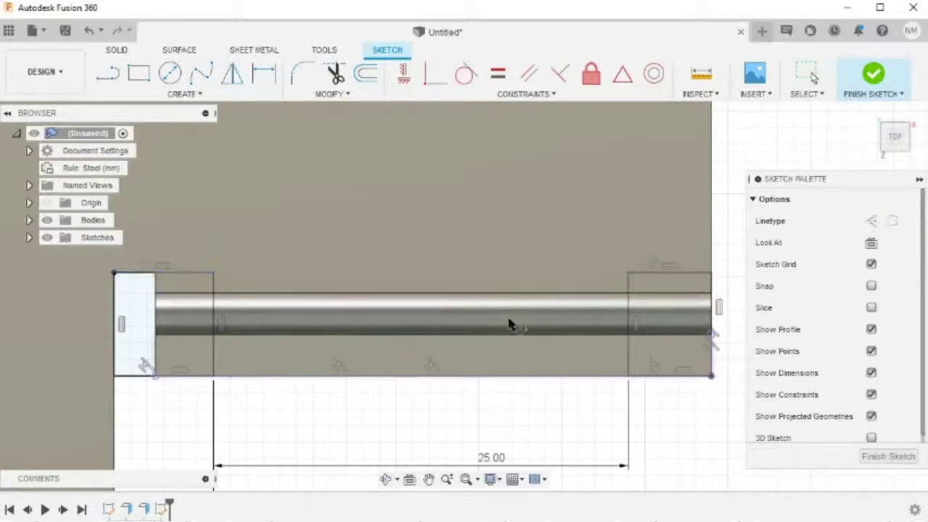
scroll(529, 419, down, 1)
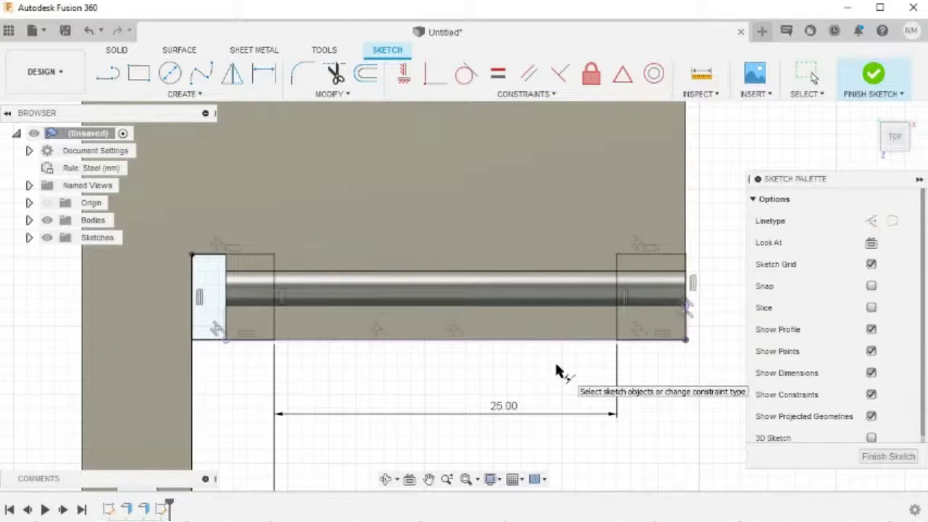
click(871, 75)
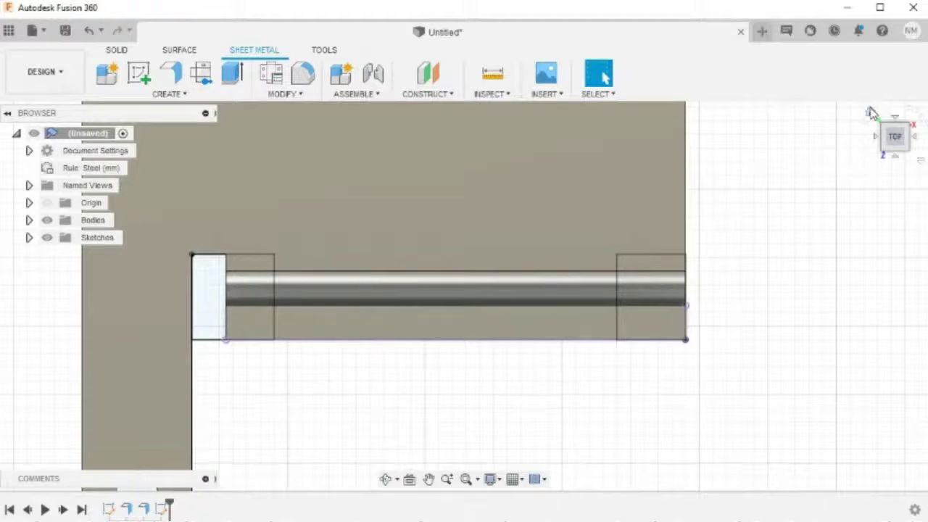
Step: Extrude all four regions of the two end rectangles as a Cut, with the extent set to To Object at the bent flange's top face
click(871, 112)
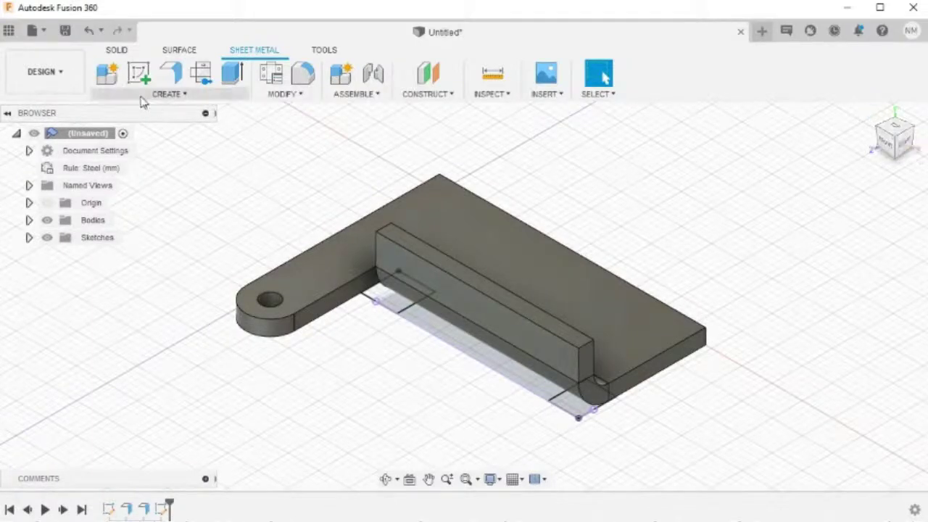
click(234, 87)
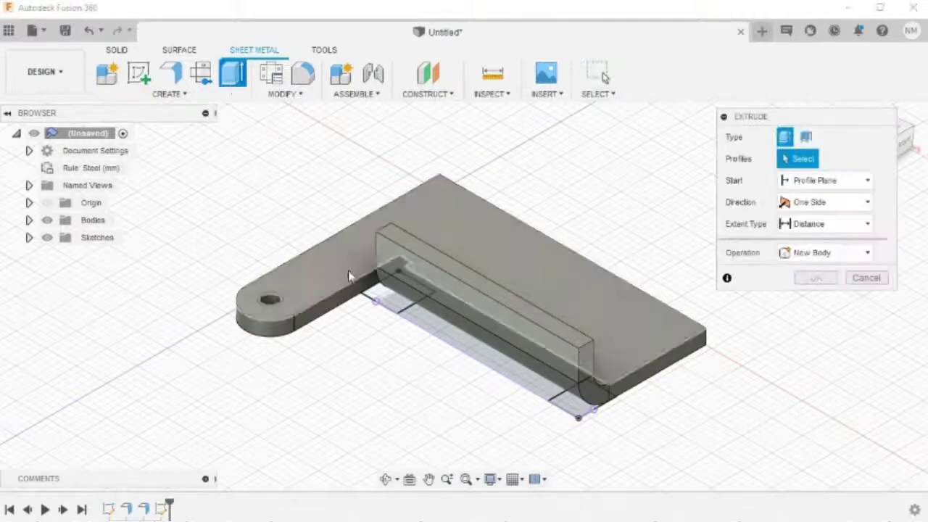
shift+middle_drag(385, 340, 402, 220)
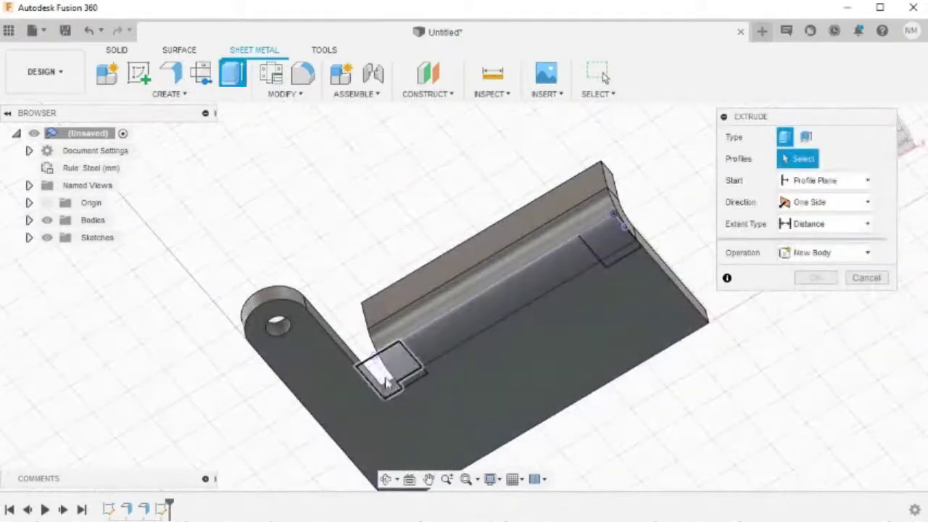
click(384, 377)
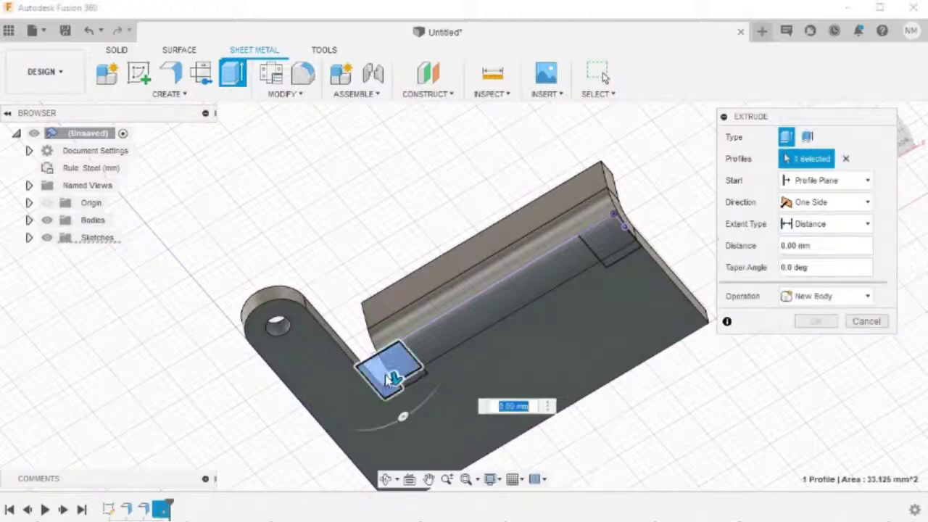
scroll(387, 375, up, 3)
scroll(390, 376, up, 3)
click(468, 411)
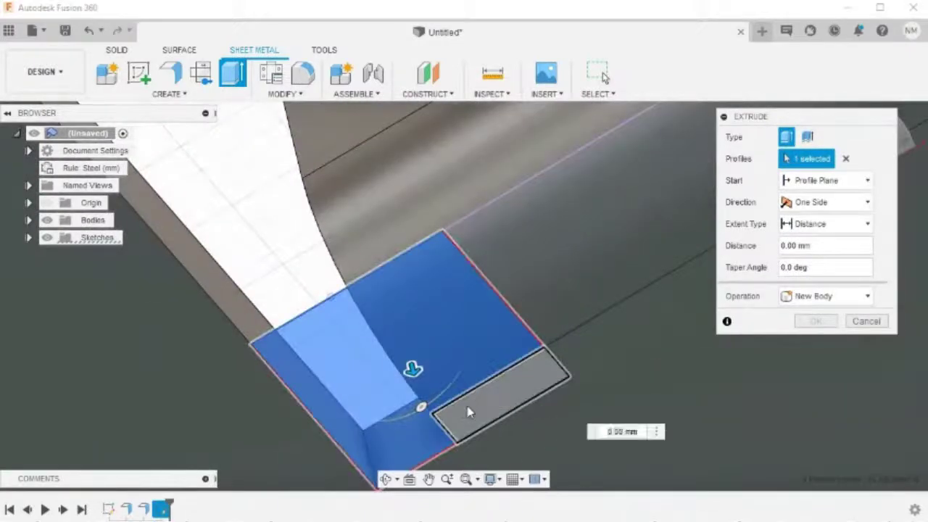
scroll(628, 335, down, 3)
scroll(628, 334, down, 2)
middle_drag(652, 264, 355, 273)
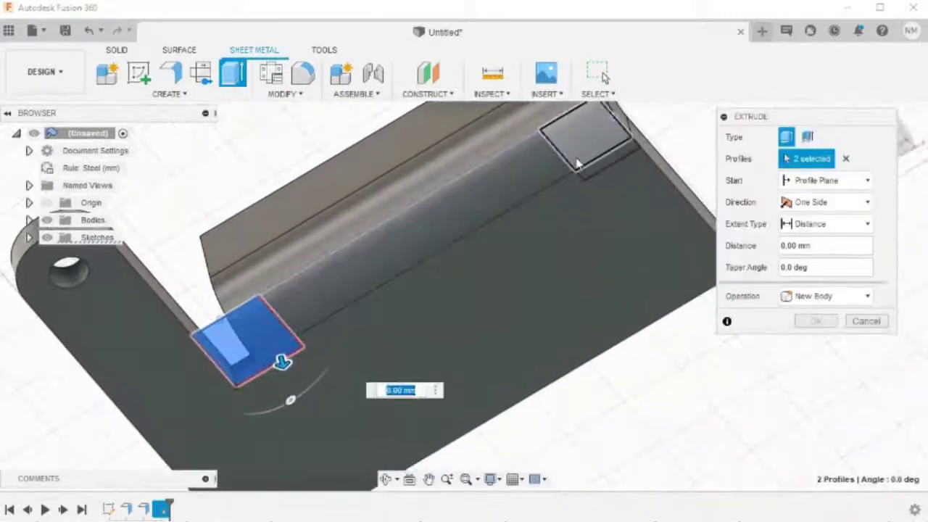
click(590, 141)
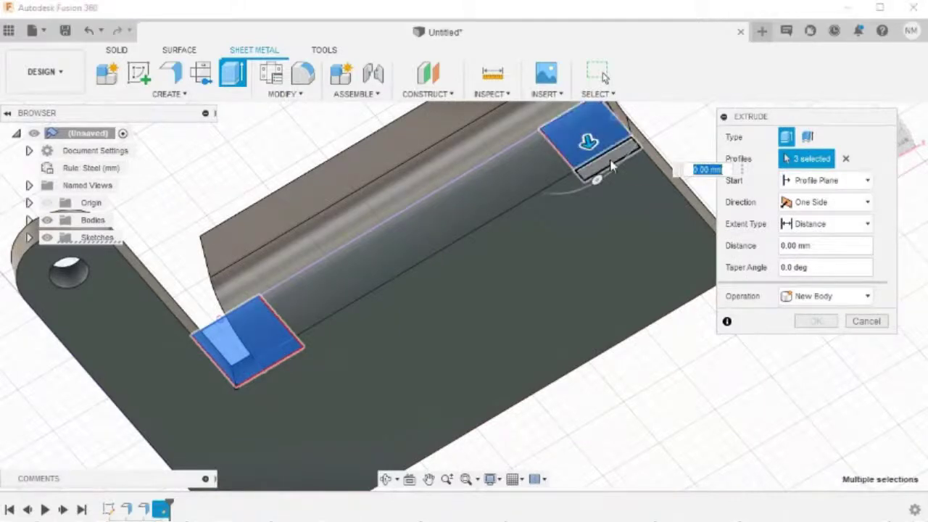
click(611, 166)
shift+middle_drag(610, 166, 538, 313)
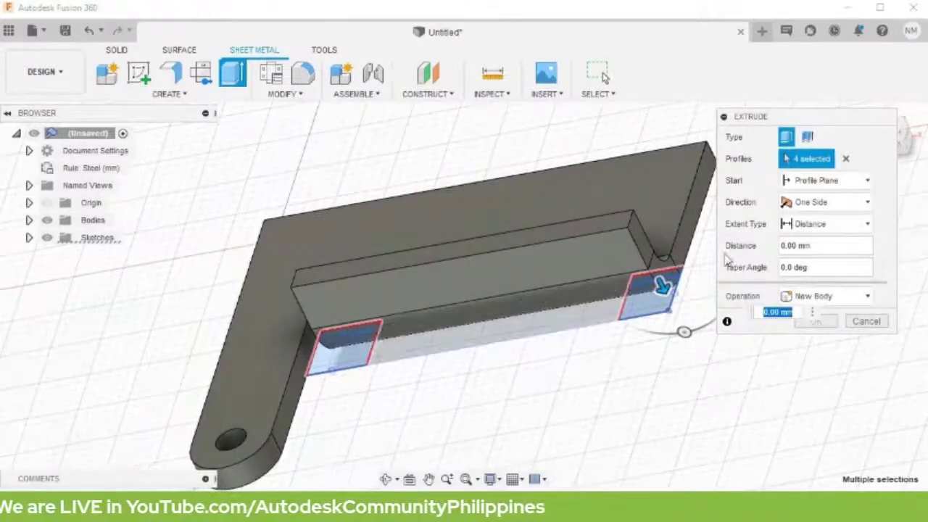
click(799, 226)
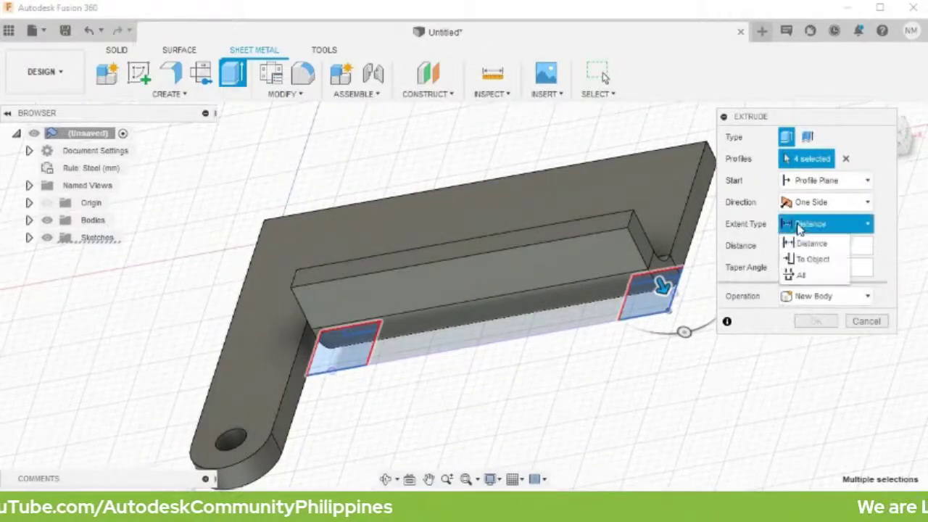
click(811, 259)
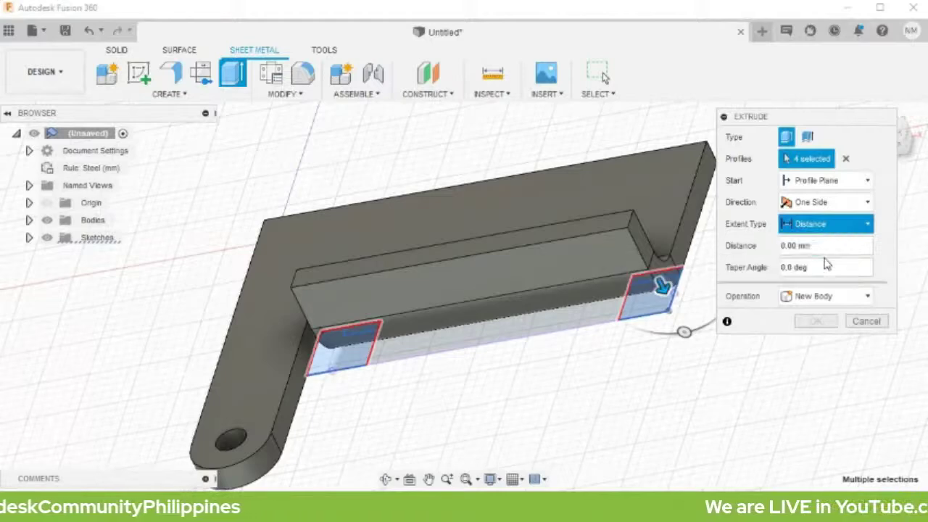
click(594, 231)
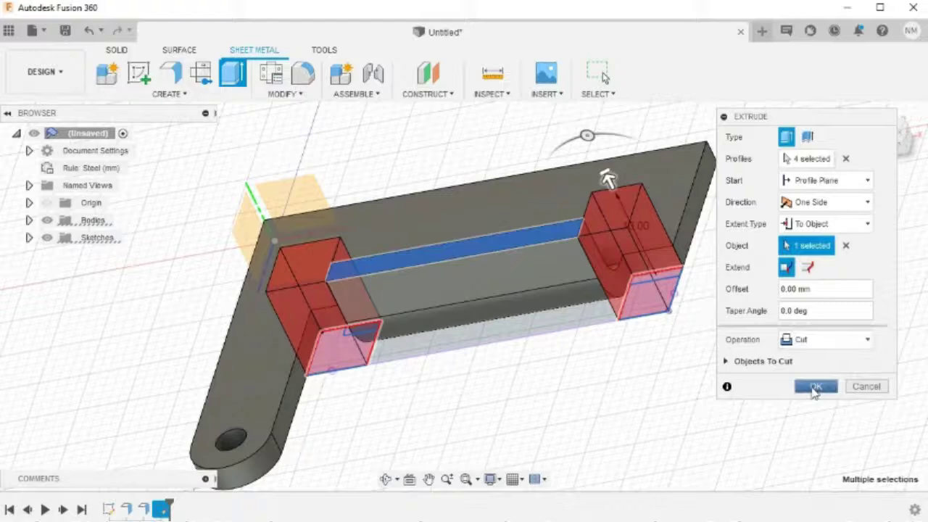
click(816, 387)
Step: Create a sketch on the J-shaped end face of the trimmed flange nearest the plate's far end
click(869, 116)
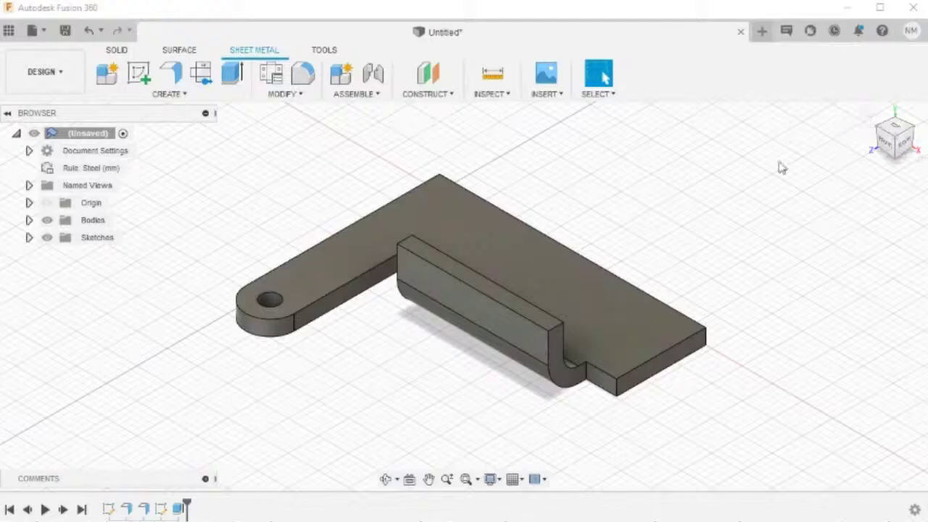
shift+middle_drag(773, 224, 482, 301)
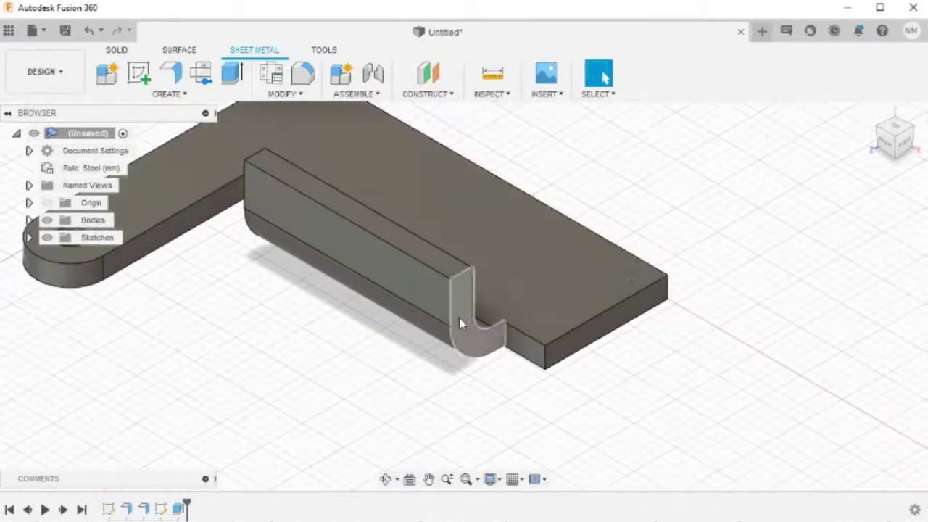
click(459, 317)
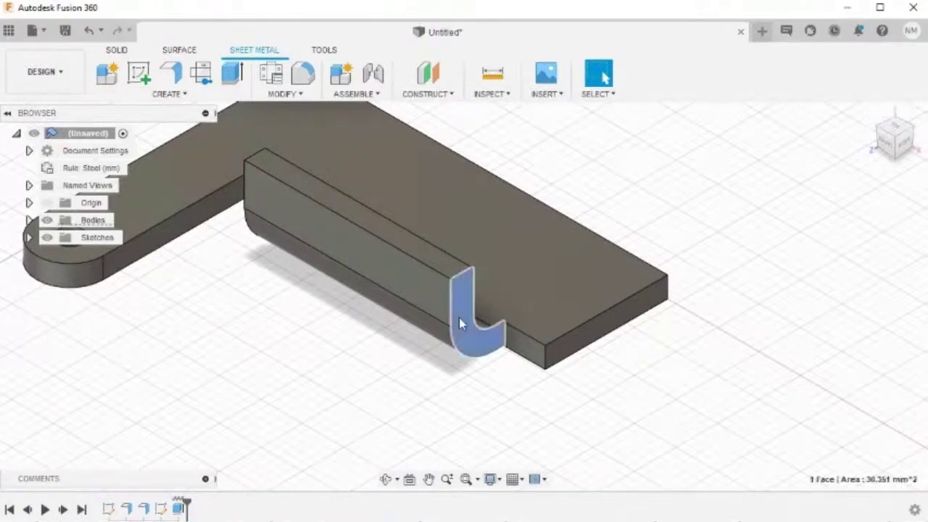
right_click(459, 319)
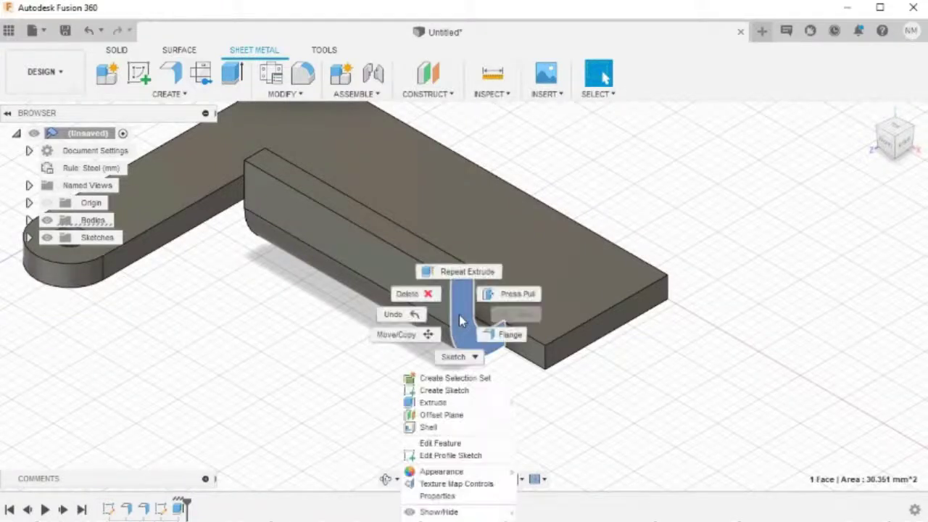
click(444, 390)
scroll(615, 244, up, 3)
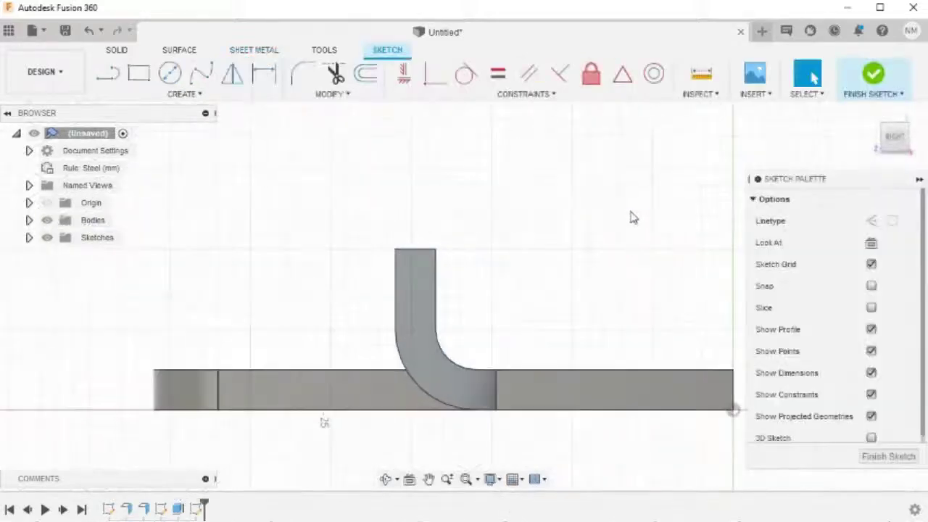
scroll(629, 211, down, 4)
mouse_move(648, 198)
middle_down()
mouse_move(638, 234)
mouse_move(543, 292)
middle_up()
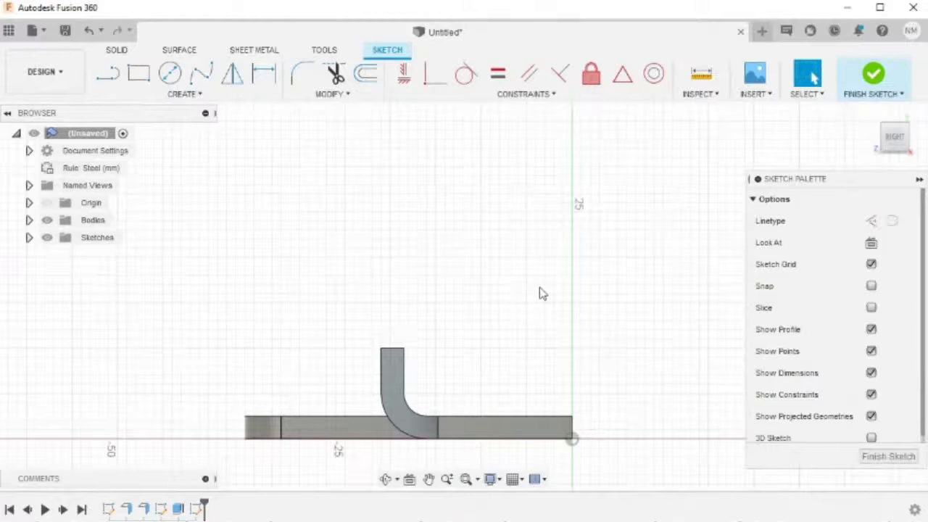
Step: Draw a line about 54 mm long from the flange profile's inner top corner, rising over the plate at about 33 degrees
key(l)
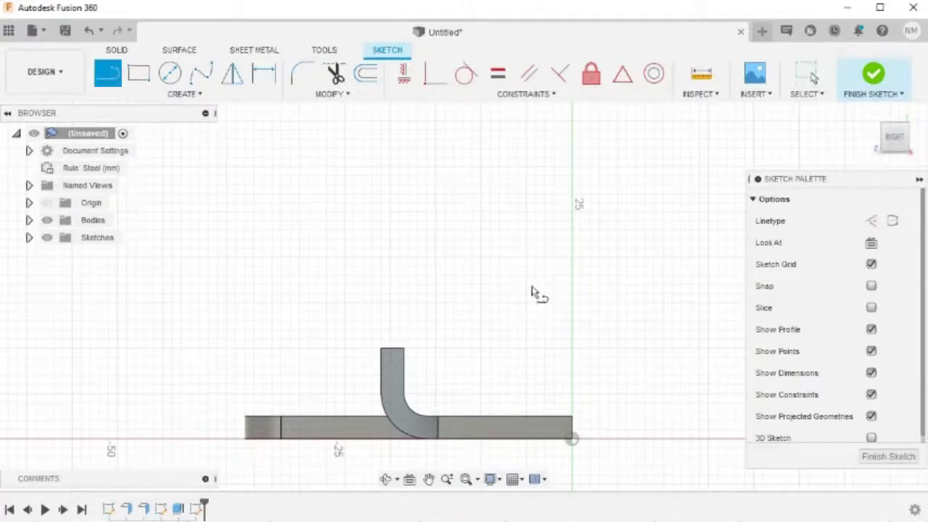
click(403, 348)
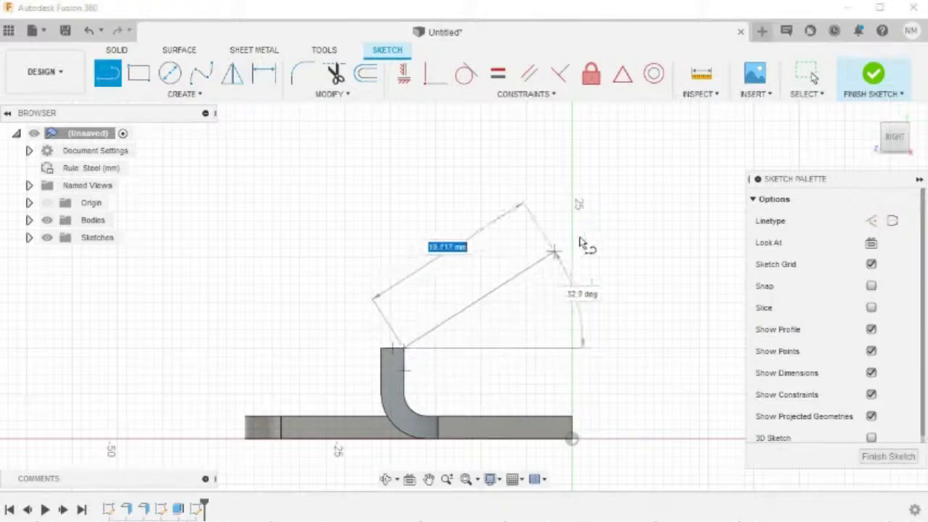
key(Tab)
middle_drag(732, 127, 646, 169)
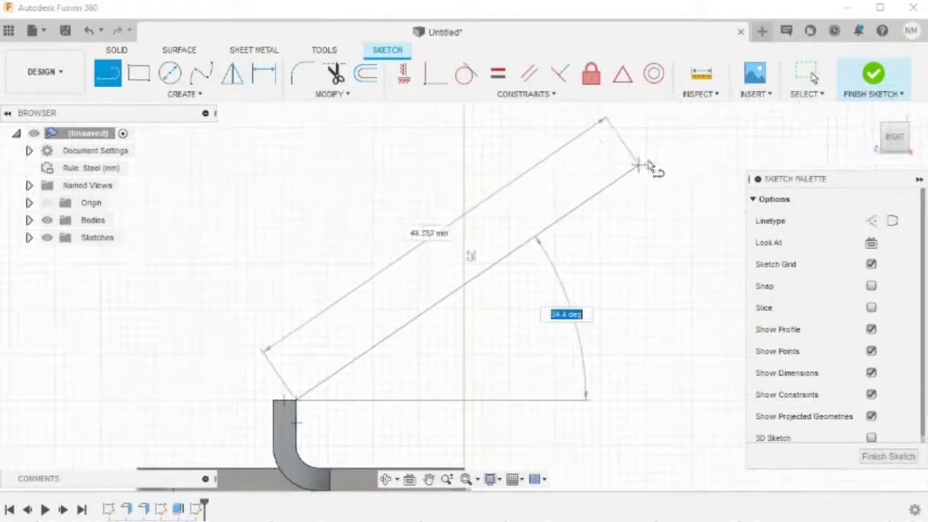
click(710, 133)
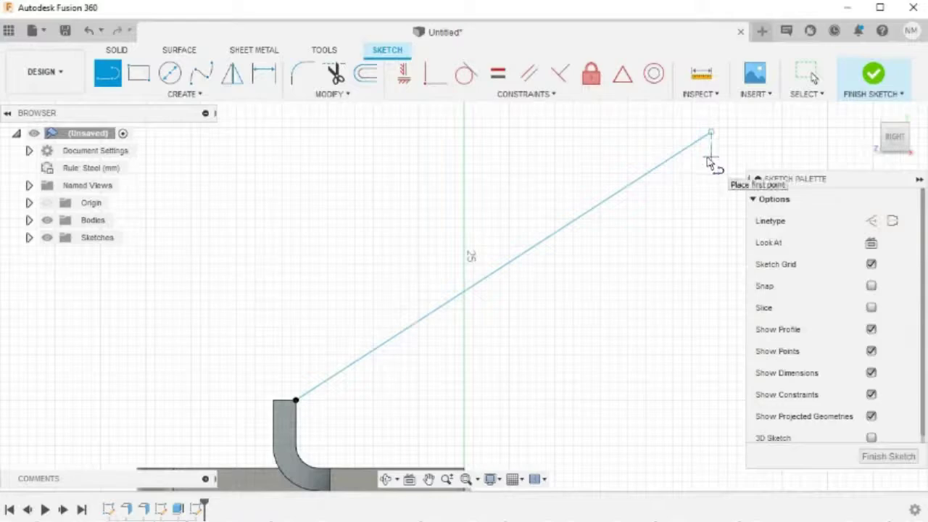
Step: Dimension the slanted line's length as 40 mm
key(d)
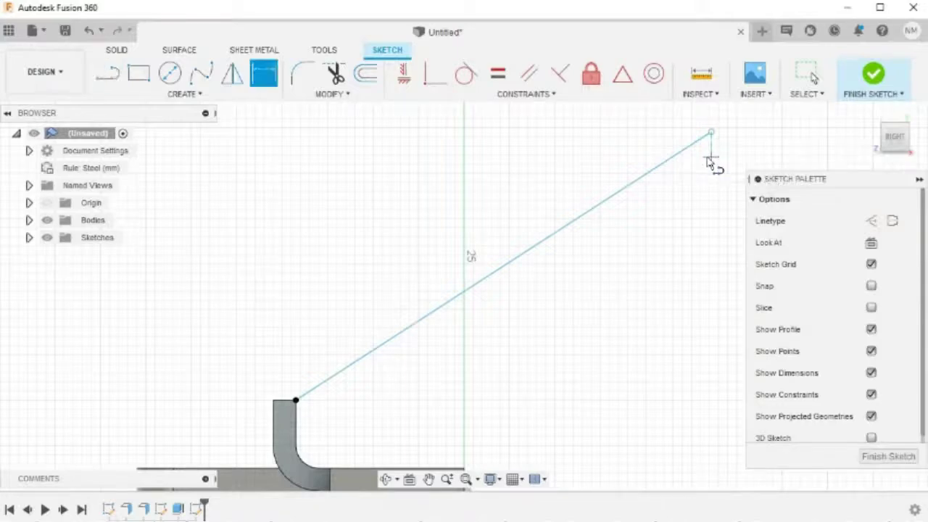
click(584, 219)
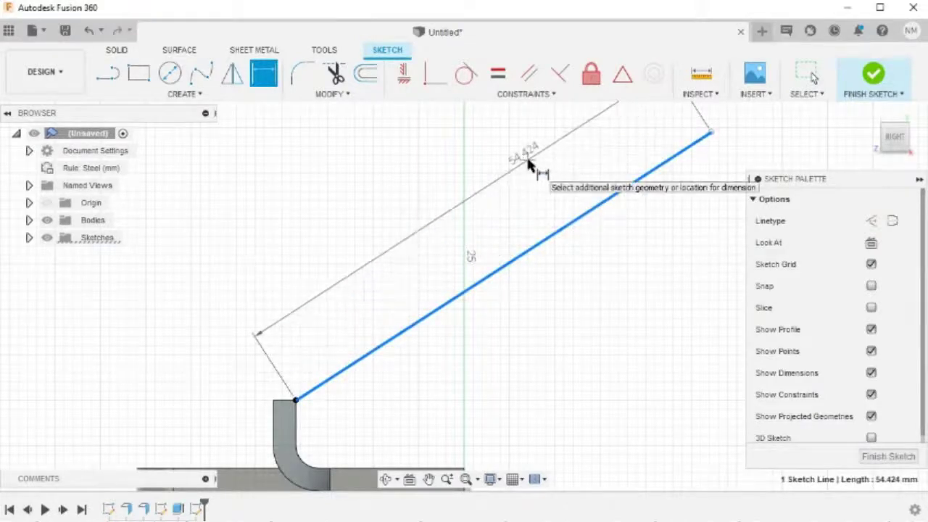
click(529, 164)
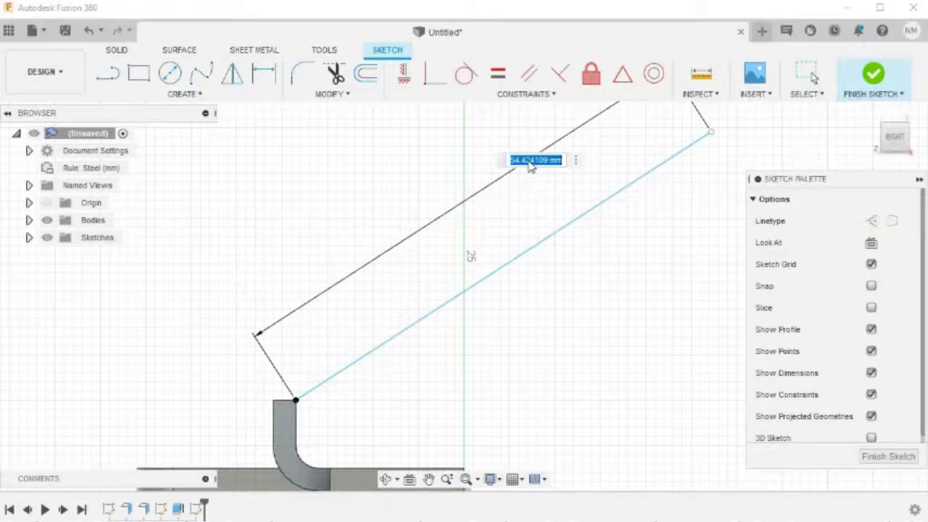
text(40)
key(Return)
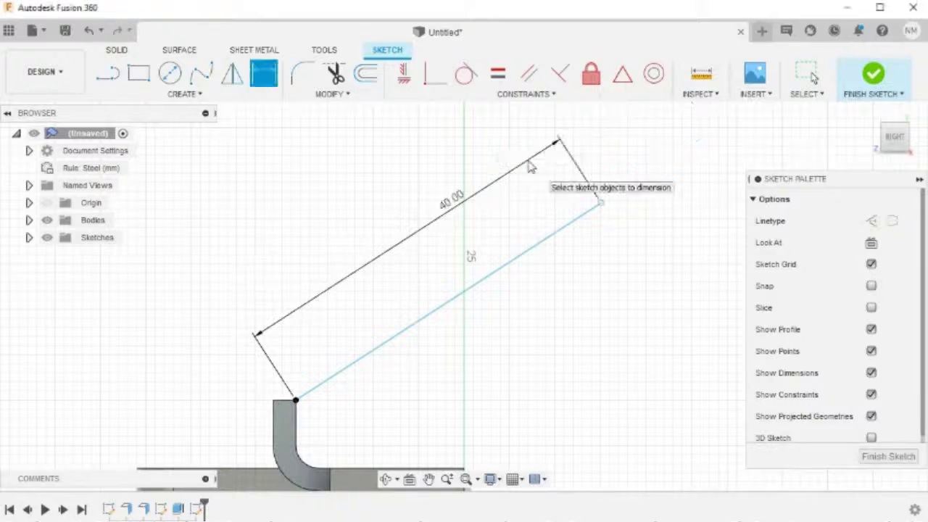
Step: Dimension the angle between the slanted line and the flange profile's top edge as 47 degrees, and finish the sketch
middle_drag(532, 204, 547, 155)
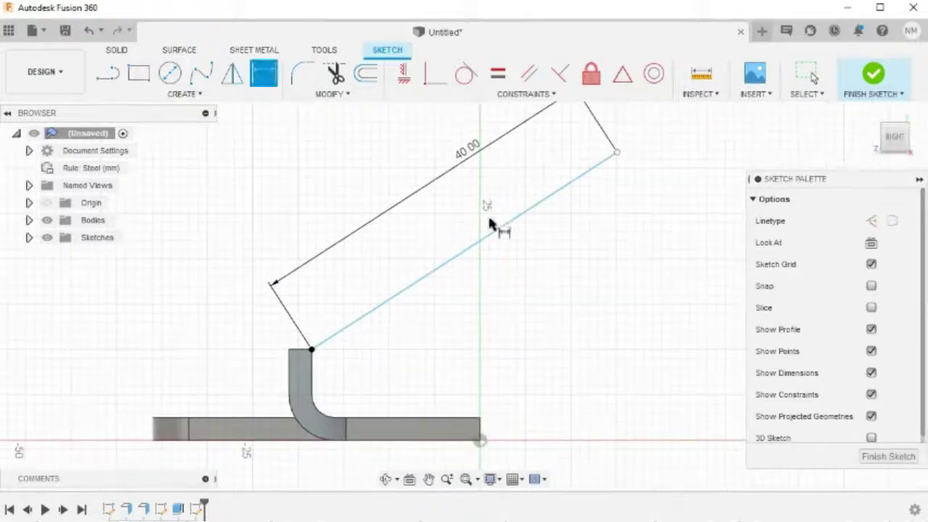
click(466, 263)
click(303, 350)
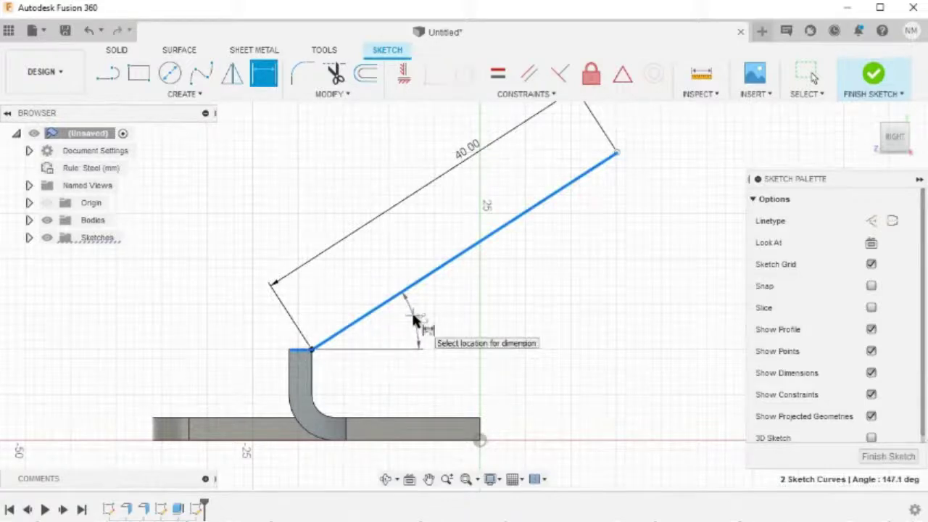
click(414, 319)
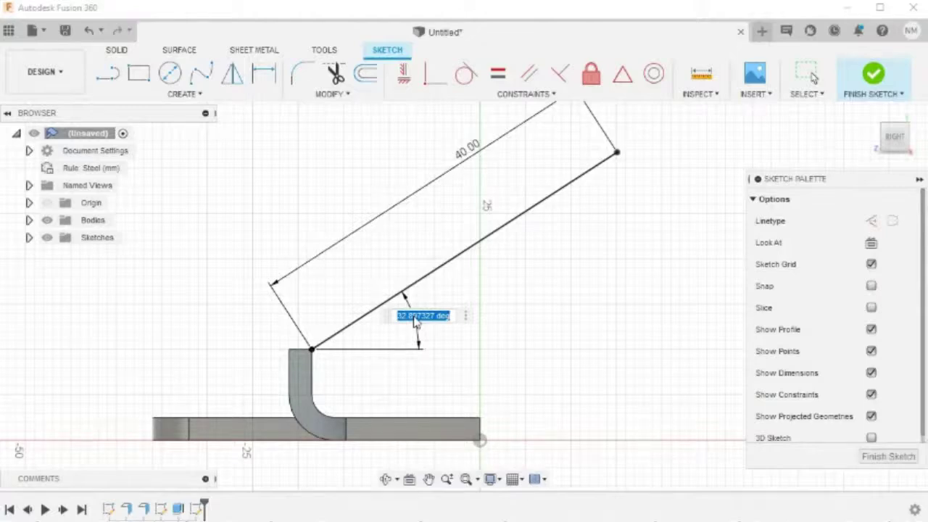
key(BackSpace)
key(Return)
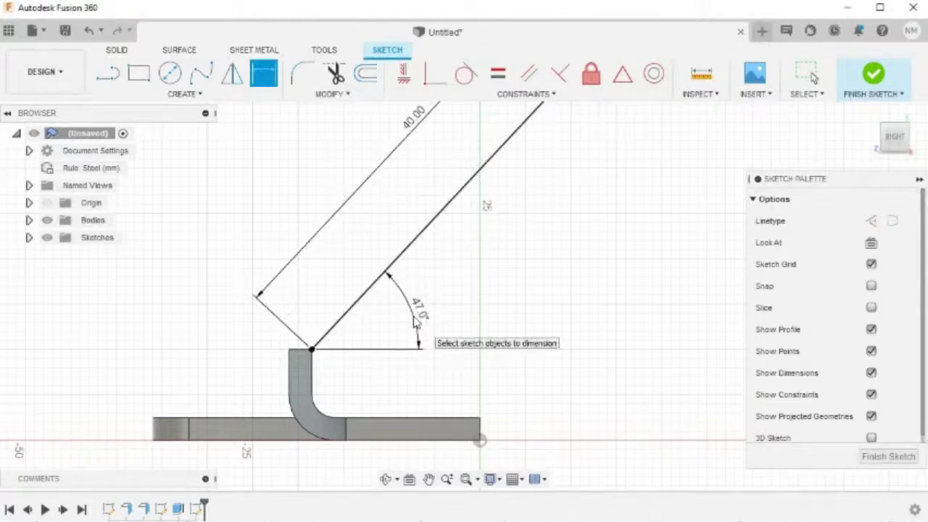
scroll(511, 300, down, 2)
middle_drag(584, 252, 600, 284)
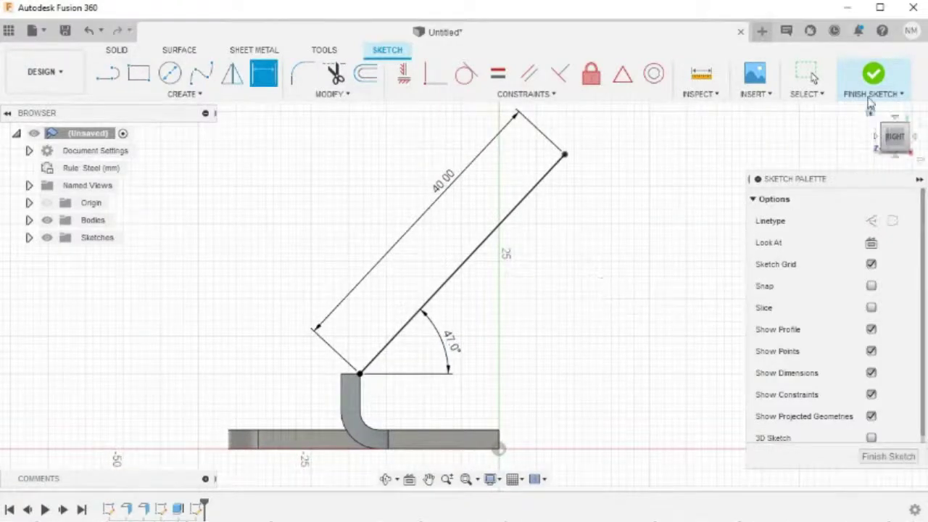
click(871, 76)
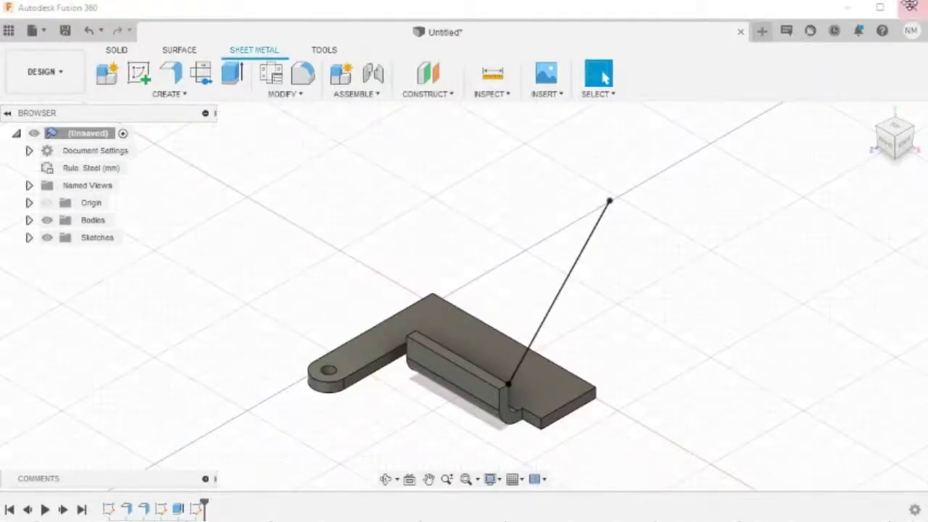
Step: Create a flange from the slanted sketch line, joined along the full top edge of the short bent flange
click(171, 78)
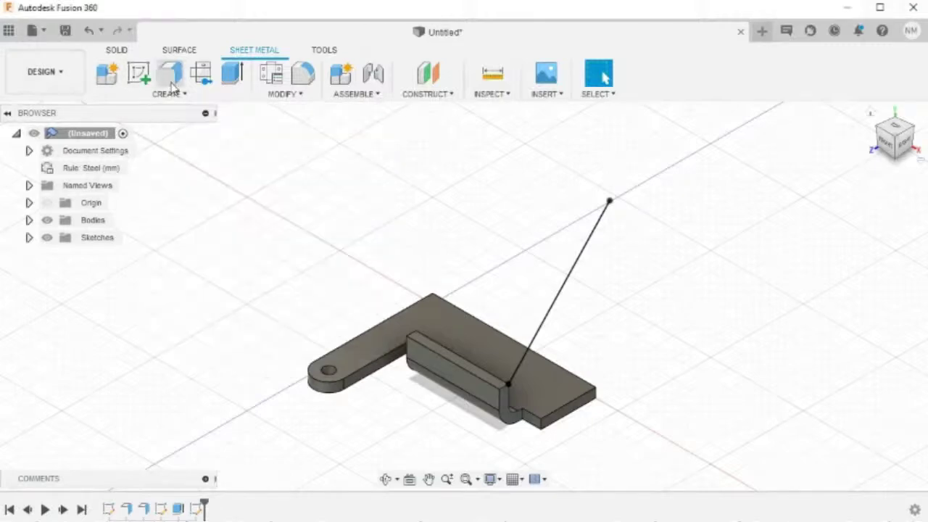
click(569, 277)
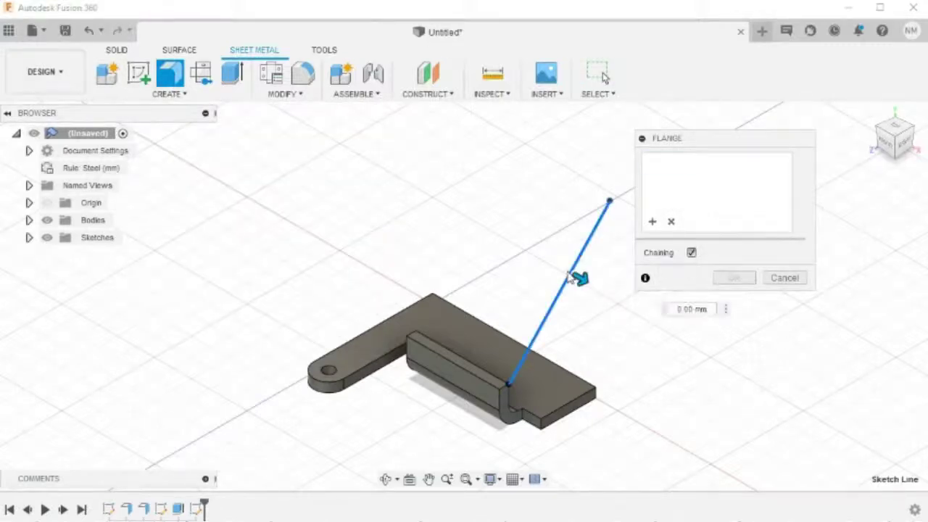
click(479, 373)
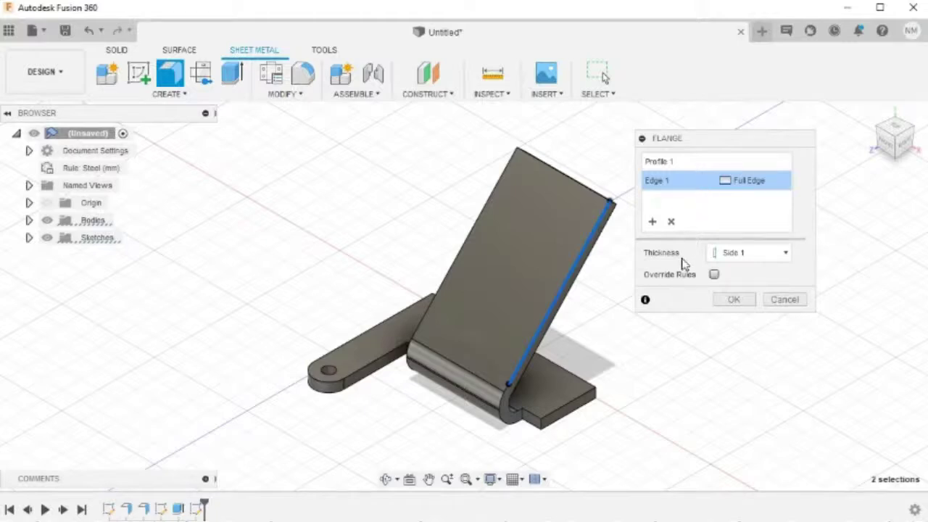
click(723, 303)
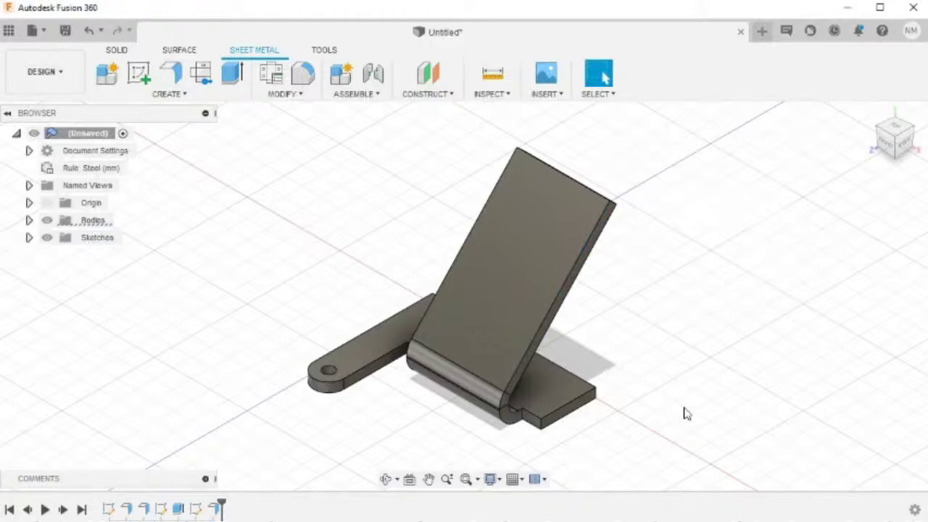
Step: Create a sketch on the narrow side face of the slanted flange
scroll(623, 245, up, 5)
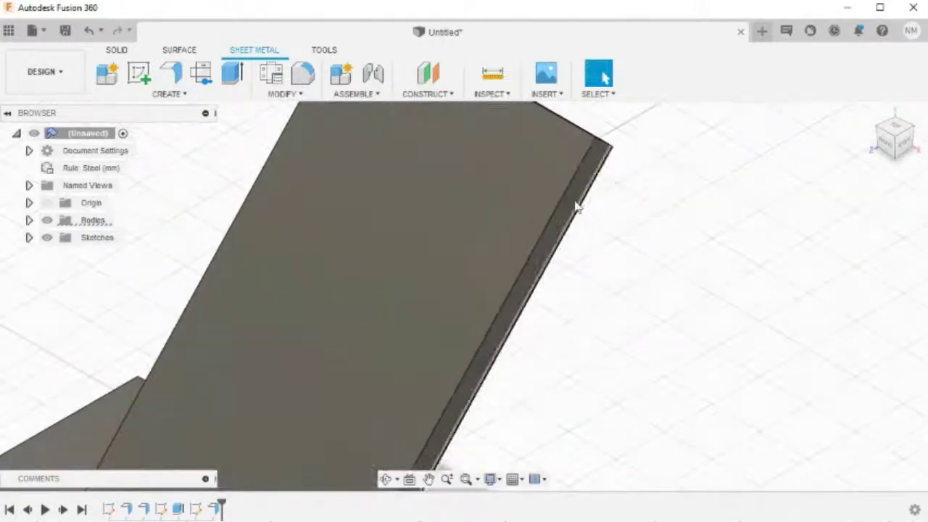
click(572, 197)
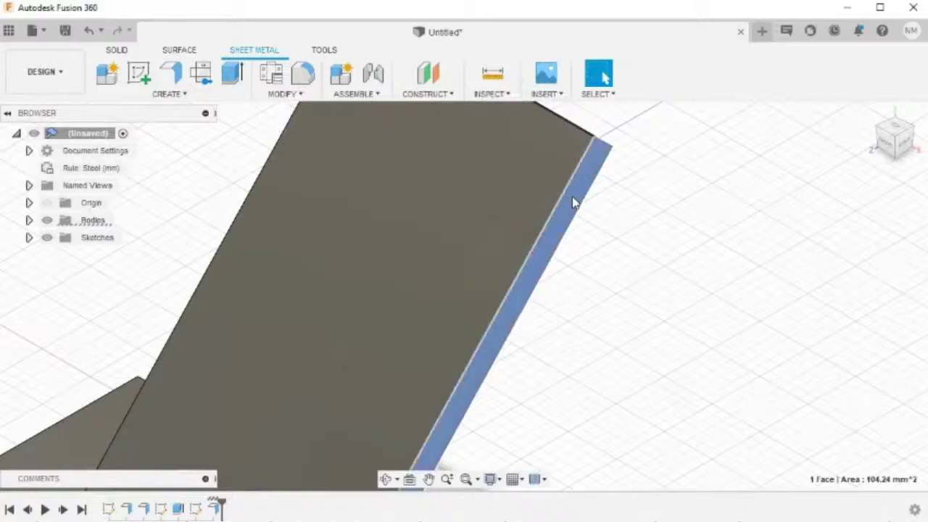
right_click(572, 202)
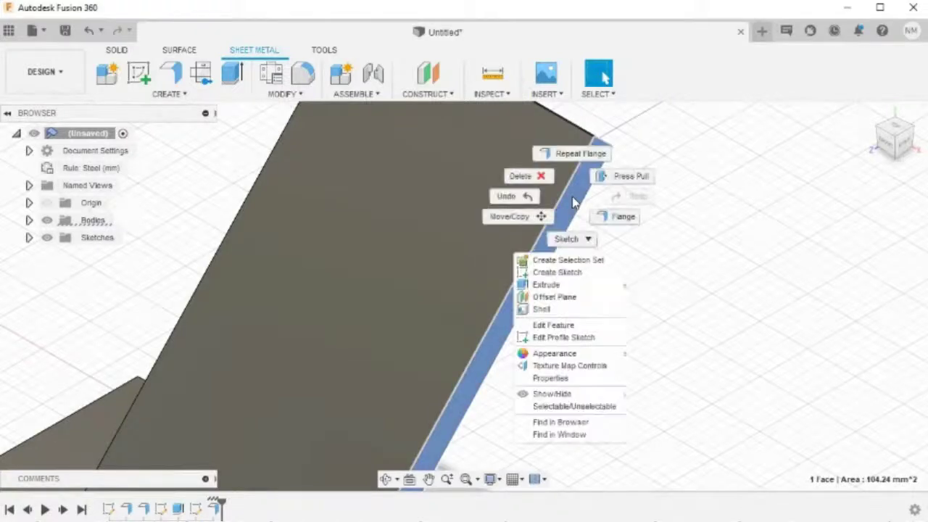
click(552, 273)
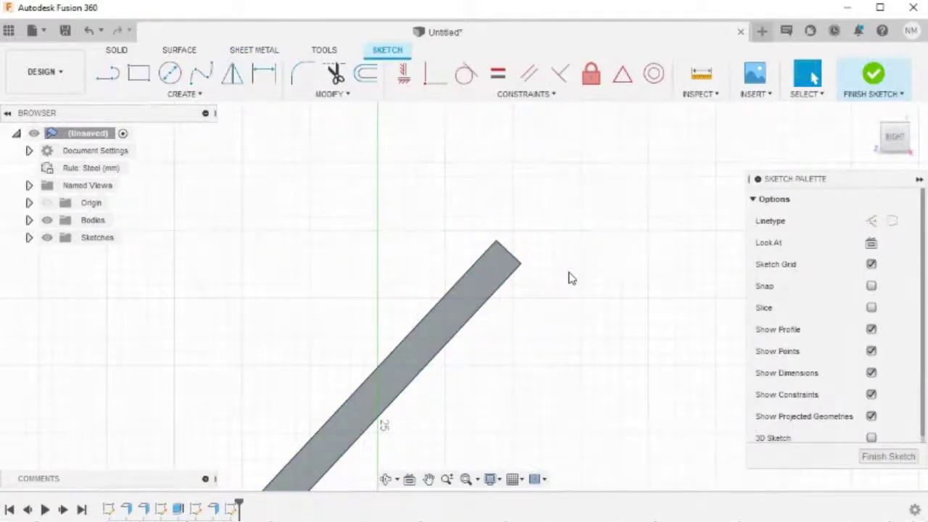
Step: Draw a 16 mm horizontal line outward from the lower corner of the slanted flange's tip, and finish the sketch
key(l)
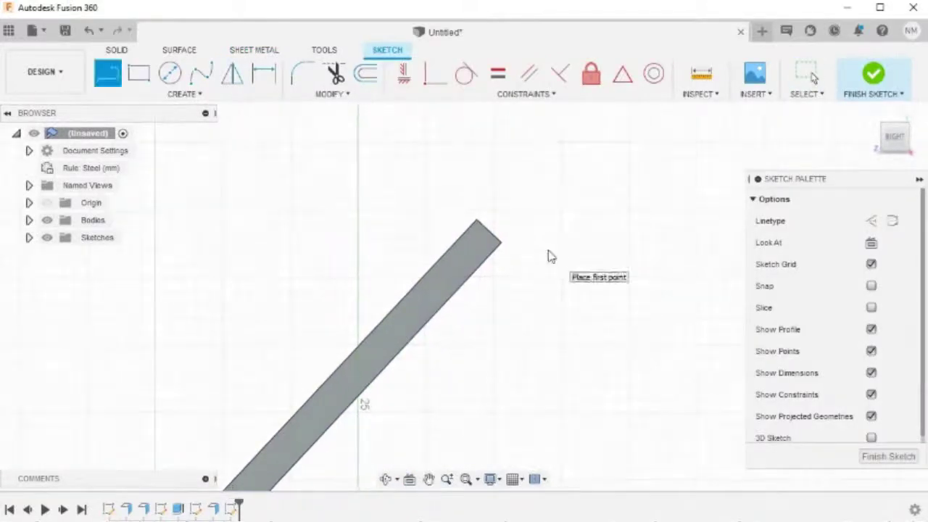
click(500, 243)
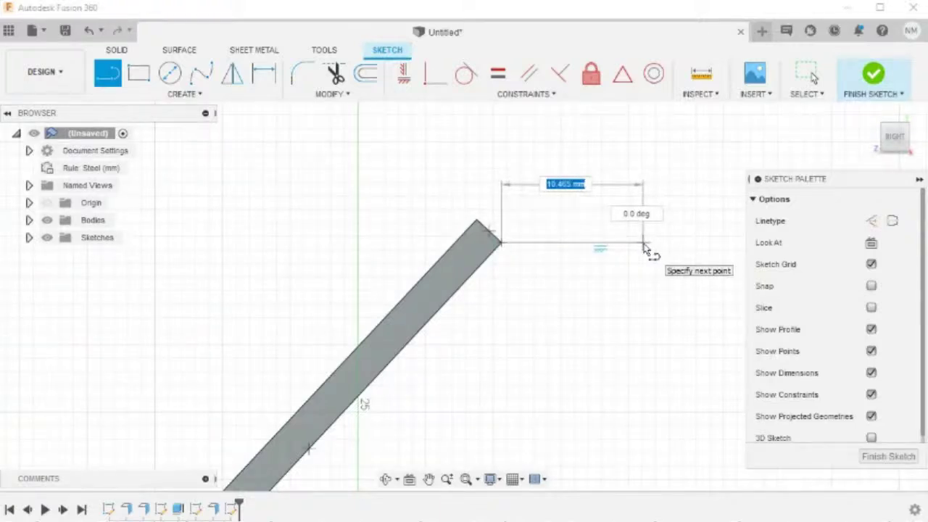
text(16)
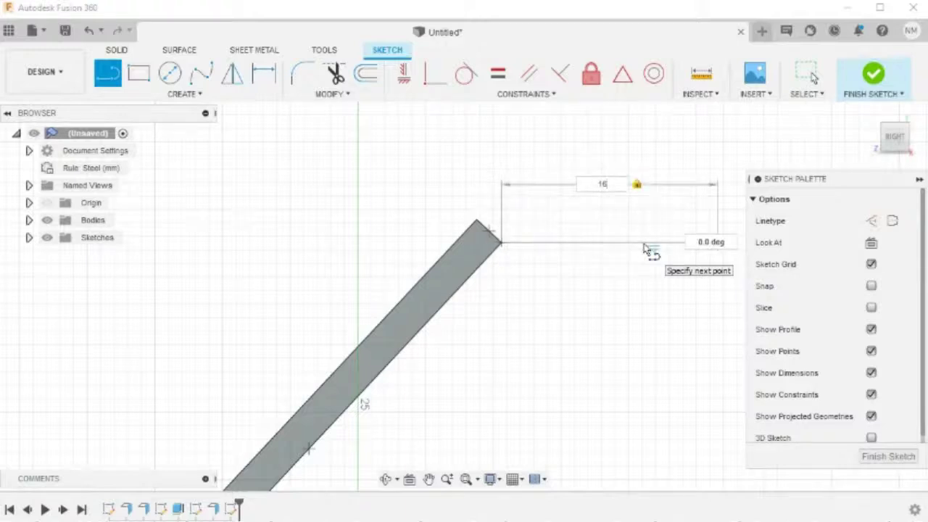
key(Return)
key(Escape)
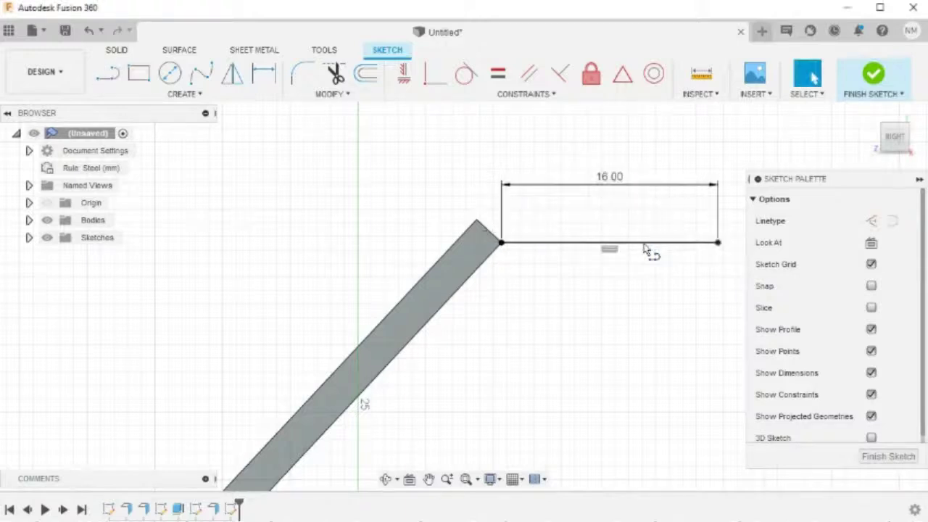
middle_drag(648, 266, 565, 257)
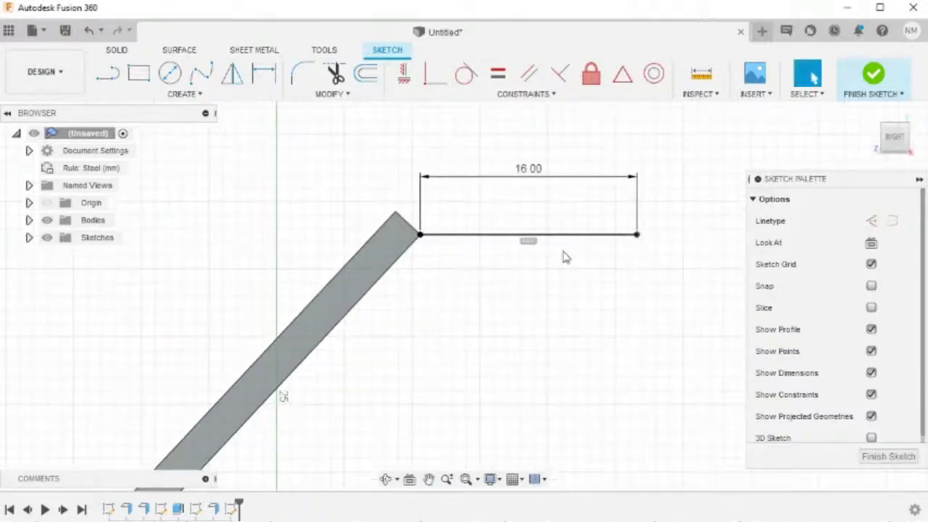
click(867, 82)
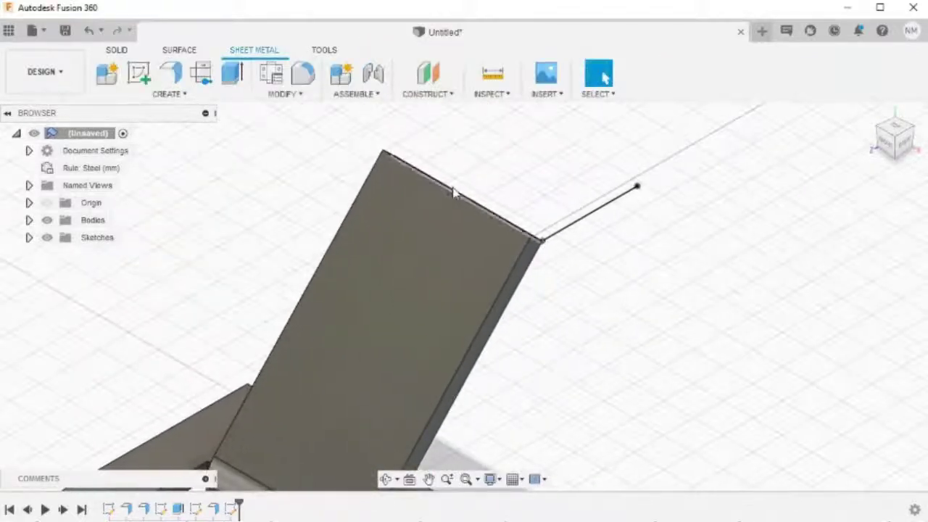
Step: Create a flange from the 16 mm horizontal line, joined along the full lower edge of the slanted flange's upper end
click(172, 76)
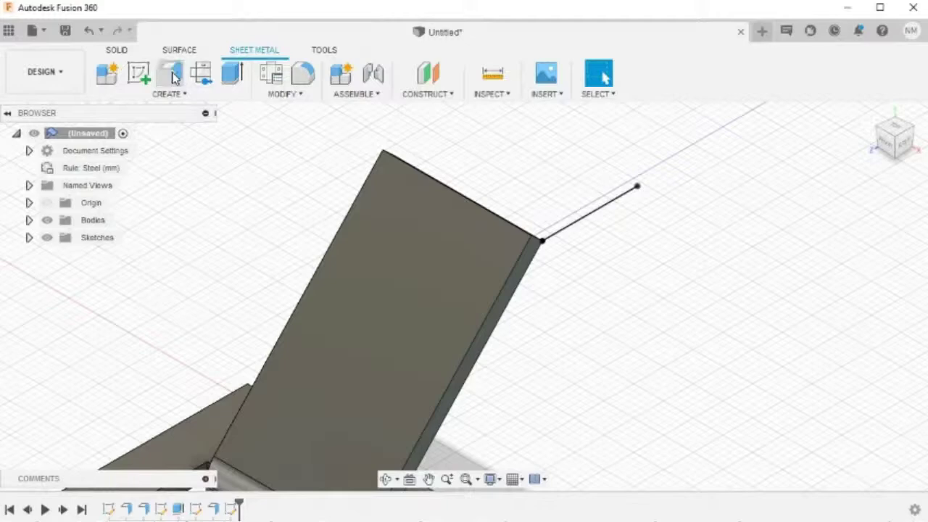
click(576, 226)
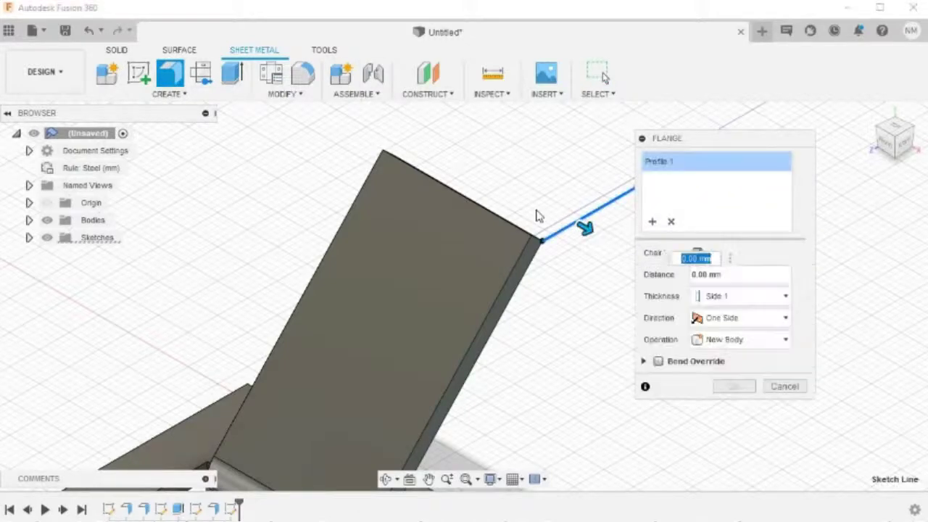
shift+middle_drag(534, 210, 459, 215)
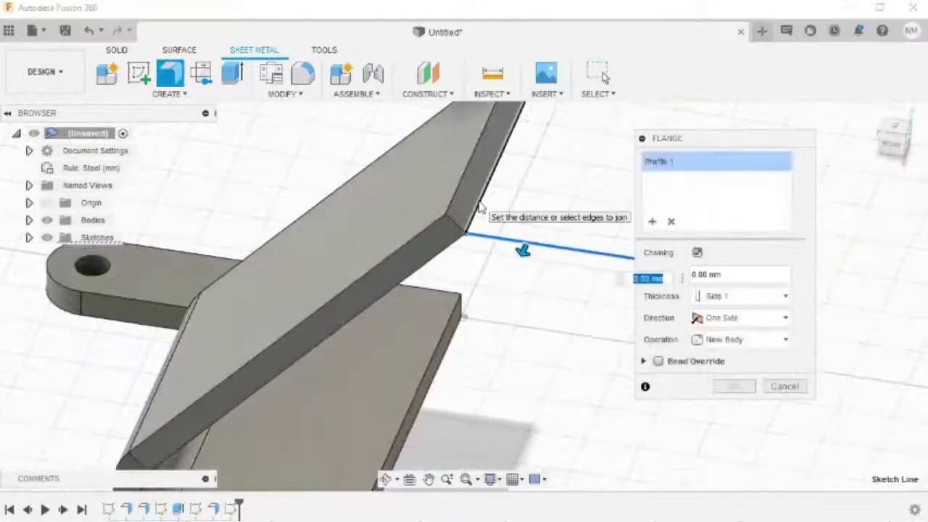
click(479, 206)
shift+middle_drag(482, 263, 570, 284)
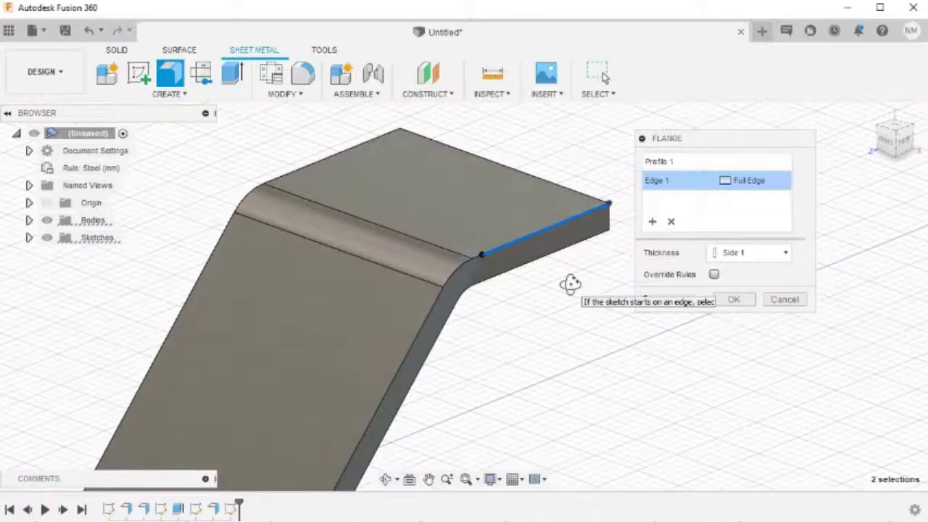
click(734, 302)
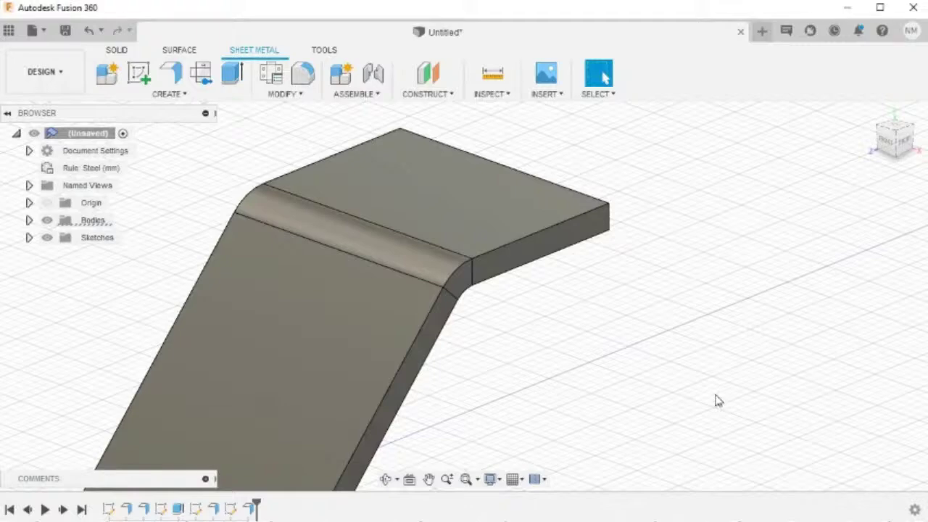
Step: Create a sketch on the top face of the horizontal flange
click(528, 202)
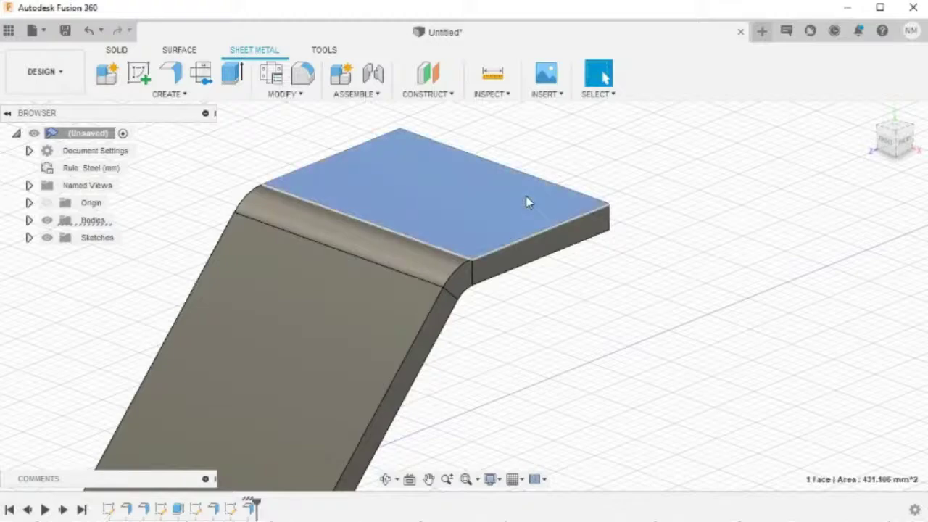
right_click(529, 202)
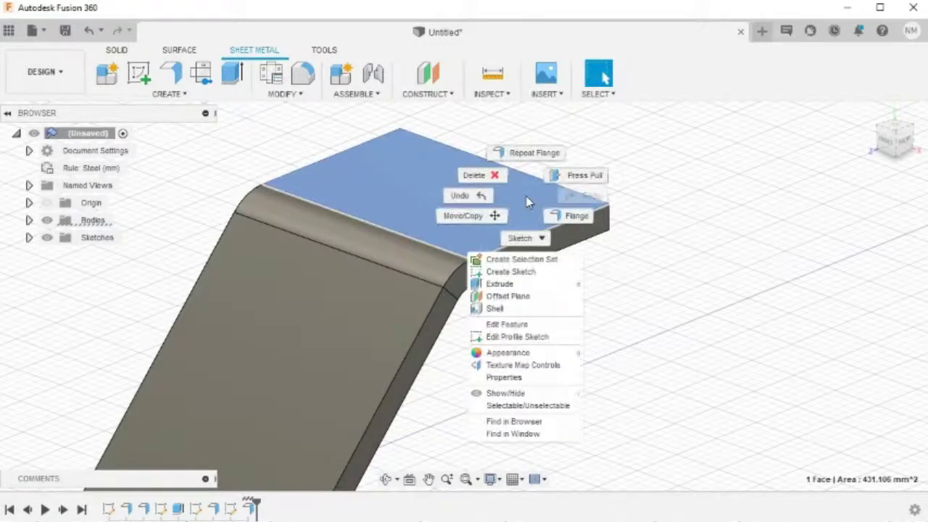
click(519, 274)
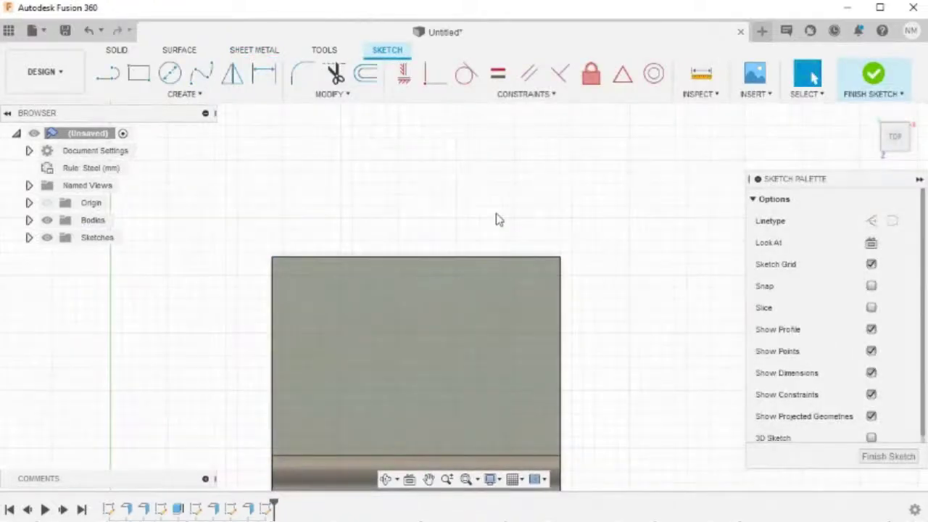
Step: Draw a 15 mm diameter circle centred on the midpoint of the horizontal flange's outer edge, and finish the sketch
key(c)
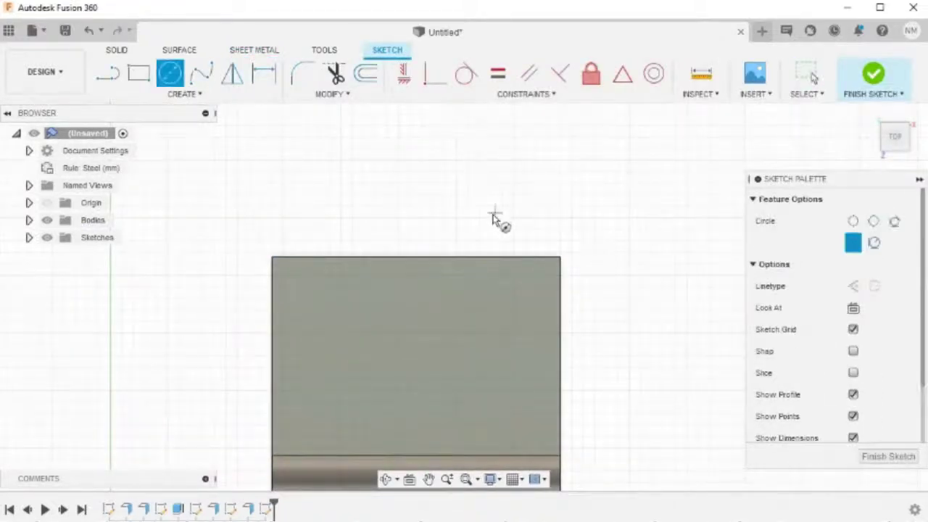
click(417, 257)
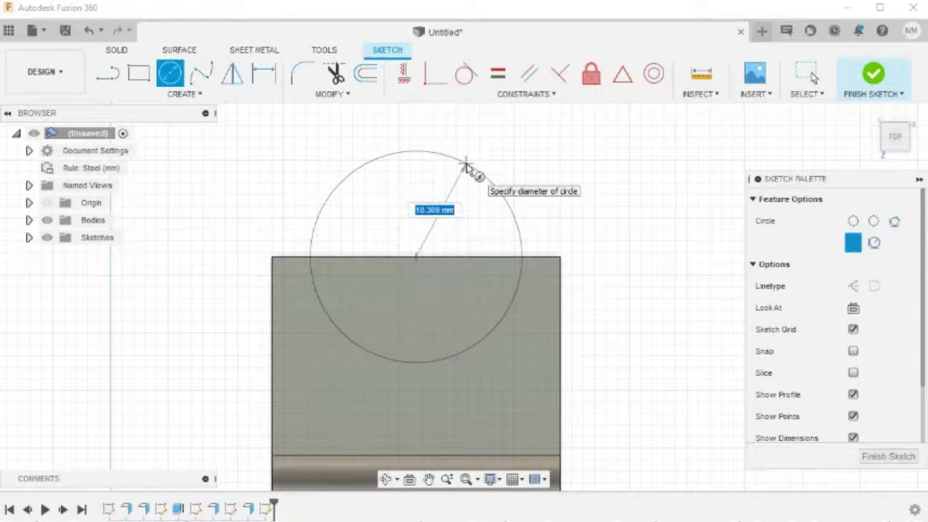
text(15)
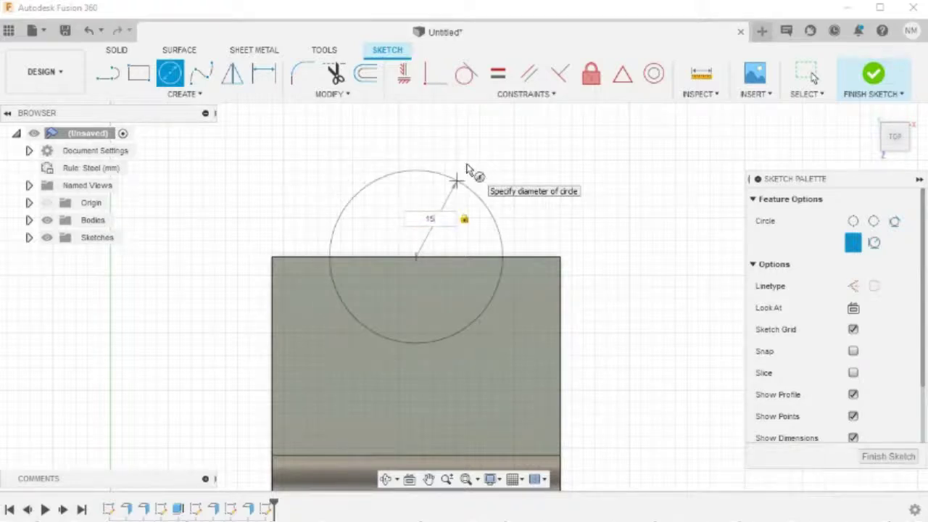
key(Return)
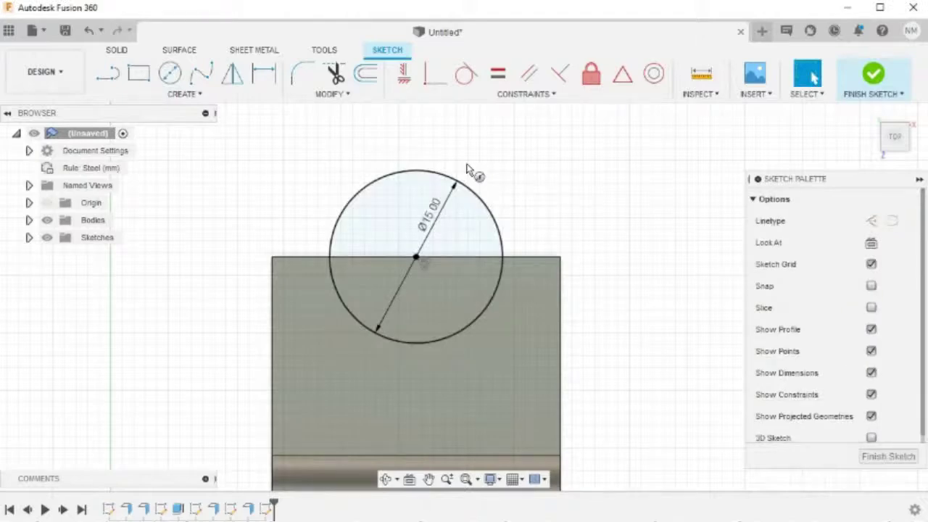
click(870, 84)
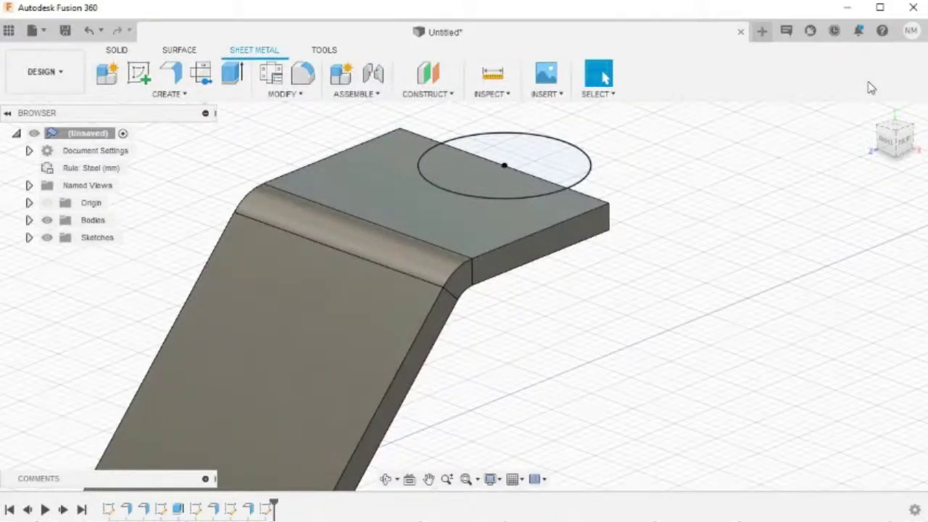
Step: Extrude-cut the semicircular profile on the horizontal flange's end, using the To Object extent to the flange's underside
key(e)
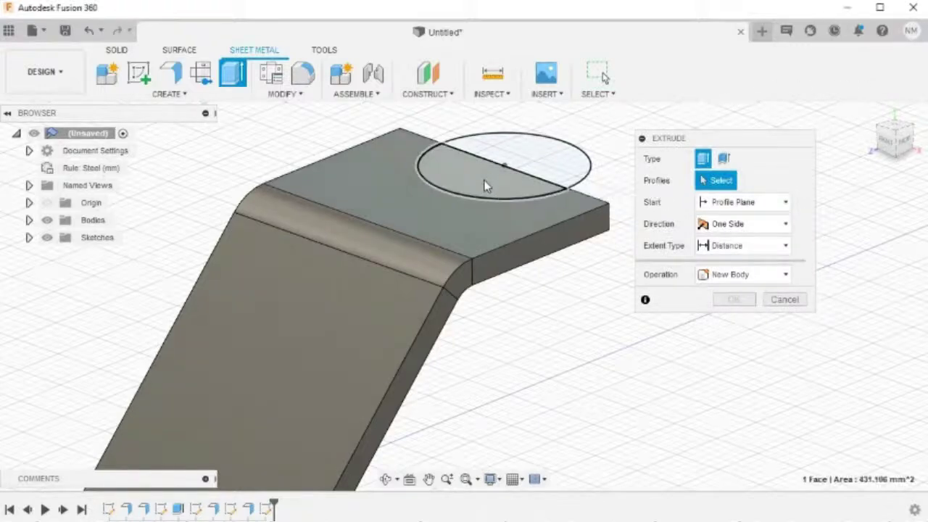
click(485, 187)
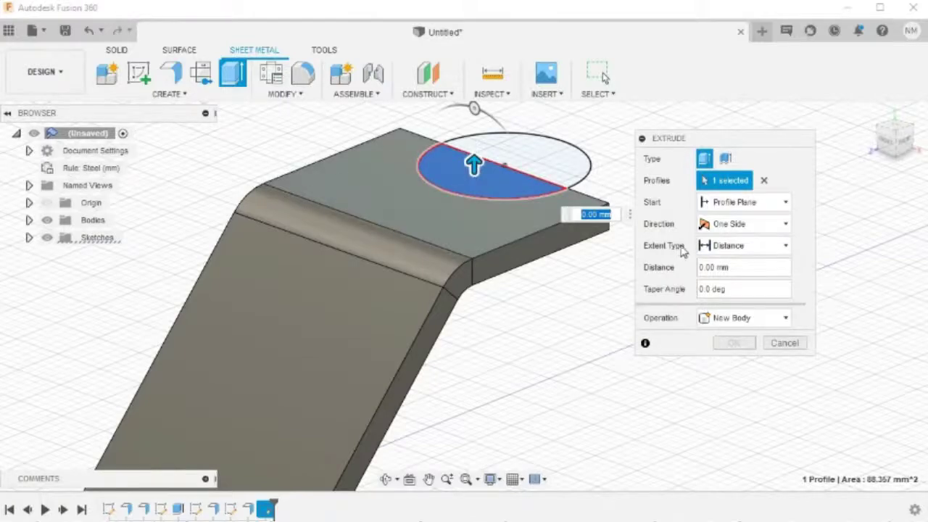
click(713, 246)
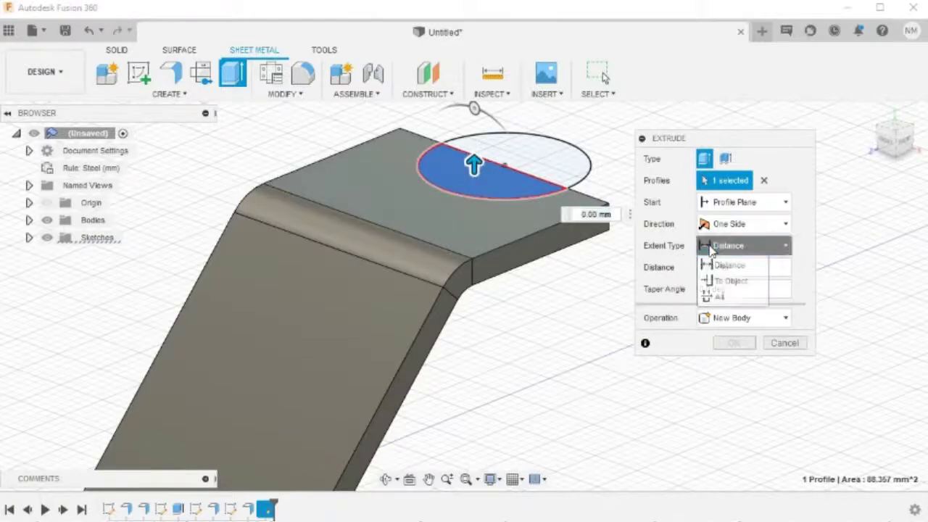
click(730, 281)
middle_drag(597, 326, 537, 251)
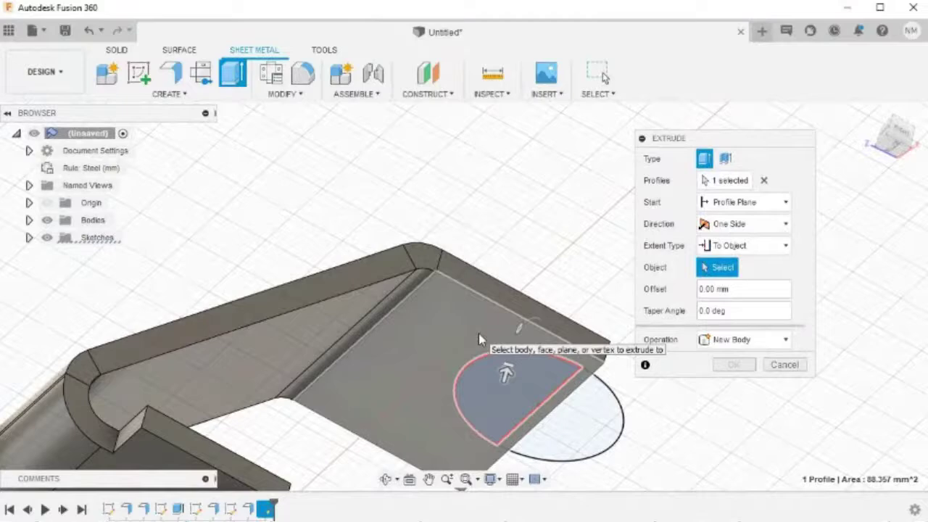
click(478, 335)
shift+middle_drag(558, 234, 576, 328)
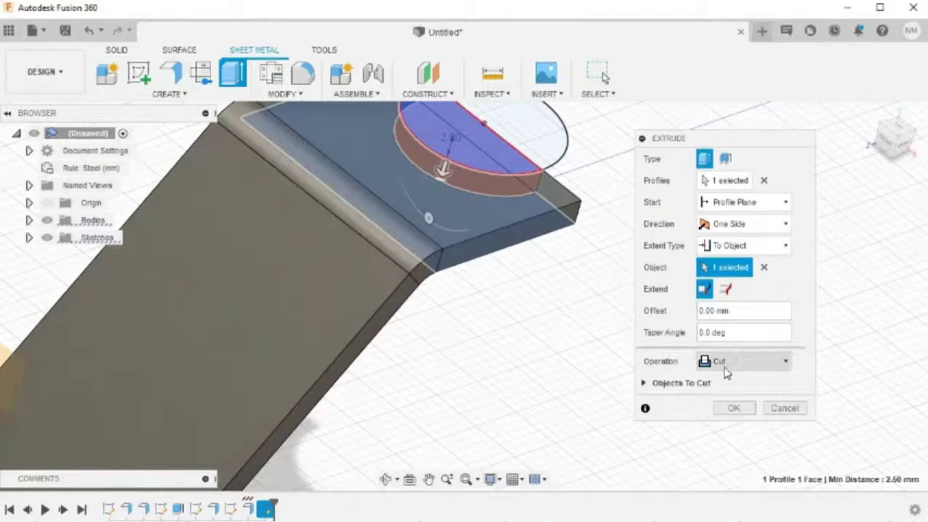
click(733, 408)
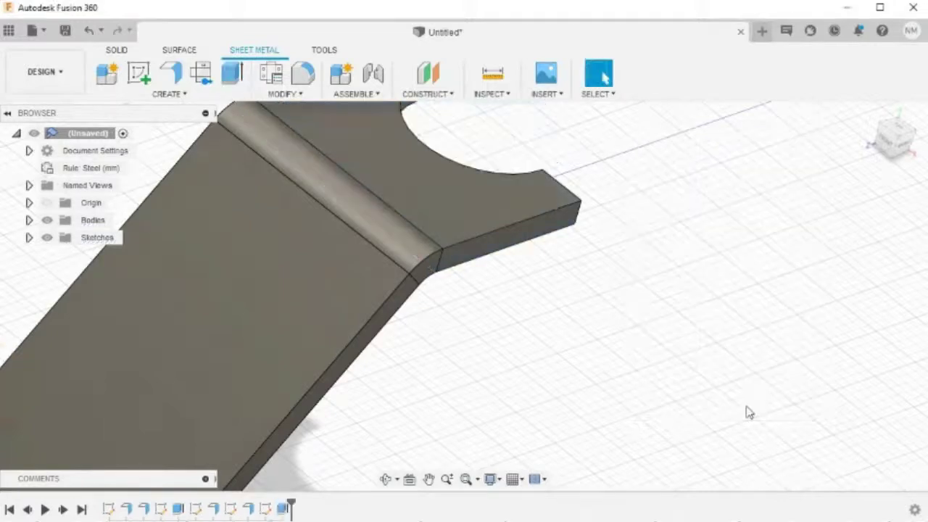
Step: Create a sketch on the slanted flange's upper face
click(871, 113)
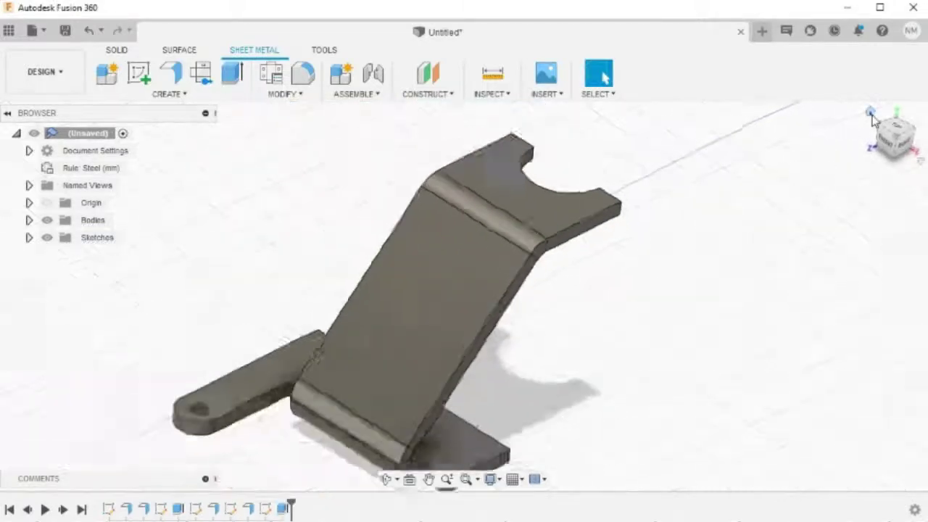
click(512, 278)
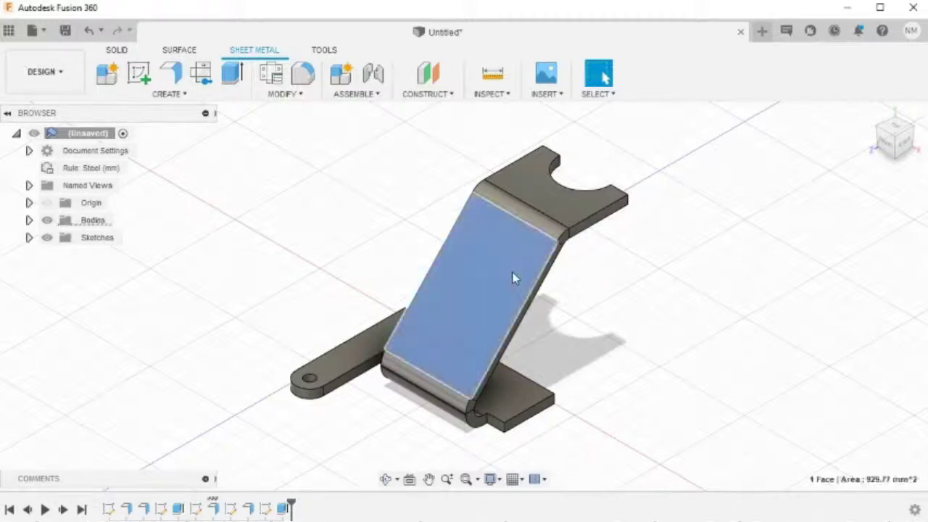
right_click(511, 275)
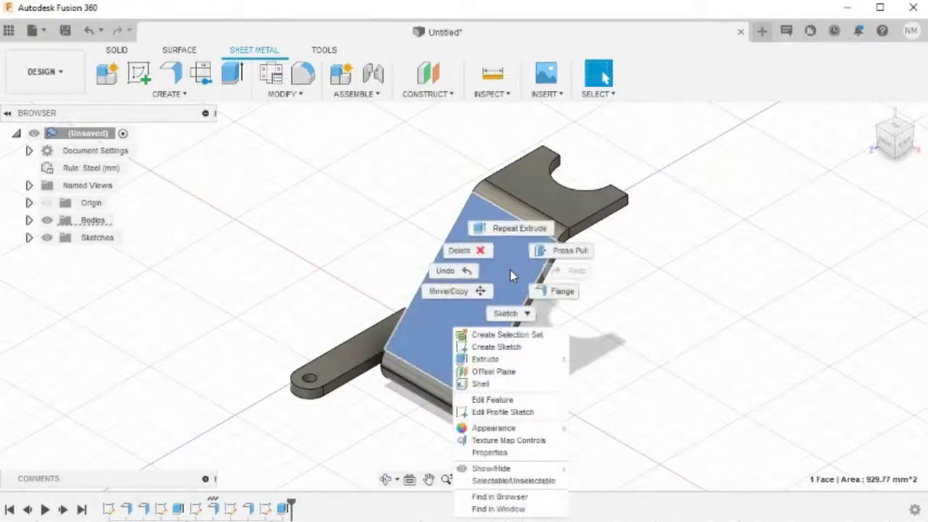
click(497, 348)
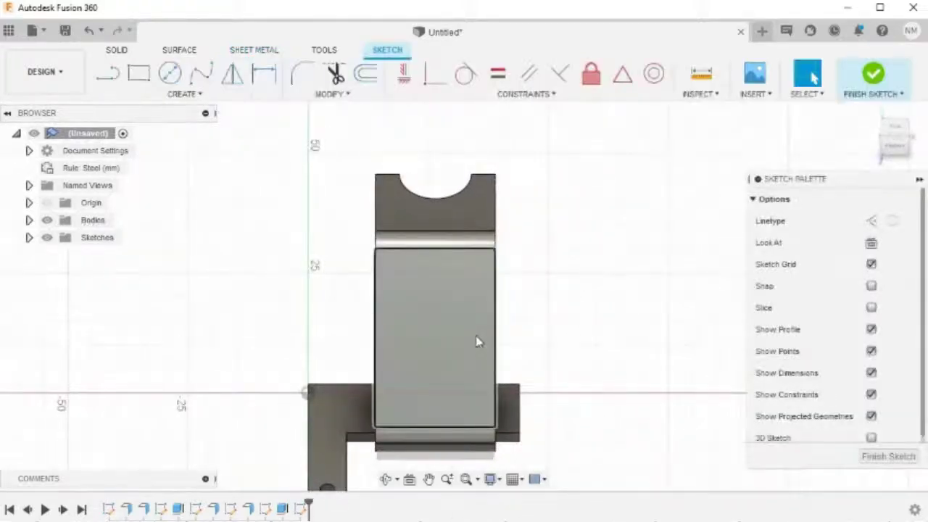
Step: Draw a diagonal line from the slanted face's lower-left corner to its upper-right corner, and convert it to construction
scroll(476, 341, up, 4)
mouse_move(471, 366)
middle_down()
mouse_move(532, 292)
mouse_move(545, 291)
middle_up()
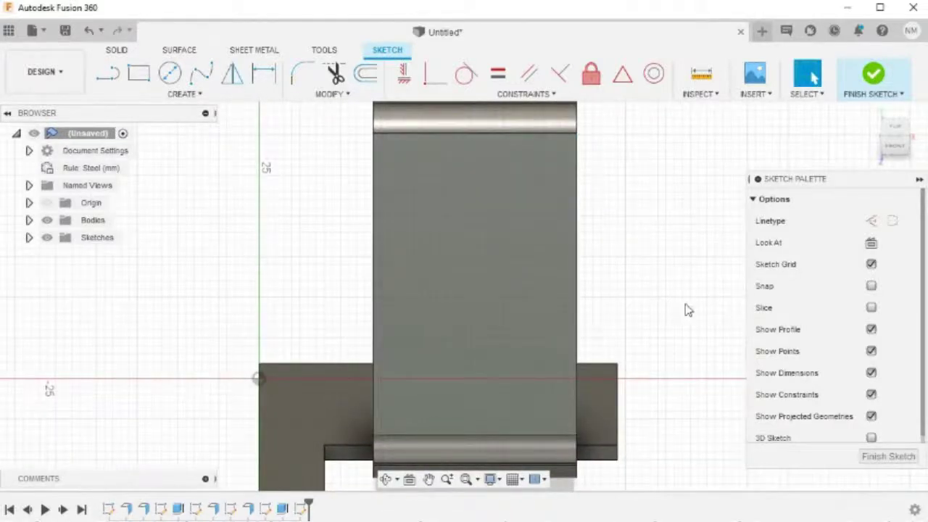
key(l)
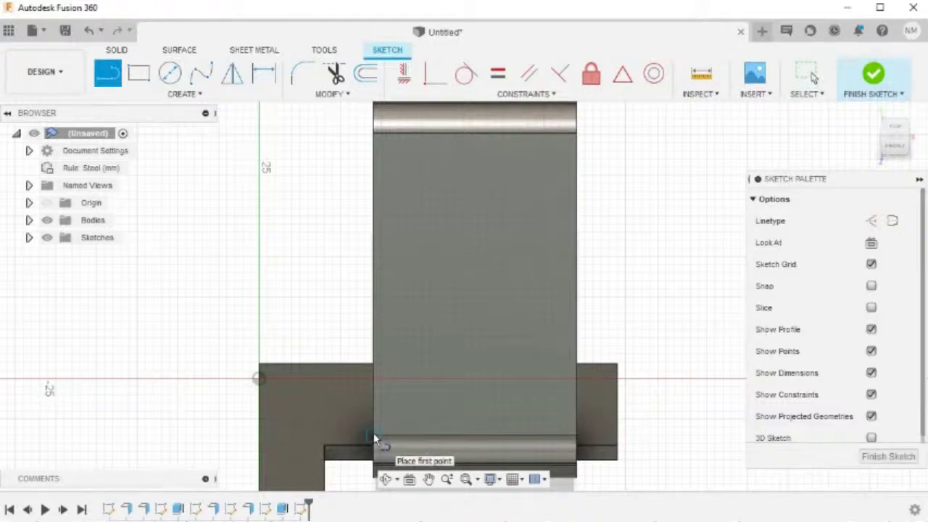
click(373, 435)
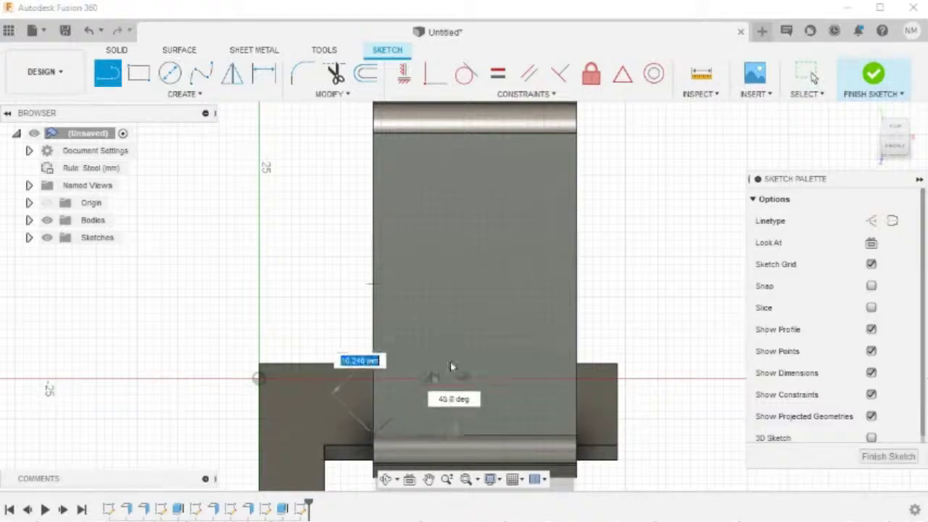
click(576, 134)
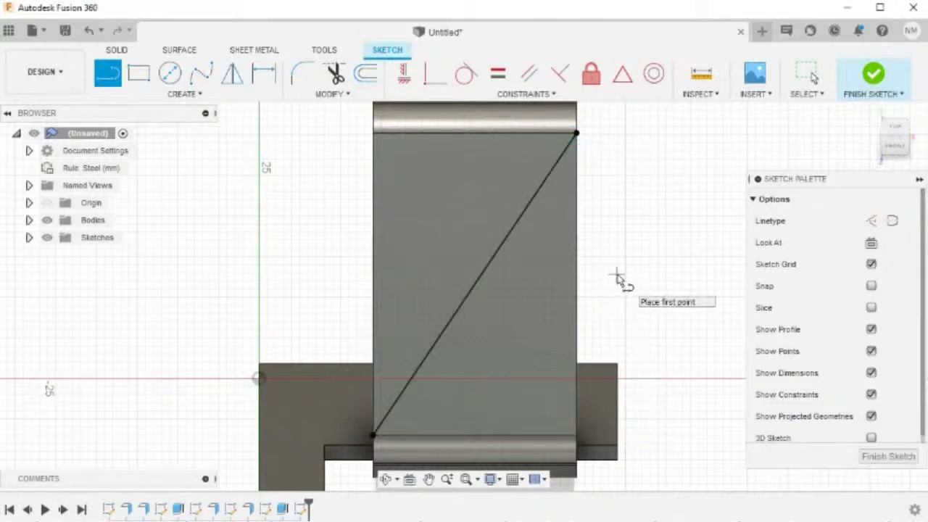
key(Escape)
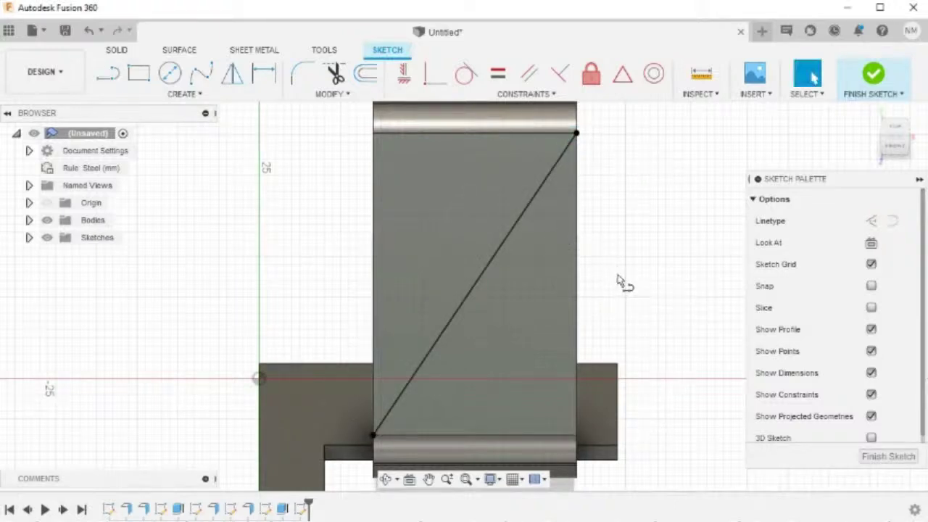
click(505, 239)
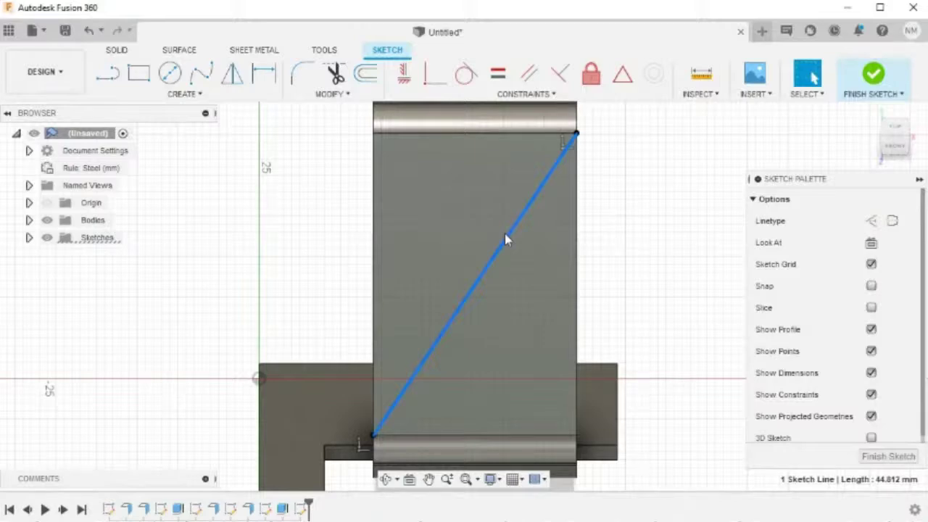
key(x)
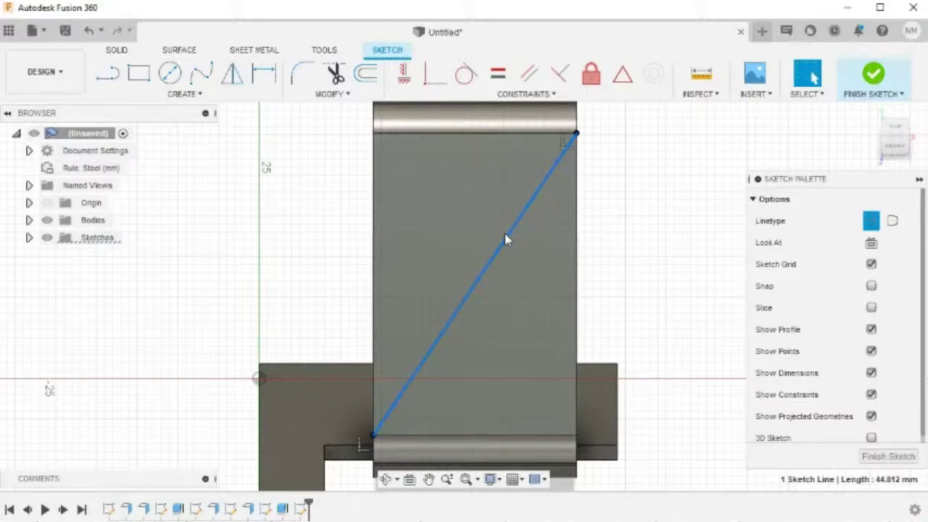
key(Escape)
Step: Sketch a vertical center point slot on the diagonal's midpoint, about 29.5 mm between arc centres and about 7 mm wide
click(199, 103)
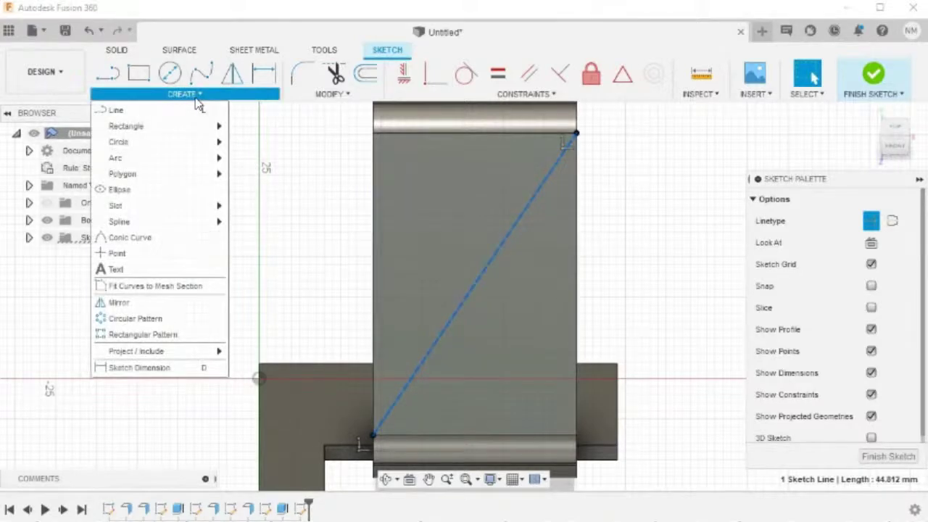
mouse_move(172, 206)
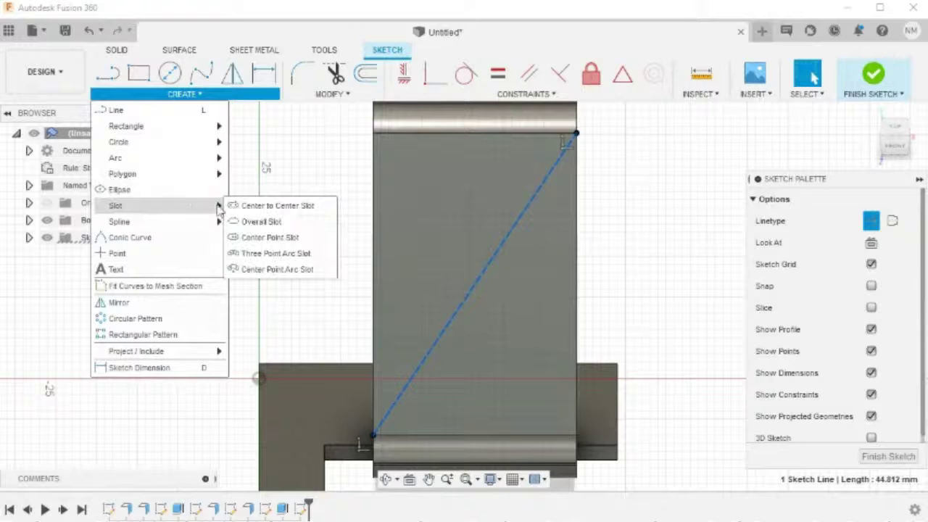
click(291, 238)
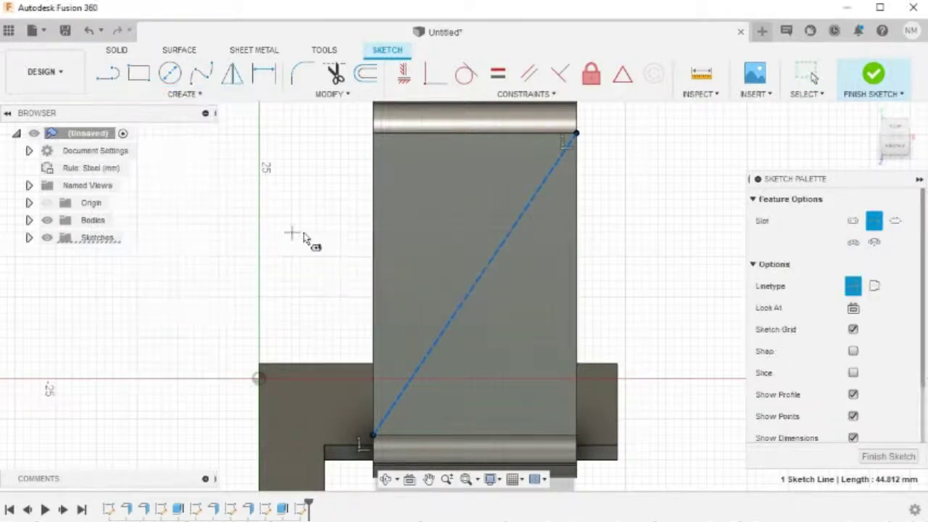
click(474, 286)
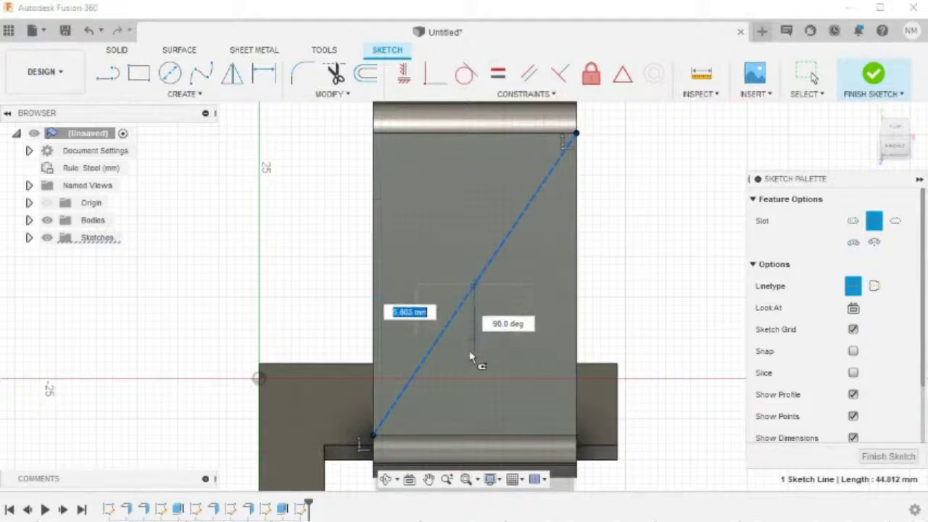
click(471, 406)
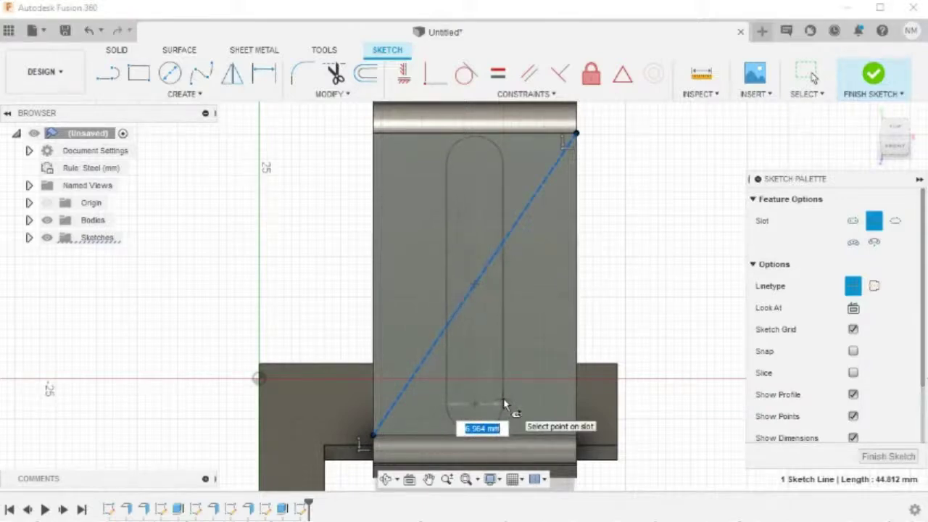
click(506, 404)
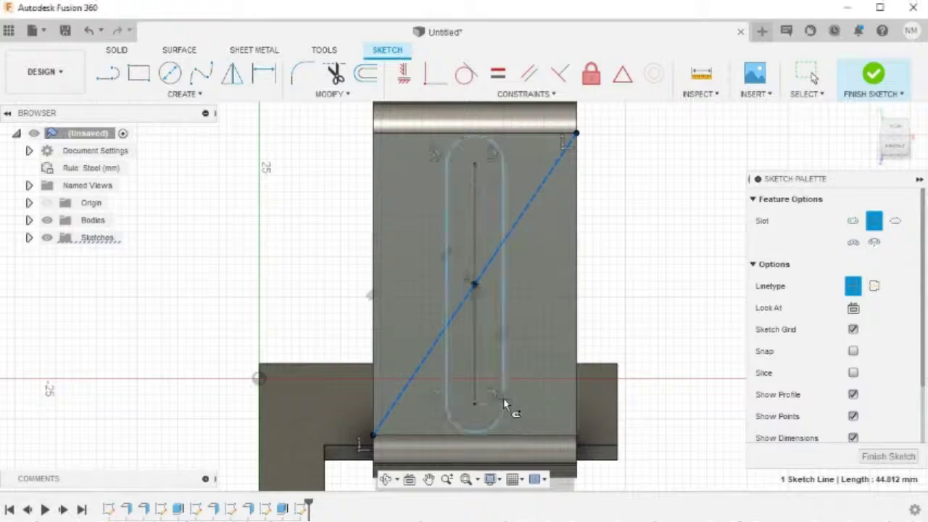
key(Escape)
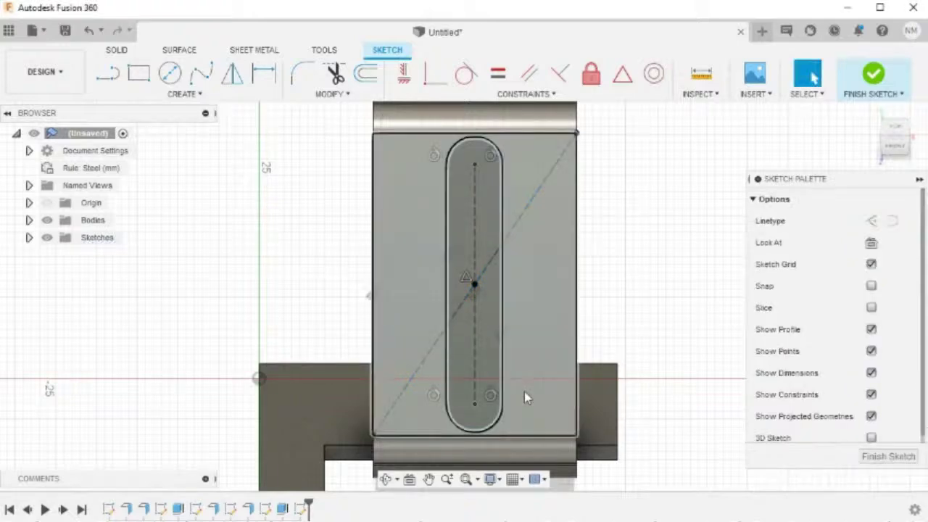
Step: Dimension the slot to 25 mm between its arc centres and 2.5 mm end radius
key(d)
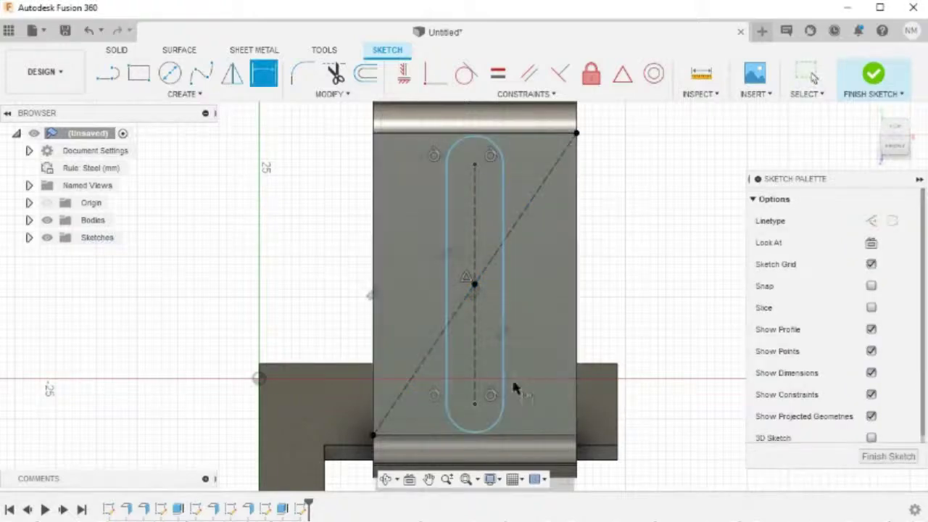
click(475, 351)
click(674, 346)
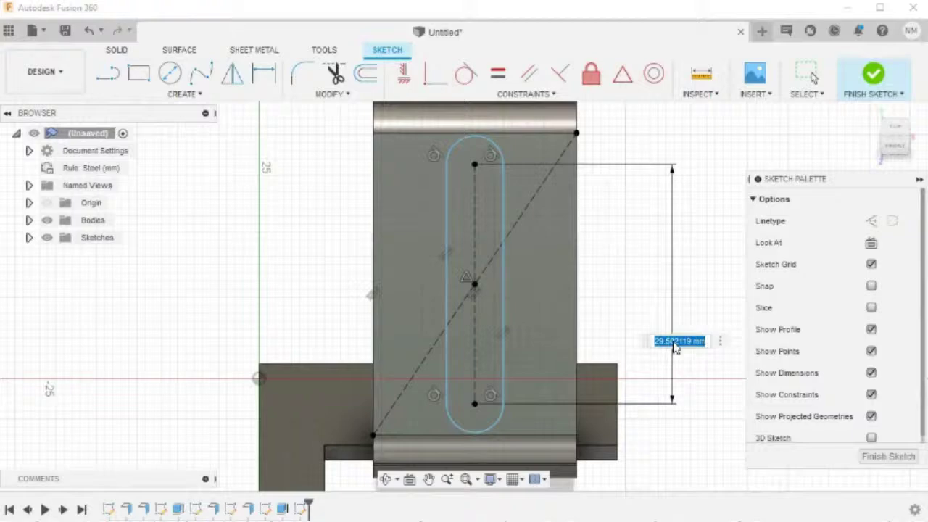
text(25)
key(Return)
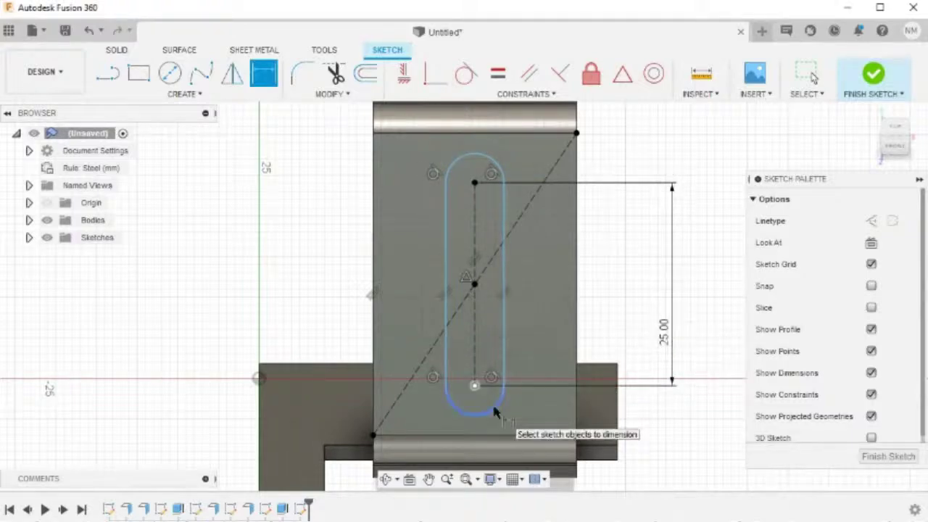
click(492, 402)
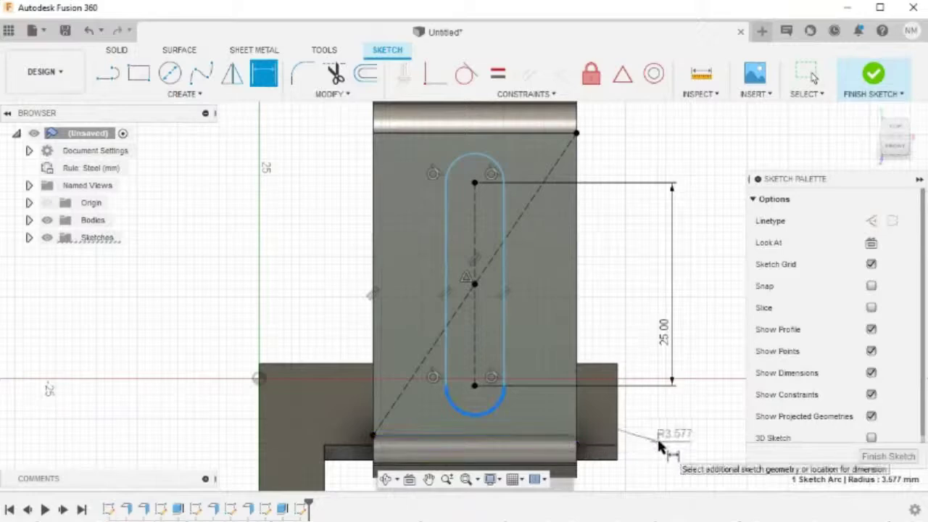
click(657, 437)
text(2.5)
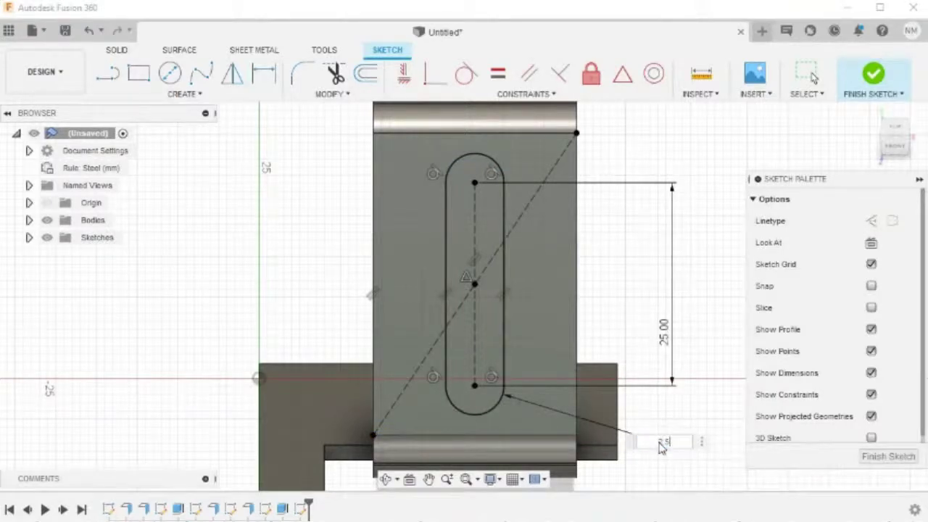
key(Return)
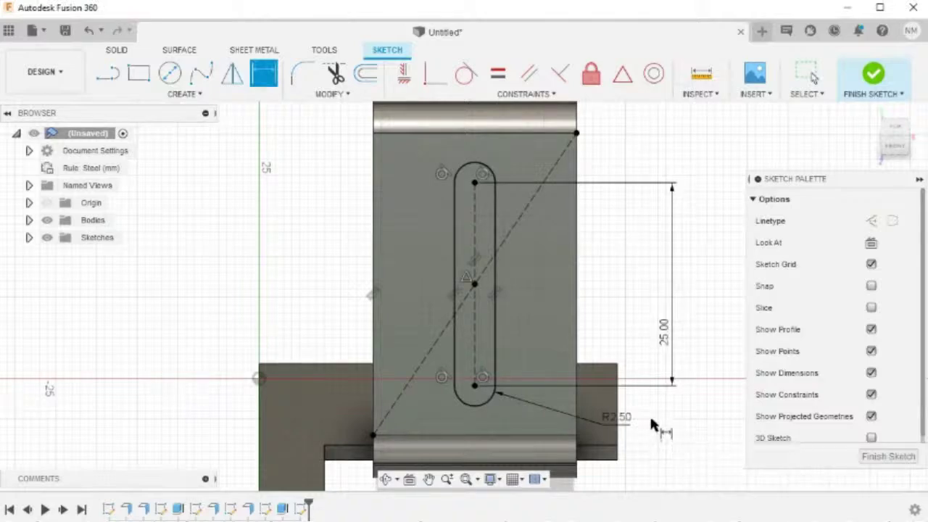
Step: Sketch a round-ended tab outline off the slanted face's left edge, with horizontal sides about 15 mm long joined by a tangent arc
key(l)
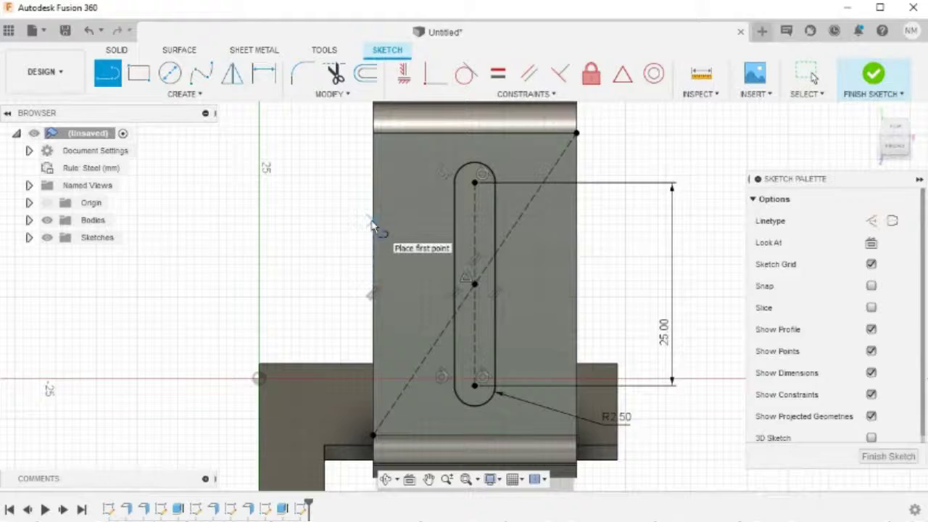
click(371, 227)
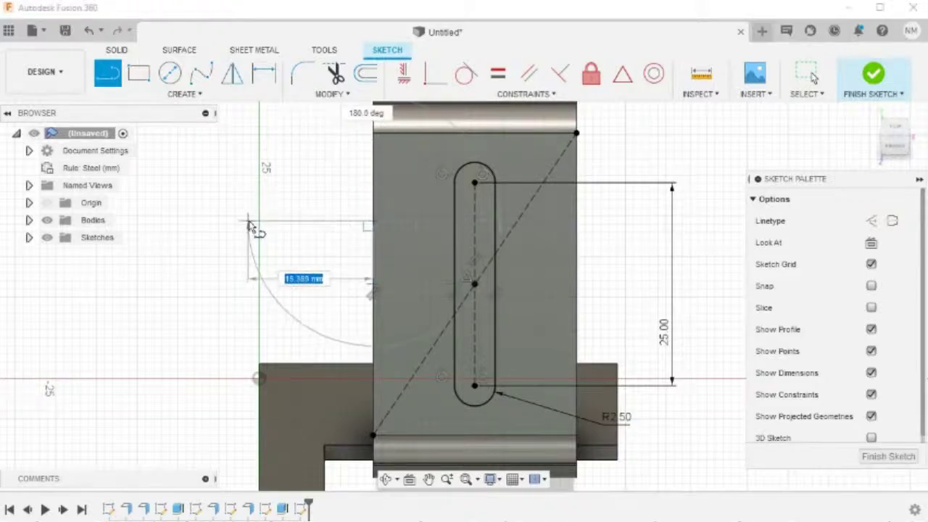
click(251, 224)
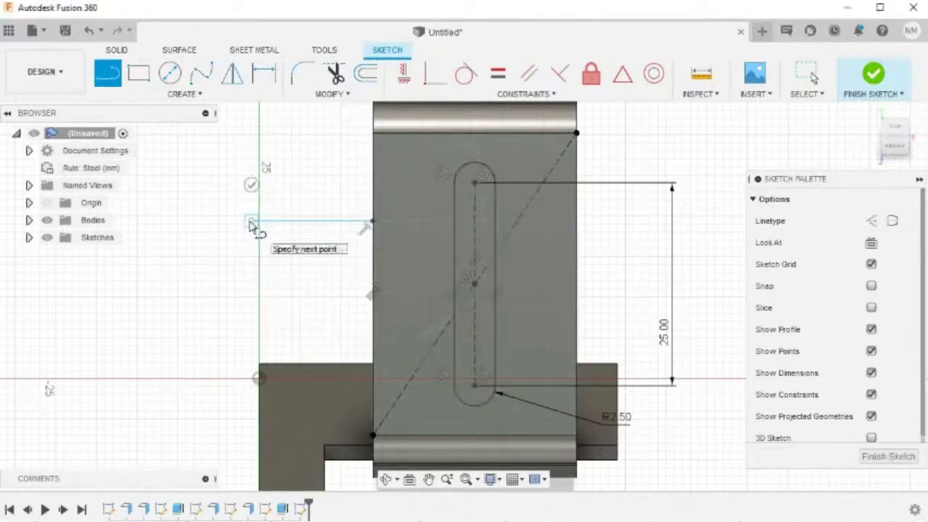
drag(252, 225, 259, 311)
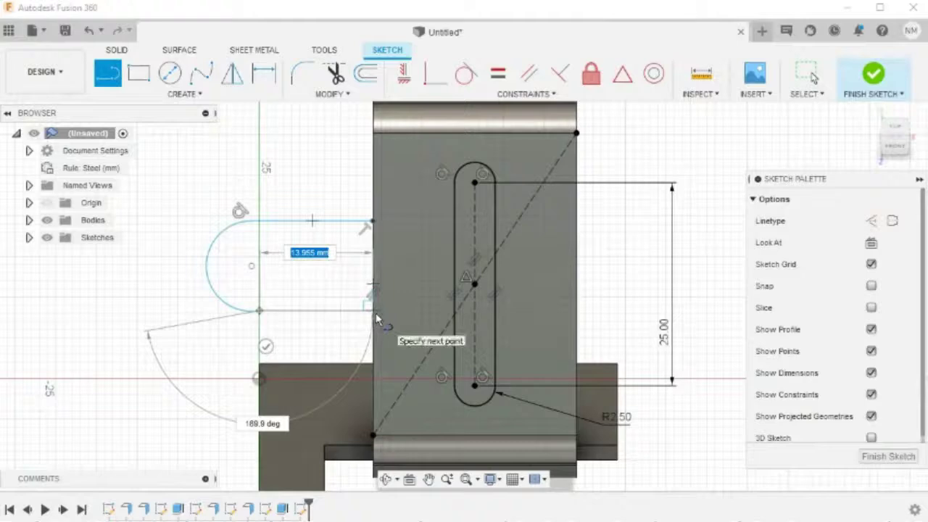
click(372, 311)
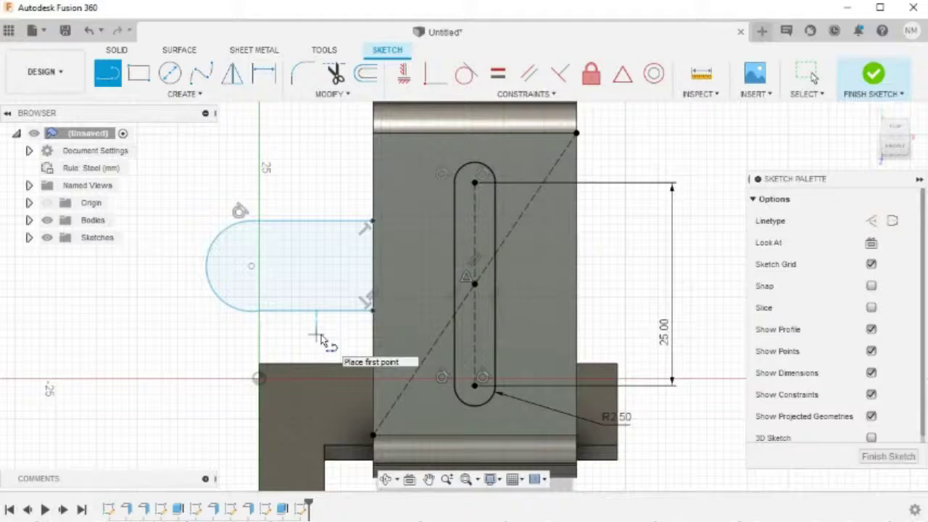
Step: Draw a 5 mm diameter circle in the empty area beside the round-ended tab outline
key(c)
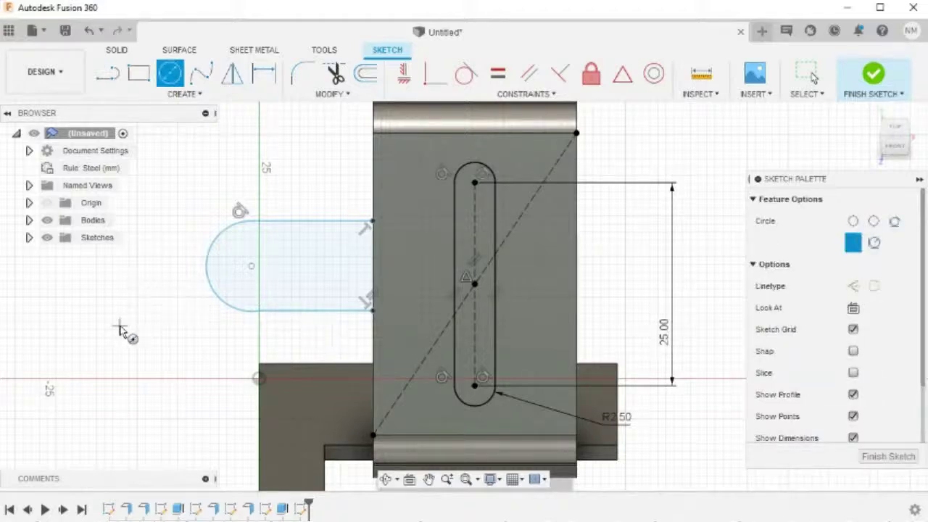
click(119, 326)
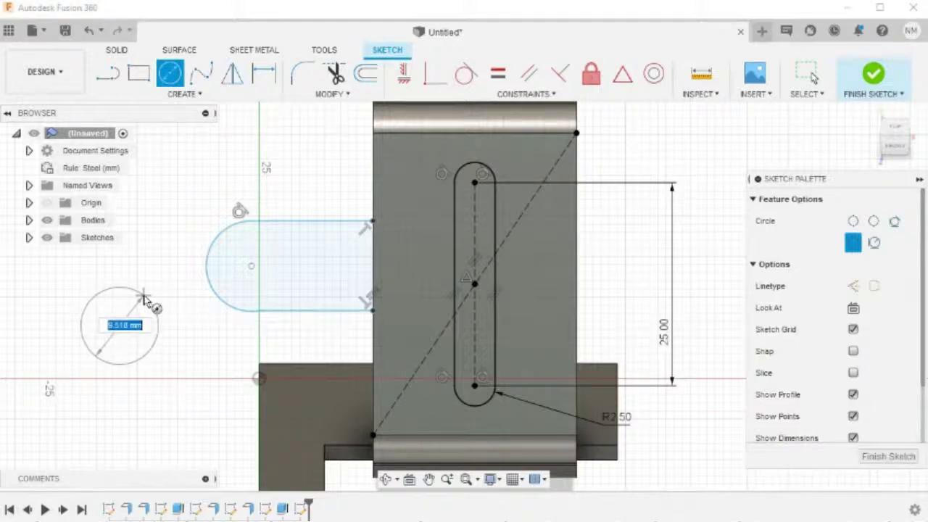
text(5)
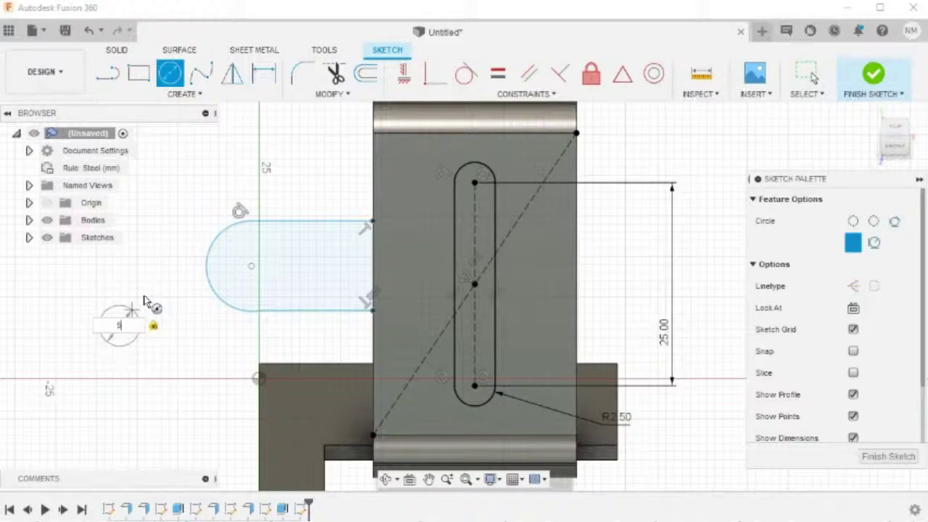
key(Return)
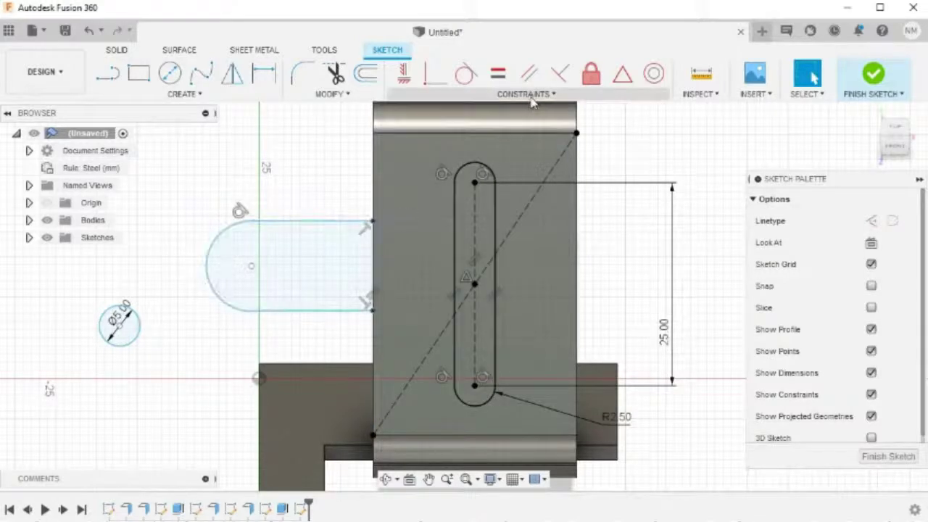
Step: Make the tab's end arc tangent to its lower side and the 5 mm circle concentric with that arc
click(463, 76)
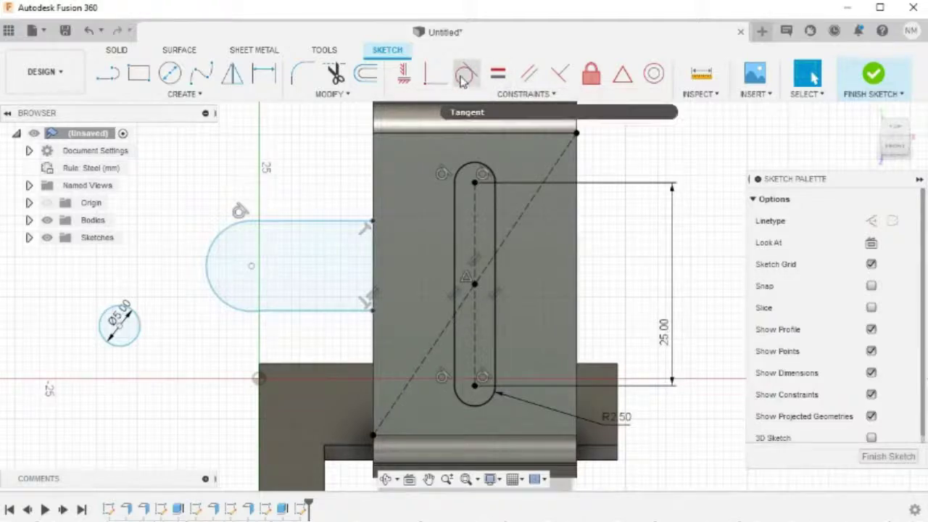
click(221, 234)
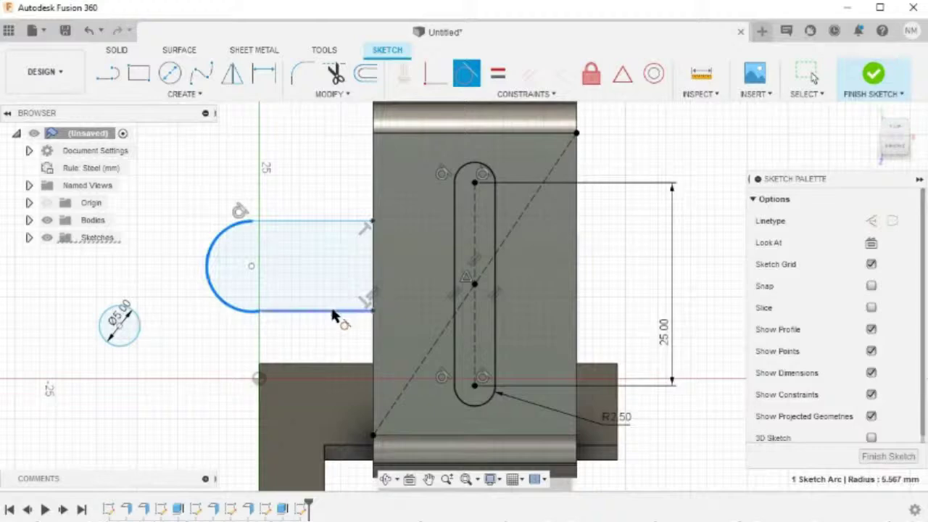
click(332, 311)
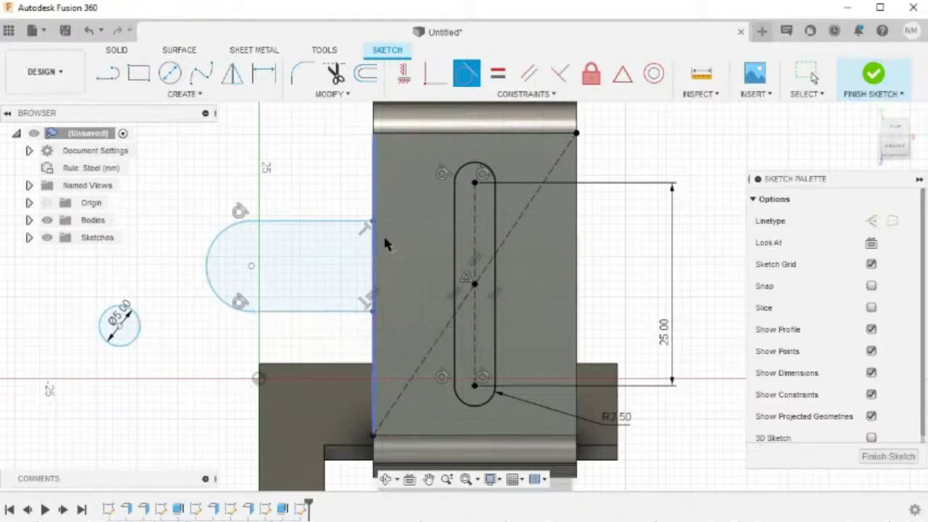
click(653, 75)
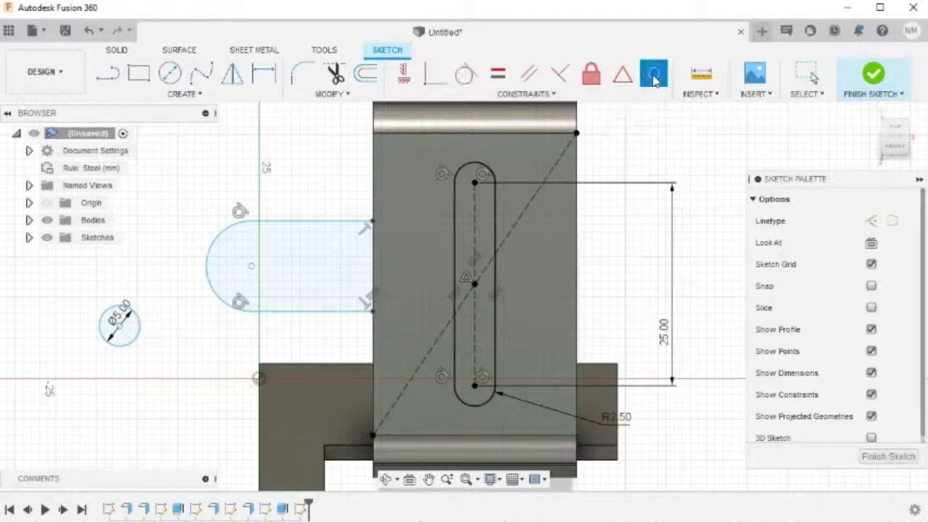
click(225, 222)
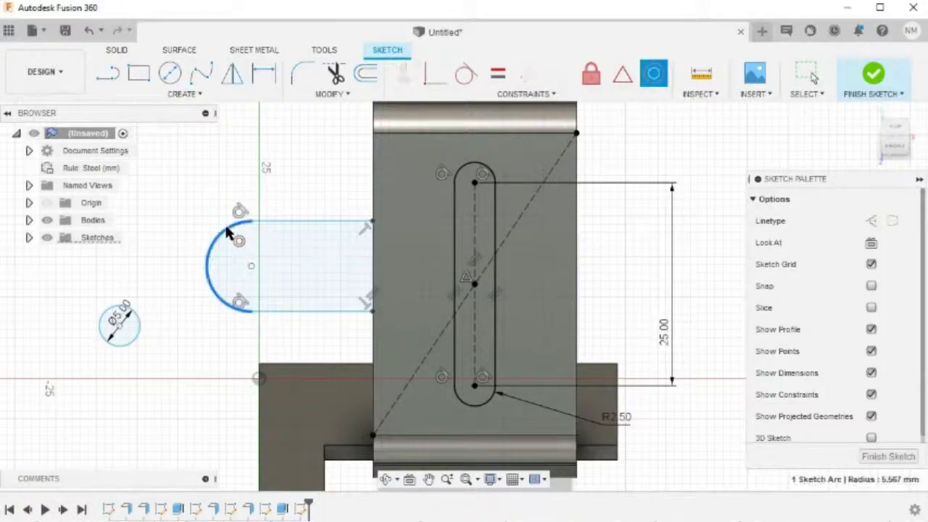
click(132, 337)
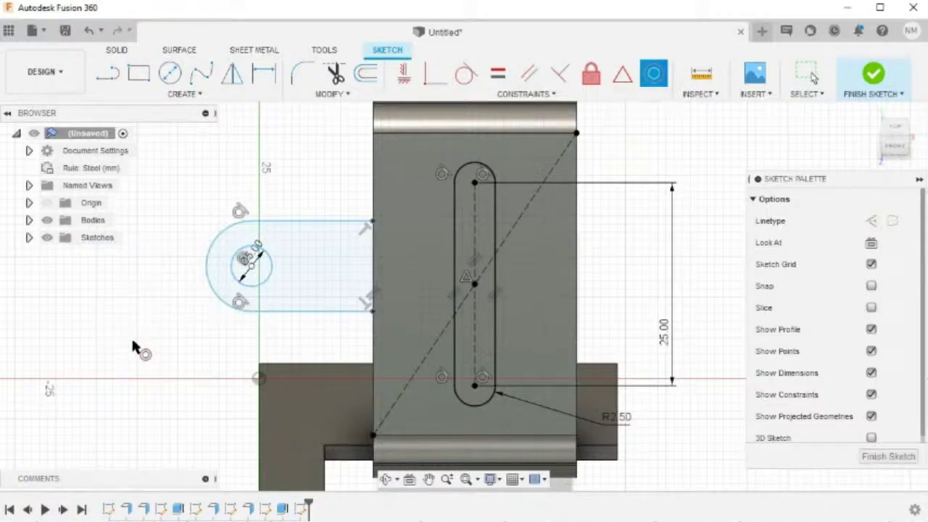
Step: Dimension the tab's end arc to a 5 mm radius and its centre 10 mm from the slanted face's left edge
key(d)
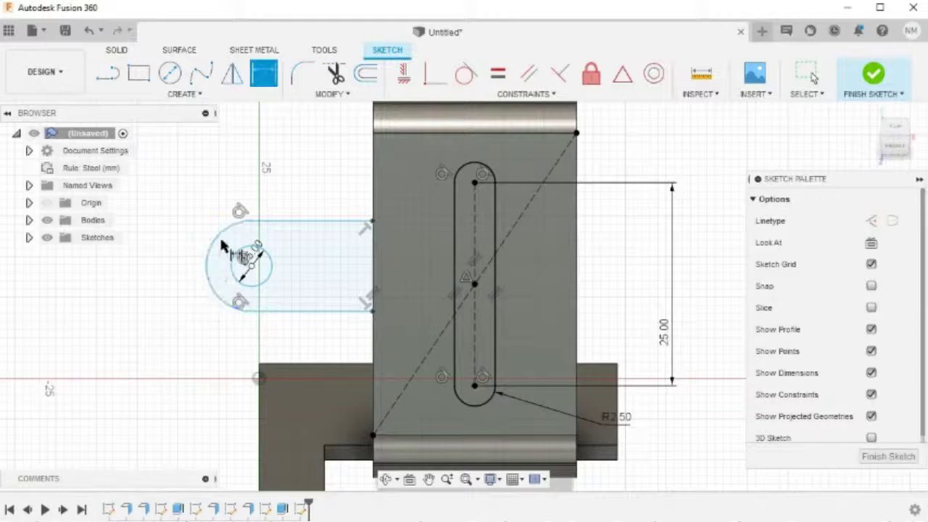
click(224, 242)
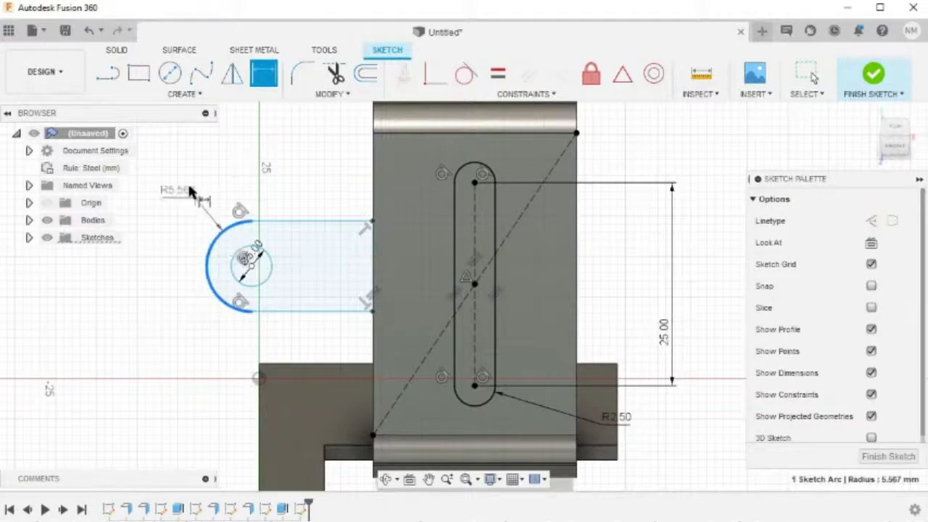
click(180, 177)
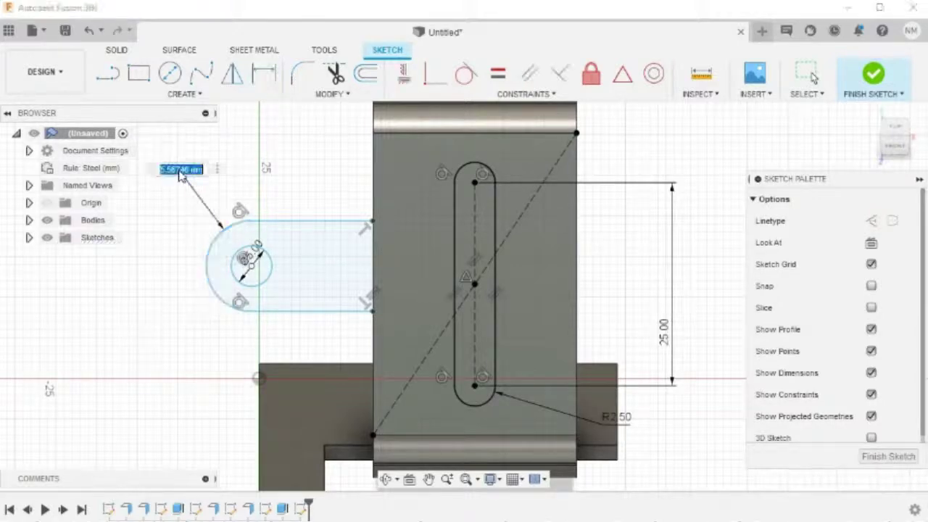
text(5)
key(Return)
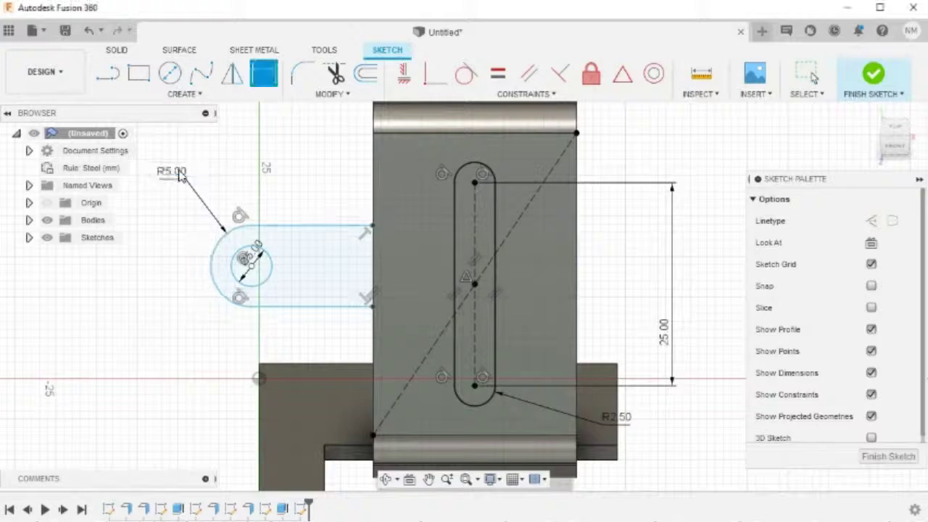
click(251, 265)
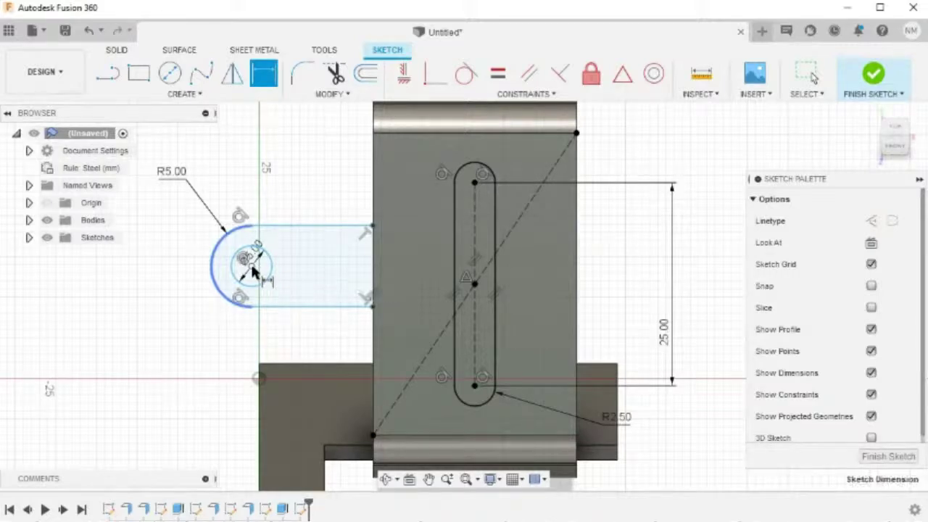
click(371, 194)
click(339, 138)
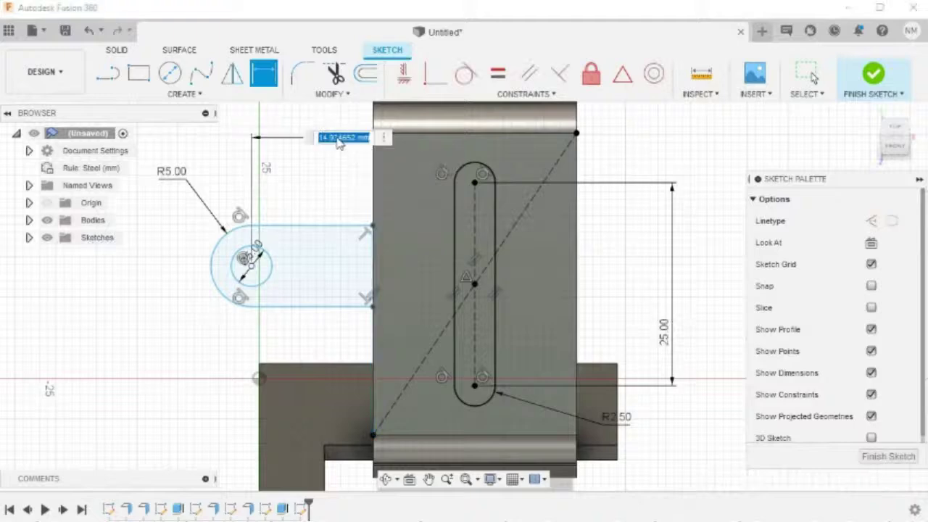
text(10)
key(Return)
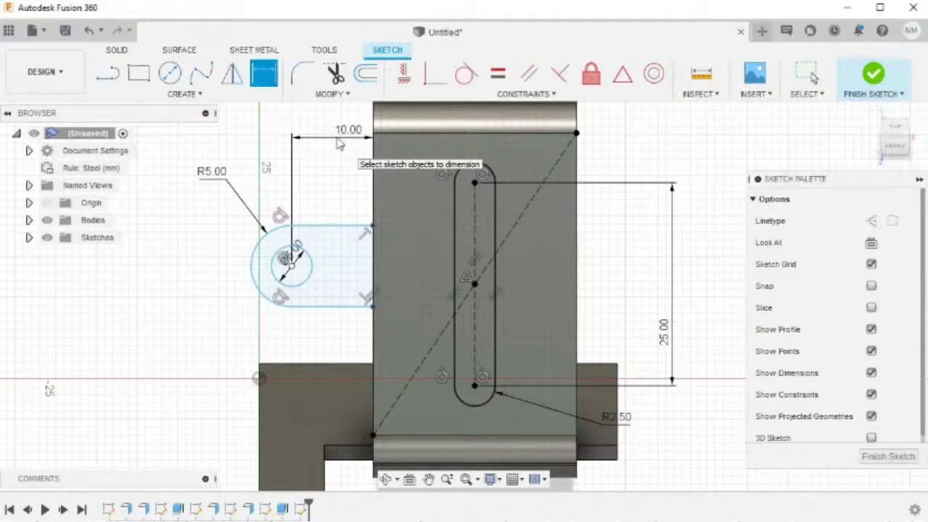
Step: Draw a line from the midpoint of the slanted face's left edge to the tab's hole centre, and convert it to construction
key(l)
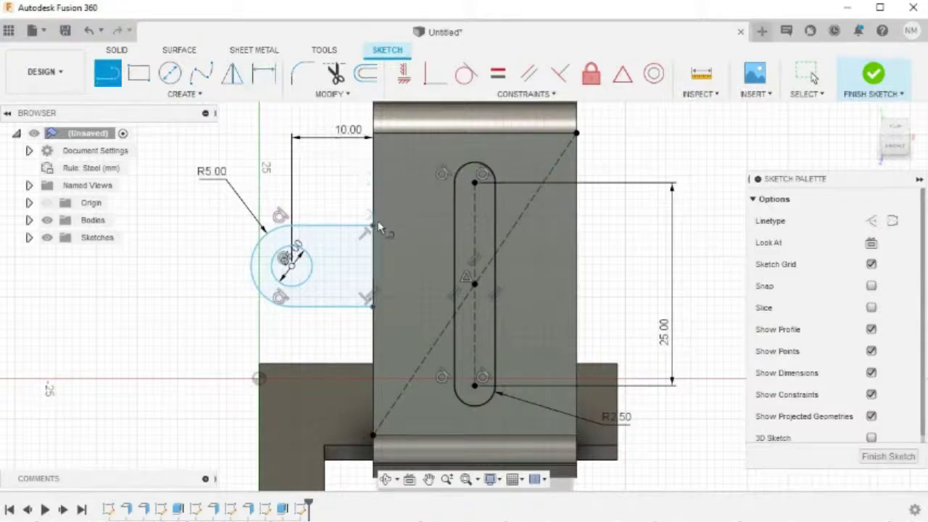
click(372, 284)
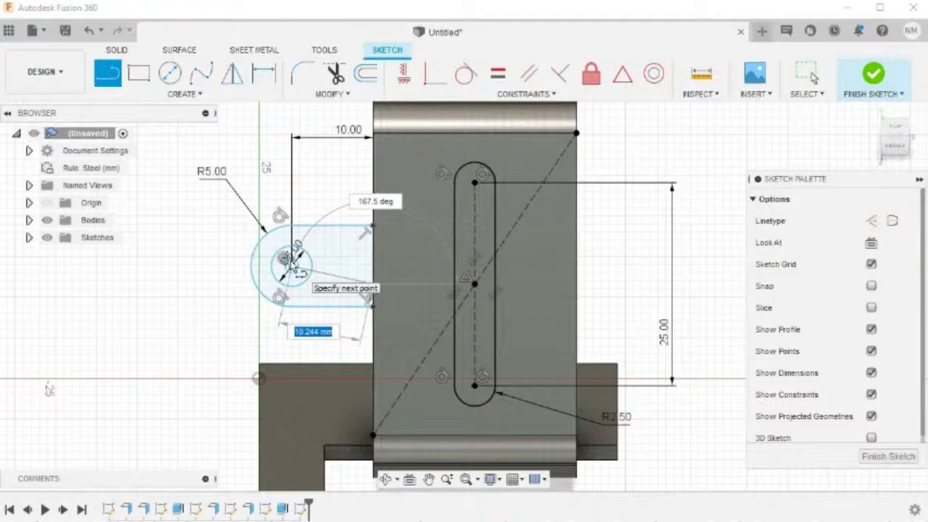
double_click(291, 265)
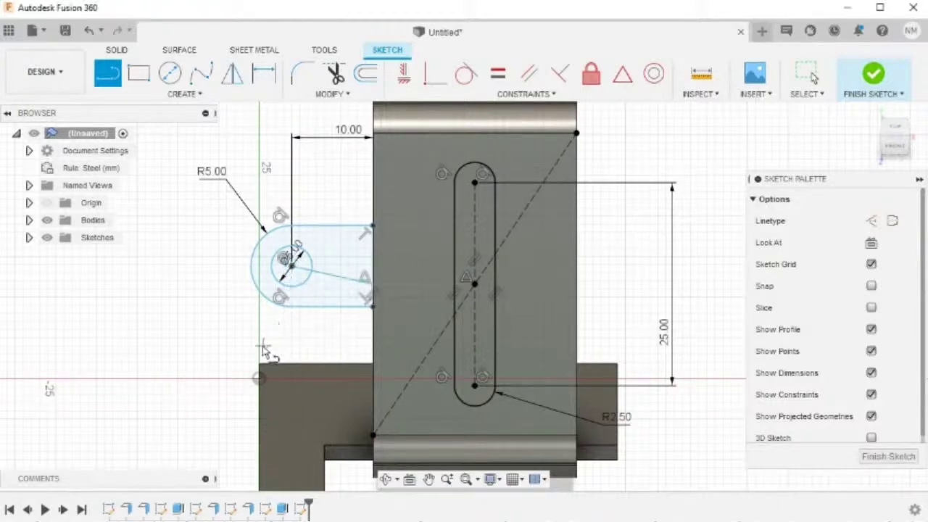
key(Escape)
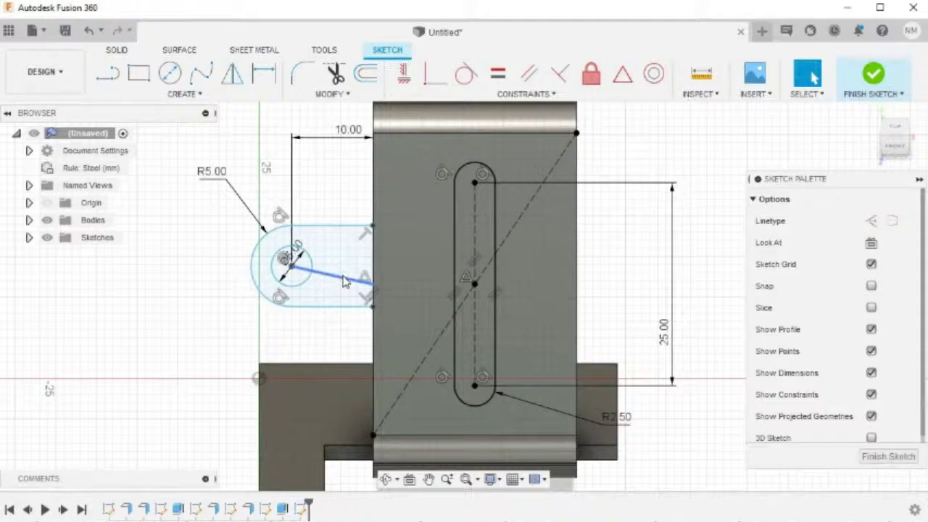
click(344, 283)
right_click(345, 282)
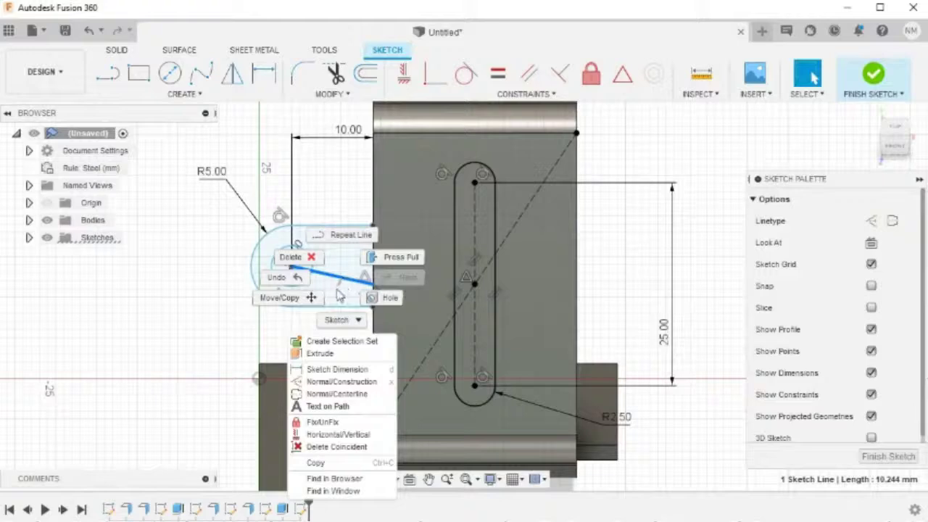
click(338, 382)
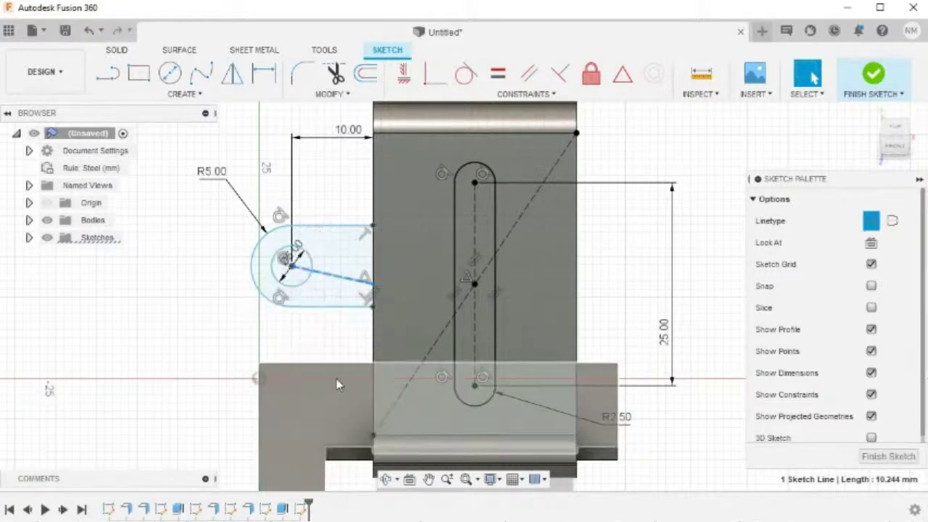
Step: Constrain the tab's construction line to horizontal and finish the sketch
right_click(343, 285)
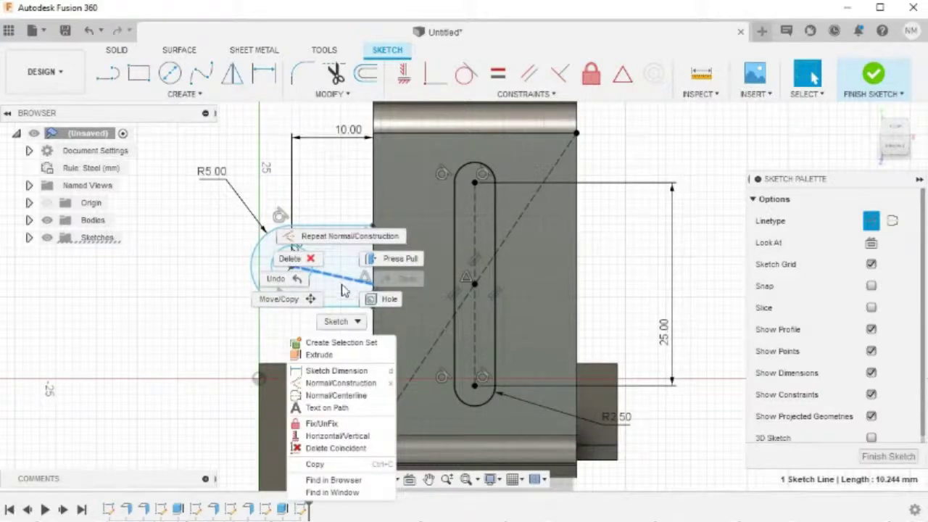
click(344, 436)
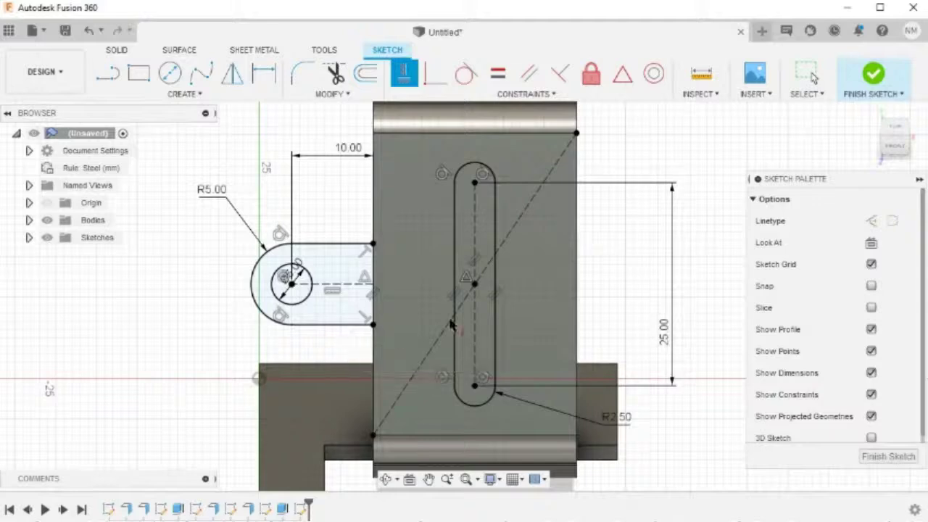
click(873, 76)
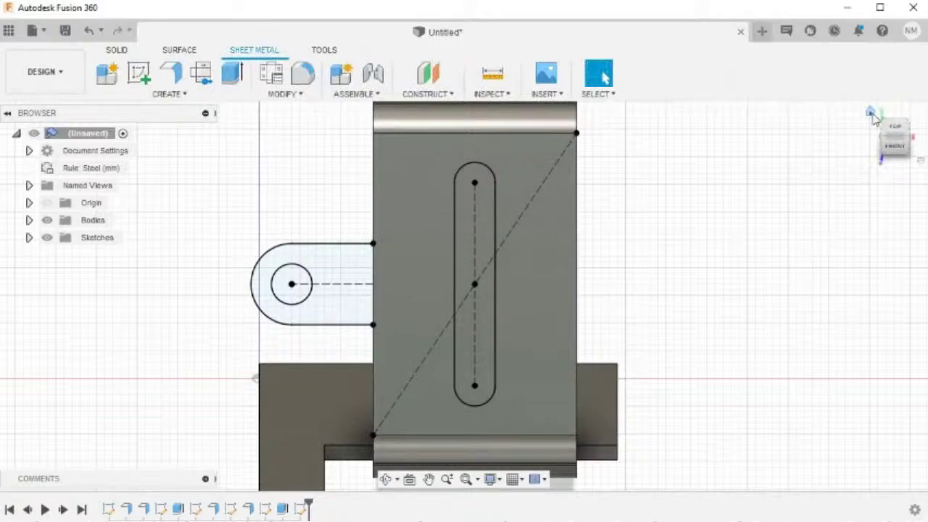
Step: Extrude the slot profile as a cut through the slanted flange, using a To Object extent ending at its opposite face
click(872, 116)
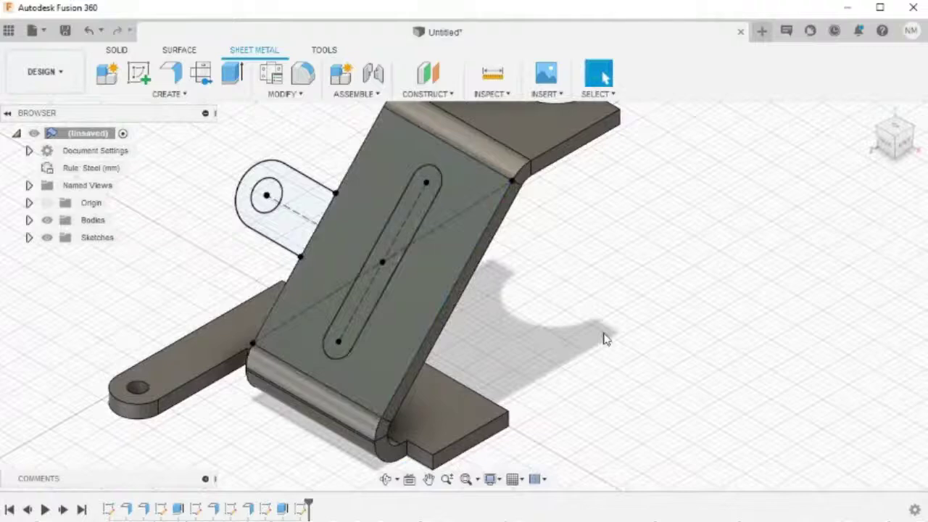
key(e)
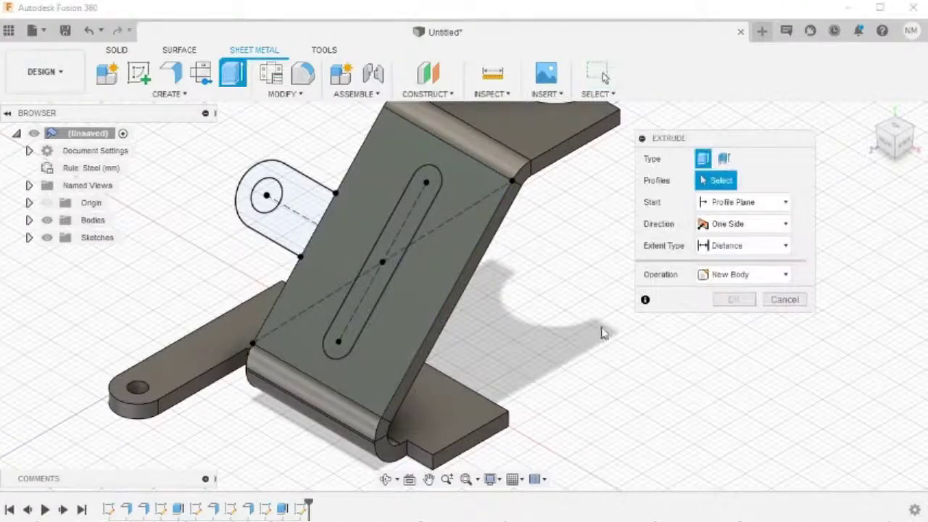
click(411, 228)
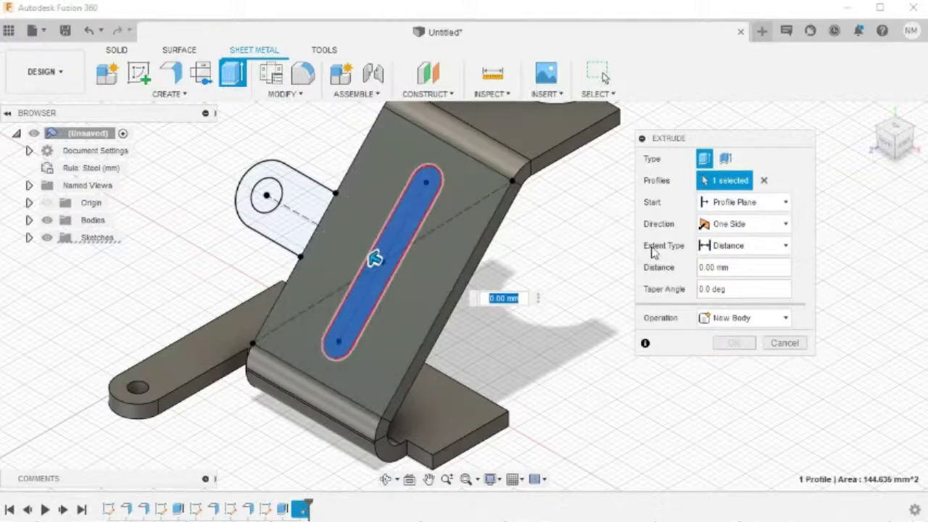
click(724, 245)
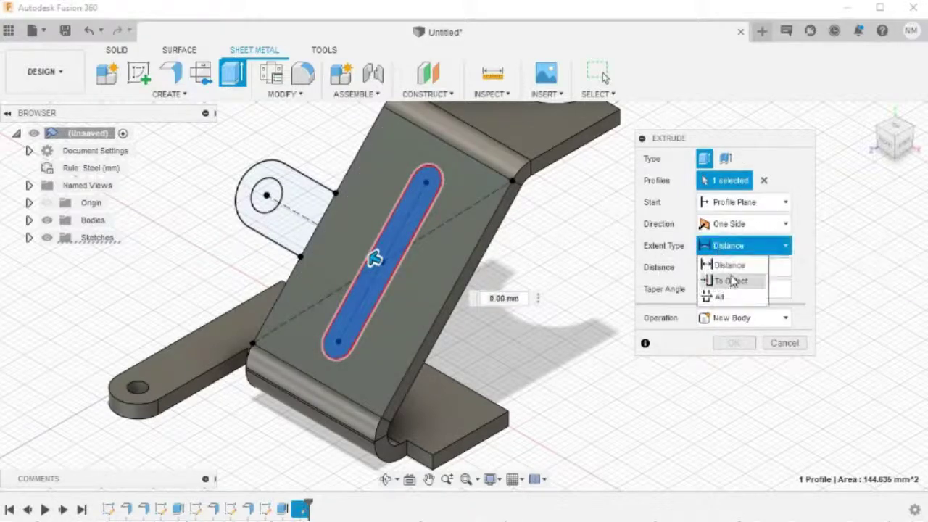
click(730, 281)
shift+middle_drag(582, 314, 567, 287)
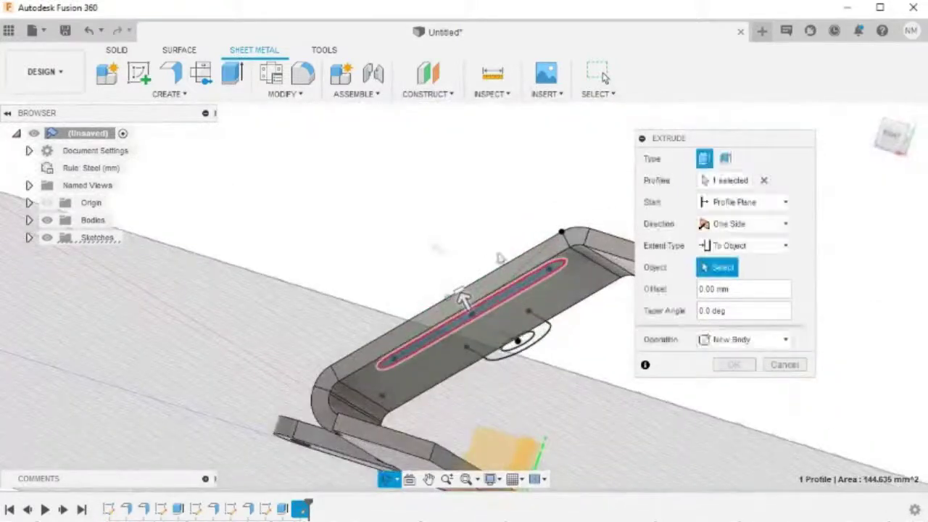
click(568, 287)
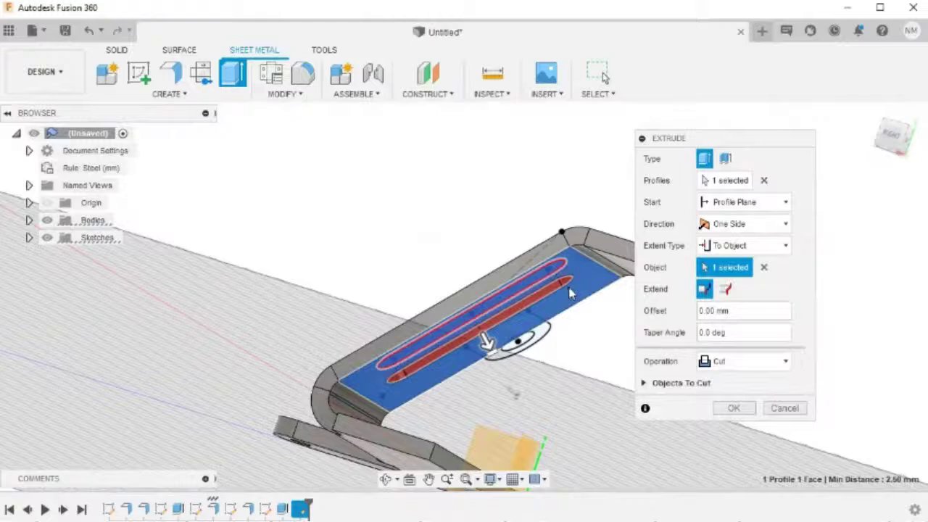
shift+middle_drag(602, 335, 579, 295)
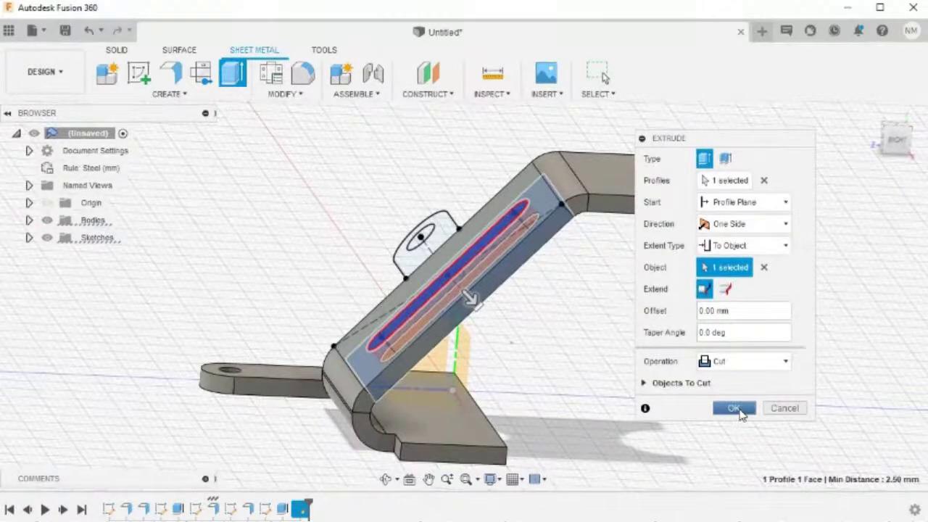
click(733, 408)
Step: Make Sketch6 visible again so that the side tab profile can be used
mouse_move(613, 343)
shift+middle_down()
mouse_move(673, 356)
mouse_move(791, 352)
mouse_move(789, 360)
mouse_move(623, 355)
shift+middle_up()
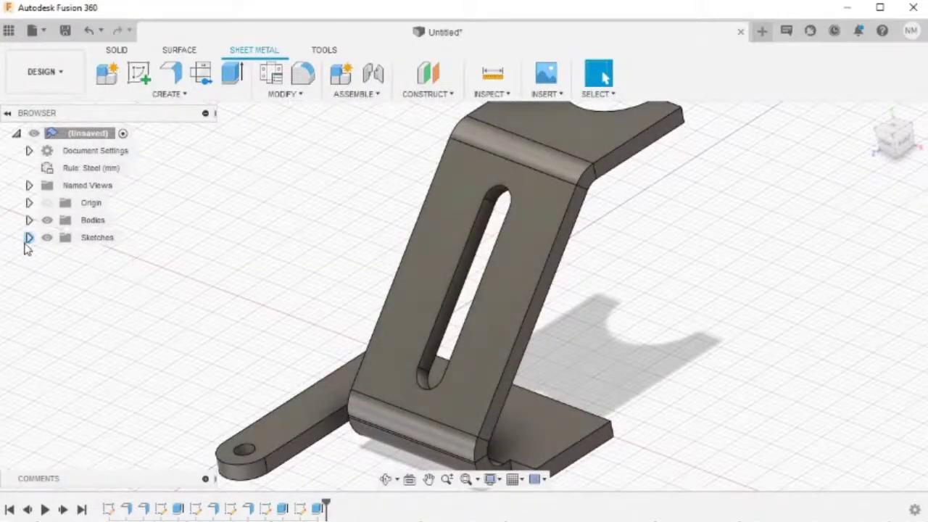
click(28, 238)
click(68, 342)
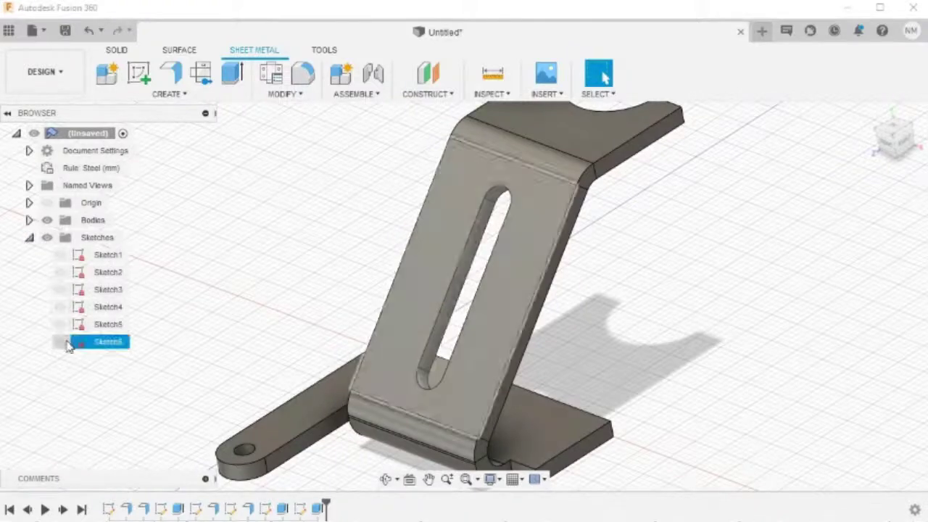
click(61, 342)
shift+middle_drag(303, 345, 498, 334)
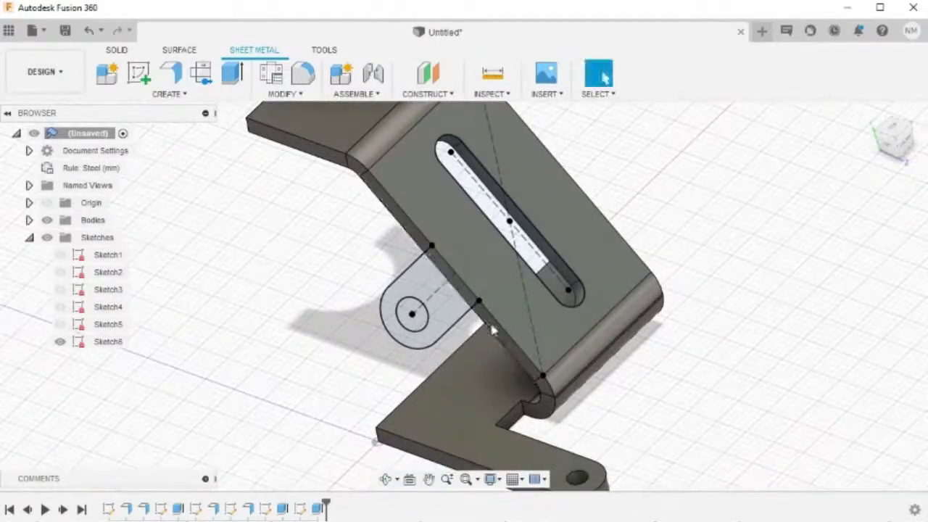
Step: Start a flange from the side tab profile around its hole, and open the choice of thickness side
click(178, 80)
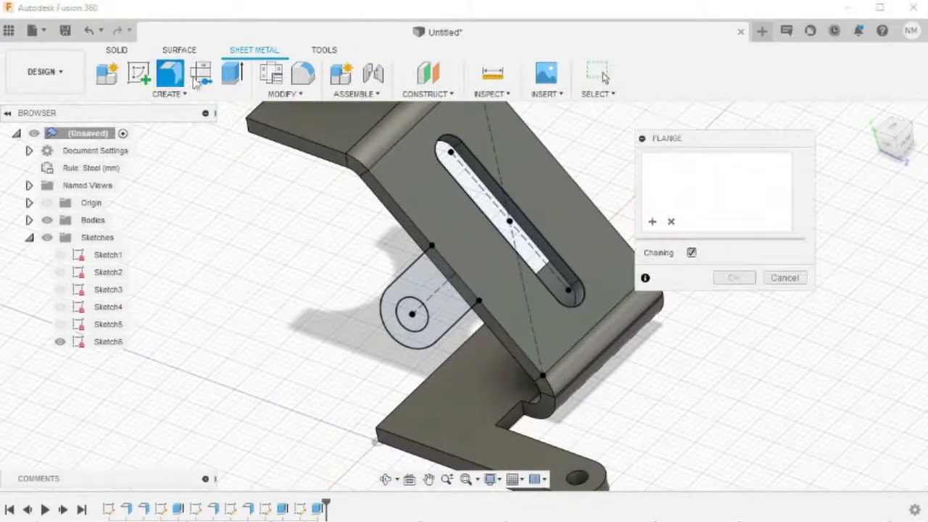
click(425, 287)
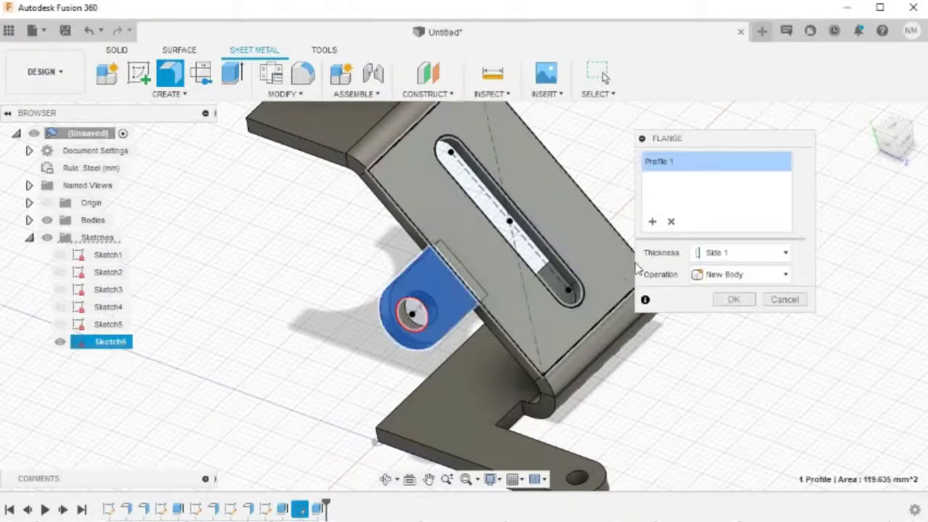
click(714, 252)
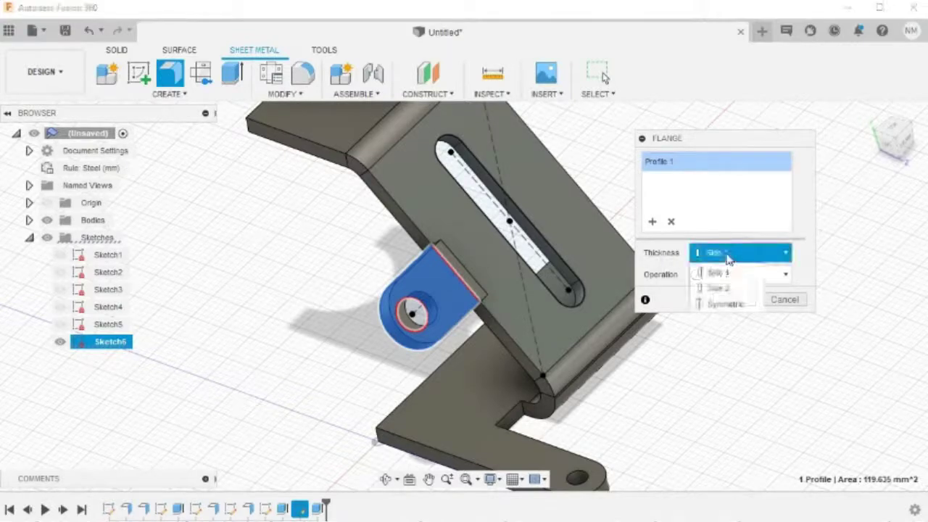
Step: Create the side tab flange from the rounded profile with the hole, placing its thickness on Side 2 as a new body
click(725, 287)
click(732, 300)
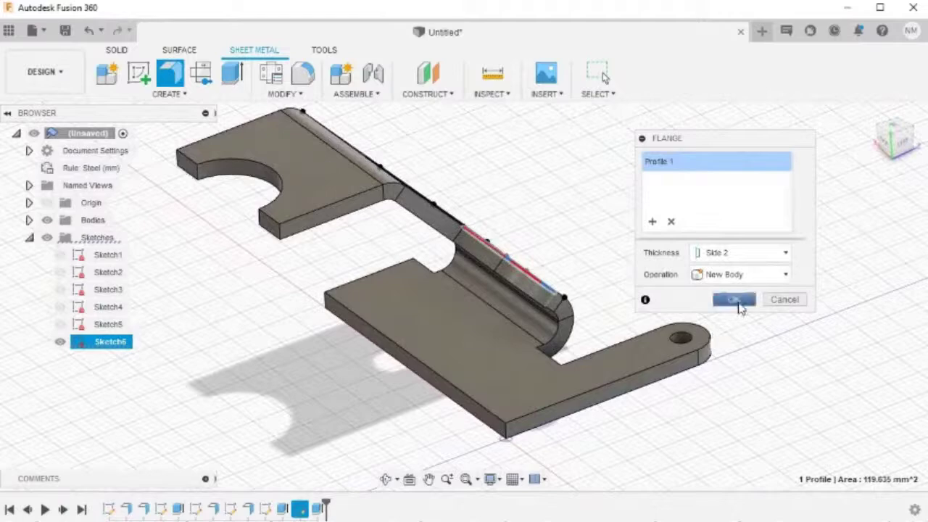
click(734, 300)
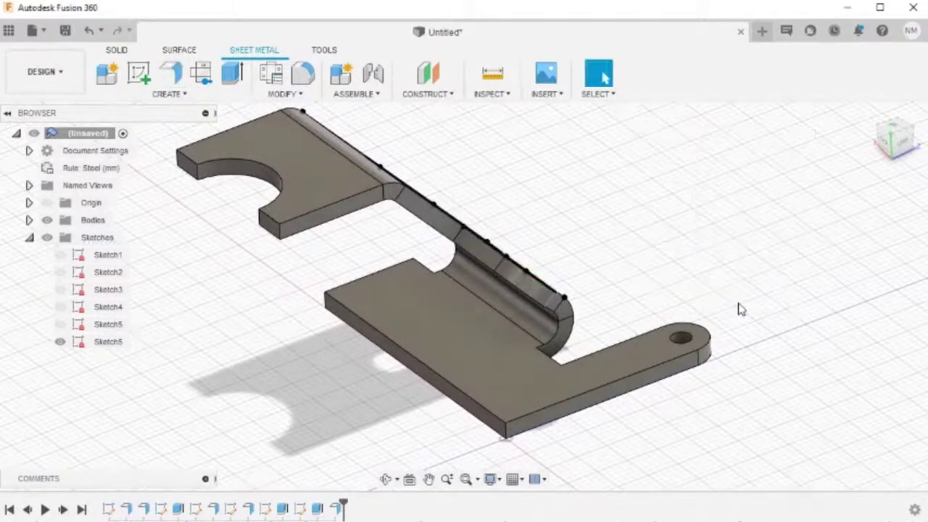
Step: Hide Sketch6 so only the sheet metal bodies show, and return to the home view
shift+middle_drag(744, 296, 642, 286)
middle_drag(786, 229, 594, 348)
key(Escape)
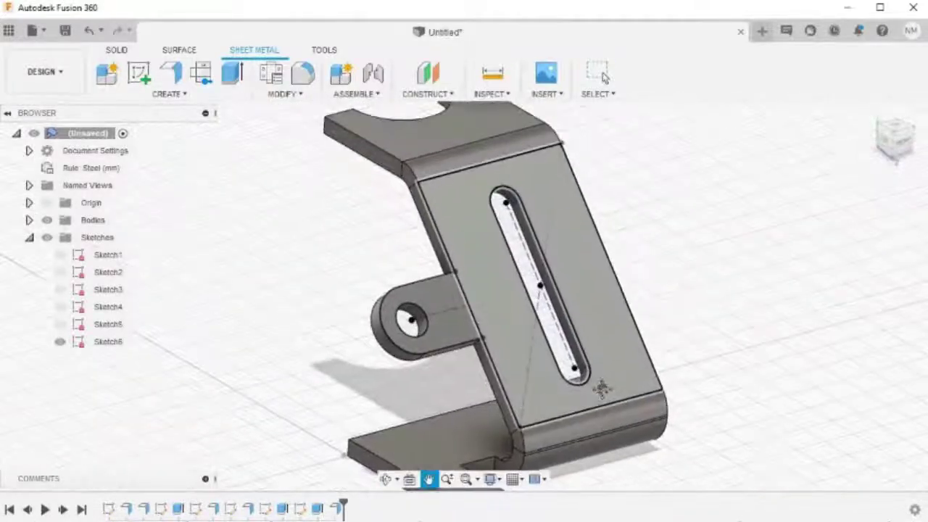
click(57, 347)
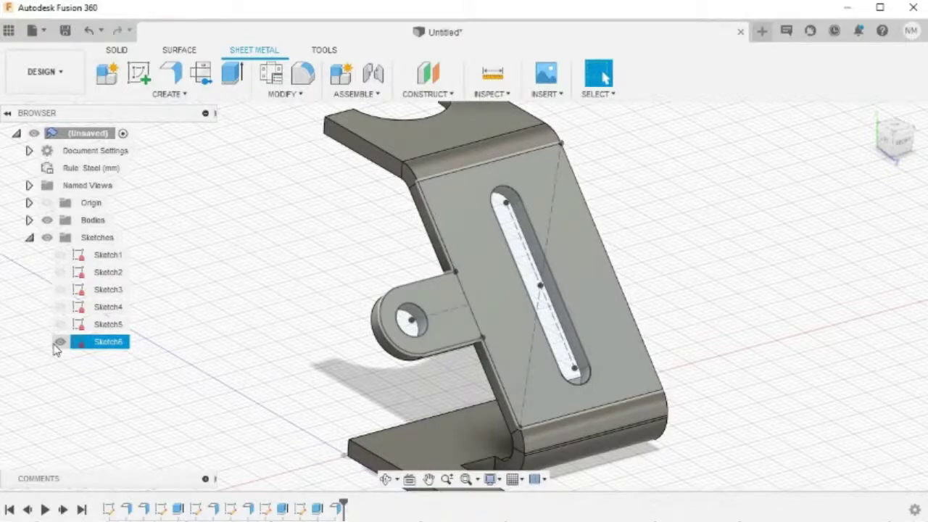
click(58, 344)
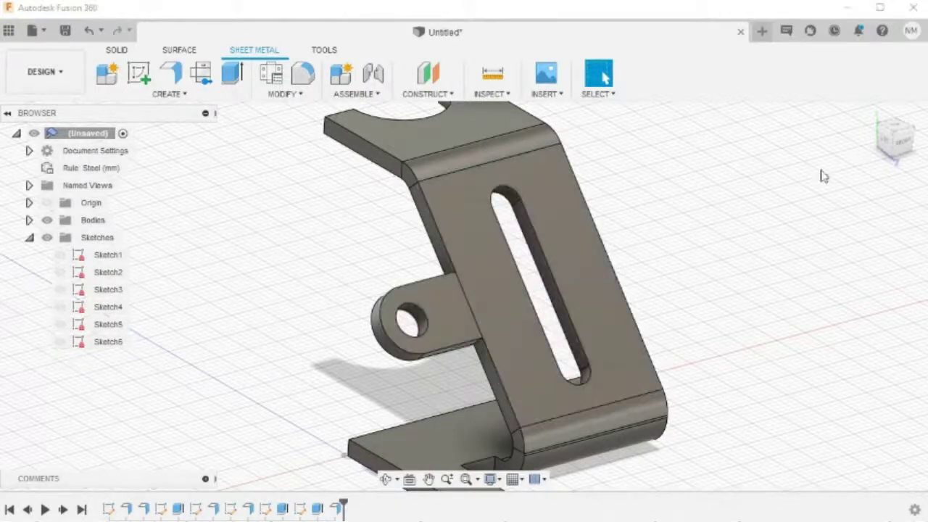
click(872, 125)
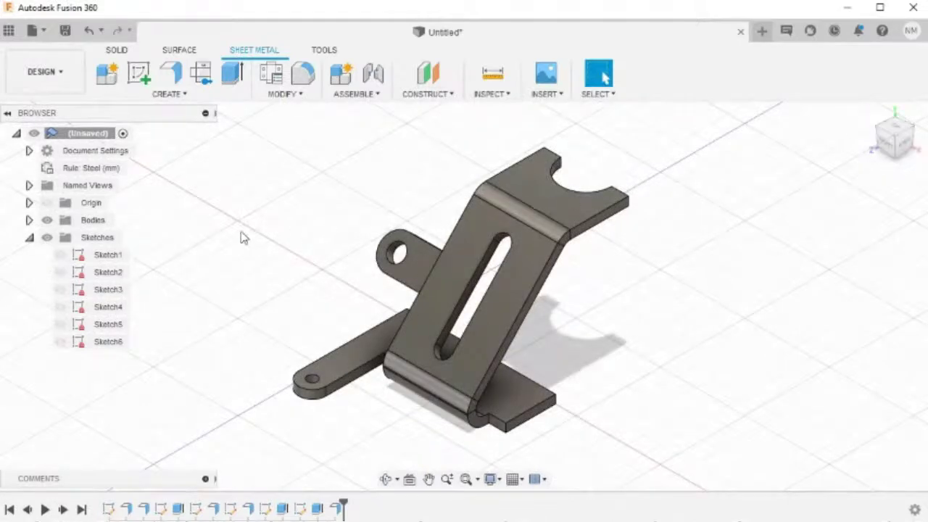
Step: Combine the bracket and the side tab into one body, with Body1 as target, Body2 as tool and the Join operation
click(29, 220)
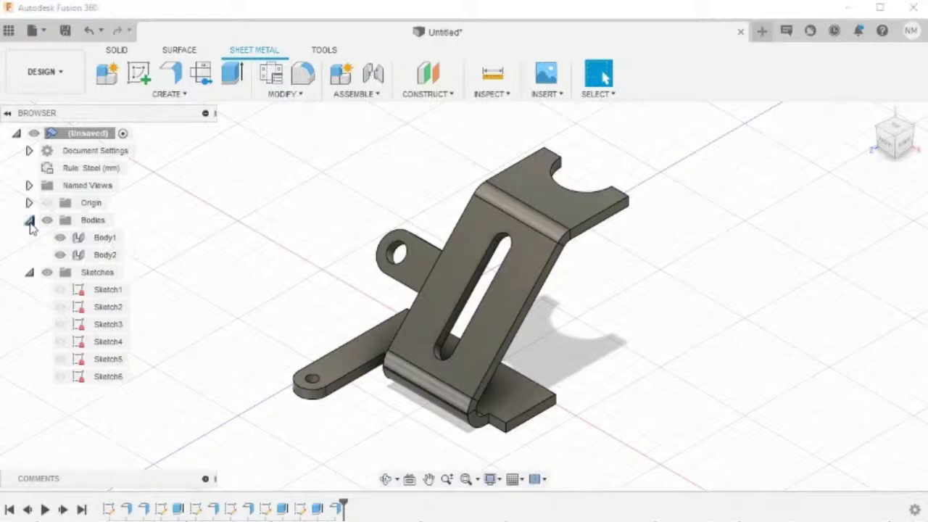
click(105, 239)
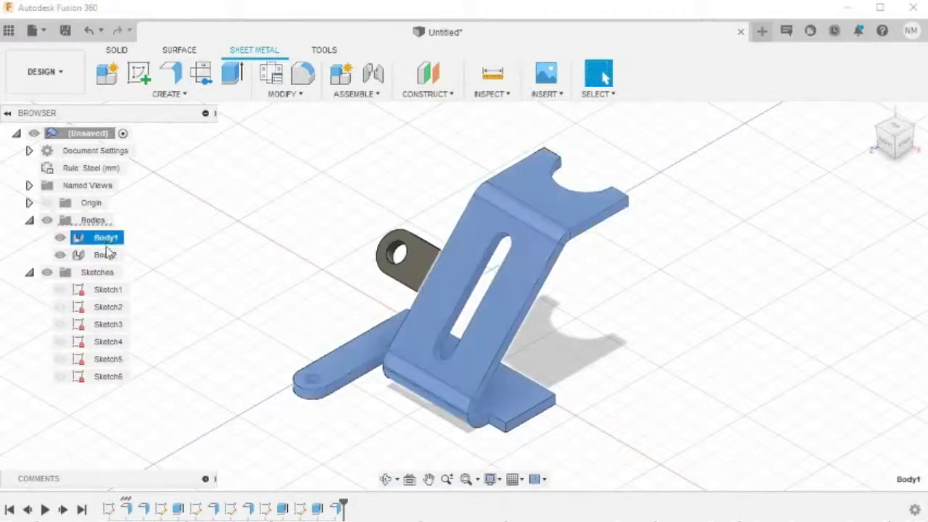
click(104, 255)
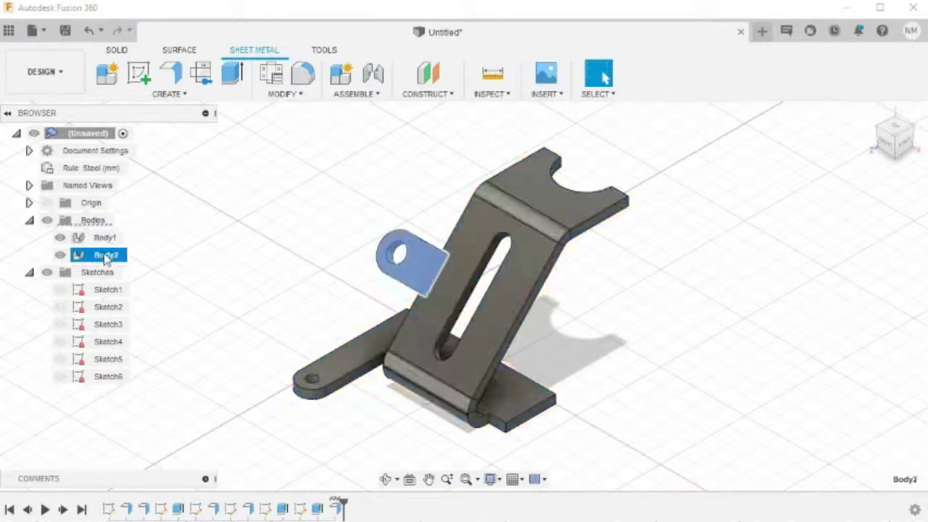
click(164, 228)
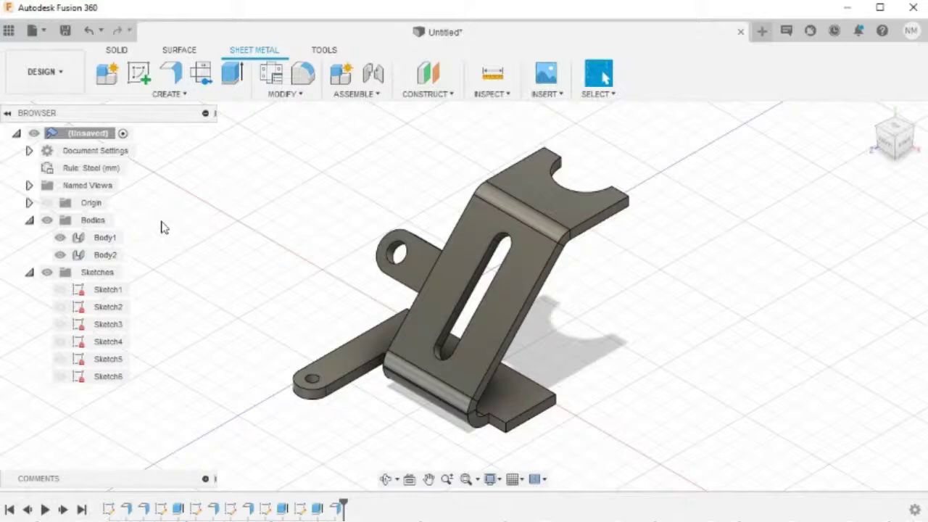
key(s)
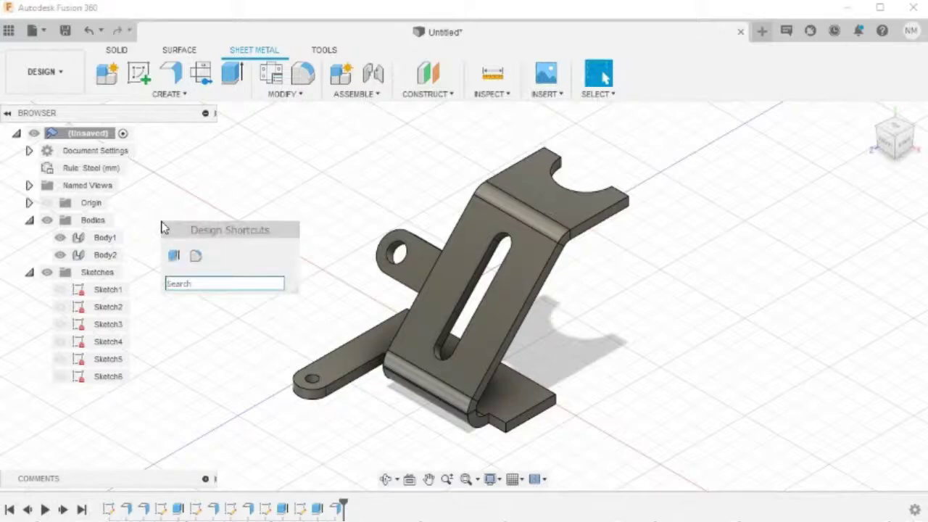
text(COM)
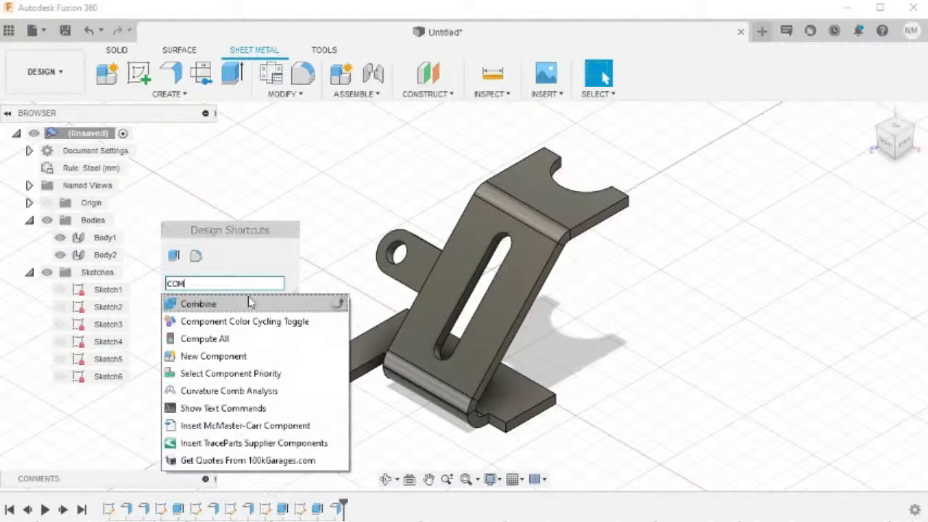
click(249, 305)
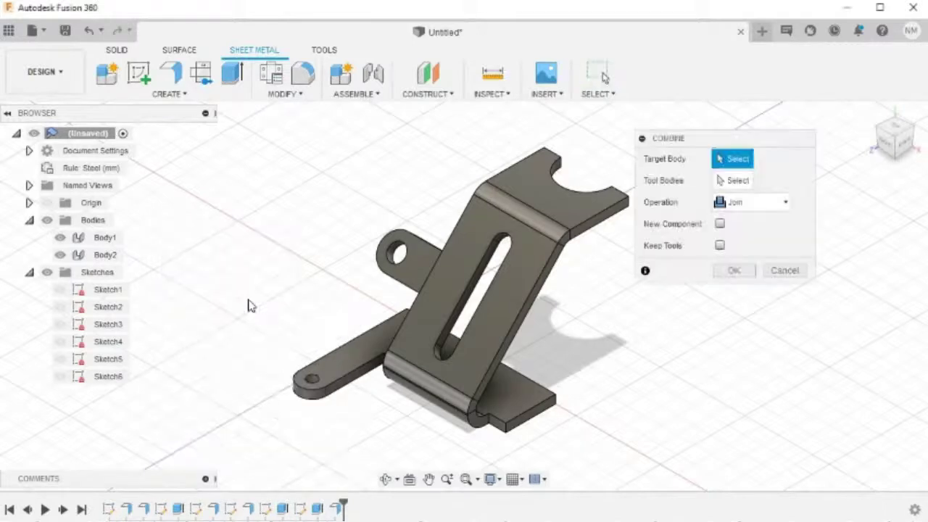
click(562, 213)
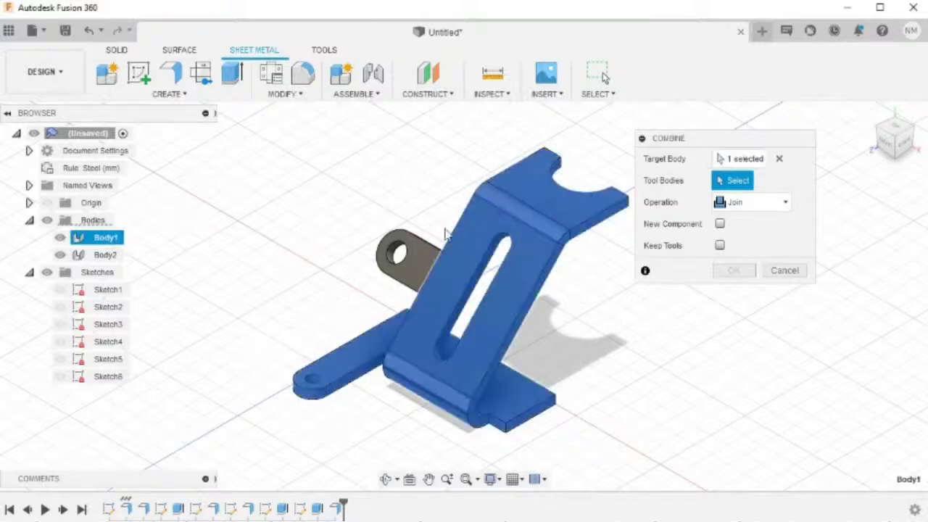
click(420, 263)
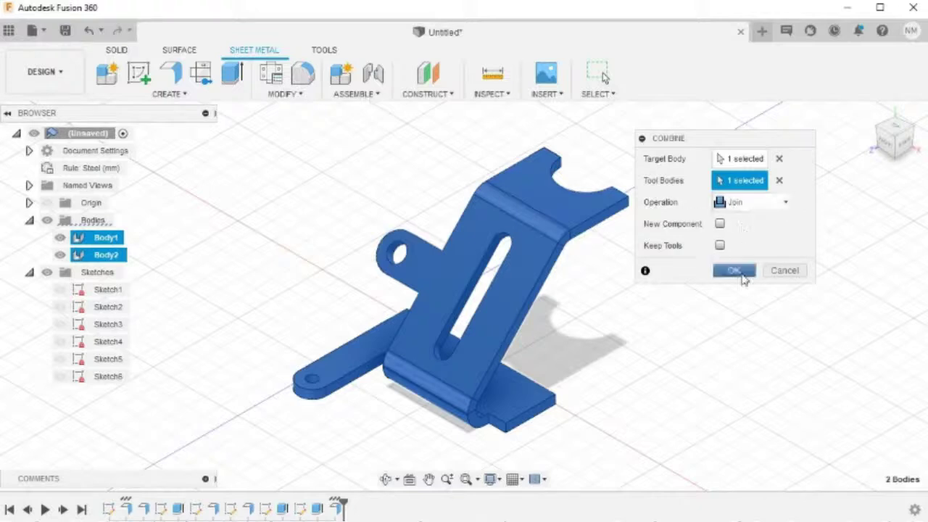
click(742, 276)
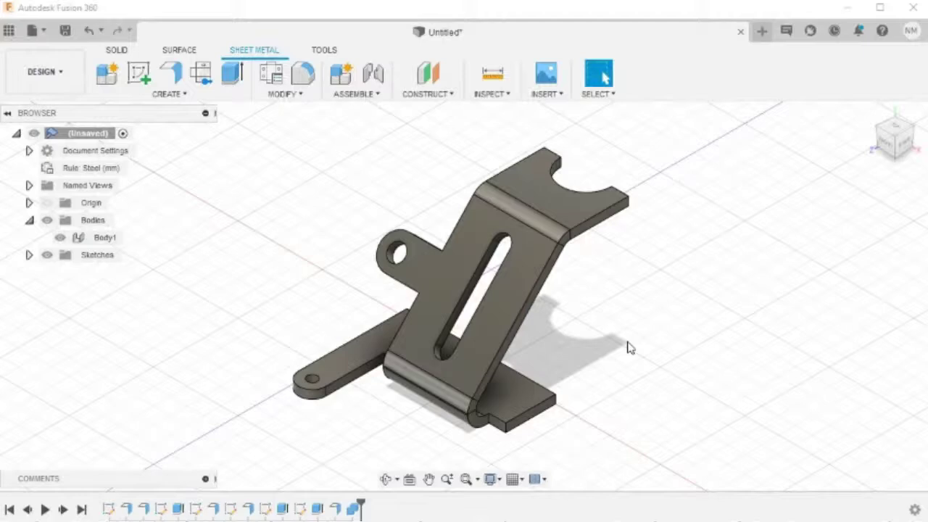
Step: Start a constant-radius fillet and select the four vertical corner edges of the base plate, including the inner corner beside the arm
key(f)
scroll(555, 319, up, 4)
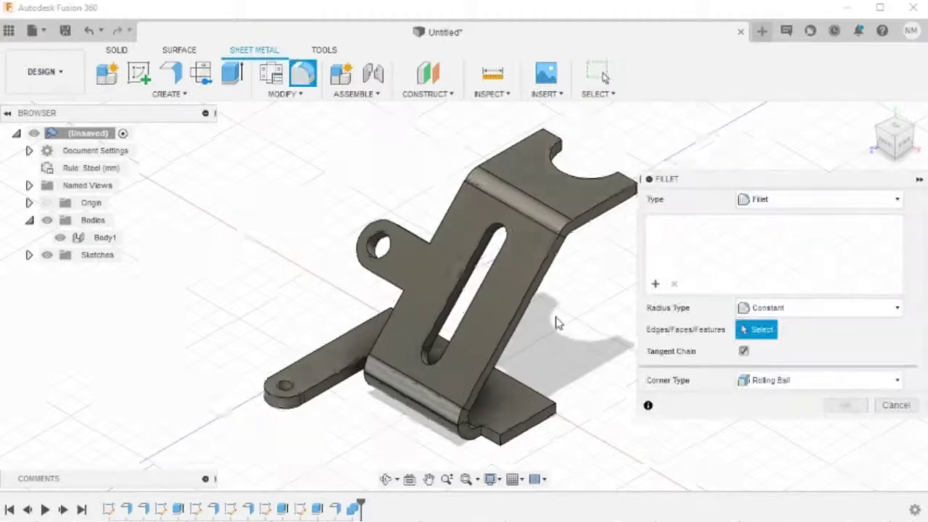
shift+middle_drag(509, 361, 310, 336)
scroll(312, 340, up, 6)
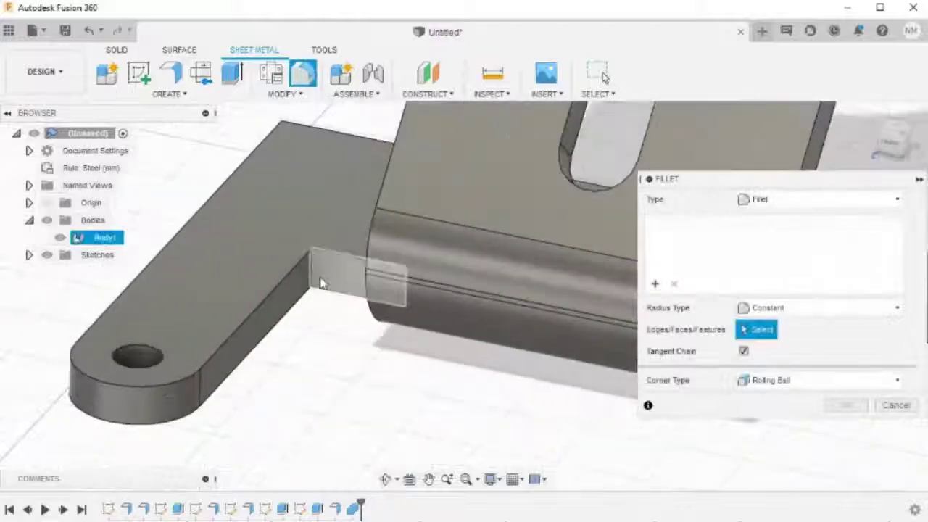
click(311, 279)
shift+middle_drag(410, 362, 152, 341)
click(458, 350)
shift+middle_drag(430, 325, 382, 319)
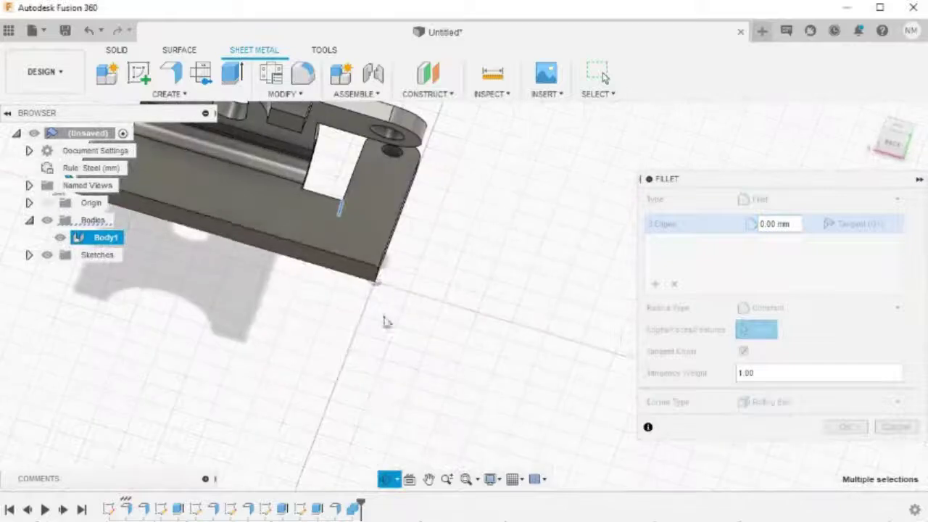
click(376, 276)
middle_drag(376, 277, 485, 404)
scroll(383, 348, up, 4)
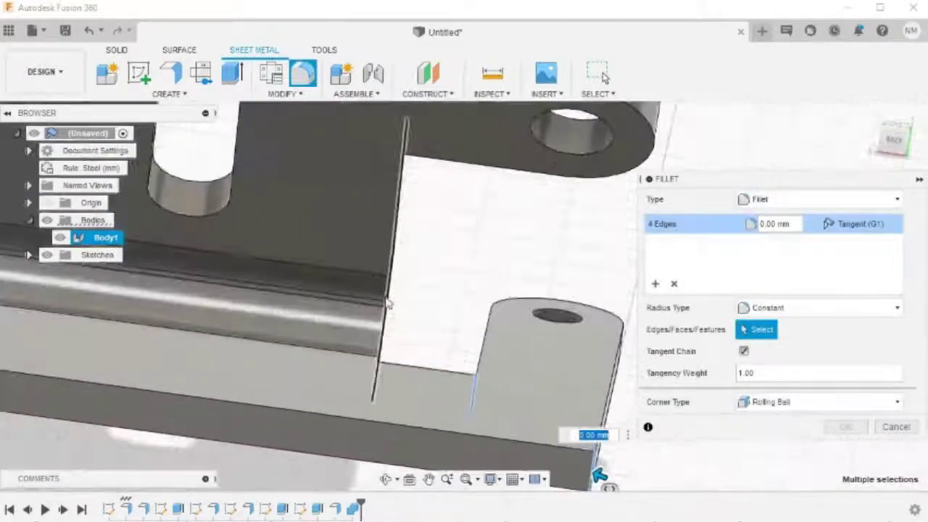
Step: Add the two outer corner edges of the upper notched flange to the fillet and apply a 2 mm radius
middle_drag(366, 174, 480, 372)
scroll(480, 371, down, 3)
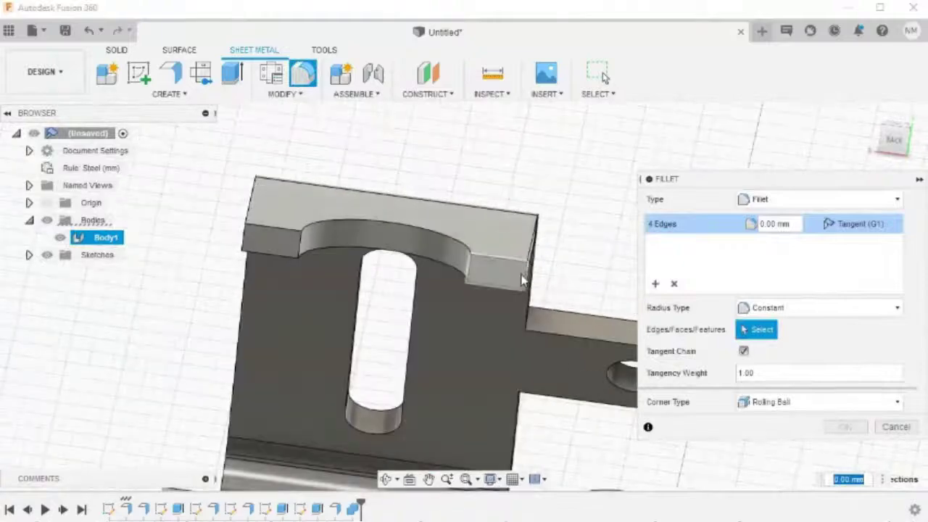
click(414, 325)
shift+middle_drag(415, 326, 470, 329)
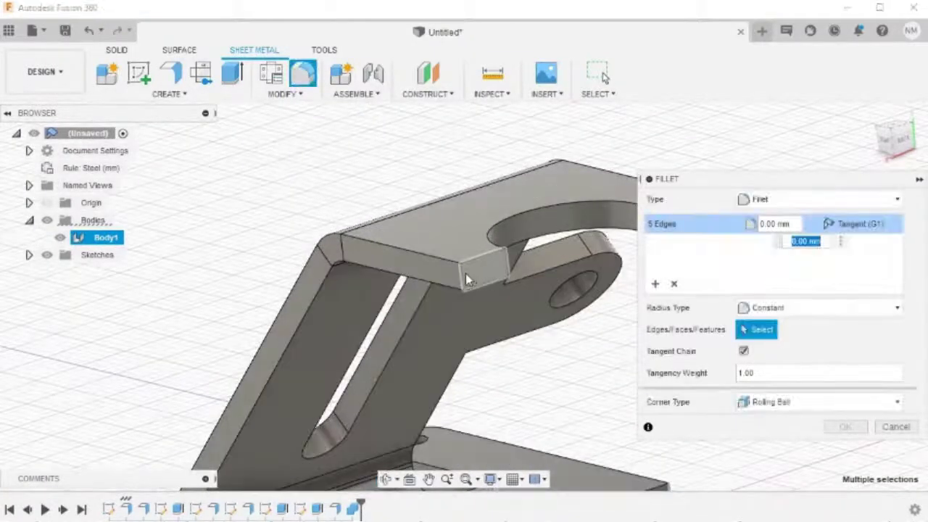
scroll(518, 371, up, 2)
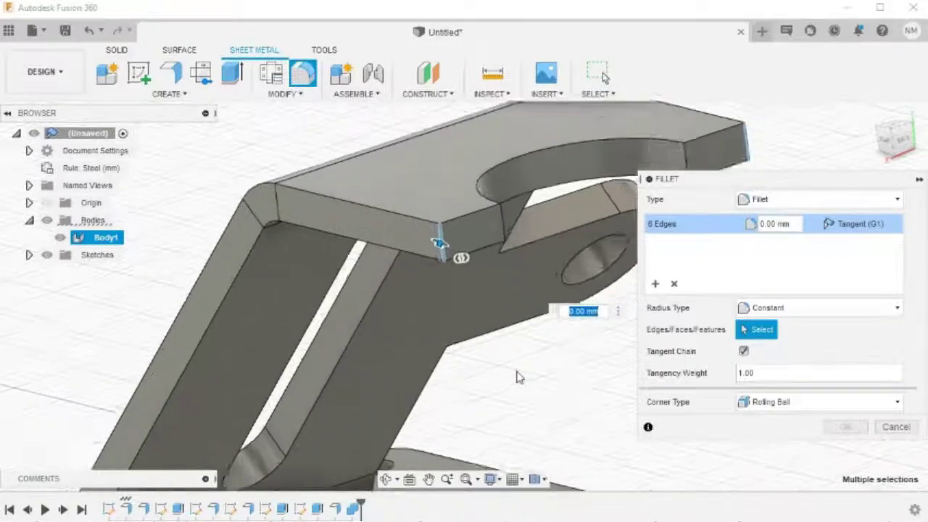
scroll(518, 379, down, 4)
middle_drag(519, 379, 480, 348)
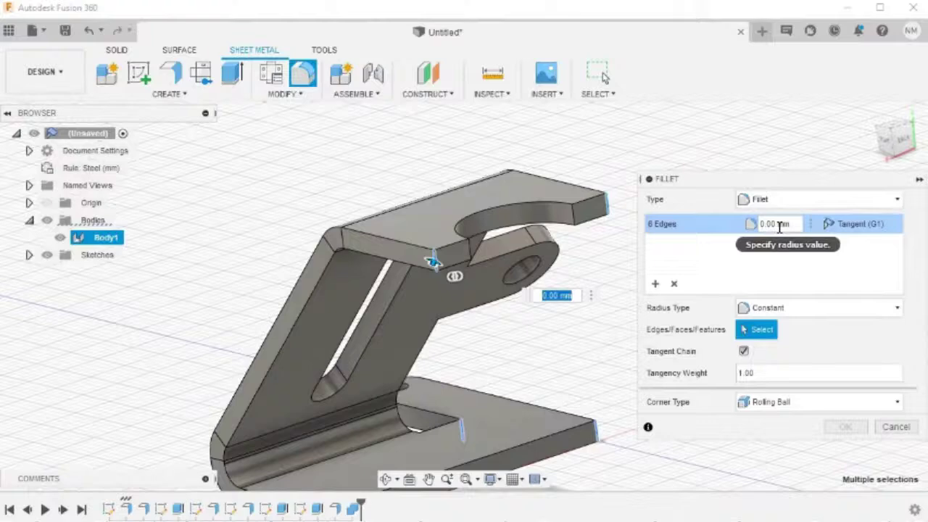
text(2)
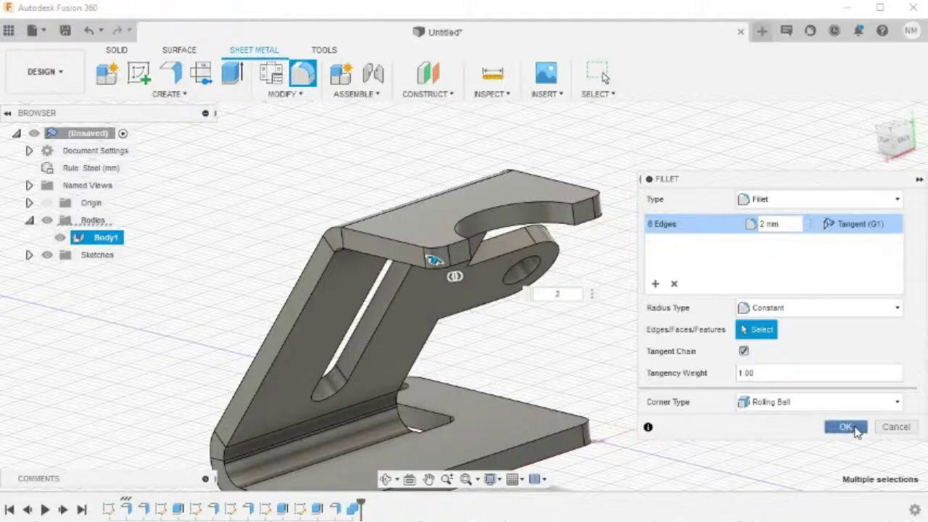
click(846, 427)
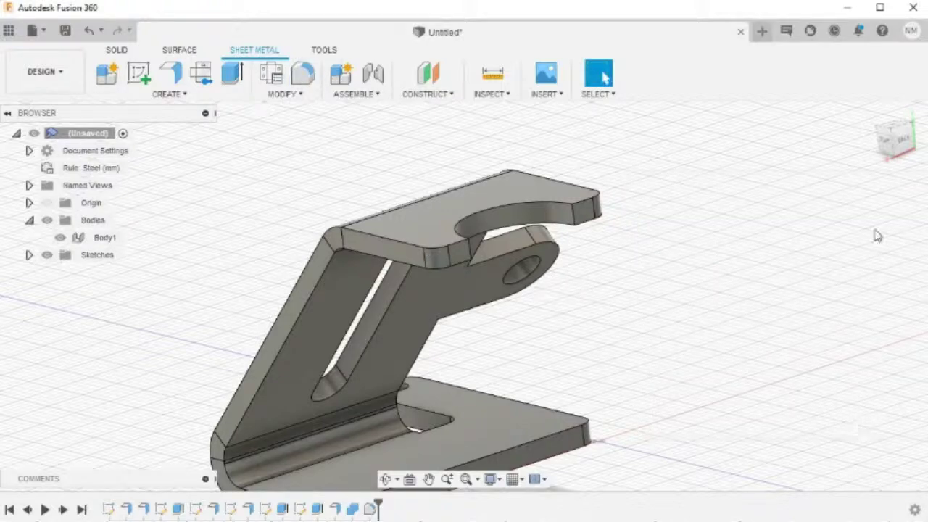
mouse_move(870, 116)
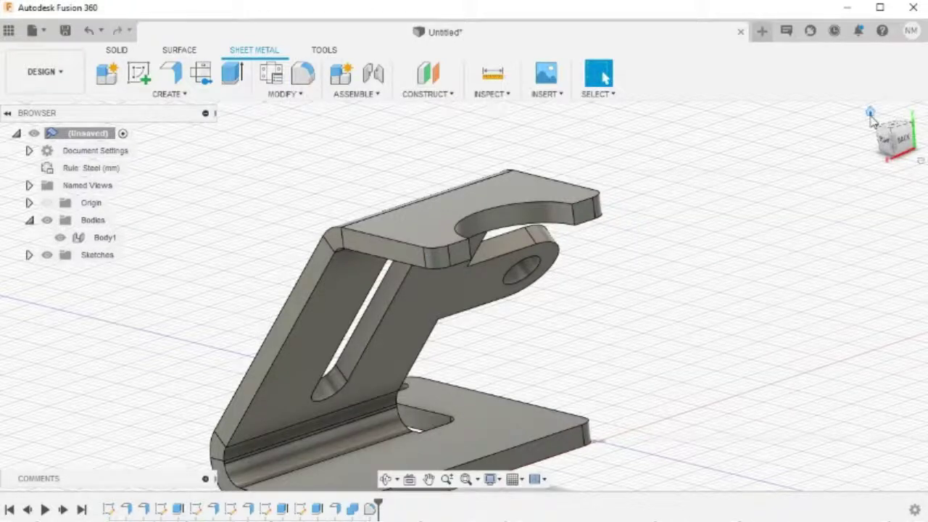
click(870, 114)
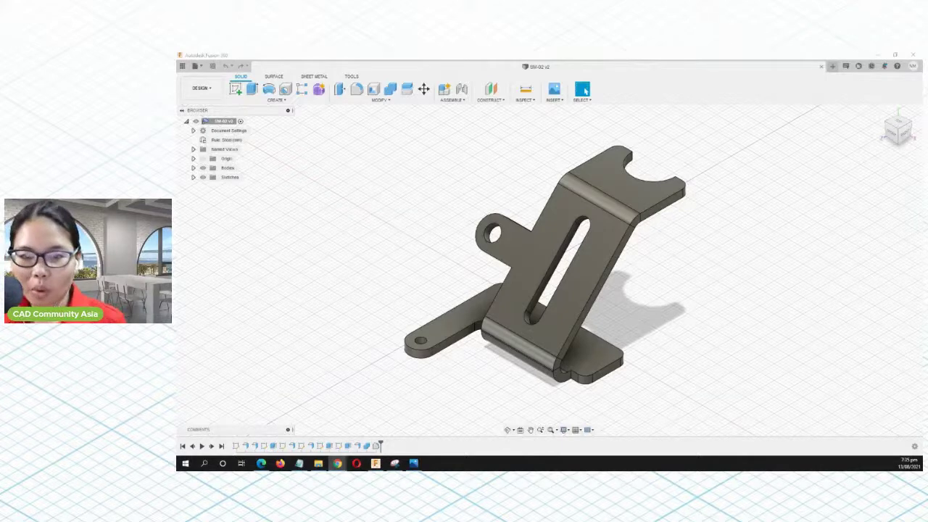
shift+middle_drag(562, 328, 609, 330)
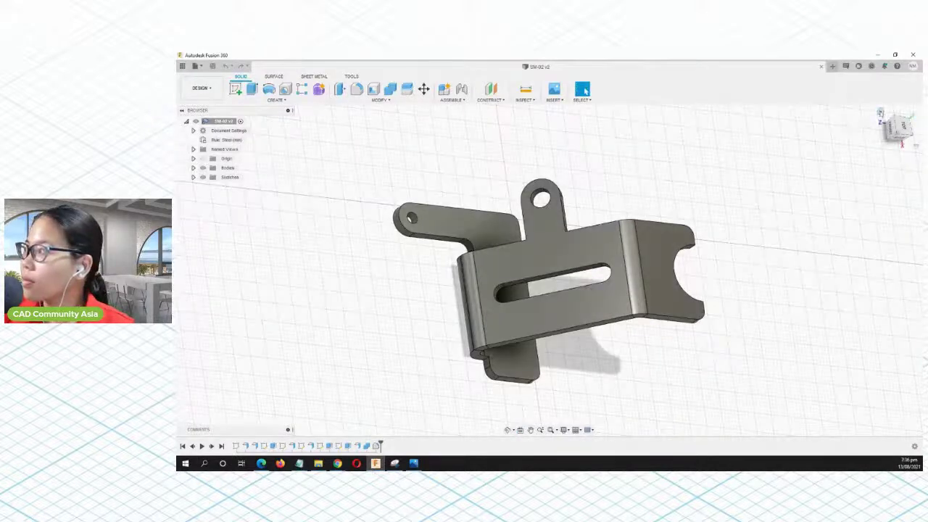
shift+middle_drag(892, 129, 390, 181)
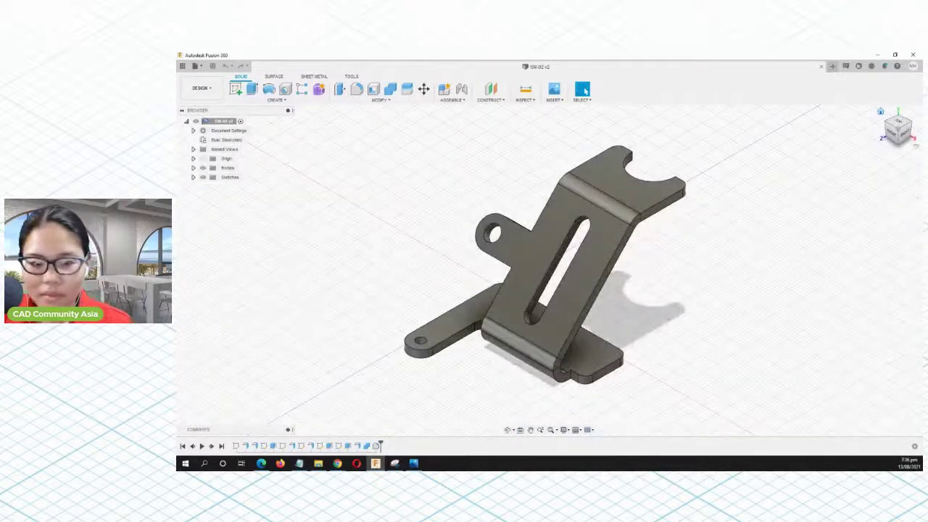
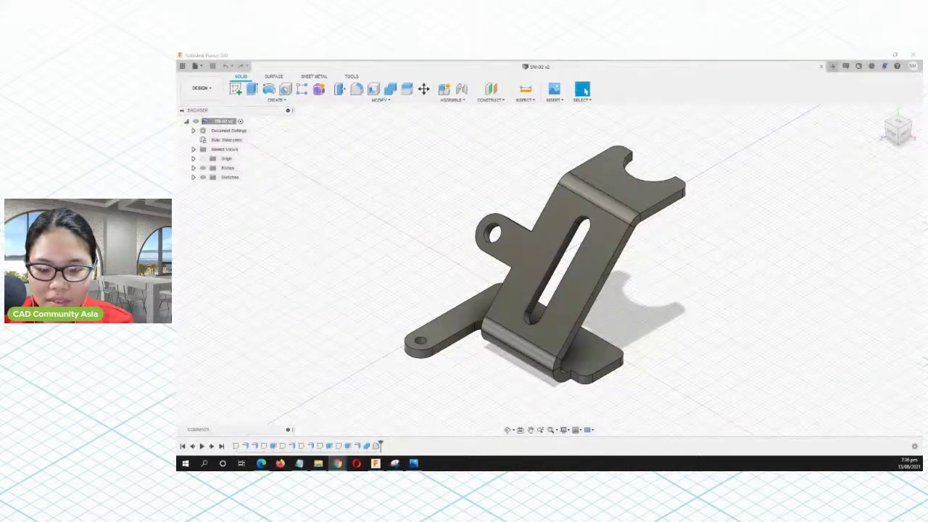
key(alt+Tab)
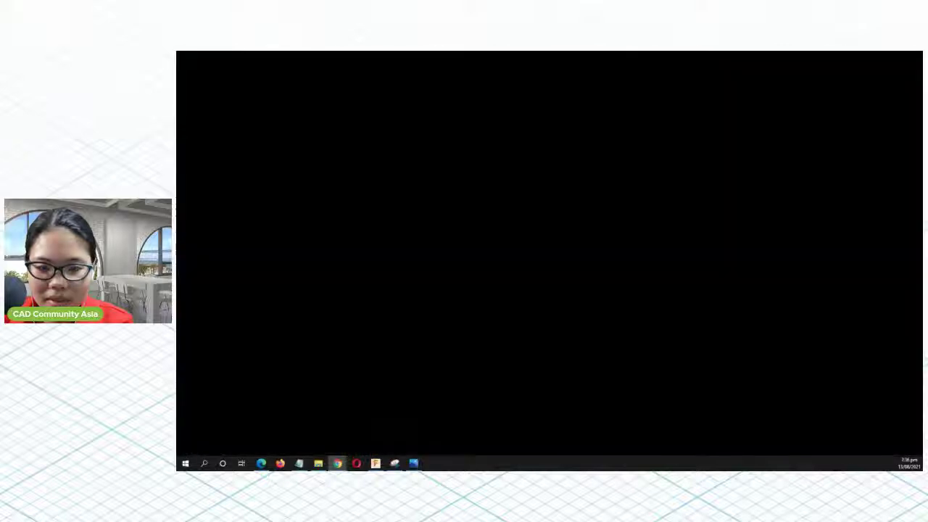
key(alt+Tab)
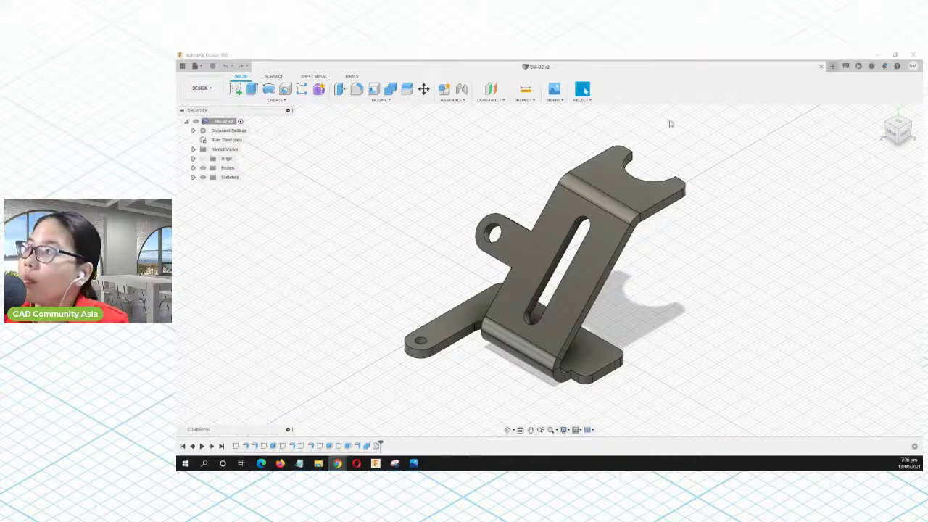
Step: Open a new empty design beside the finished bracket
click(832, 67)
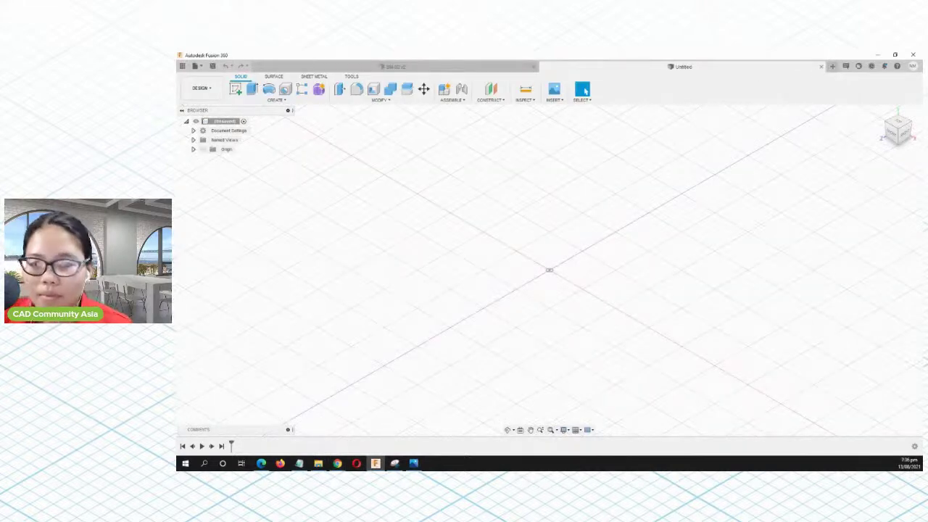
key(alt+Tab)
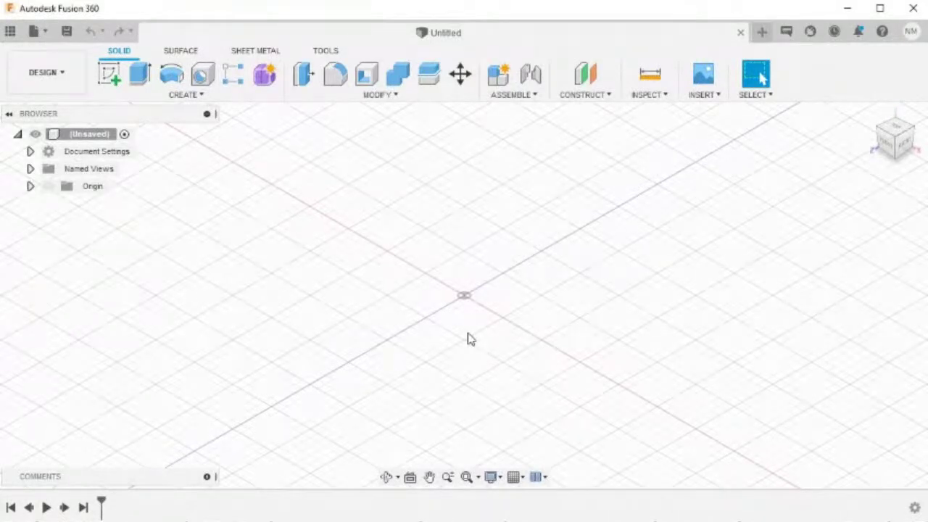
Step: Start a sketch on the horizontal plane and draw a 100 mm by 50 mm center rectangle on the origin
click(108, 76)
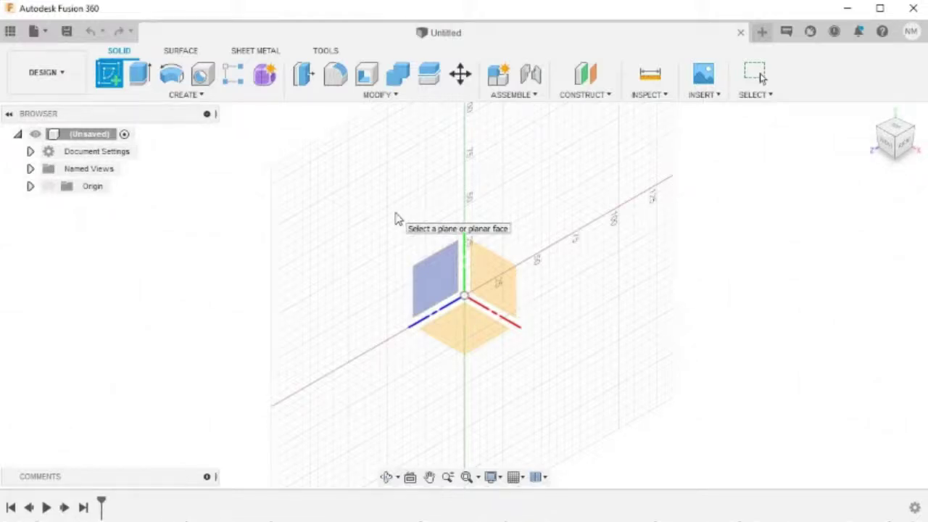
click(478, 342)
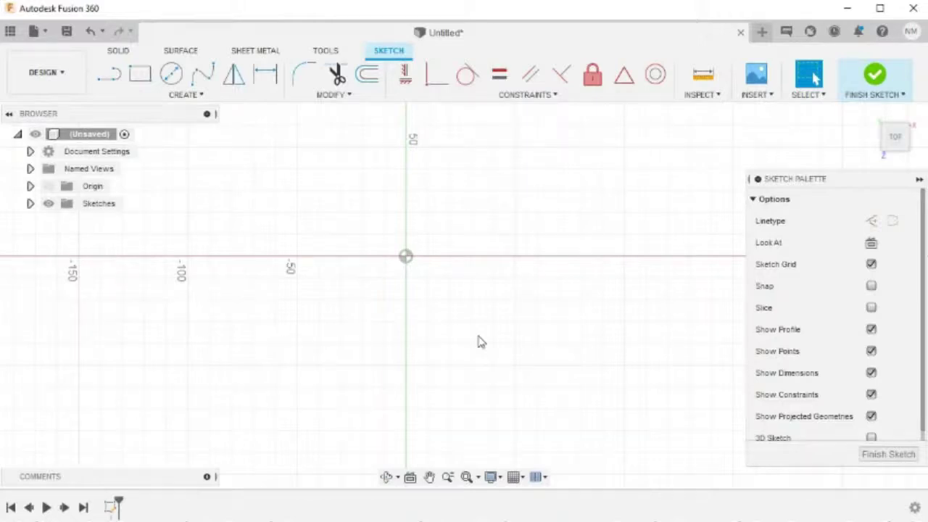
key(r)
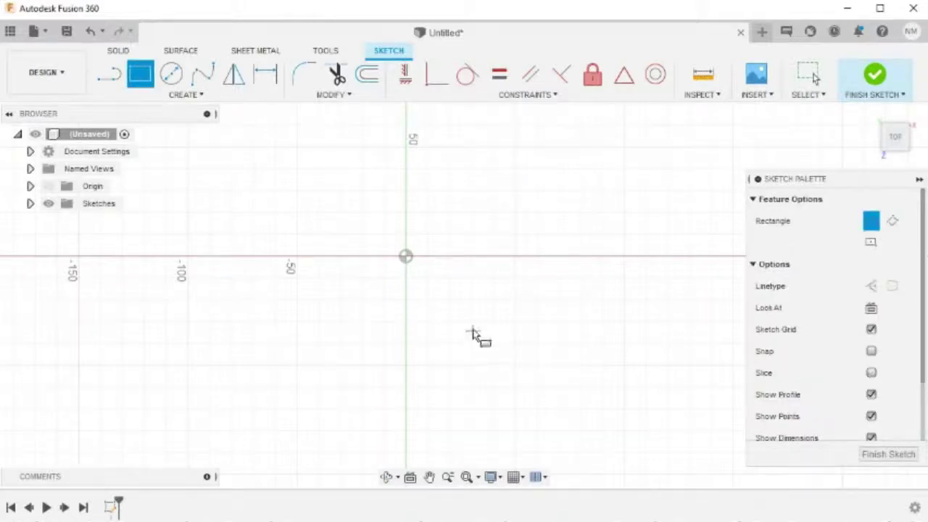
click(869, 245)
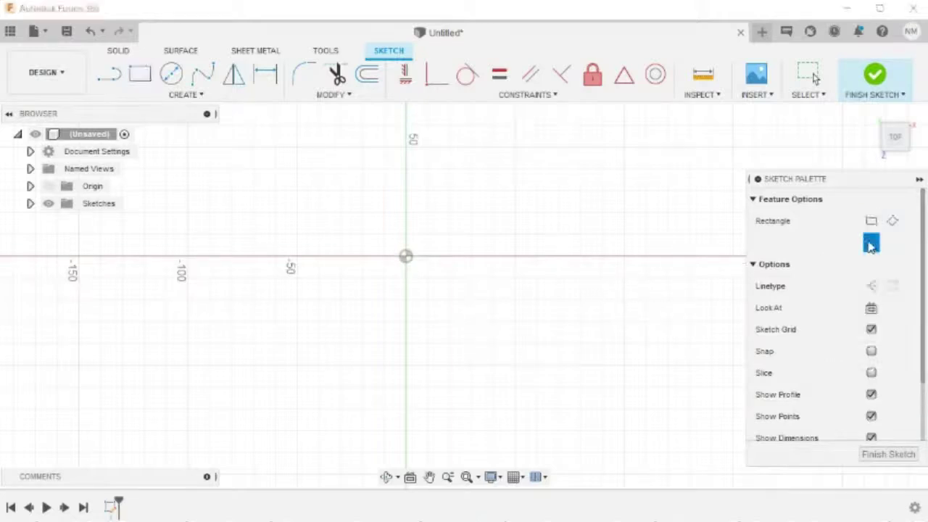
click(405, 256)
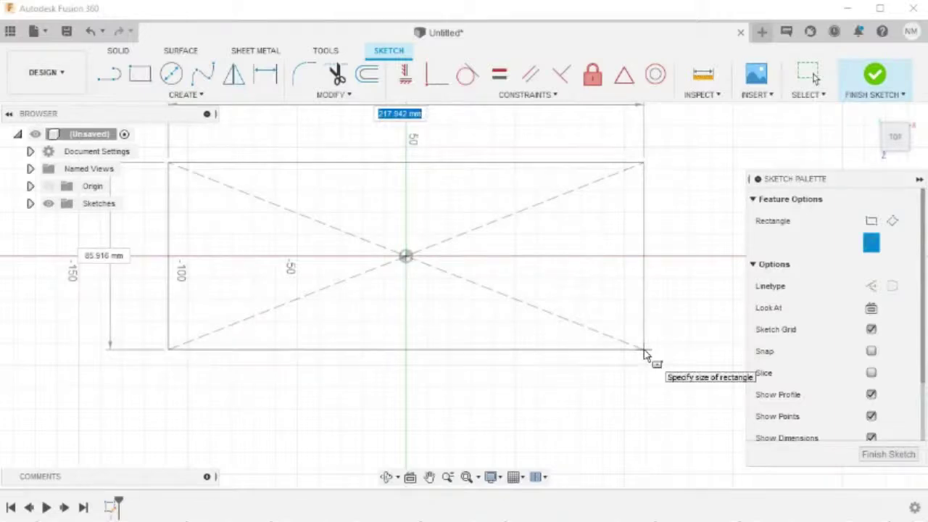
text(100)
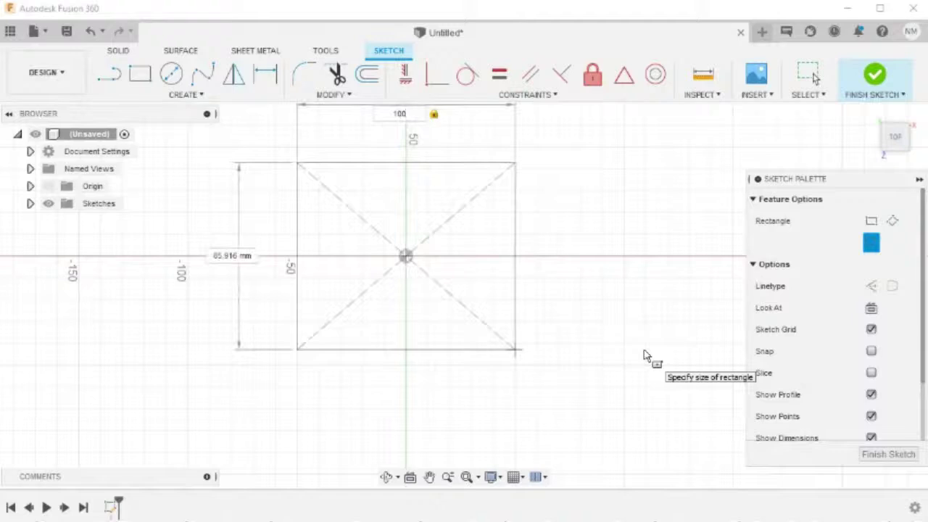
key(Tab)
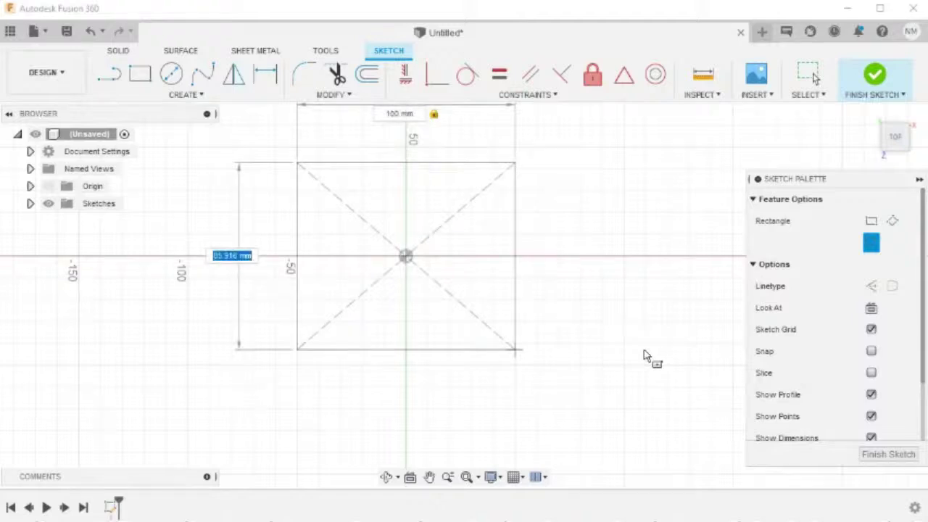
text(50)
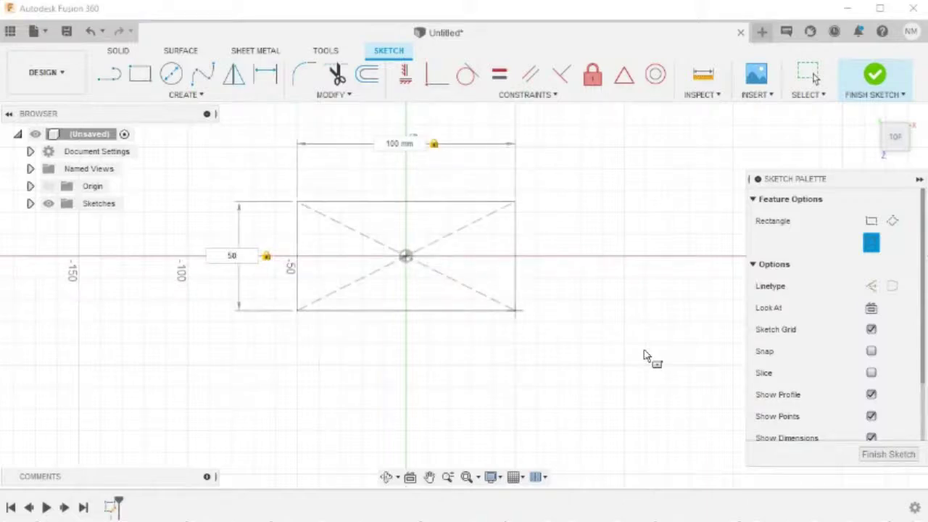
key(Return)
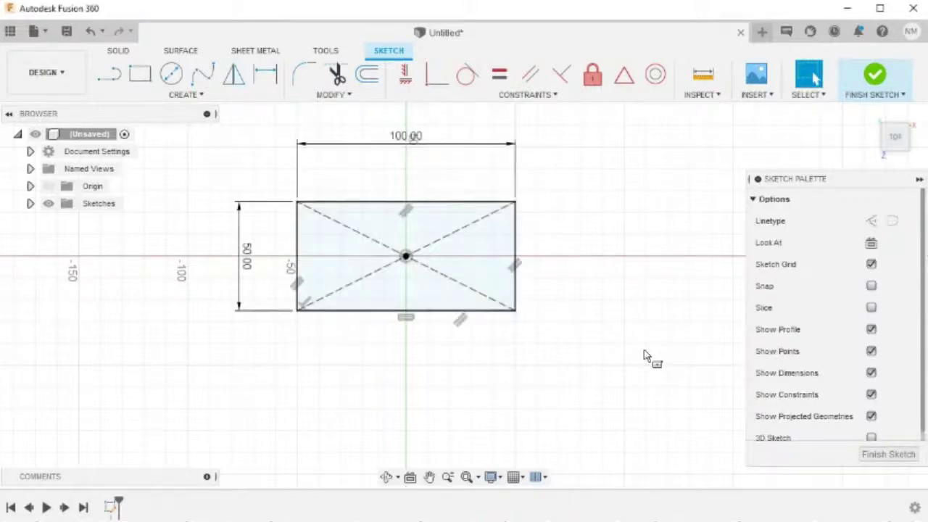
Step: Draw a 9 mm diameter circle centred on the upper half of the rectangle's left edge
scroll(416, 329, up, 3)
mouse_move(379, 254)
middle_down()
mouse_move(511, 332)
mouse_move(514, 314)
middle_up()
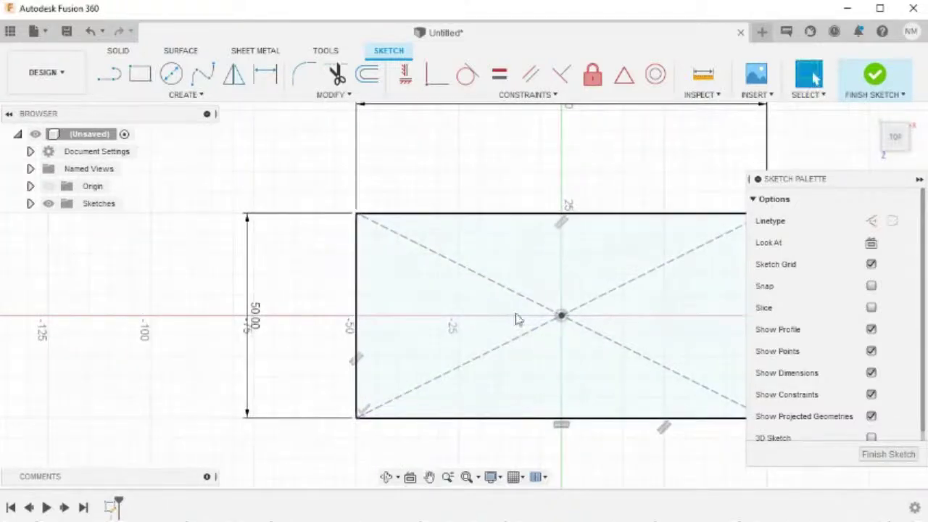
key(c)
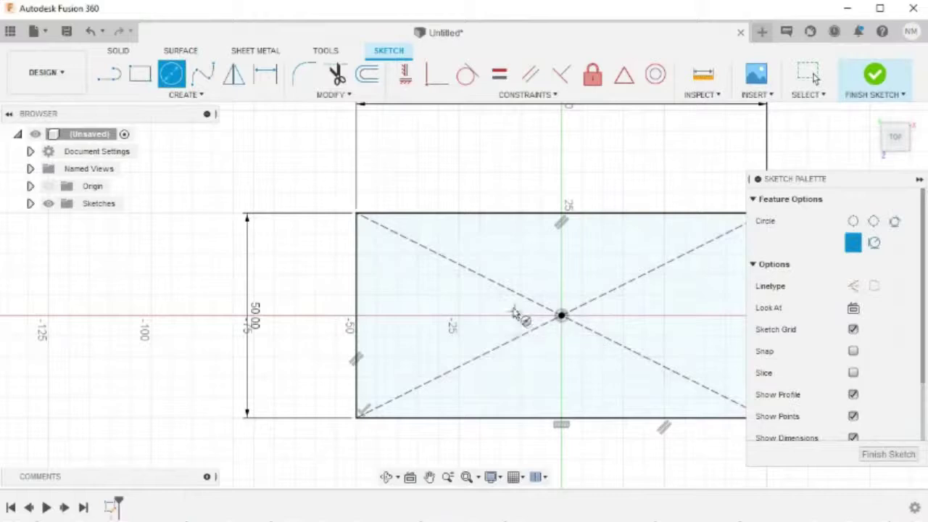
click(357, 267)
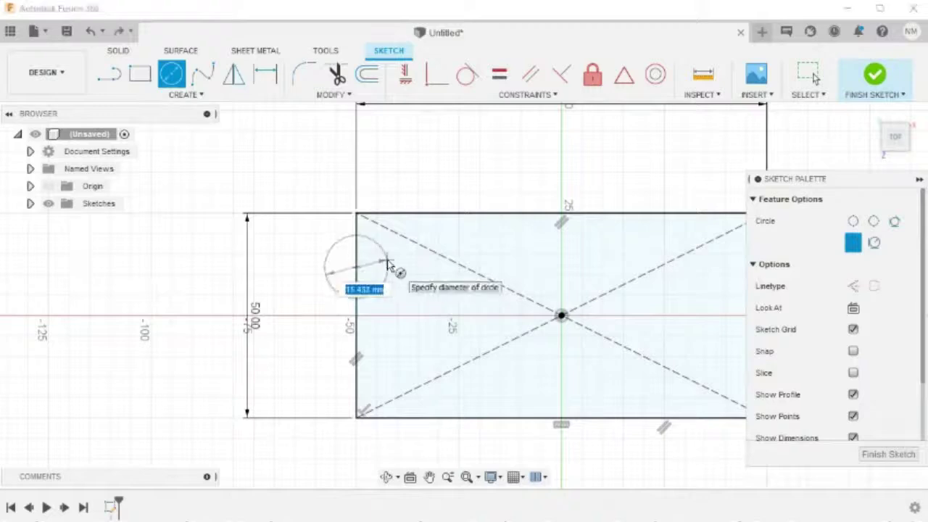
text(9)
key(Return)
key(Escape)
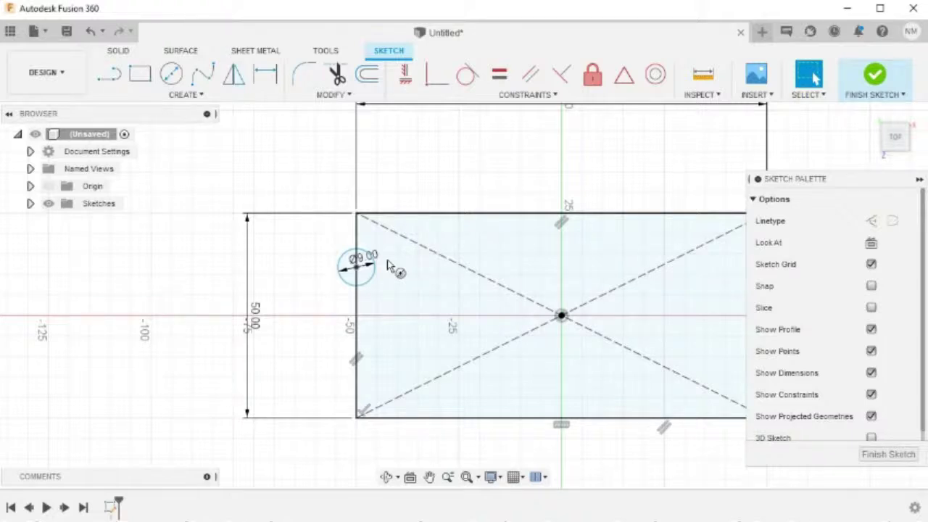
Step: Add a concentric 5 mm diameter circle inside the 9 mm circle and move both diameter labels outside the rectangle
key(c)
scroll(384, 268, up, 5)
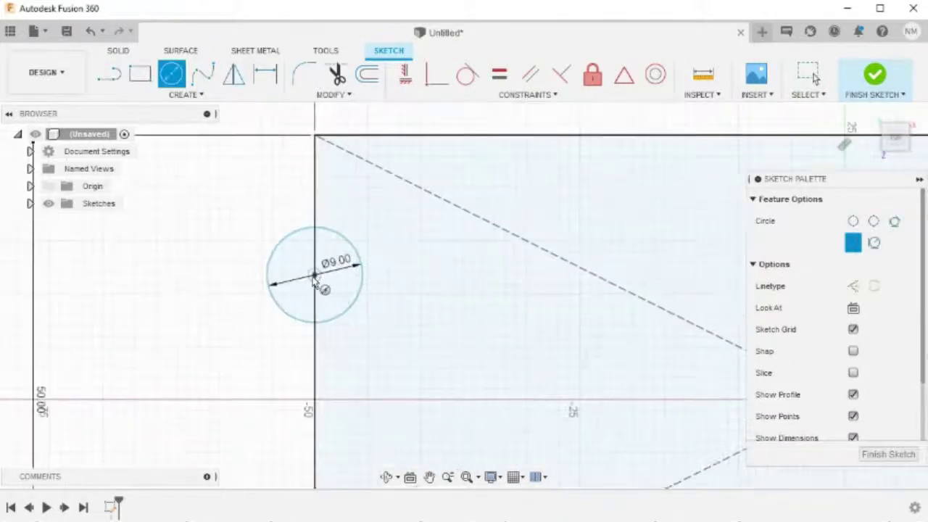
click(314, 275)
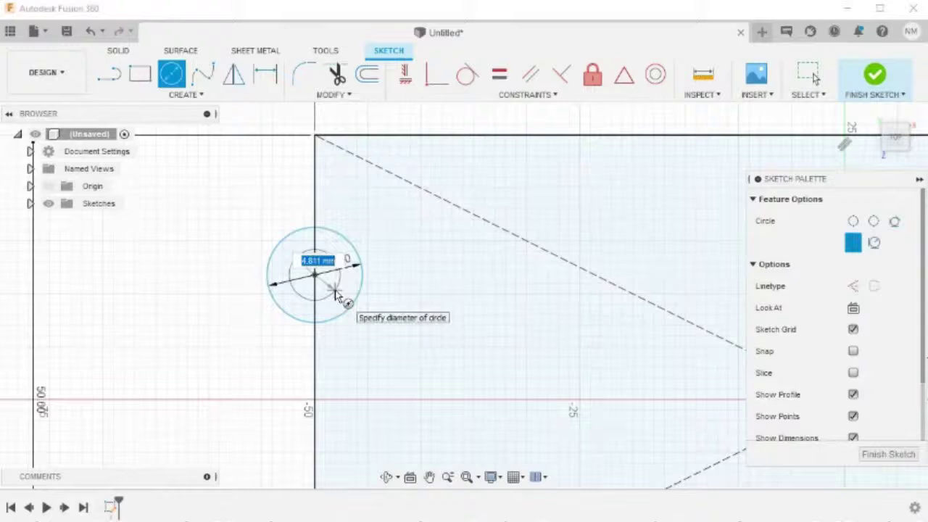
text(5)
key(Return)
key(Escape)
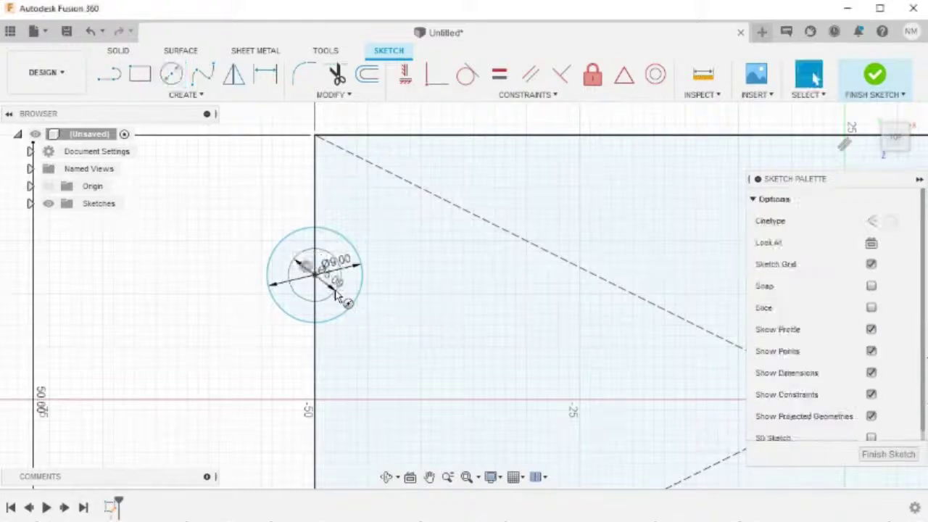
scroll(349, 288, down, 2)
mouse_move(345, 284)
mouse_down()
mouse_move(288, 201)
mouse_move(233, 187)
mouse_up()
drag(339, 265, 224, 223)
scroll(463, 399, down, 5)
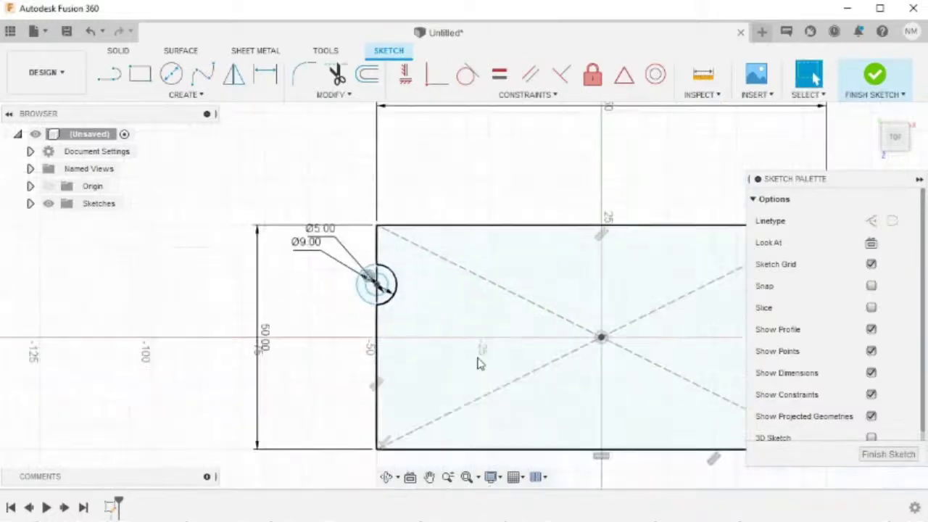
Step: Dimension the circles' centre 12.5 mm vertically from the origin and finish the sketch
key(d)
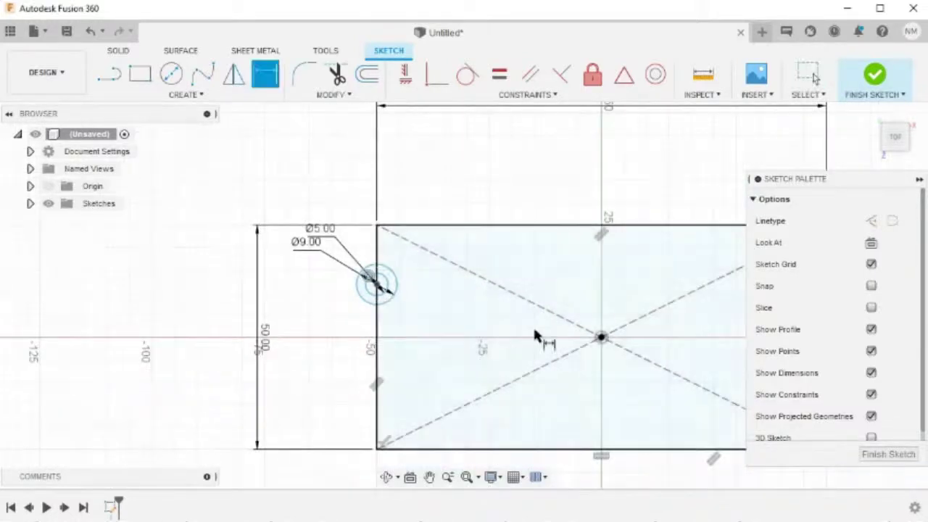
click(602, 340)
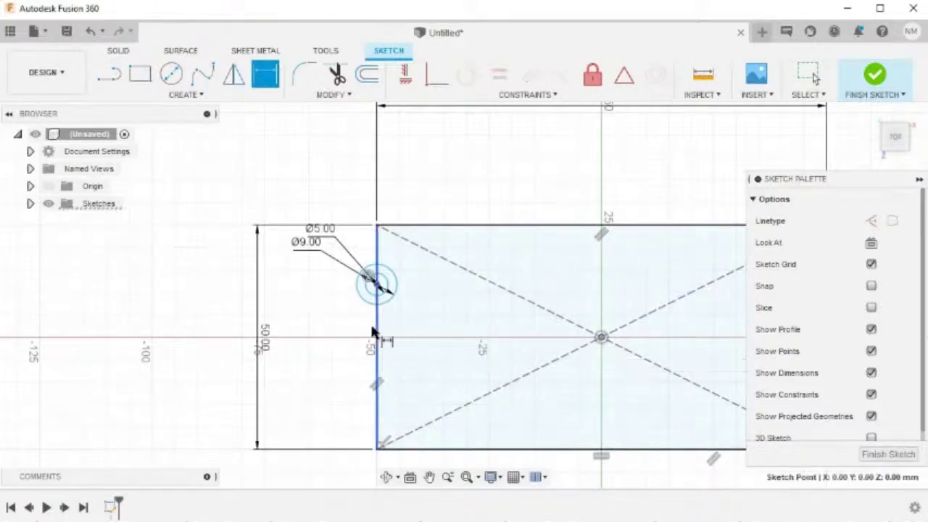
click(375, 283)
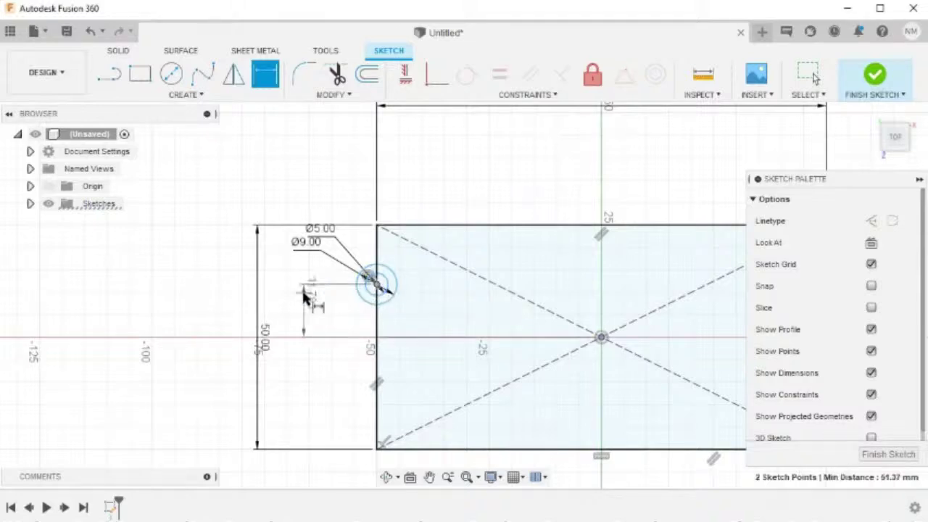
click(169, 294)
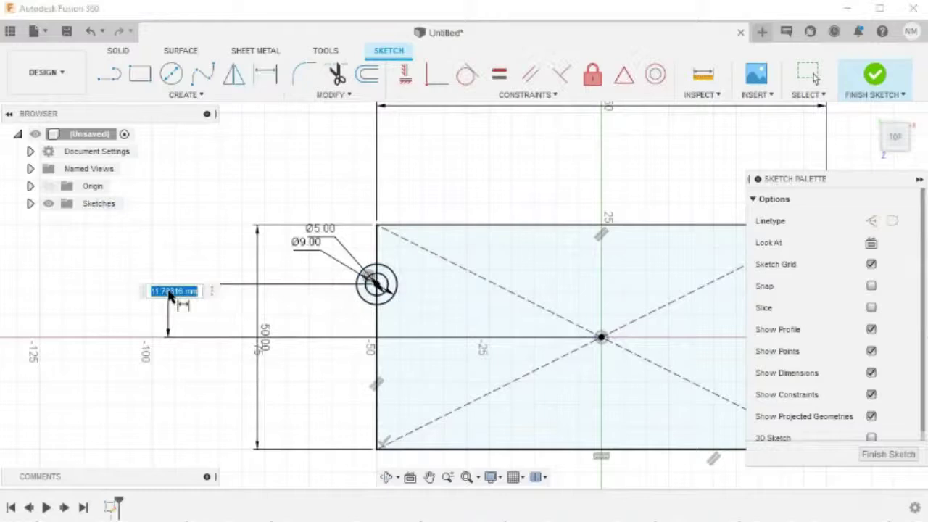
text(12)
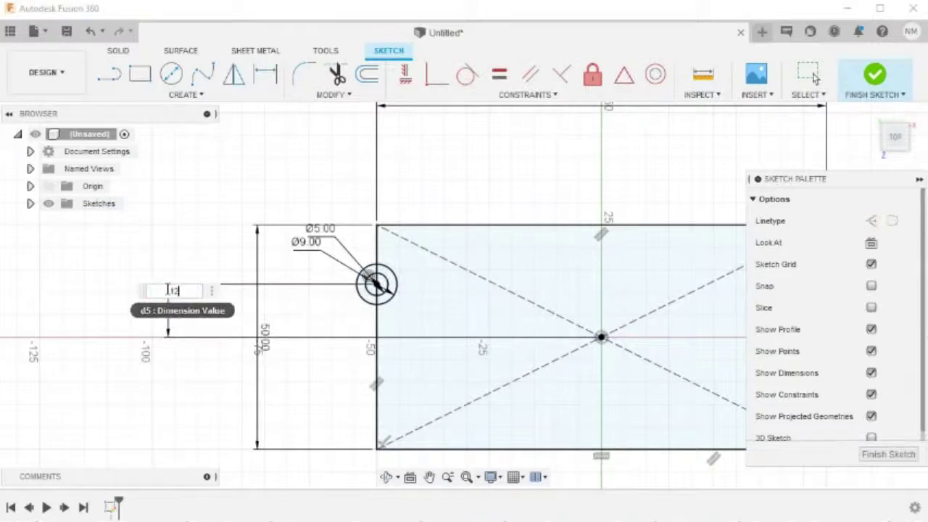
text(.5)
key(Return)
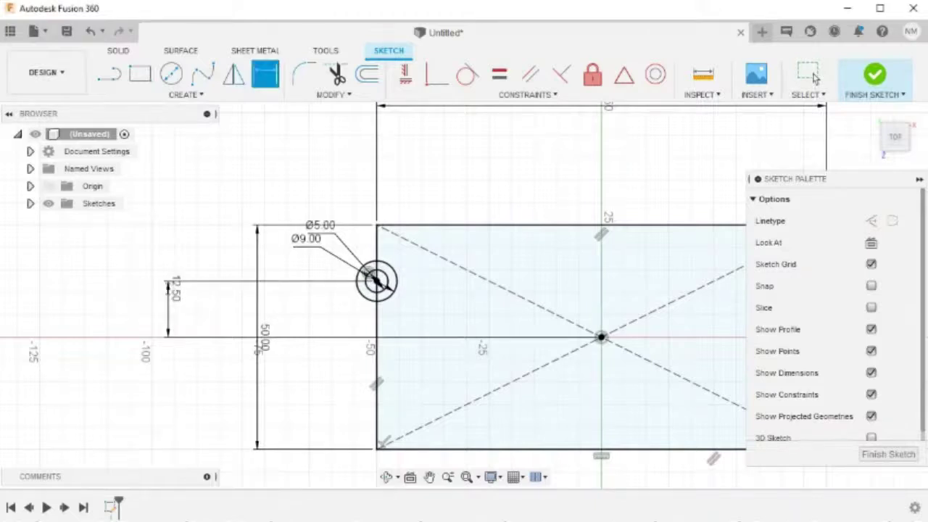
scroll(546, 376, down, 1)
middle_drag(545, 376, 416, 350)
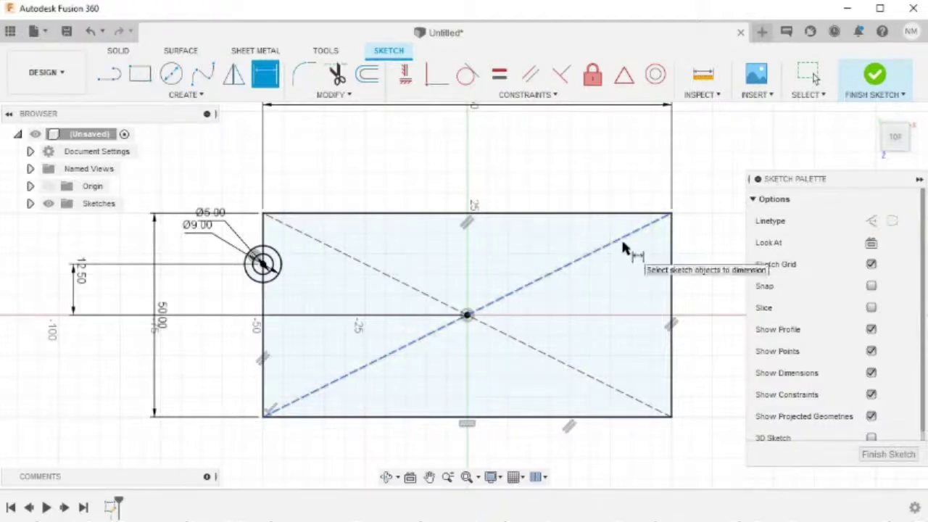
click(874, 75)
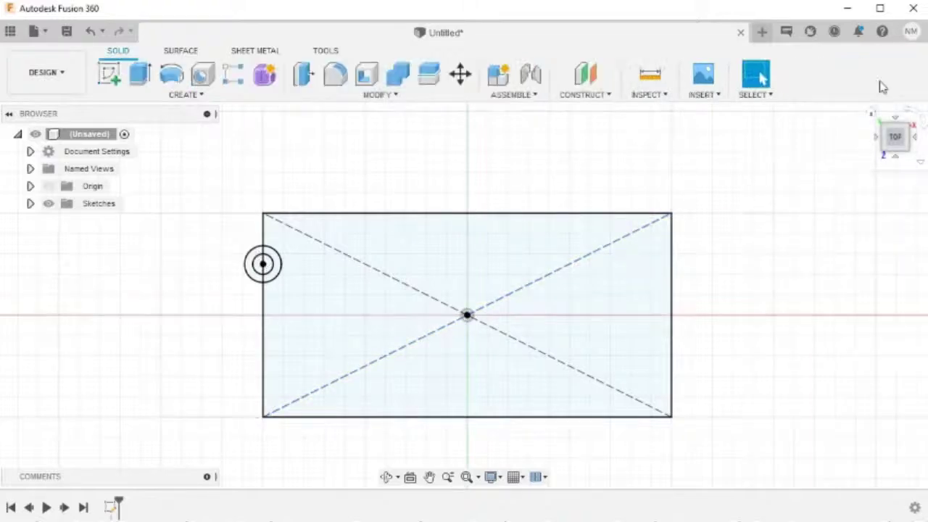
Step: Start a sketch on the front vertical plane and draw a 60 mm horizontal line about 25 mm above the base rectangle
click(871, 114)
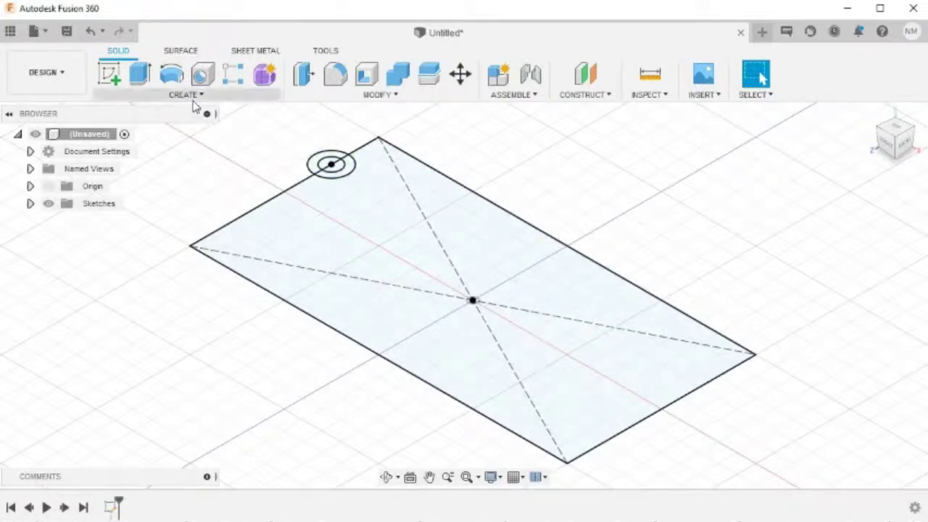
click(108, 75)
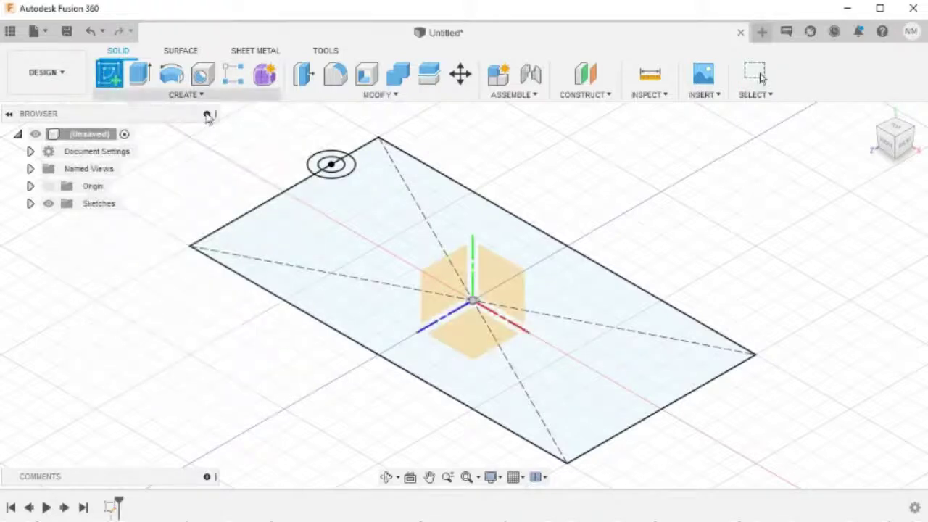
click(509, 284)
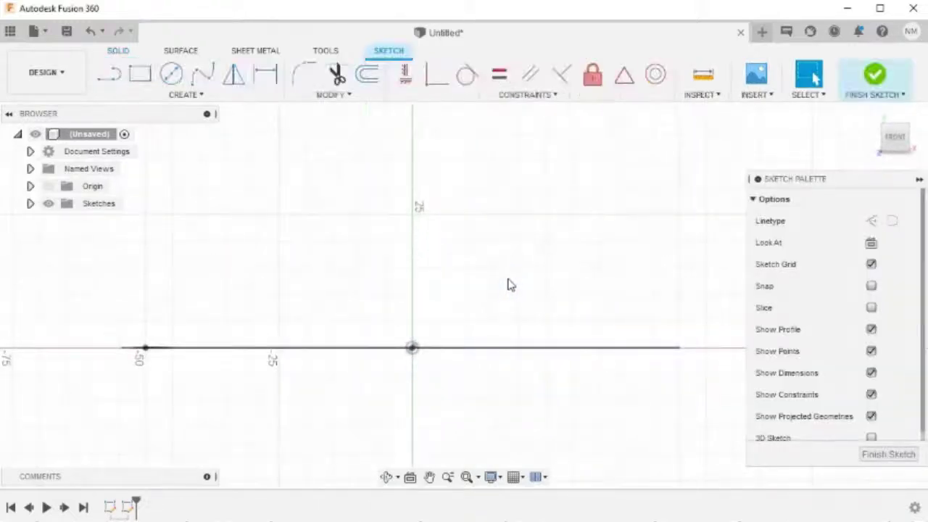
key(l)
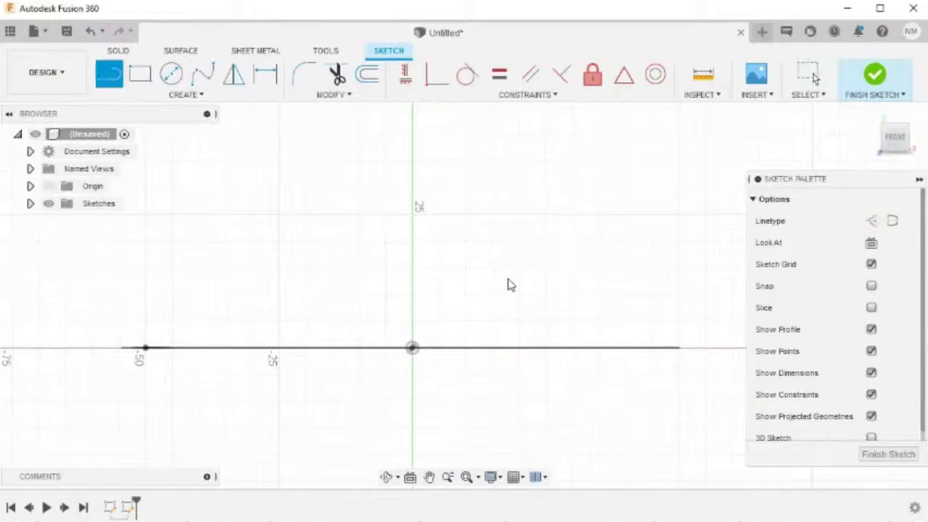
click(279, 216)
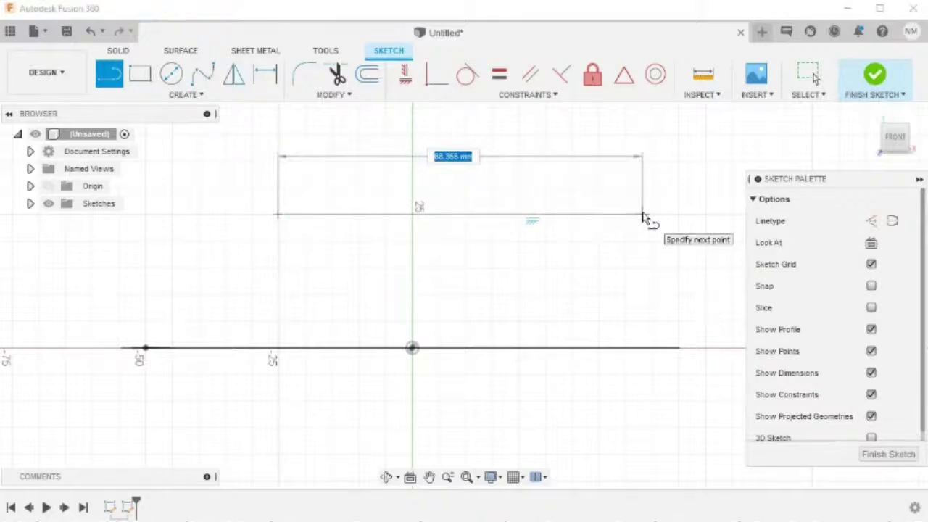
text(60)
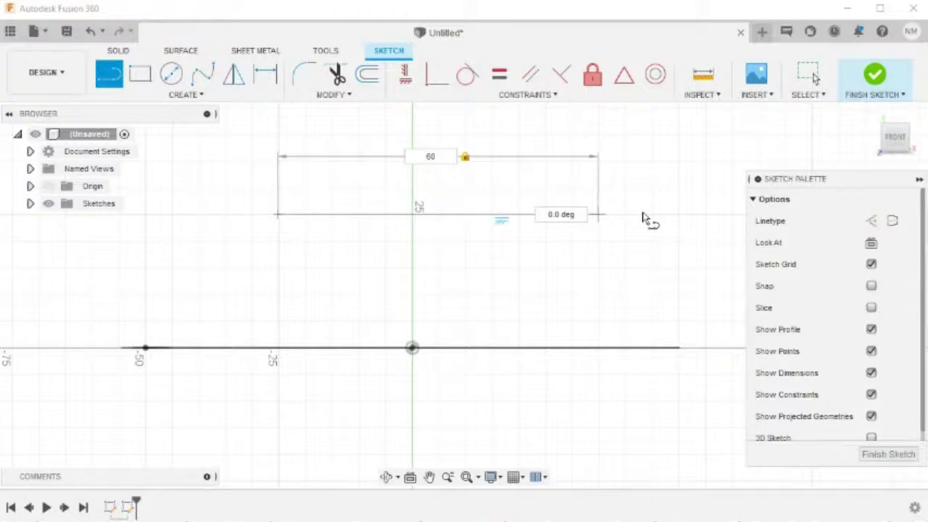
key(Escape)
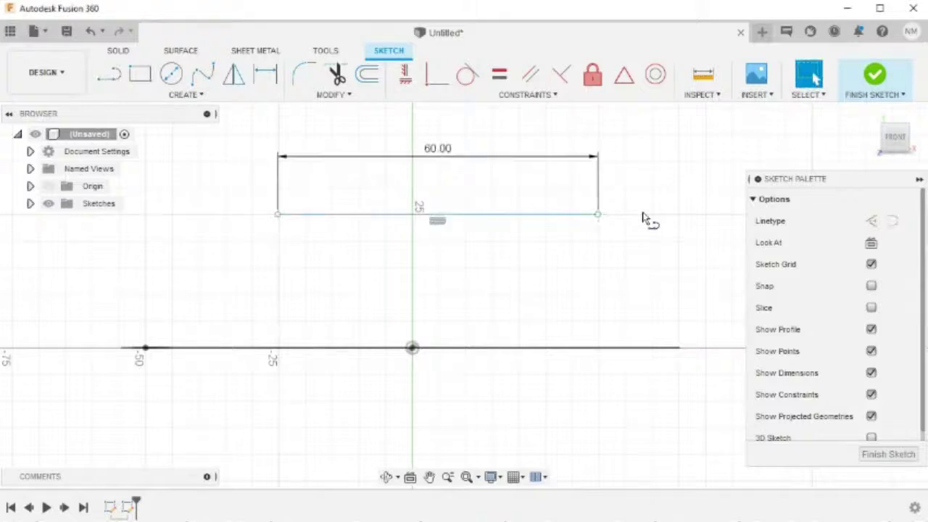
Step: Draw a sloped line down from the 60 mm line's left end, continuing into a short line leftward, parallel to the 60 mm line
right_click(649, 229)
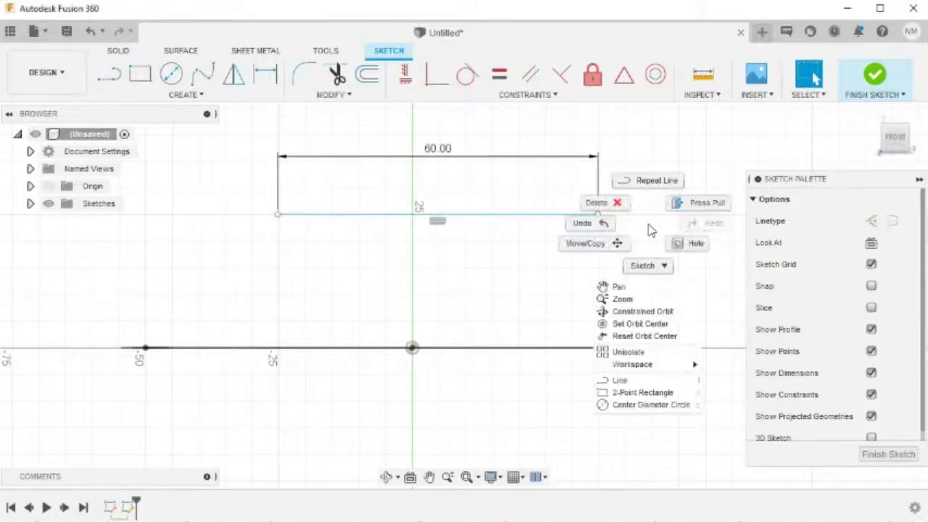
click(651, 185)
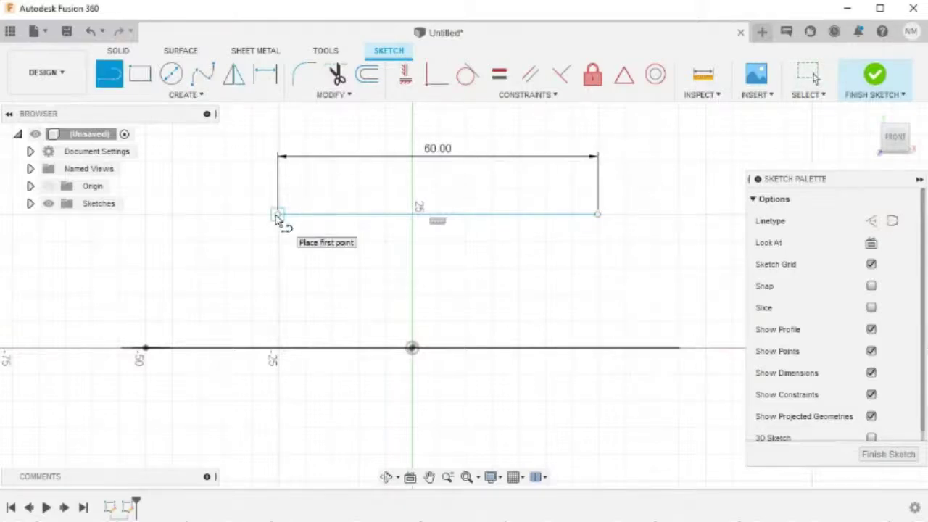
mouse_move(276, 218)
mouse_down()
mouse_move(219, 249)
mouse_move(193, 335)
mouse_up()
click(193, 335)
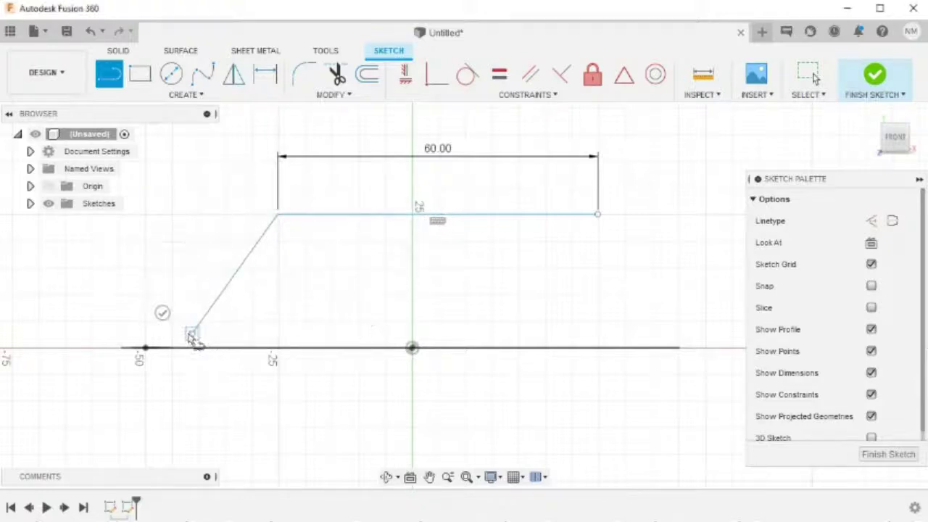
click(74, 335)
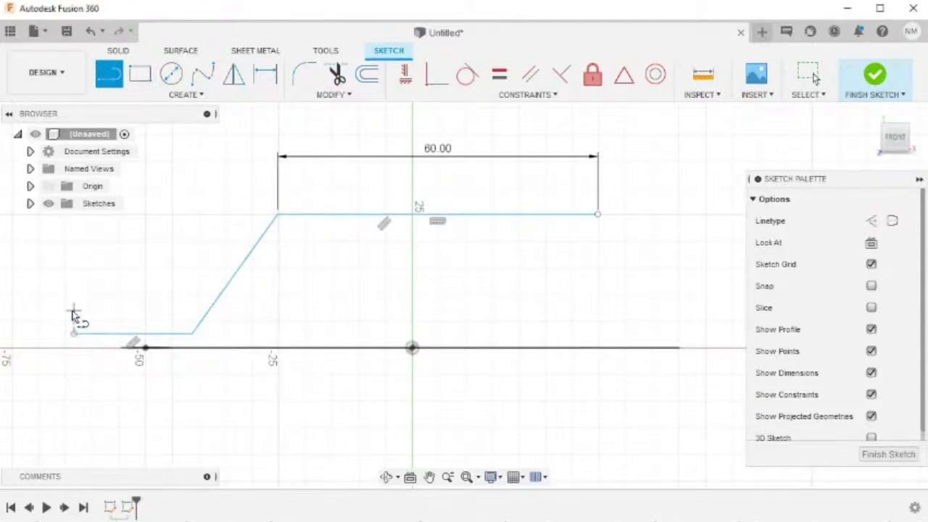
Step: Dimension the 60 mm line's height above the origin as 30 mm
key(d)
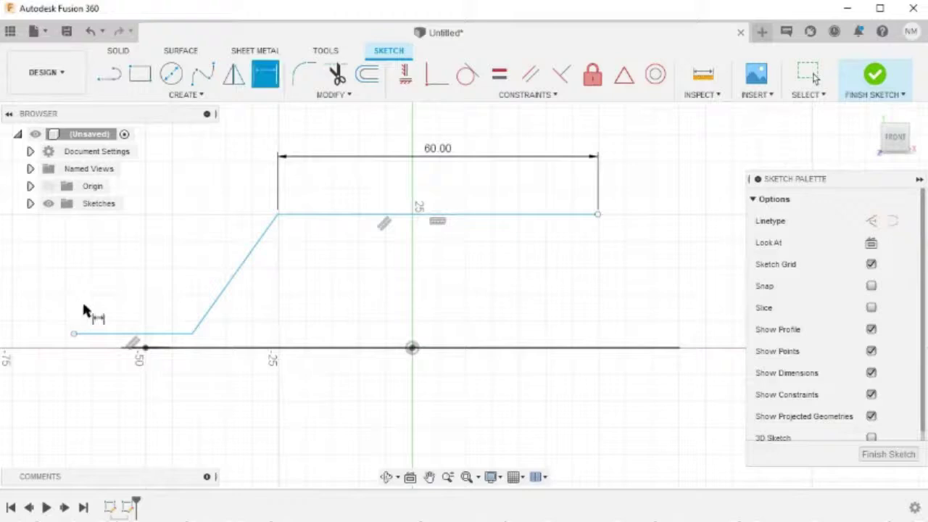
click(355, 217)
click(411, 348)
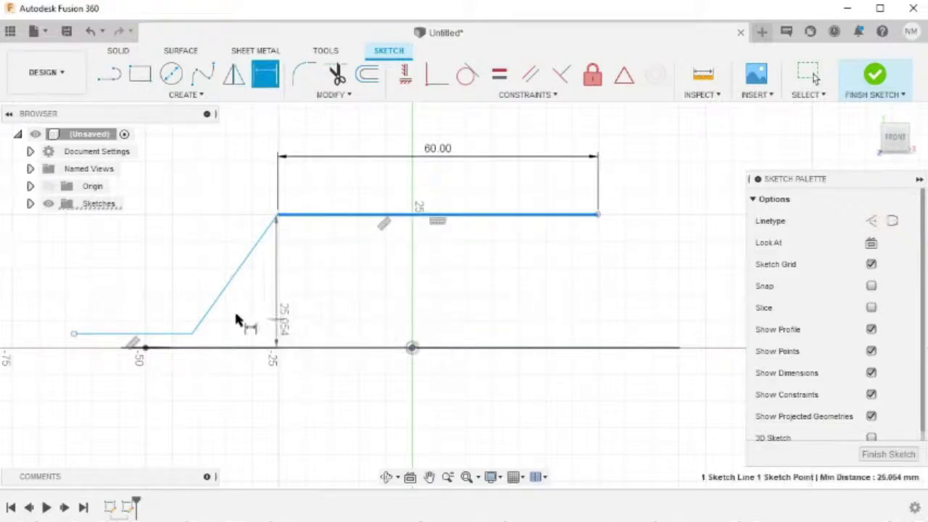
click(42, 308)
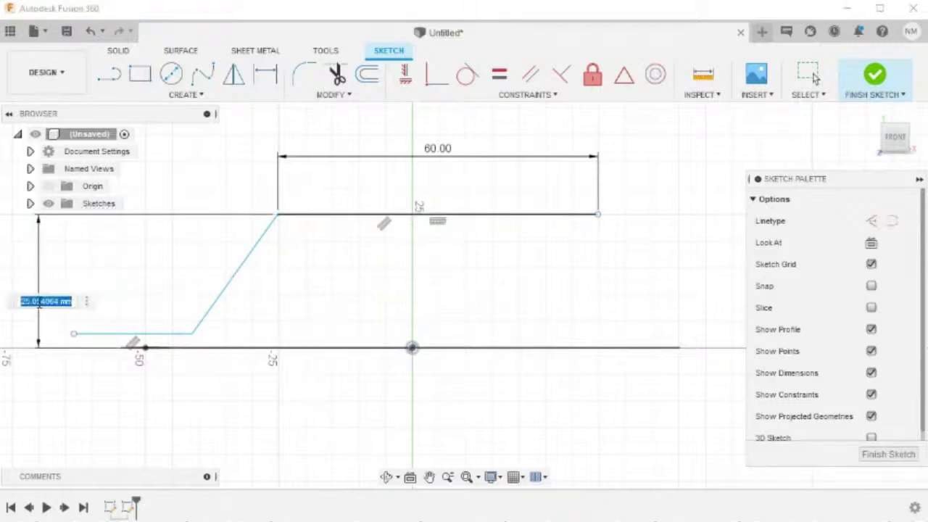
text(38)
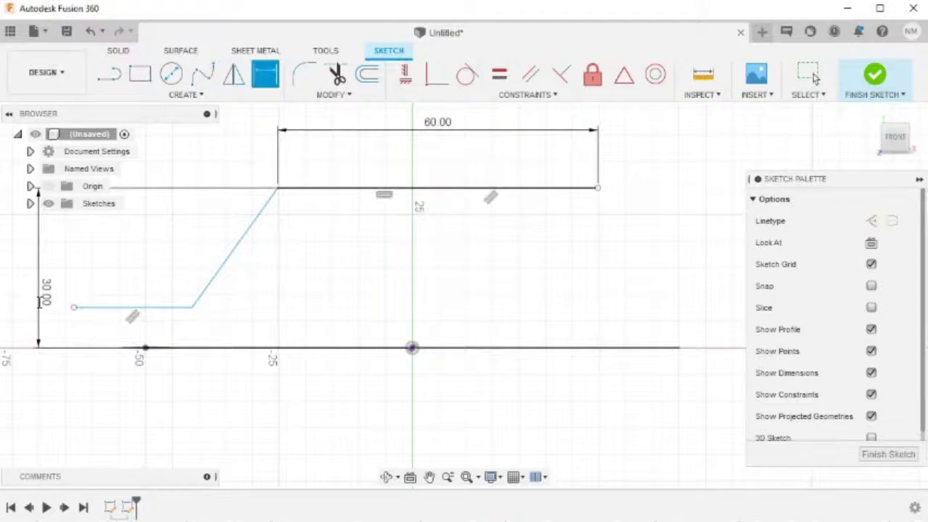
key(Escape)
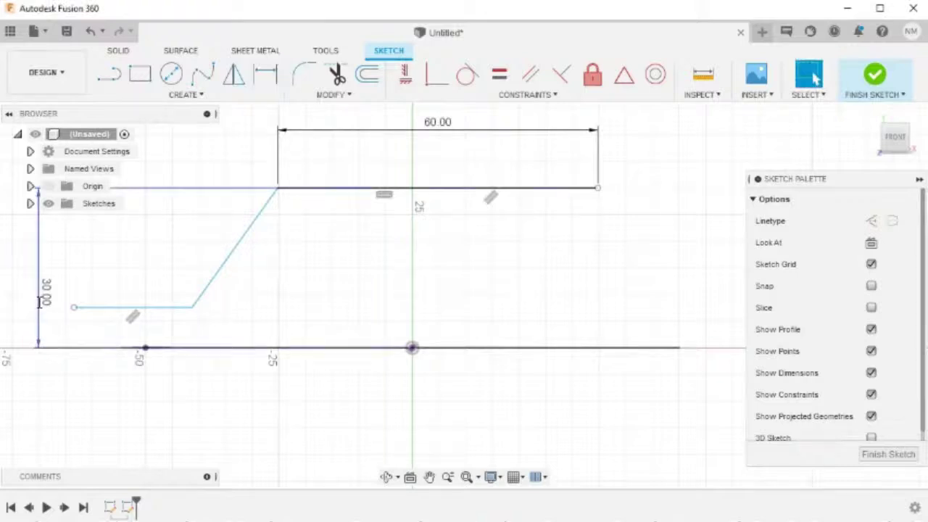
Step: Reposition the short lower line and align its corner with the sloped line to the origin using a Horizontal/Vertical constraint
mouse_move(165, 314)
mouse_down()
mouse_move(162, 257)
mouse_move(167, 307)
mouse_move(182, 253)
mouse_move(180, 321)
mouse_up()
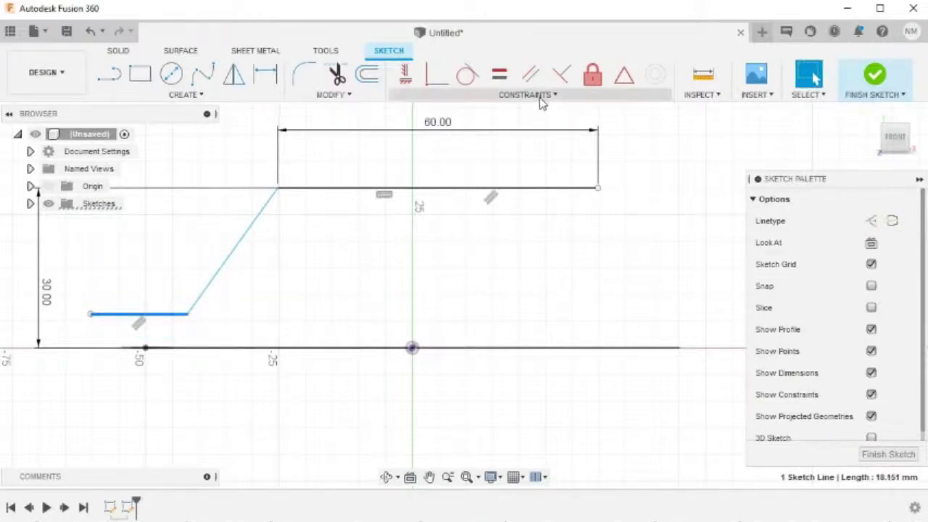
click(498, 248)
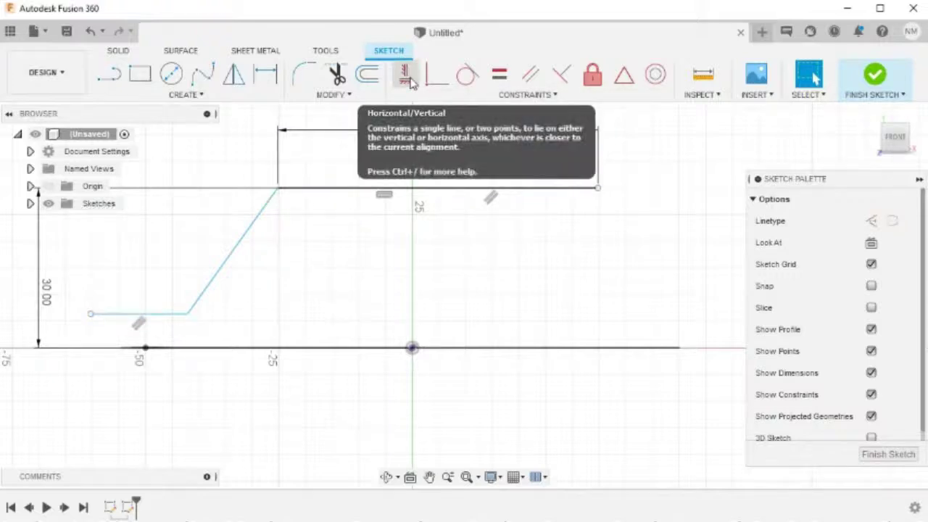
click(408, 79)
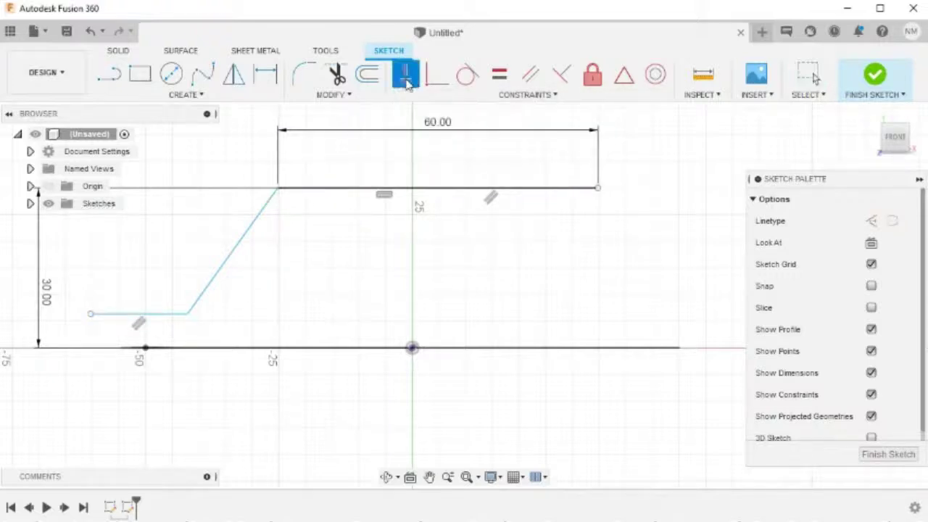
click(187, 315)
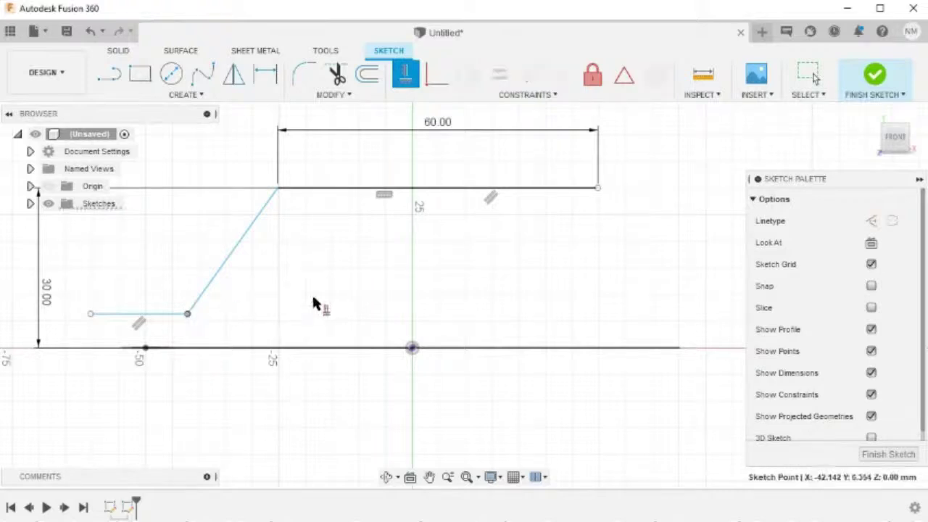
click(412, 349)
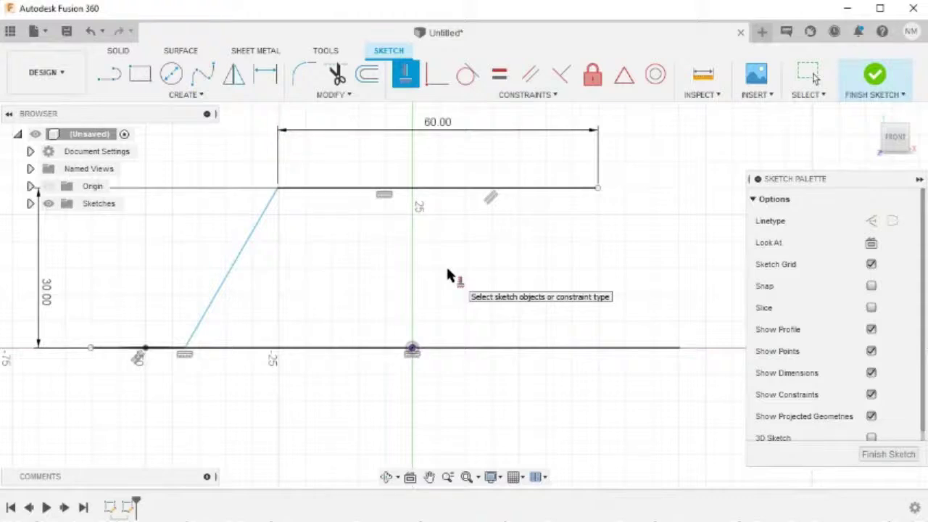
Step: Draw a vertical line from the origin up to the 60 mm line and convert it to construction geometry
key(l)
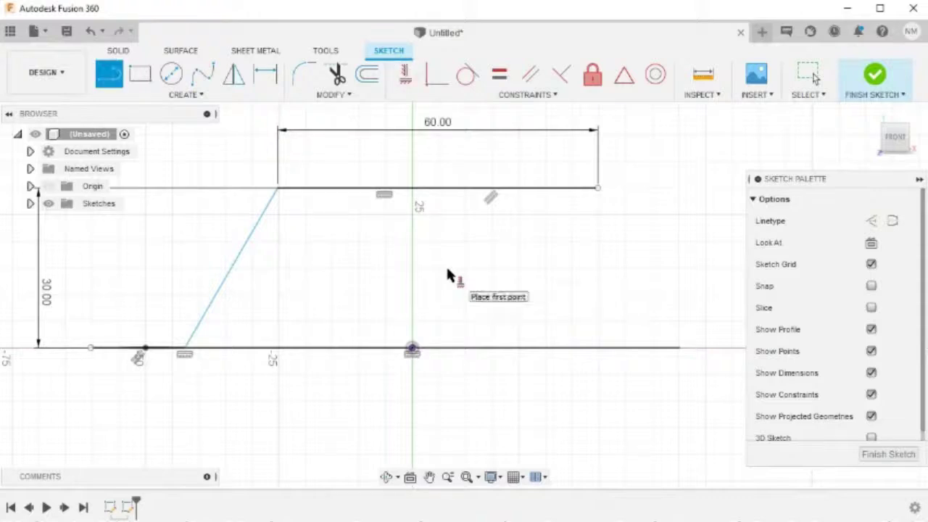
click(412, 349)
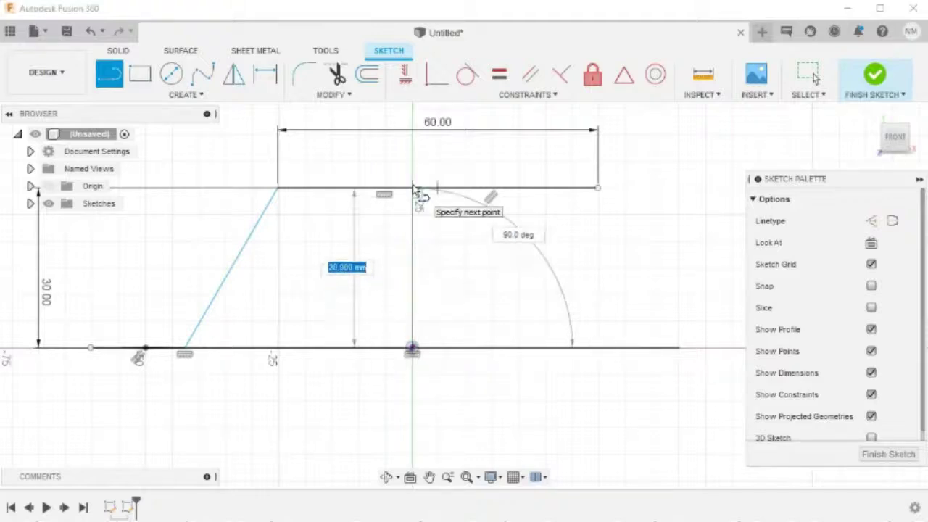
double_click(413, 188)
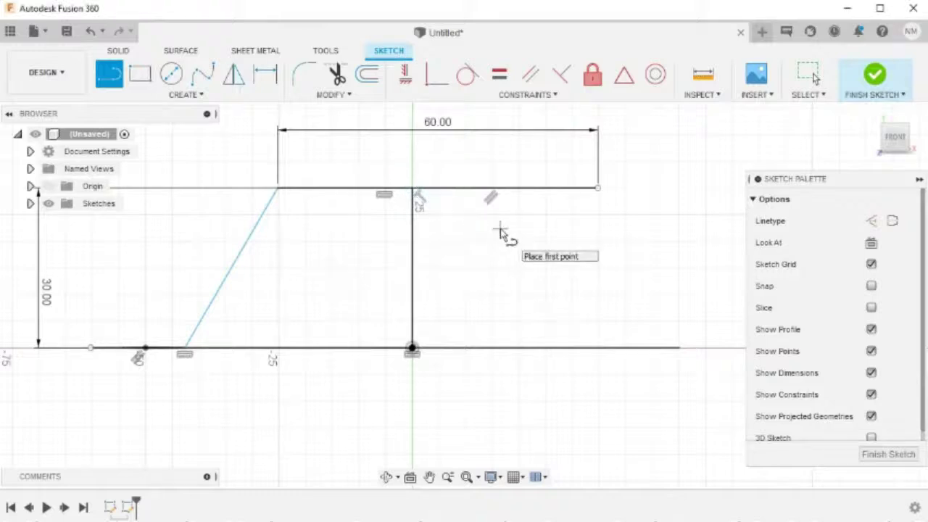
key(Escape)
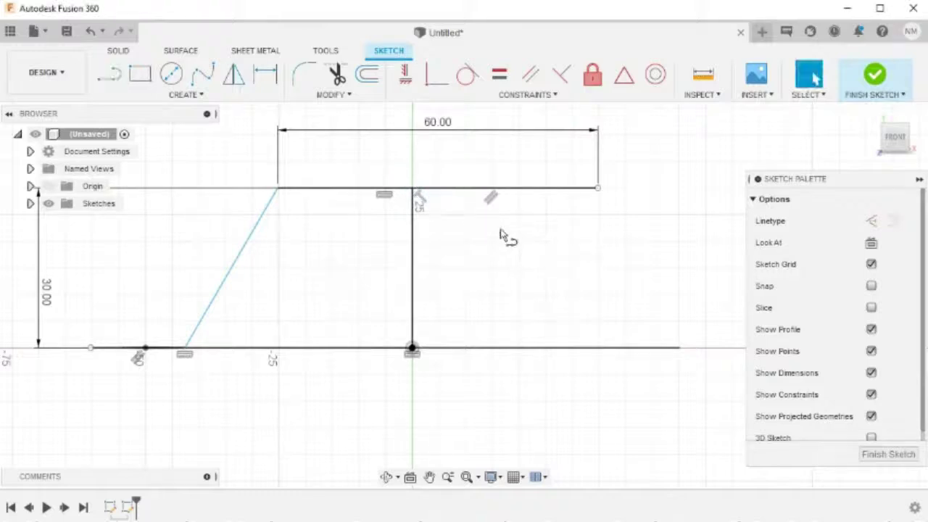
click(416, 253)
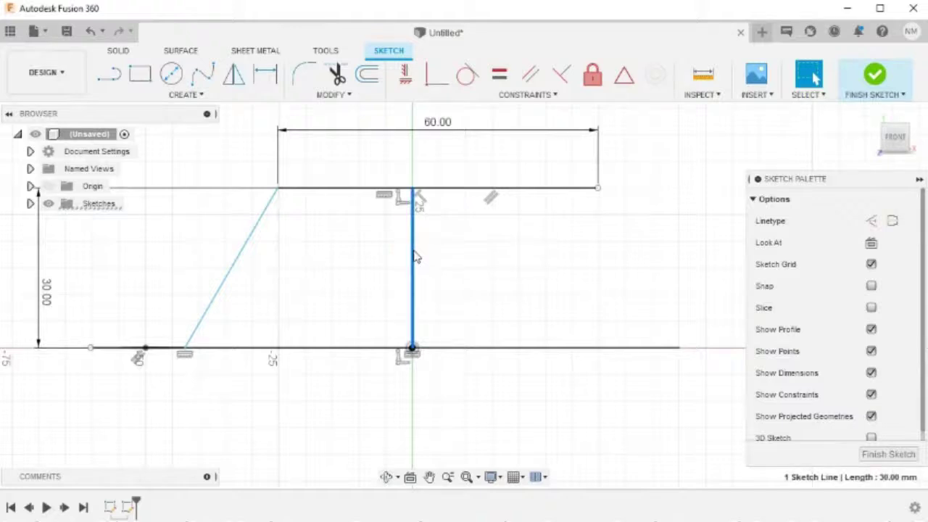
key(x)
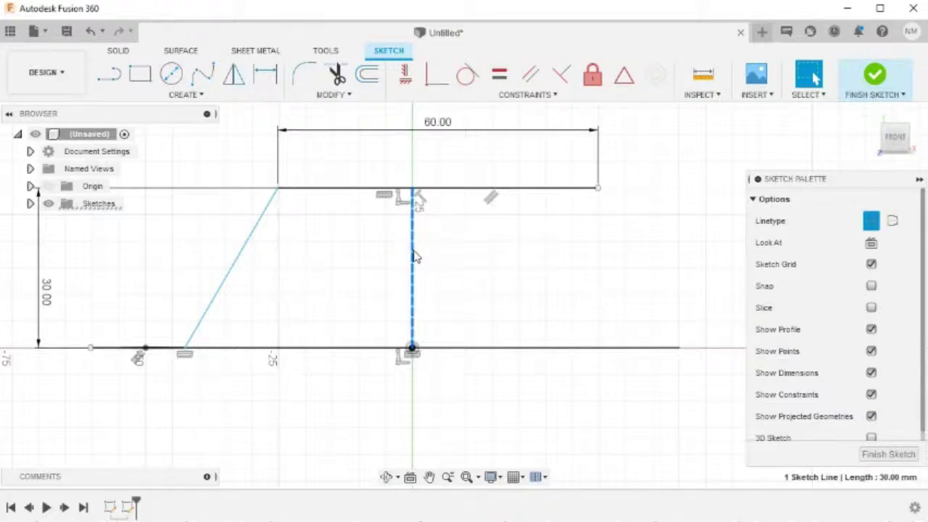
click(508, 255)
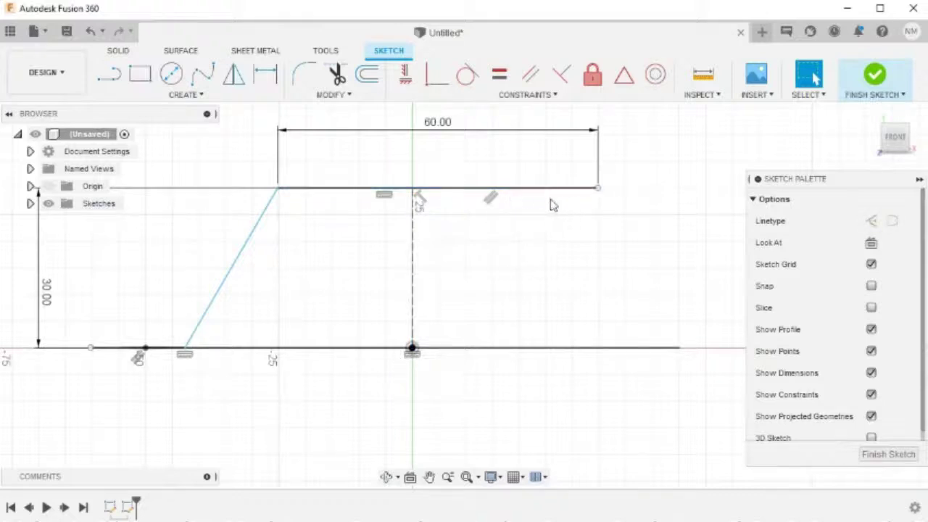
Step: Break the 60 mm line where it meets the vertical construction line
key(s)
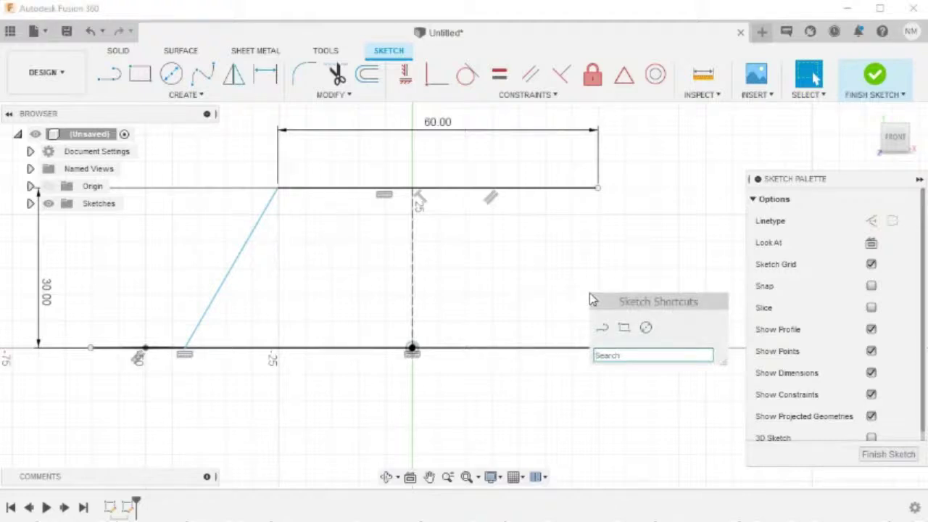
text(bre)
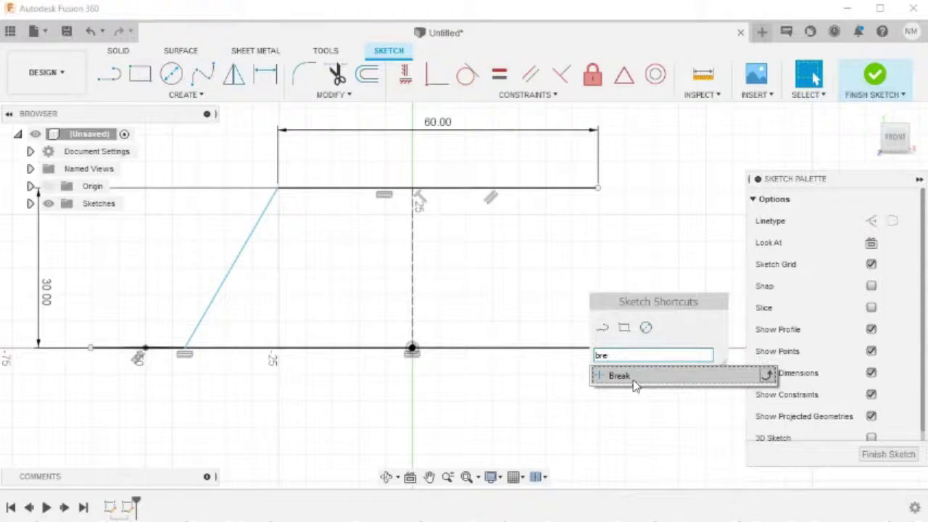
click(633, 385)
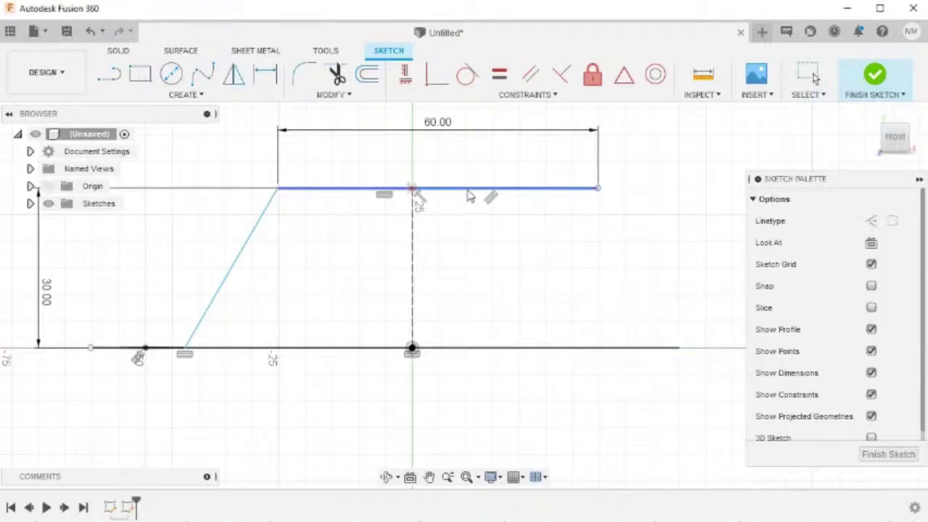
click(413, 190)
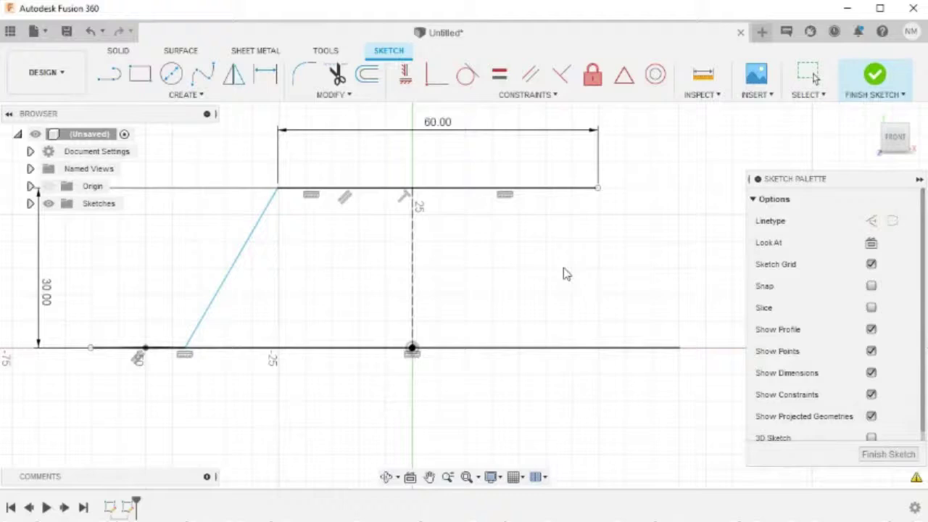
Step: Make the two outer endpoints of the 60 mm top line symmetric about the vertical construction line
click(557, 97)
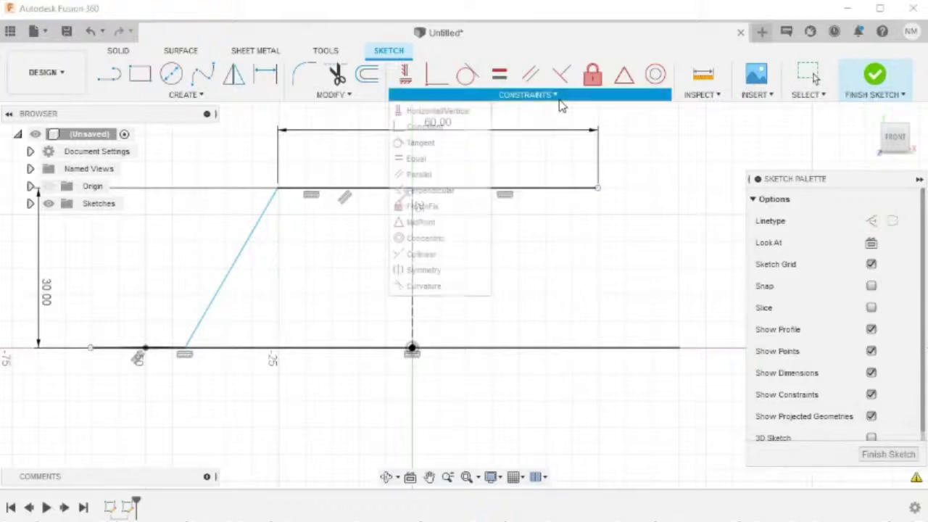
click(435, 271)
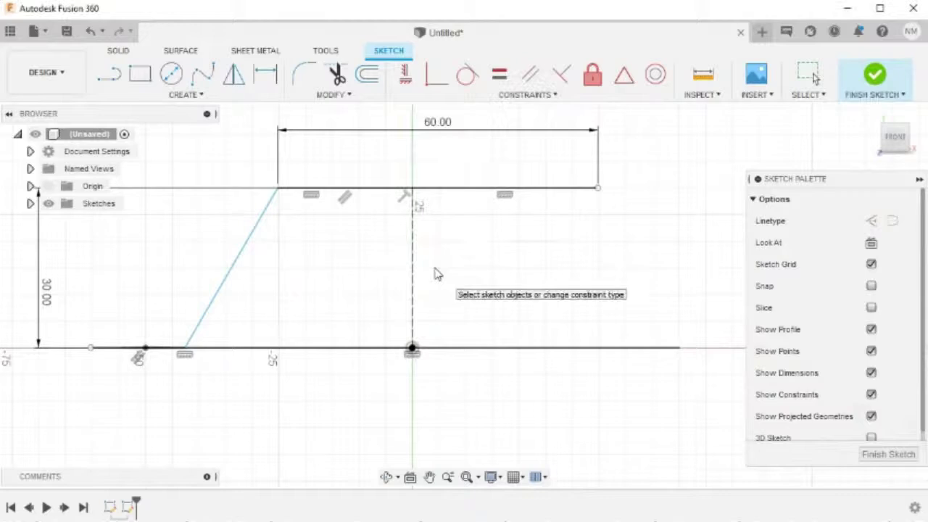
click(277, 187)
click(597, 188)
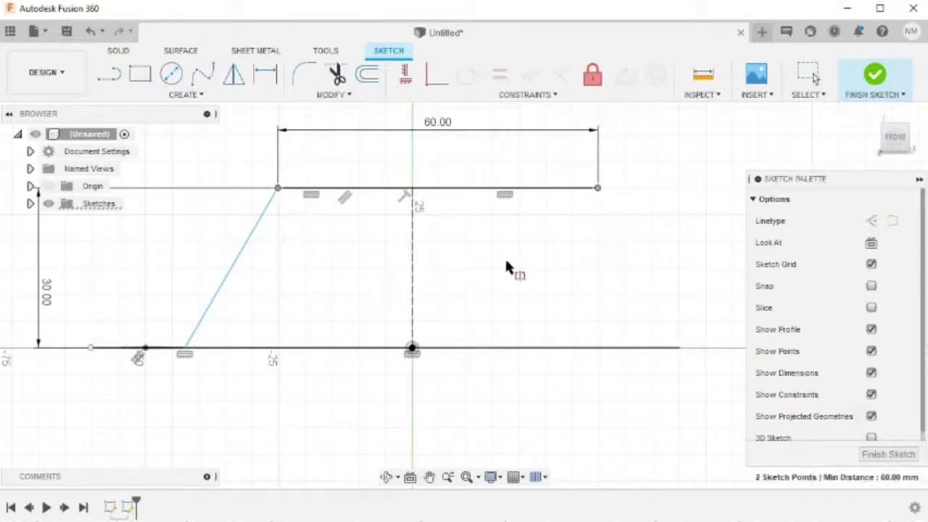
click(412, 267)
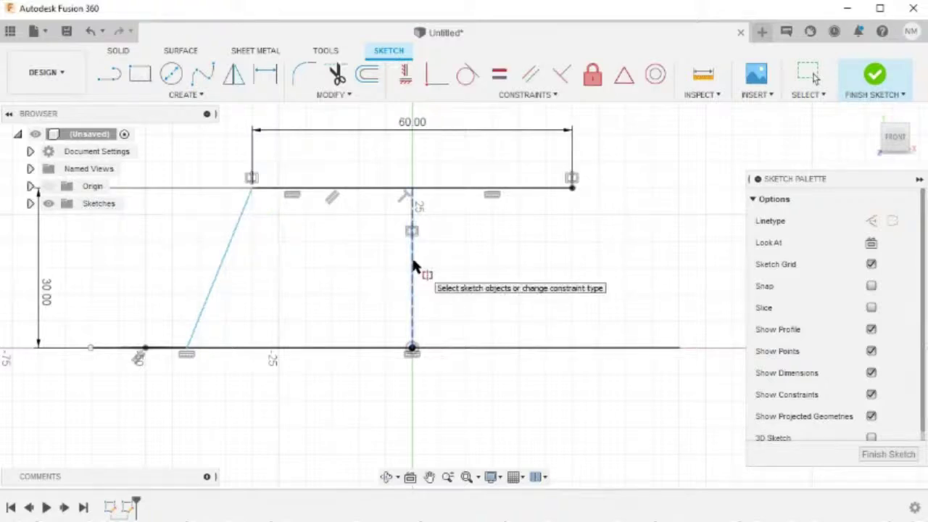
Step: Dimension the sloped line's lower end 42 mm horizontally from the origin
scroll(414, 267, up, 2)
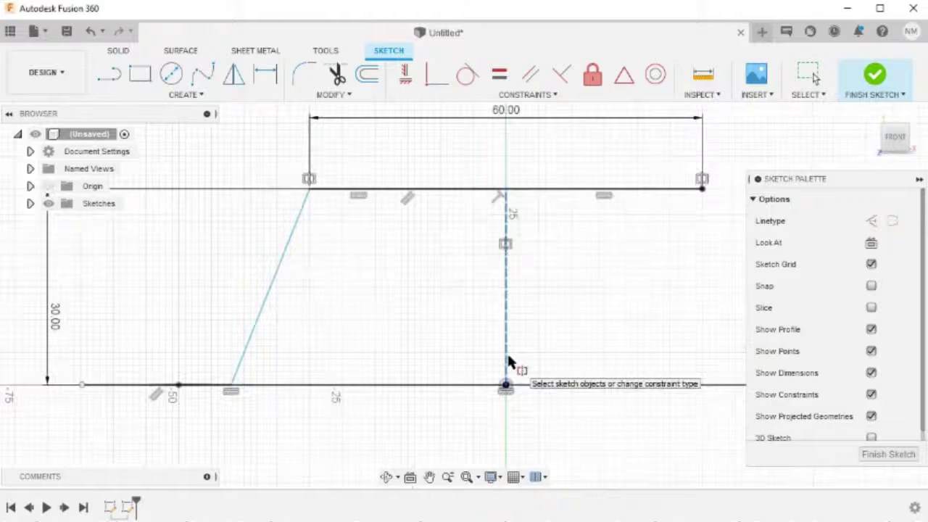
key(d)
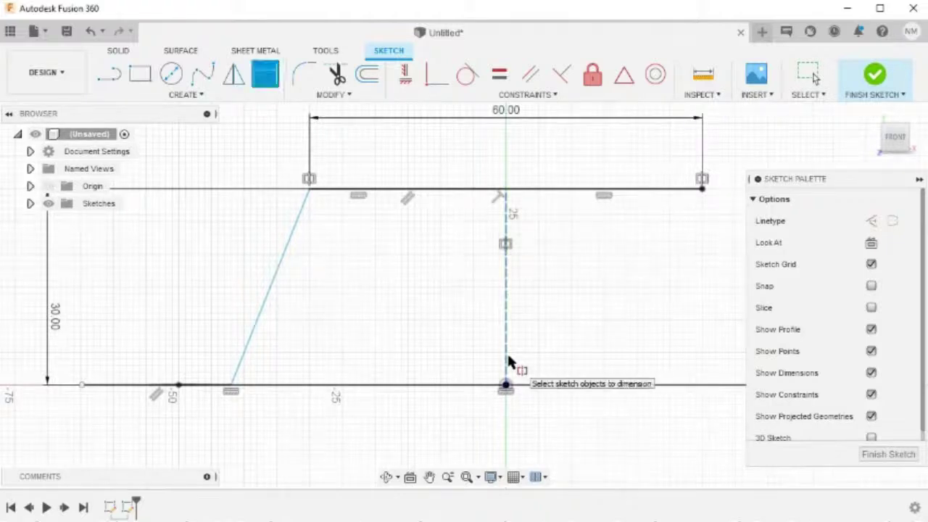
click(505, 389)
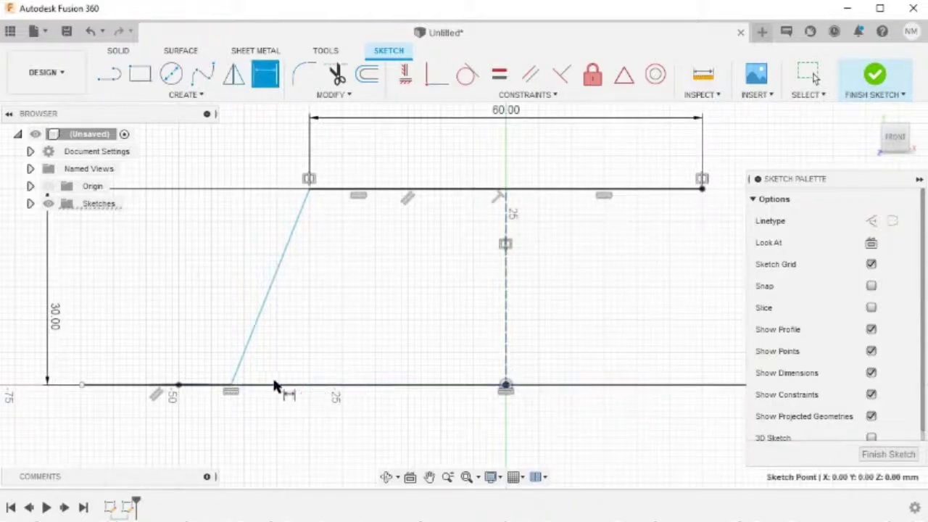
click(231, 385)
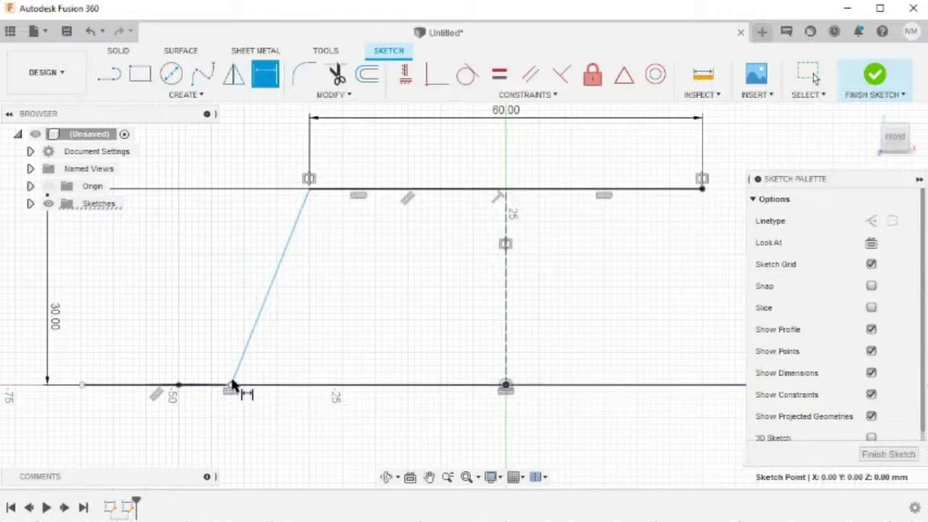
click(245, 456)
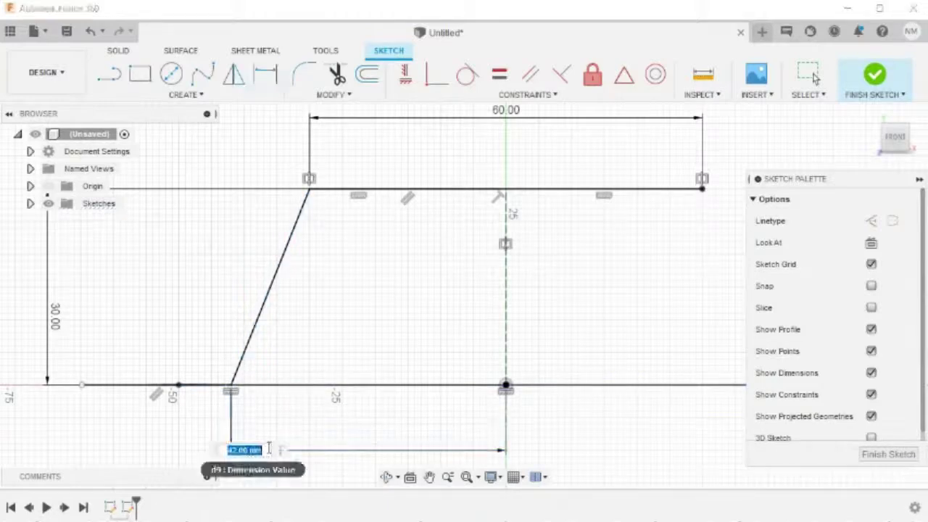
key(Return)
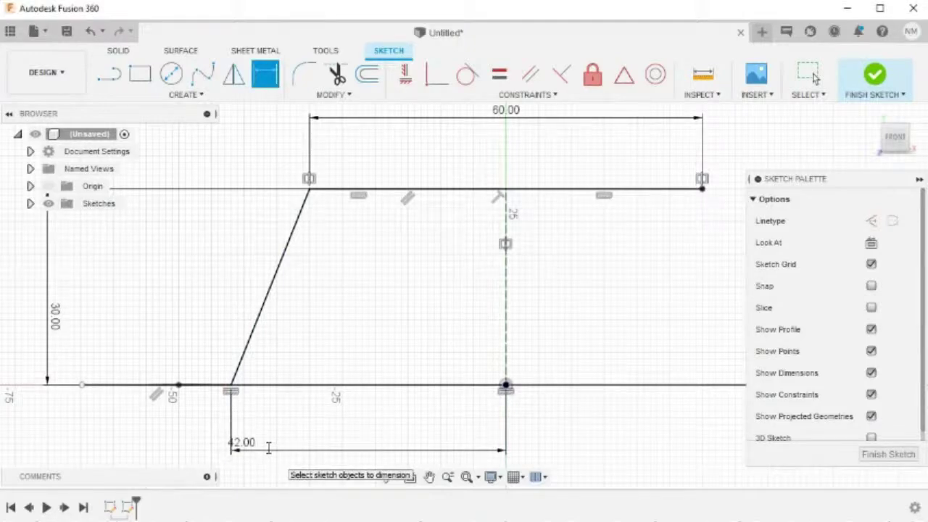
Step: Make the bottom line's free end coincident with the point on the base rectangle's left edge, and finish the sketch
key(Escape)
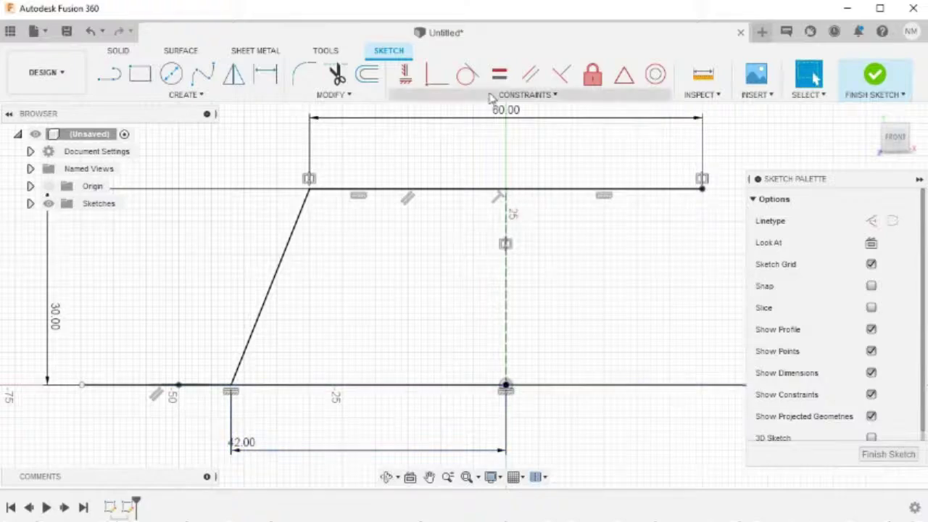
click(435, 75)
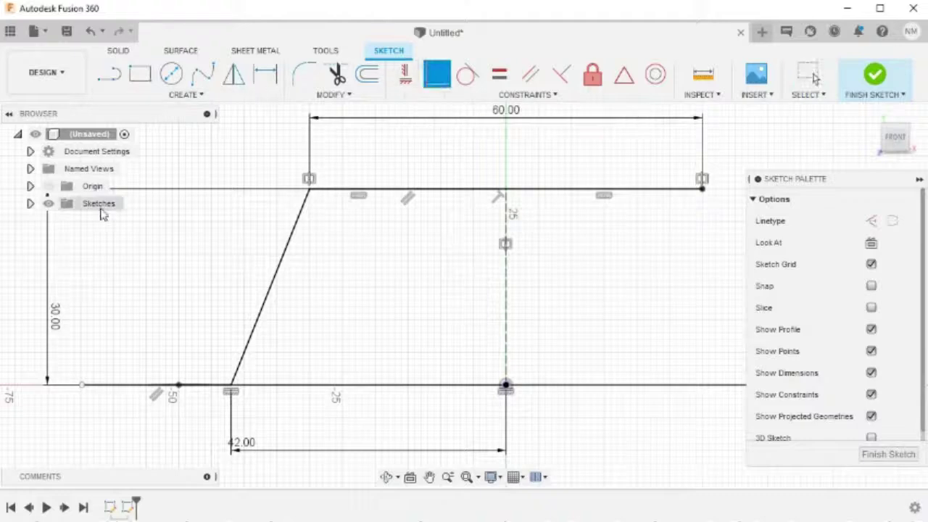
click(83, 385)
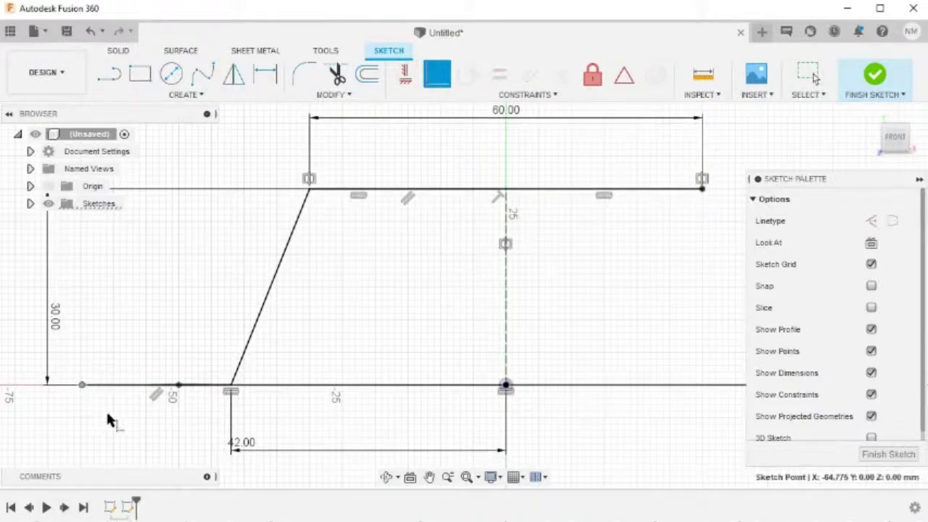
click(179, 386)
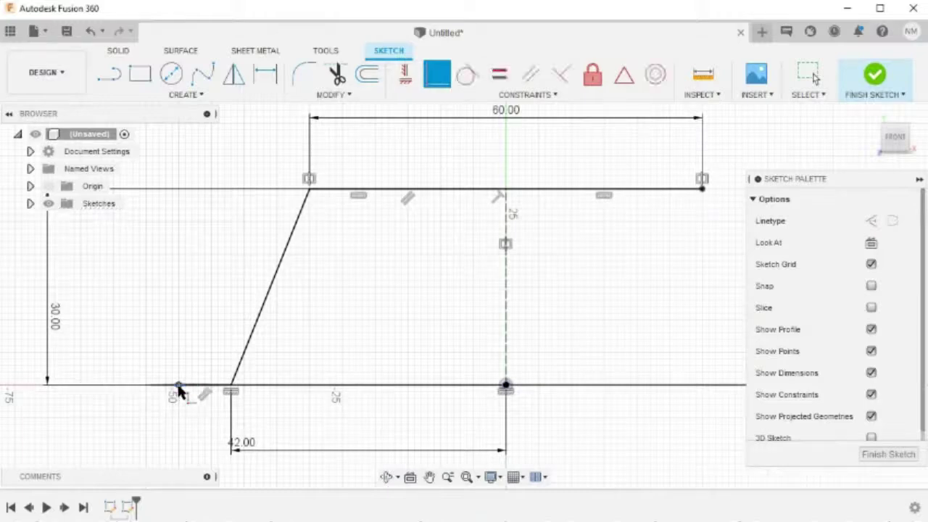
mouse_move(311, 407)
shift+middle_down()
mouse_move(360, 453)
mouse_move(356, 442)
mouse_move(290, 442)
mouse_move(323, 429)
shift+middle_up()
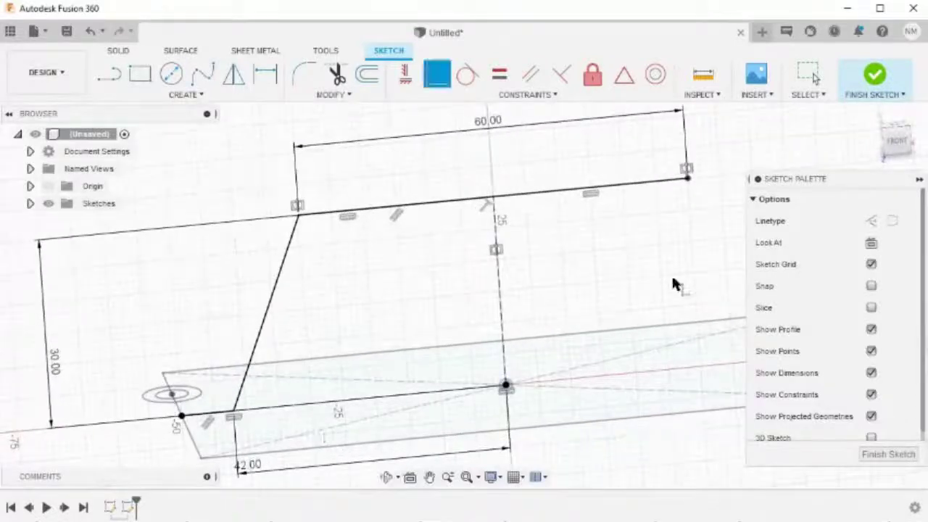
click(876, 75)
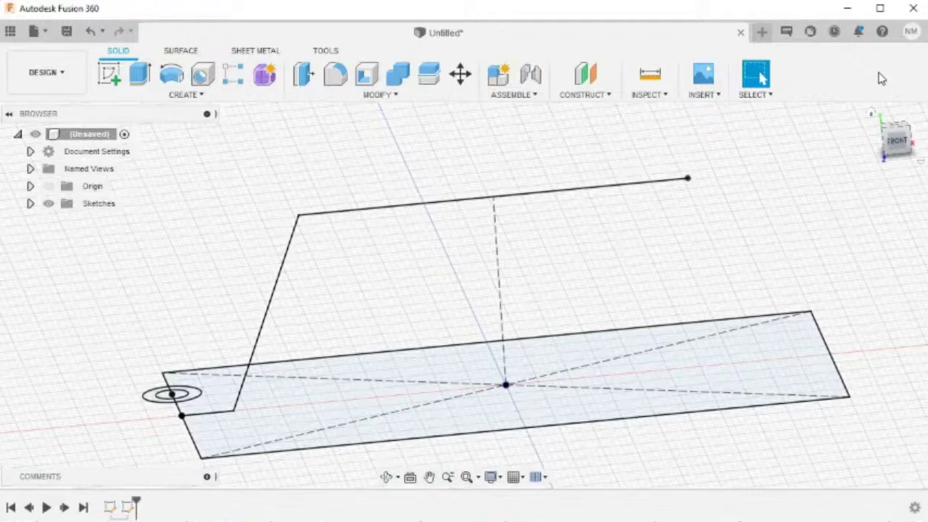
Step: Create a sheet metal flange from the open front-plane profile chain with a distance of -25 mm
click(872, 114)
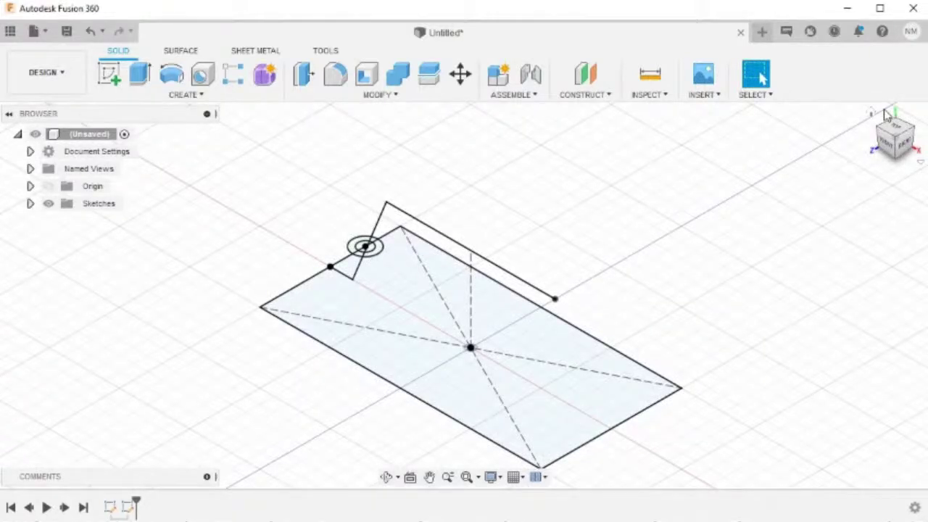
click(255, 53)
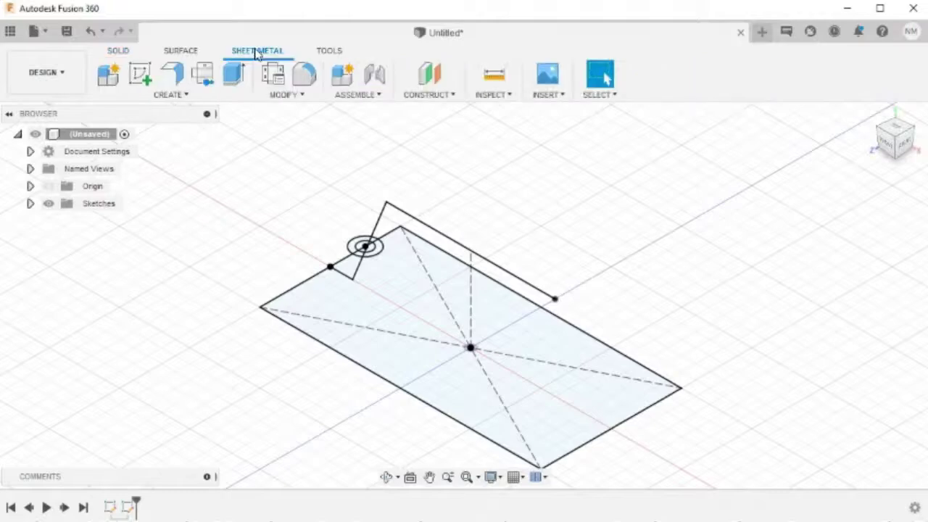
click(171, 73)
scroll(290, 172, up, 4)
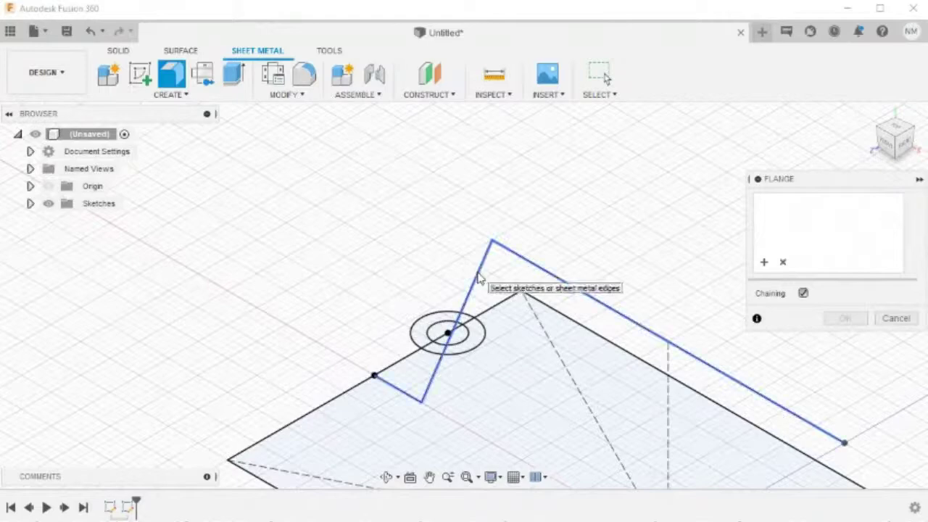
click(477, 278)
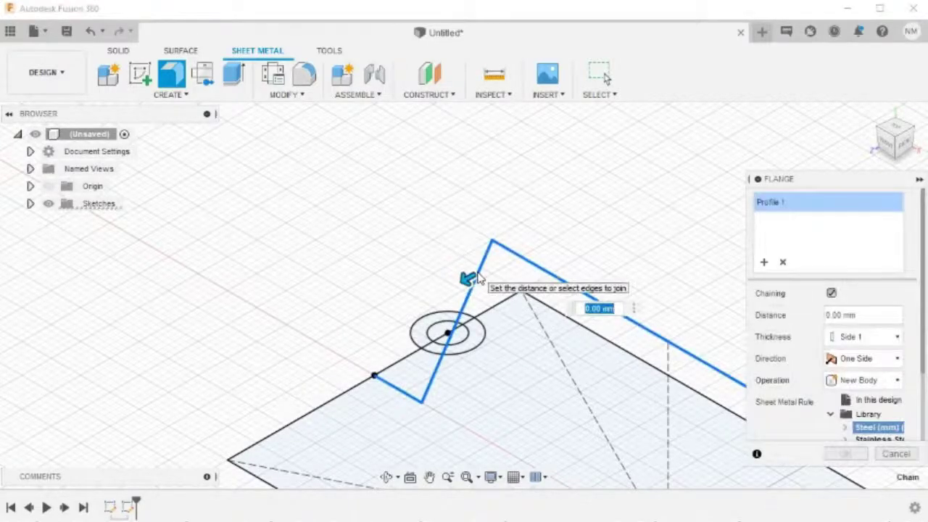
mouse_move(235, 369)
shift+middle_down()
mouse_move(276, 382)
mouse_move(527, 341)
shift+middle_up()
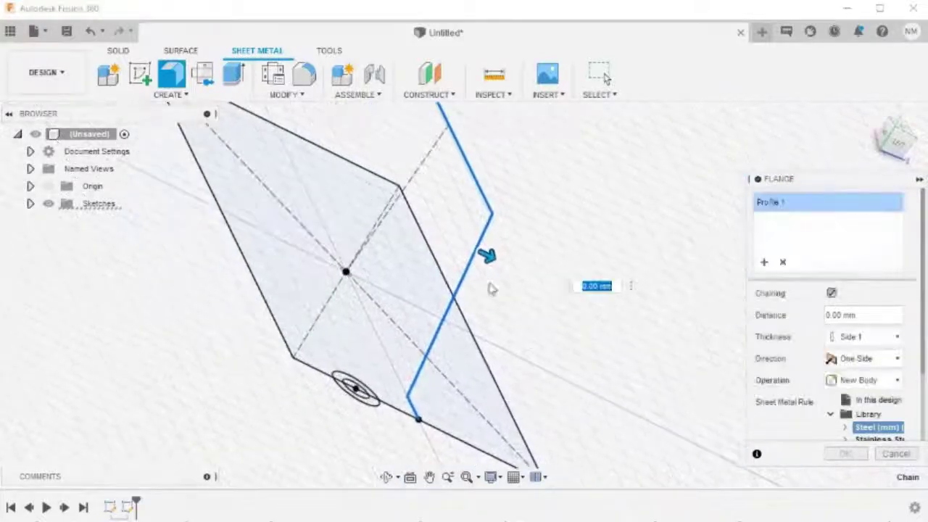
drag(488, 255, 273, 264)
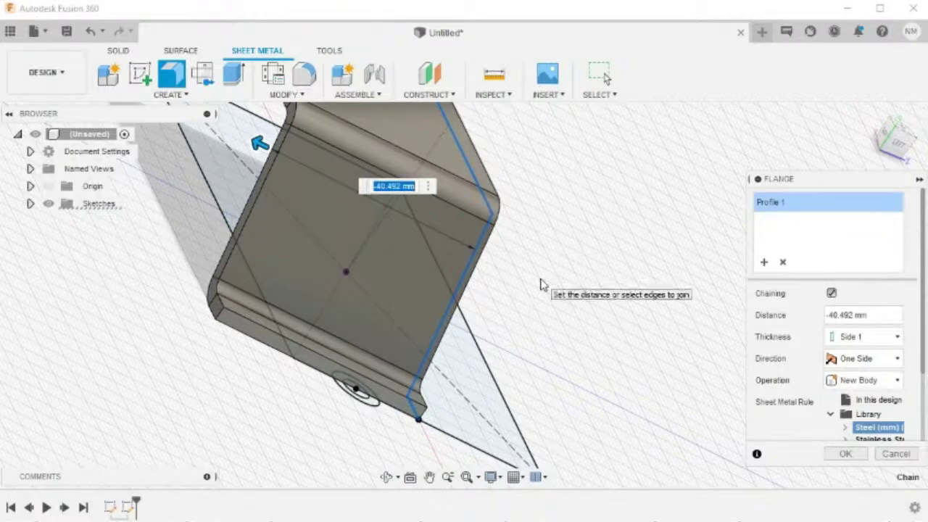
text(25)
key(Home)
text(-)
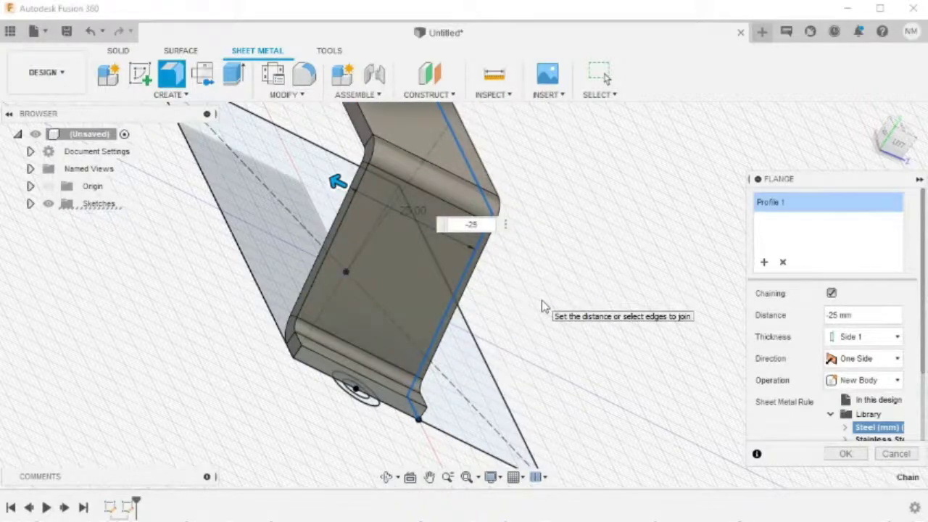
key(Return)
Step: Create another flange as a new body from the half ring between the edge circles that lies outside the base rectangle
shift+middle_drag(579, 354, 696, 268)
click(862, 112)
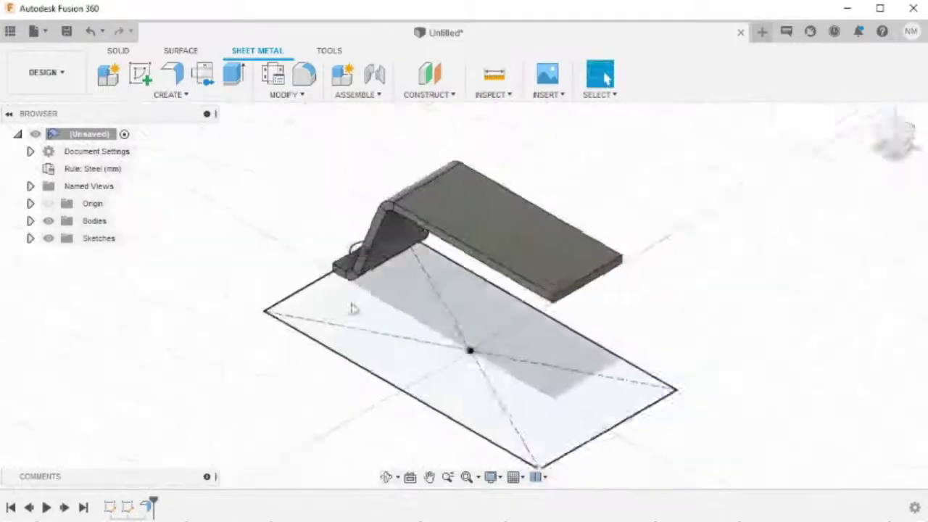
scroll(351, 308, up, 5)
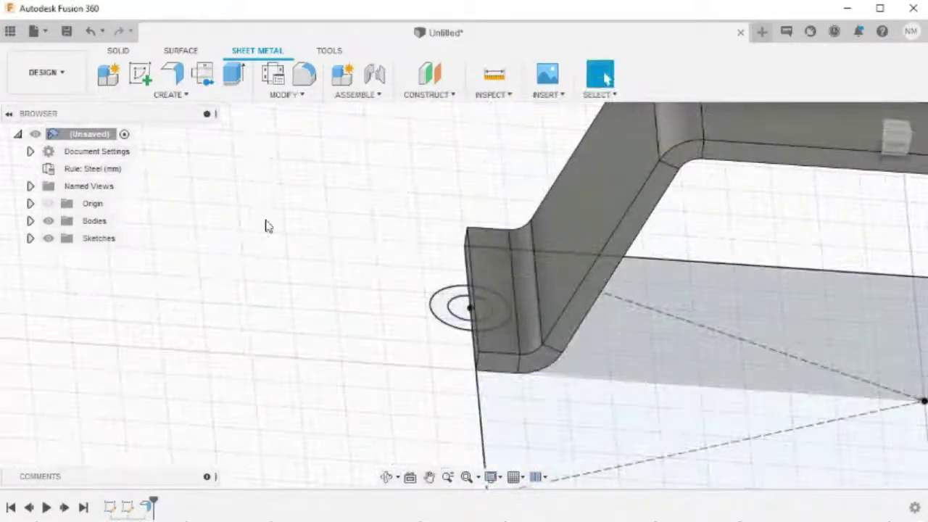
right_click(266, 226)
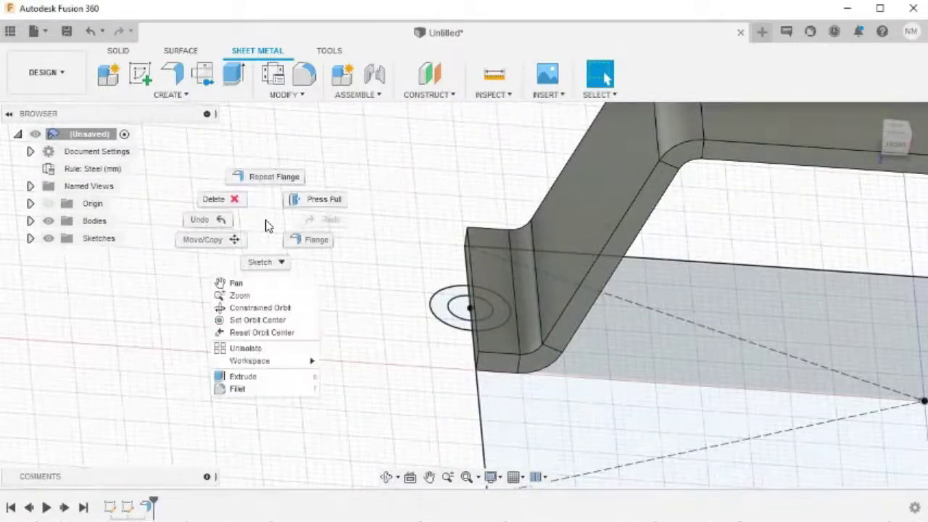
click(263, 178)
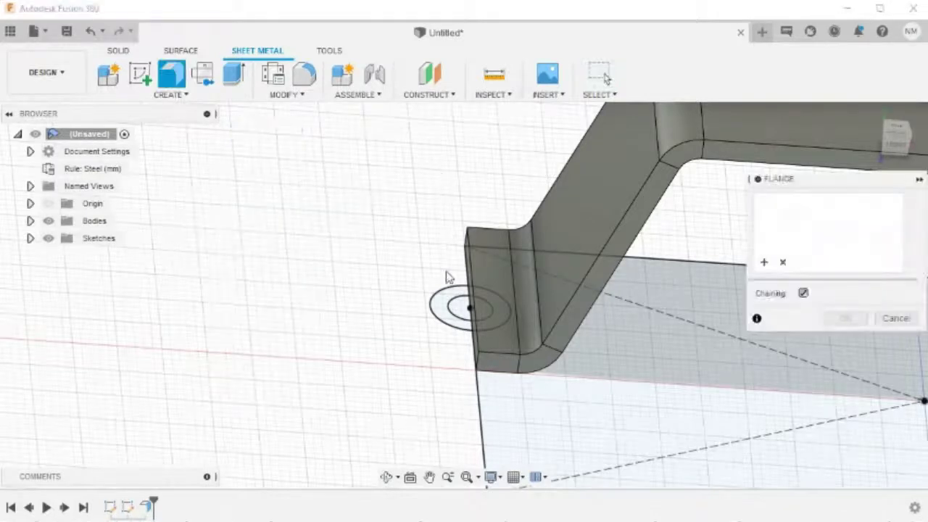
click(444, 310)
shift+middle_drag(424, 348, 344, 387)
scroll(408, 348, up, 6)
scroll(386, 377, down, 5)
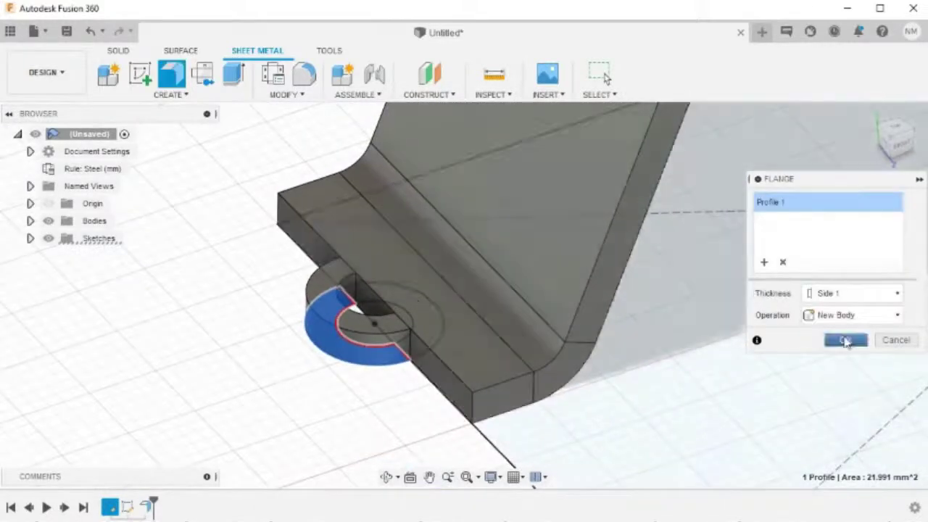
click(845, 340)
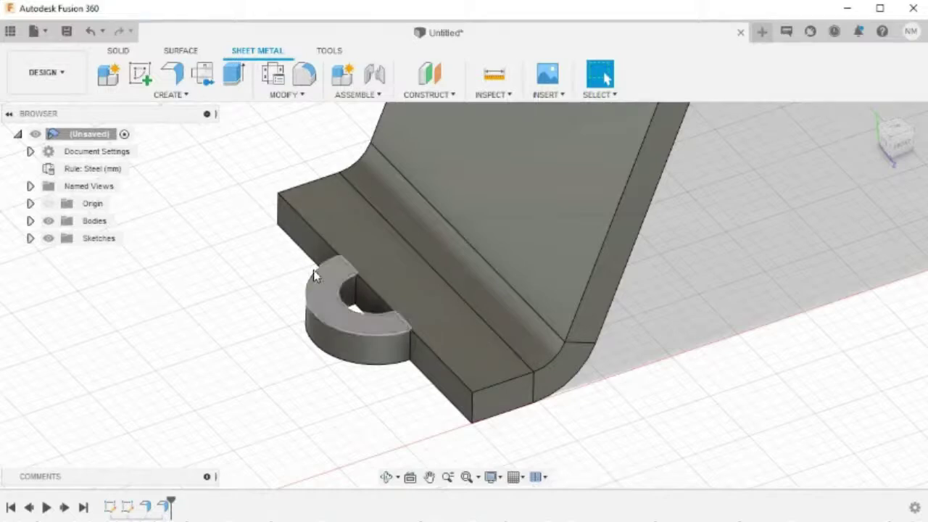
Step: Make the base sketch, Sketch1, visible again
click(30, 239)
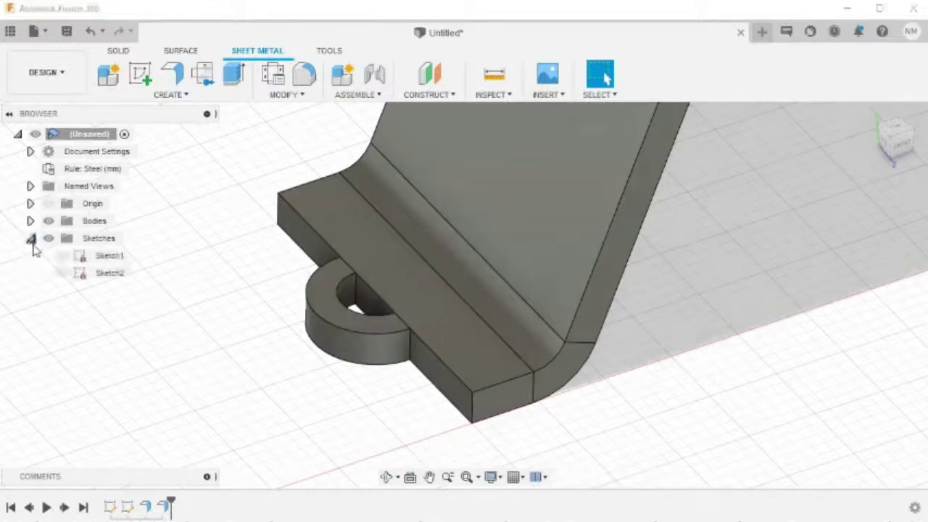
click(62, 278)
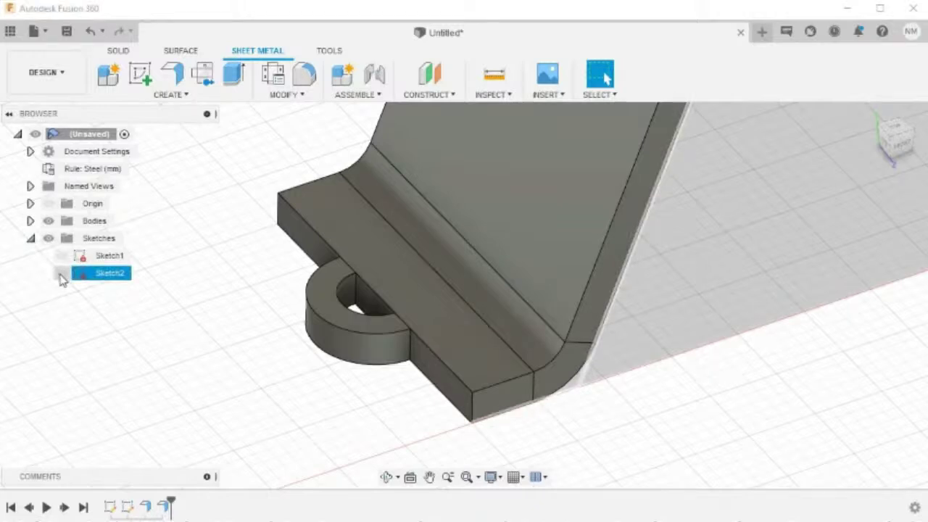
click(61, 259)
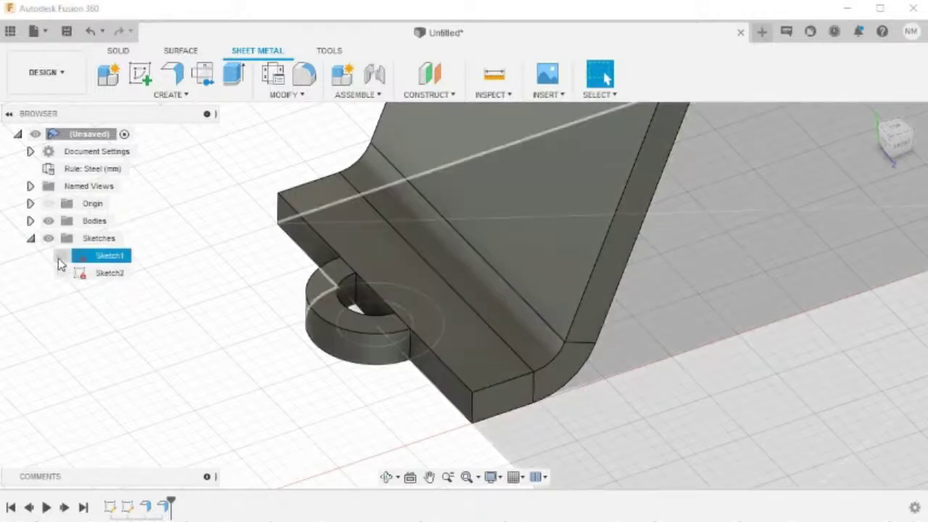
click(60, 258)
middle_drag(254, 358, 319, 362)
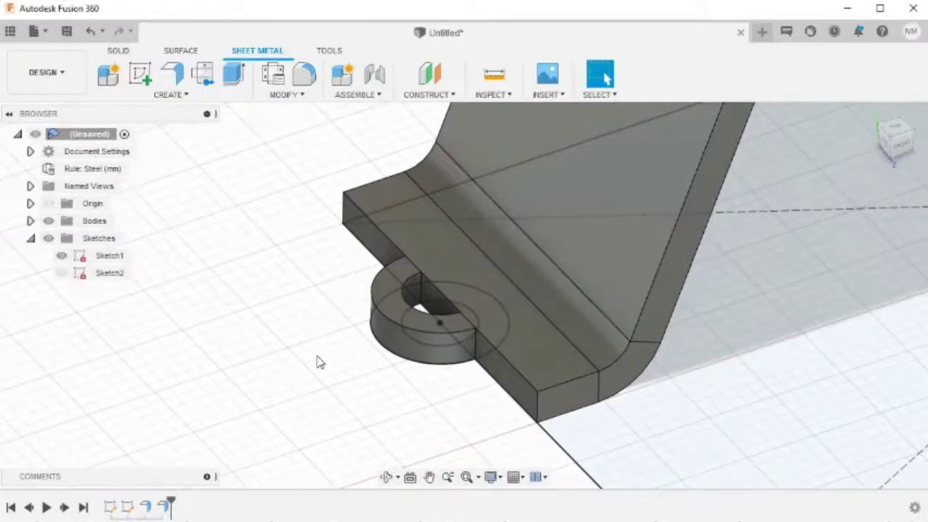
Step: Extrude the inner half-circle profile as a cut, with extent To Object up to the top face of the bracket's foot
key(e)
shift+middle_drag(362, 391, 384, 303)
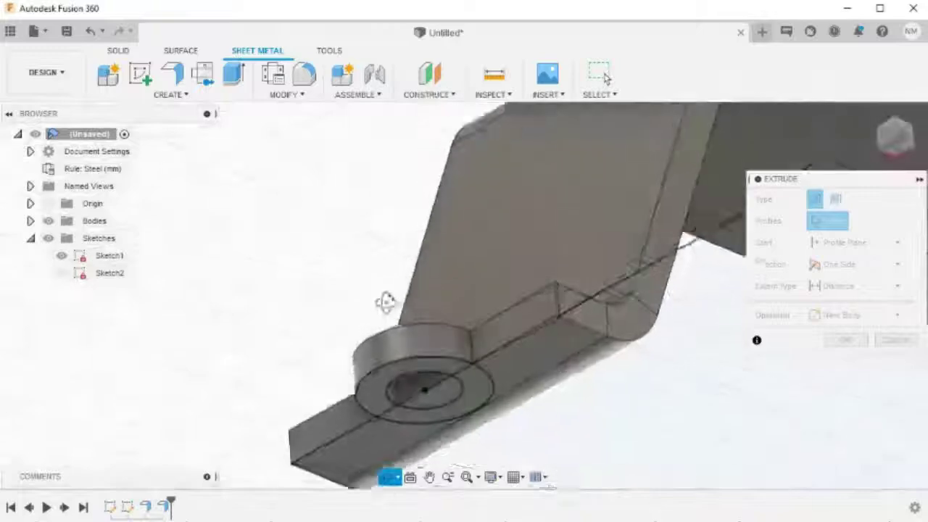
click(441, 401)
shift+middle_drag(551, 374, 544, 449)
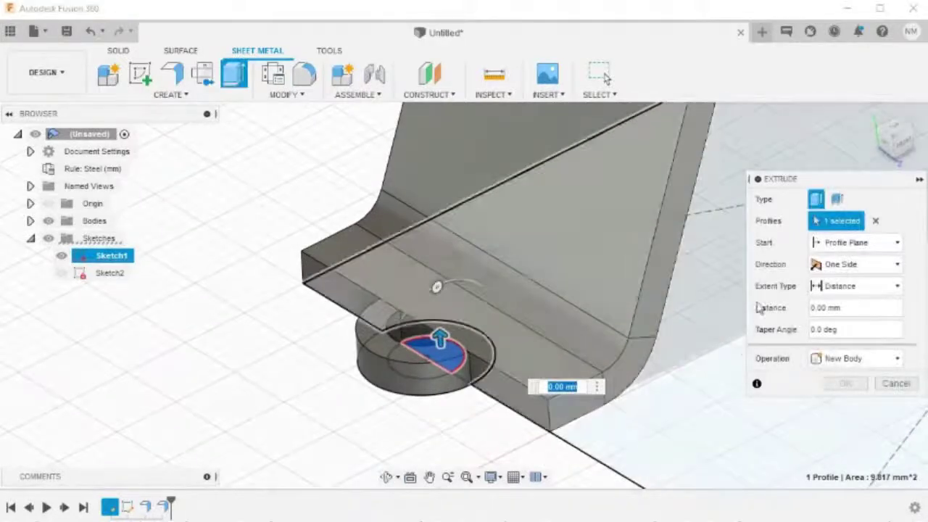
click(841, 290)
click(851, 326)
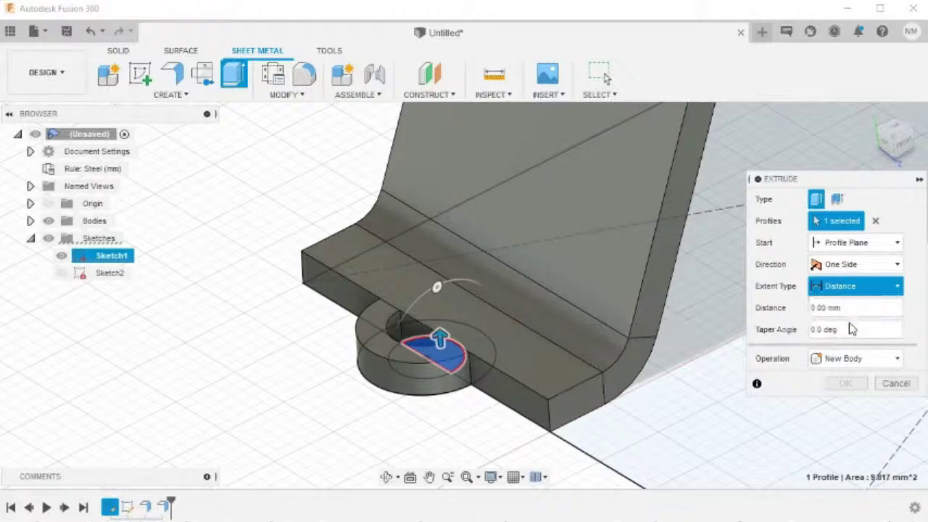
click(506, 345)
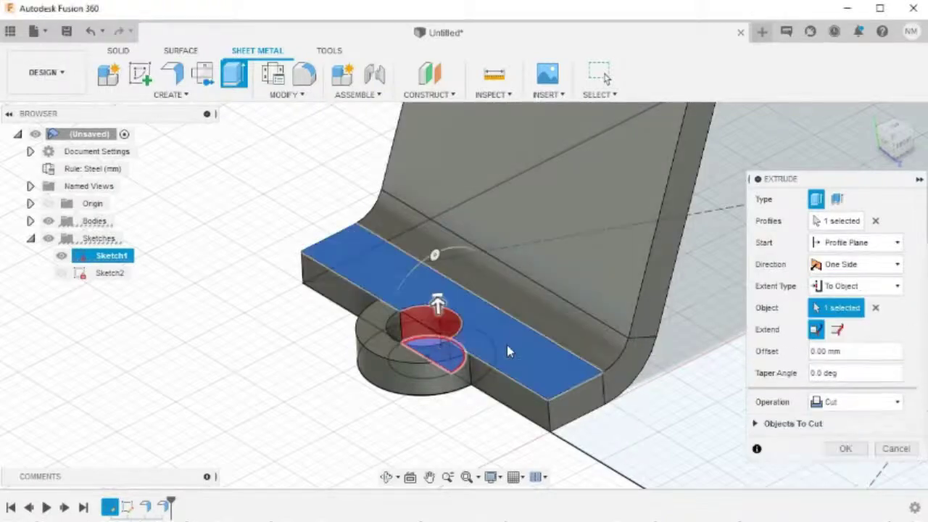
click(847, 449)
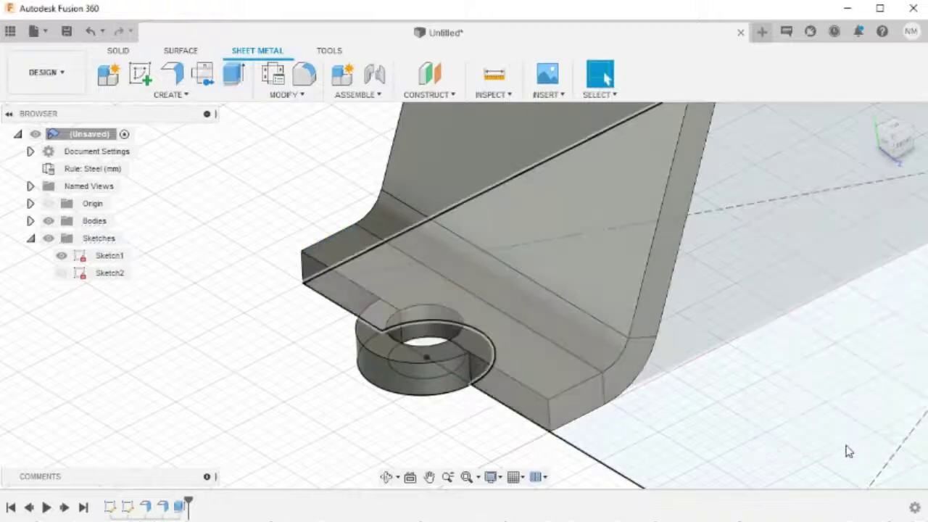
Step: Hide Sketch1 and return to the home view of the whole bracket
shift+middle_drag(275, 385, 250, 366)
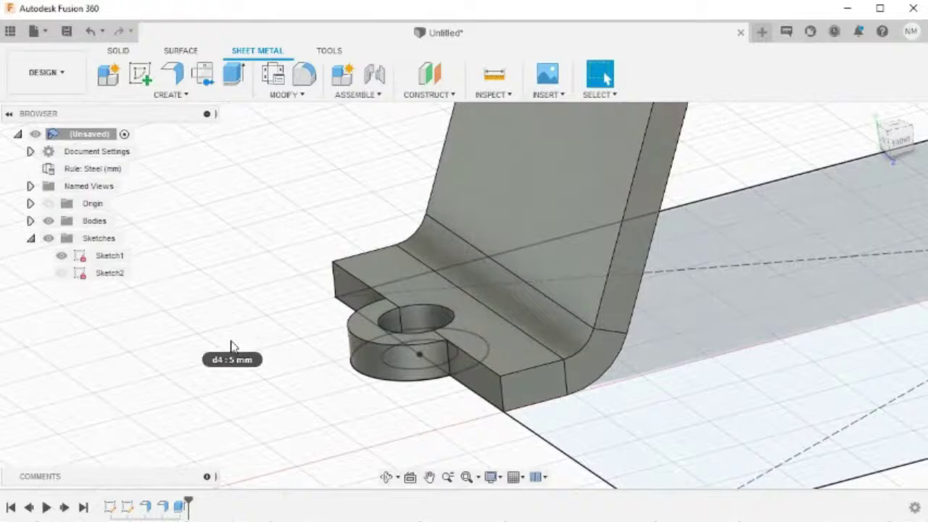
click(70, 259)
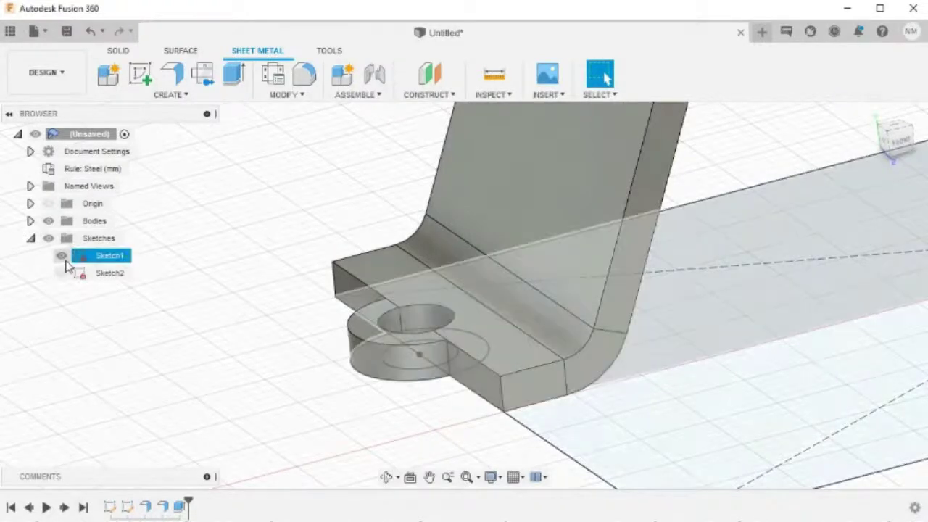
click(63, 257)
scroll(408, 303, down, 5)
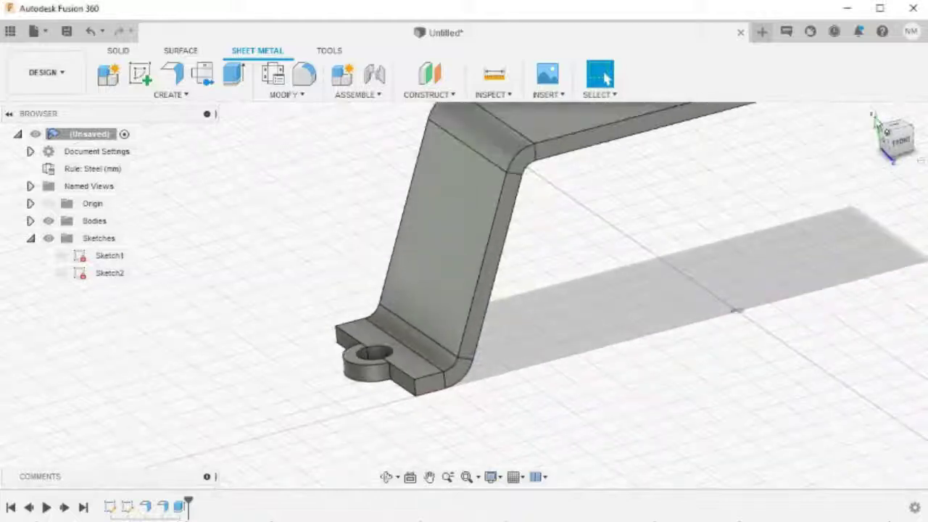
click(871, 118)
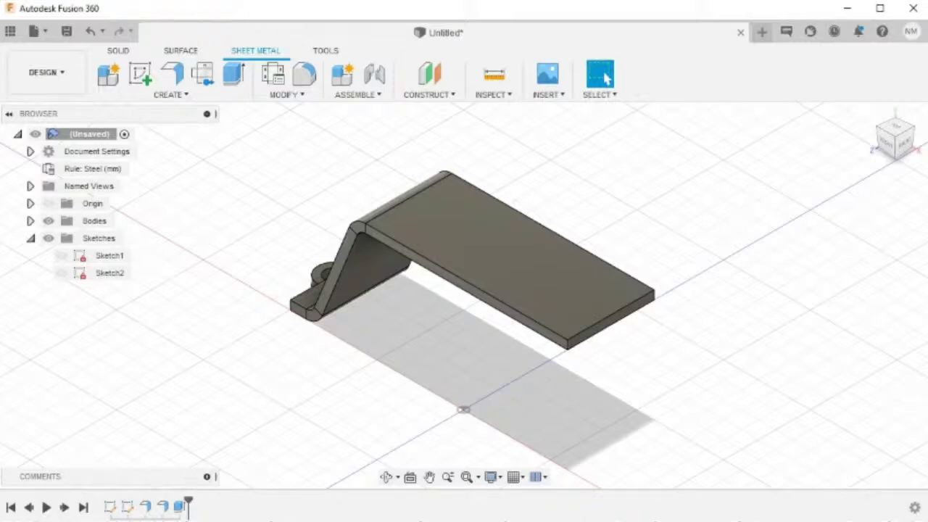
Step: Edit Sketch2 to turn the half of the upper line beyond the vertical centre line into a construction line, and finish the sketch
click(126, 507)
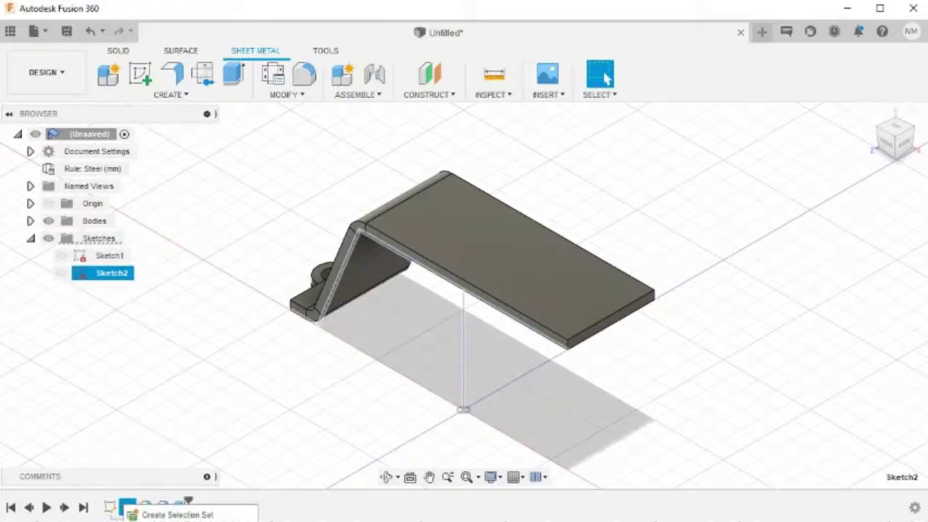
double_click(126, 507)
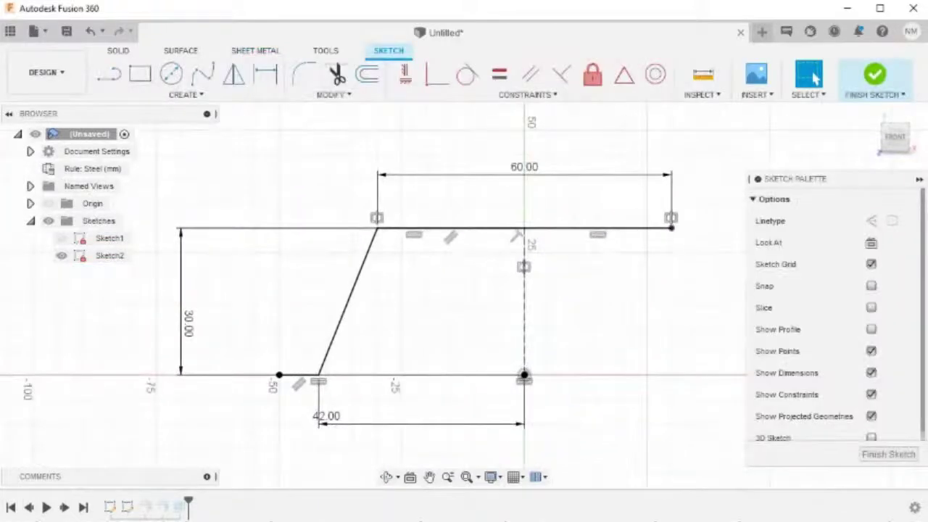
click(635, 229)
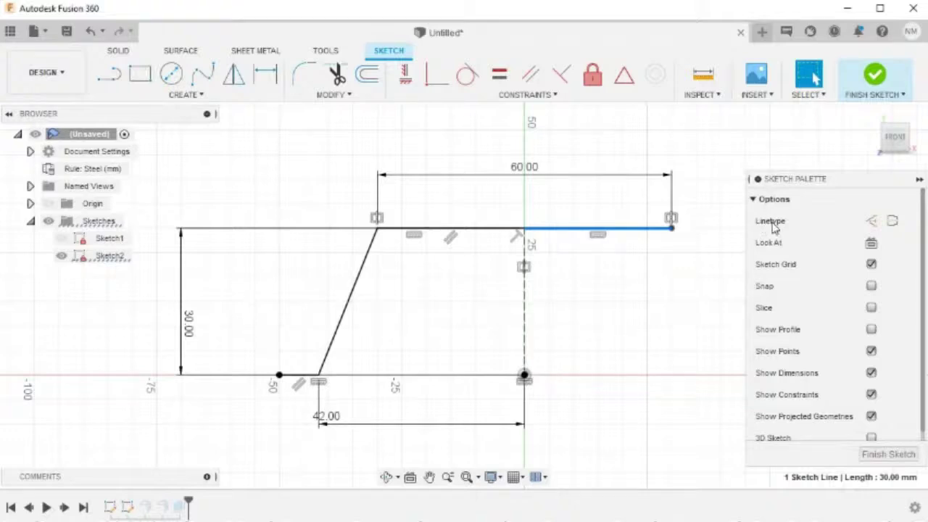
click(873, 222)
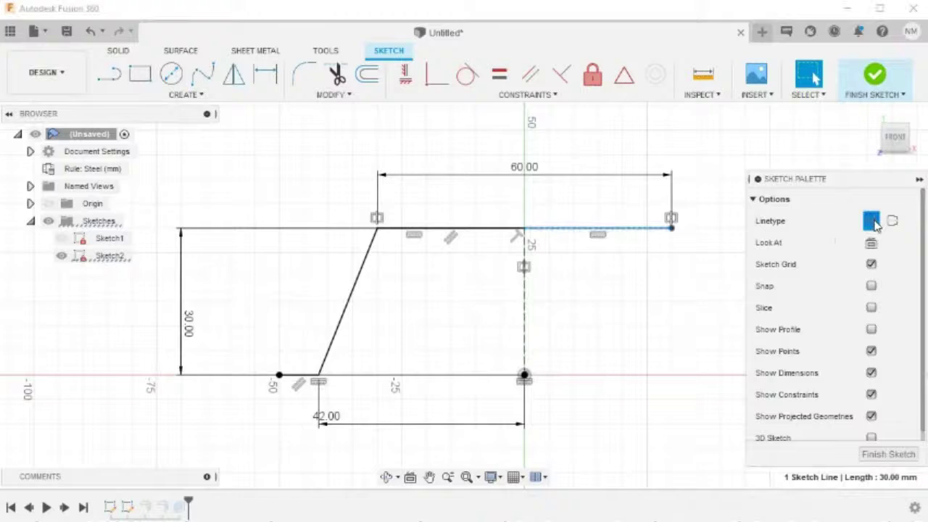
click(632, 287)
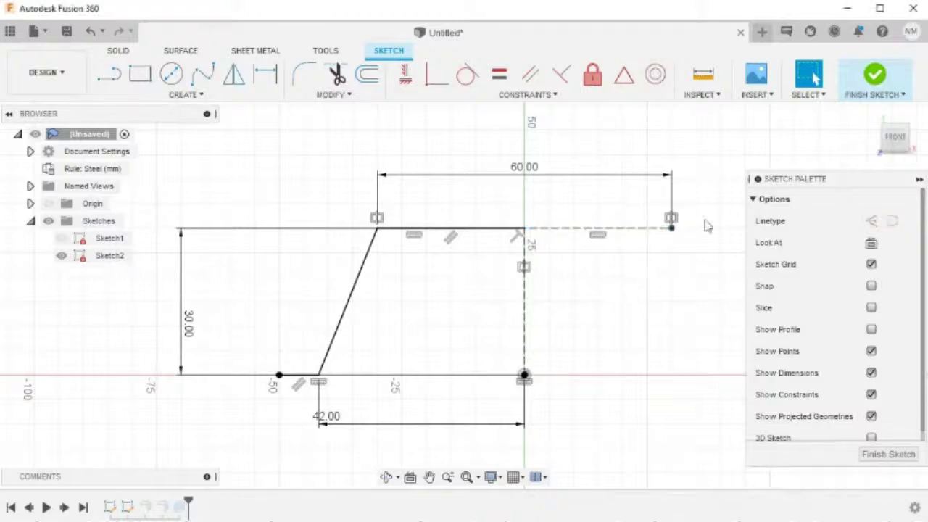
click(874, 75)
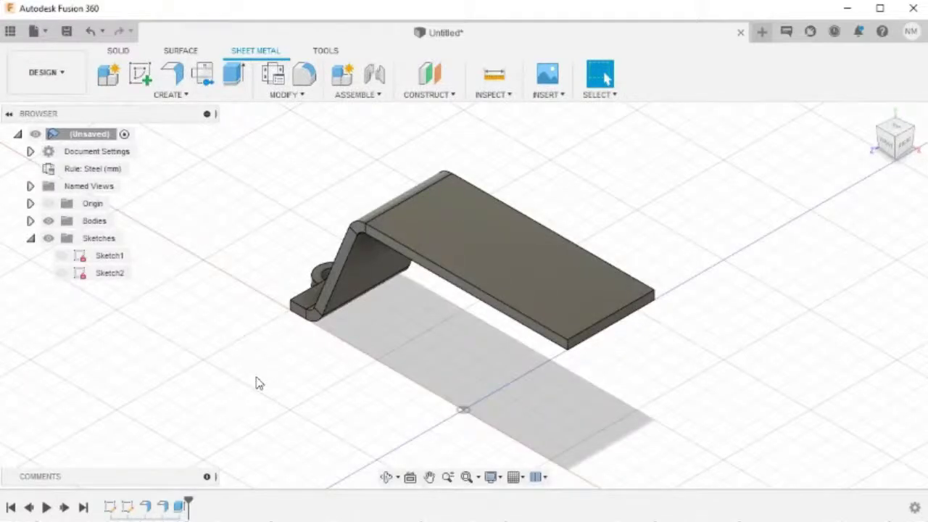
Step: Edit the first contour flange, replacing its profile with the shortened solid line chain of Sketch2
click(146, 506)
right_click(151, 510)
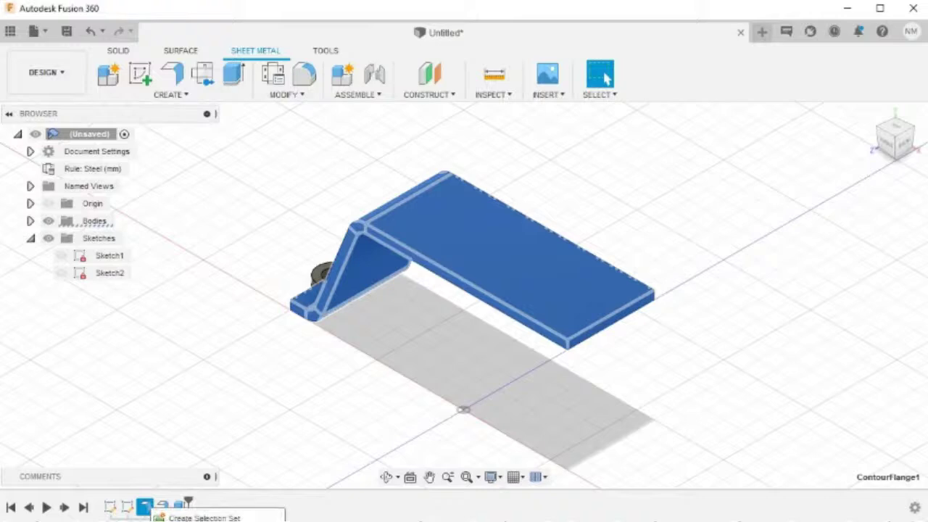
click(258, 491)
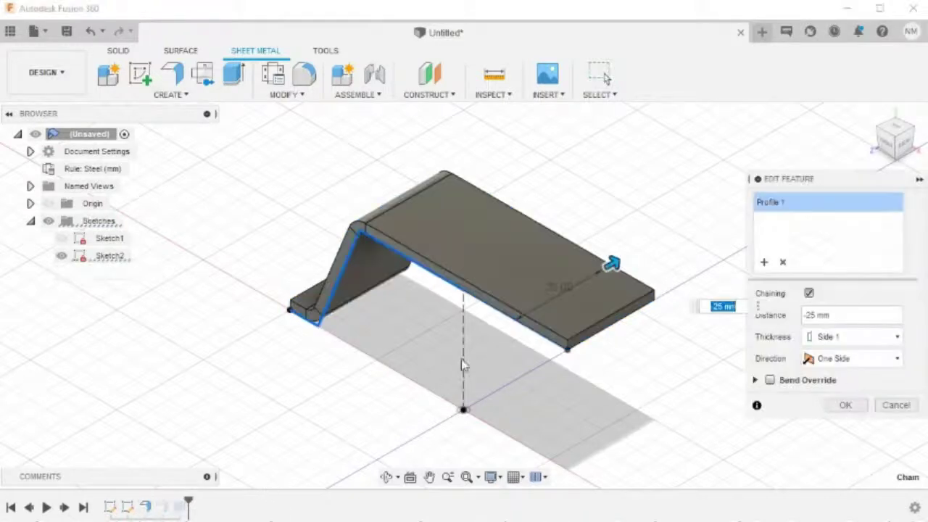
click(784, 263)
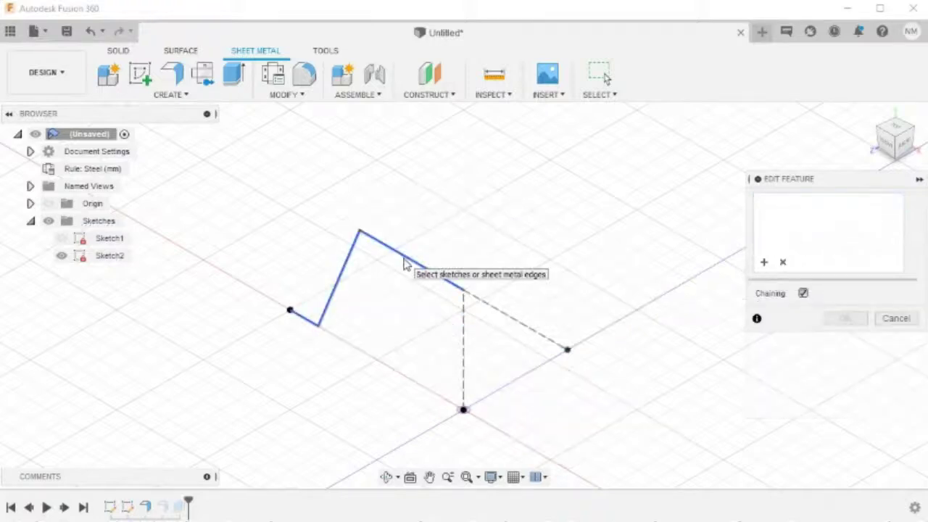
click(405, 264)
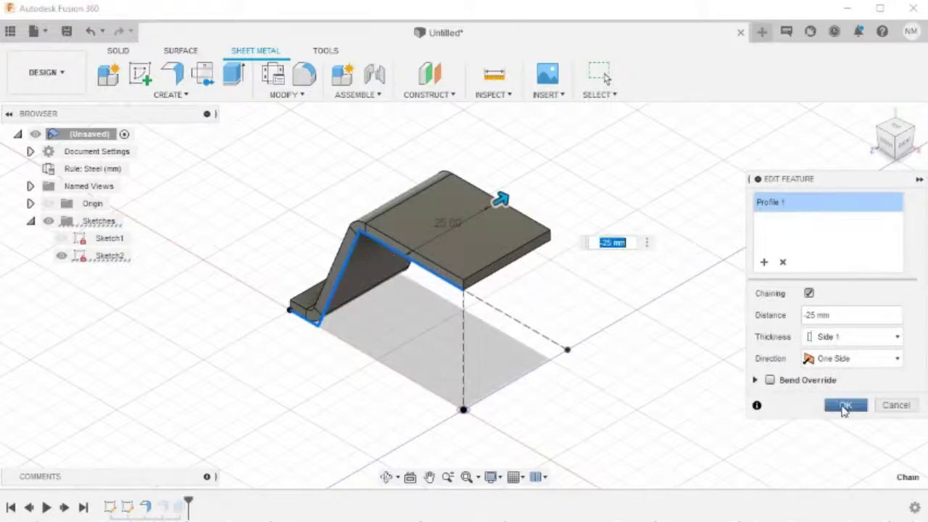
click(844, 405)
shift+middle_drag(586, 393, 655, 354)
click(867, 114)
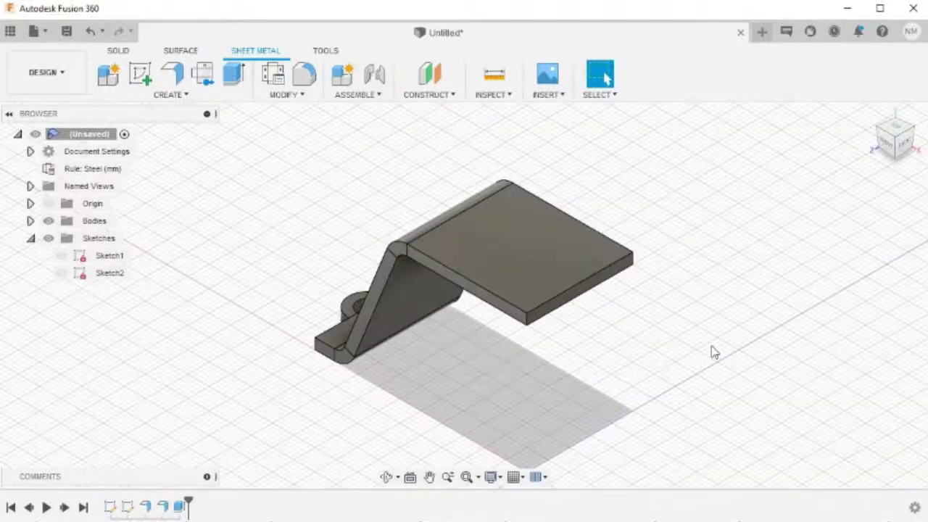
Step: Mirror all faces of the bracket quarter, including the ear, across the XY origin plane
middle_drag(681, 365, 692, 273)
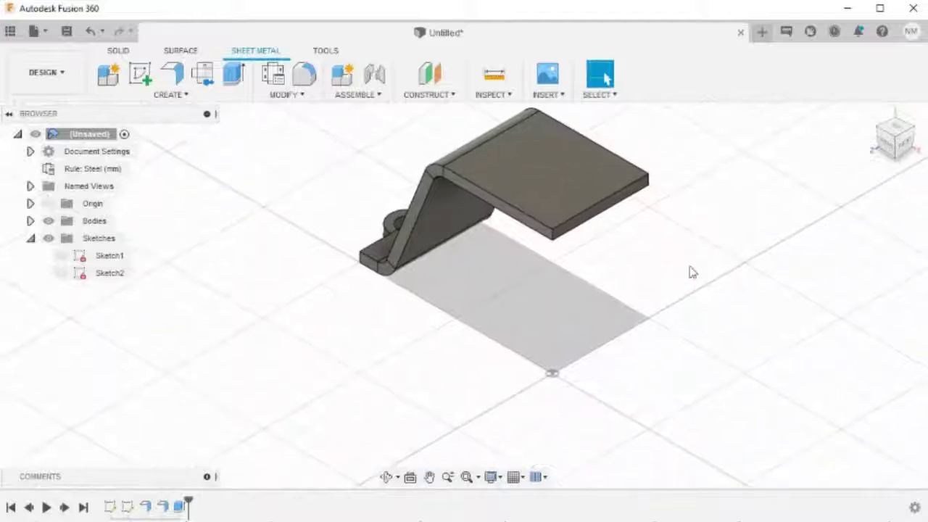
key(s)
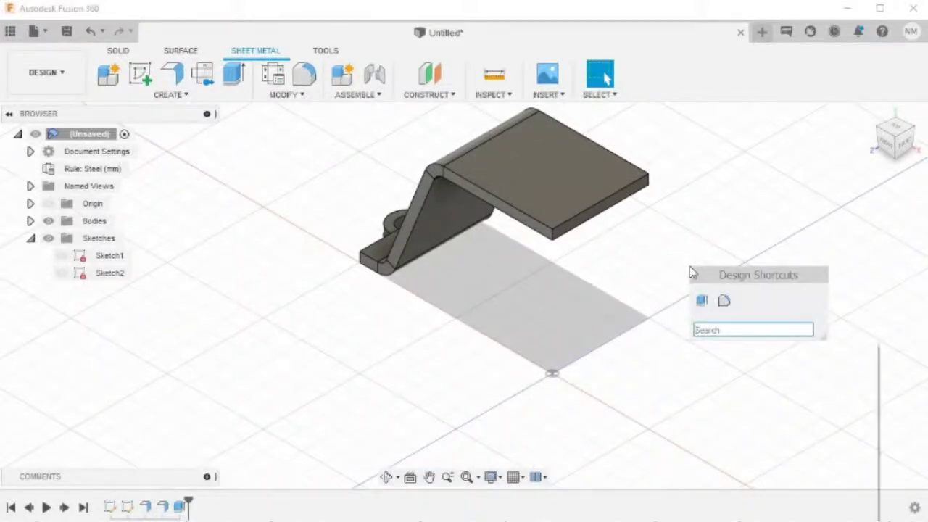
text(MIR)
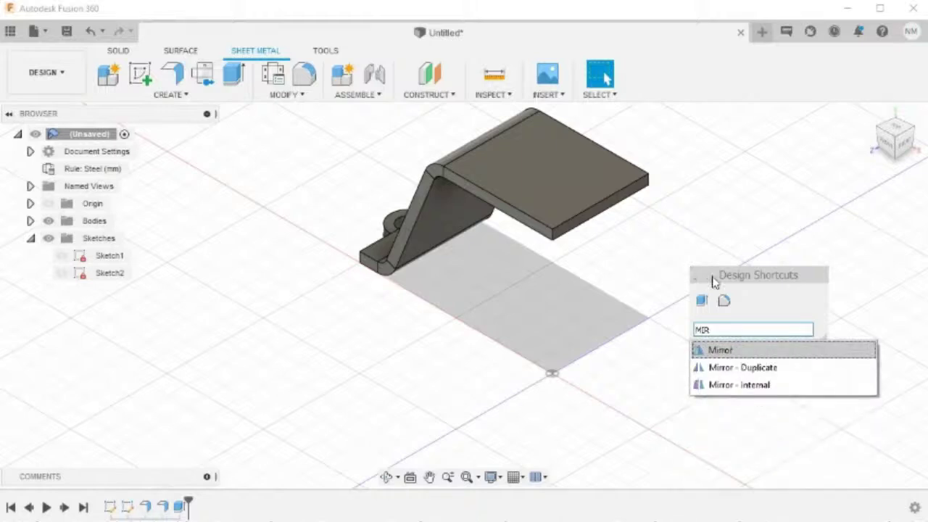
click(752, 351)
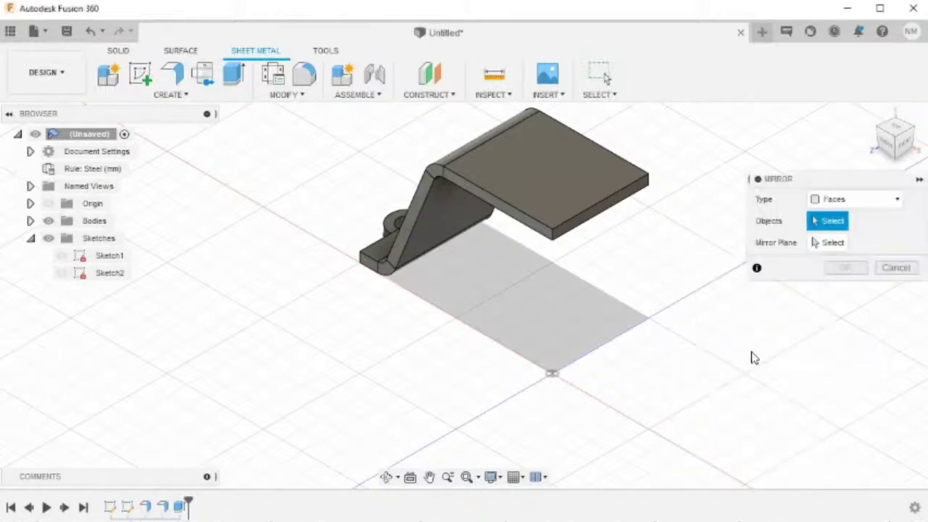
middle_drag(577, 201, 577, 279)
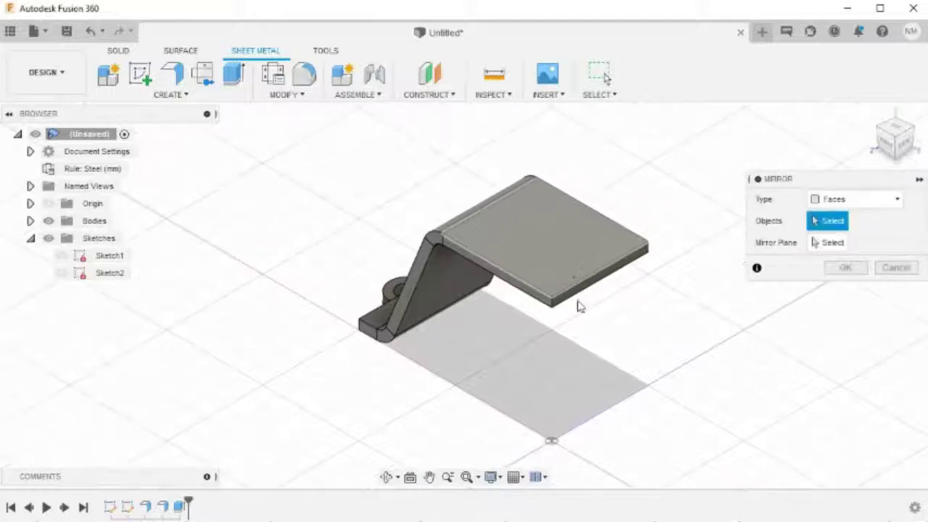
drag(702, 406, 273, 155)
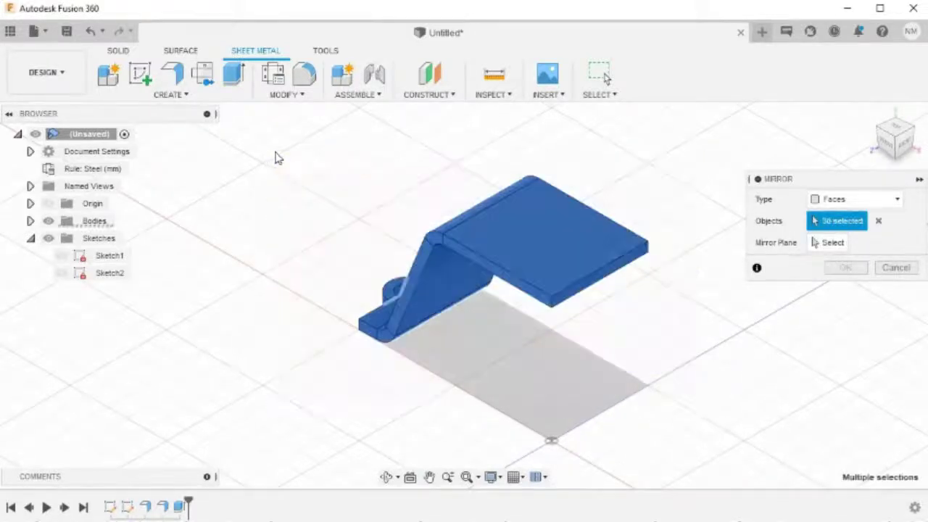
middle_drag(613, 409, 628, 341)
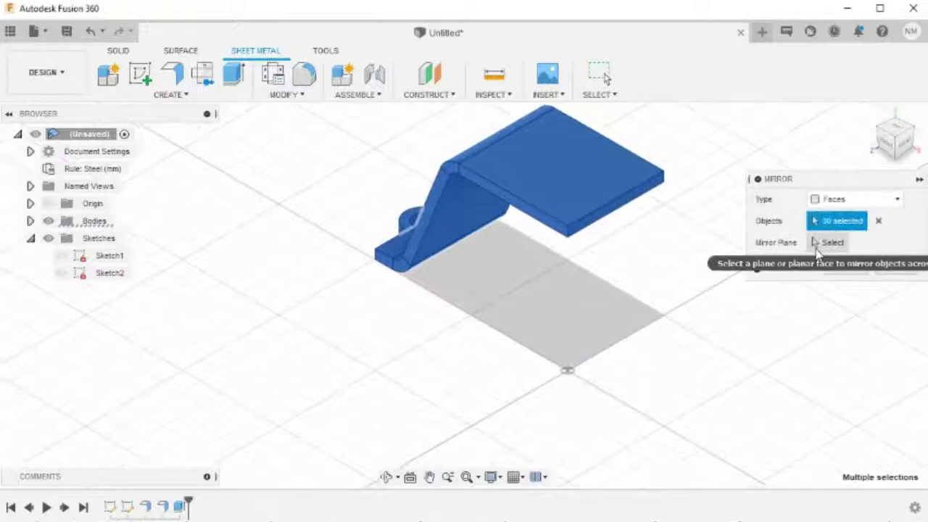
click(819, 246)
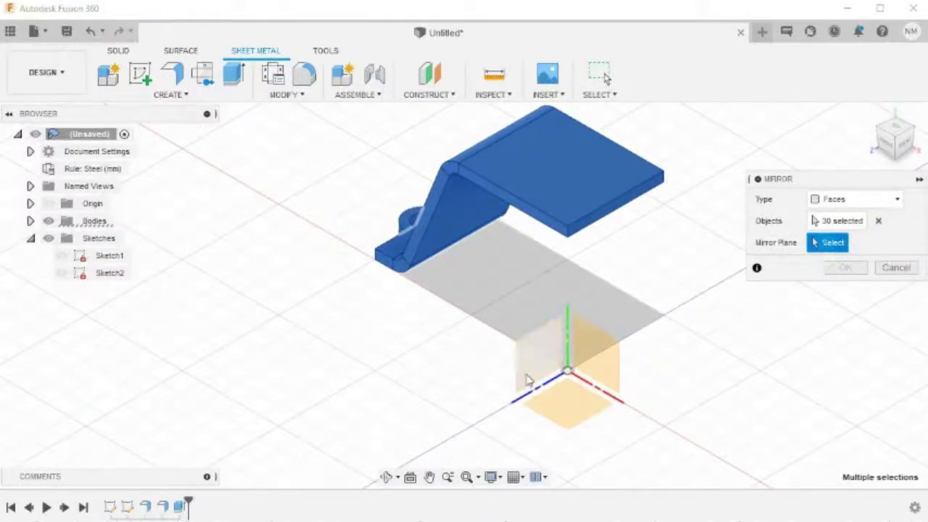
click(597, 374)
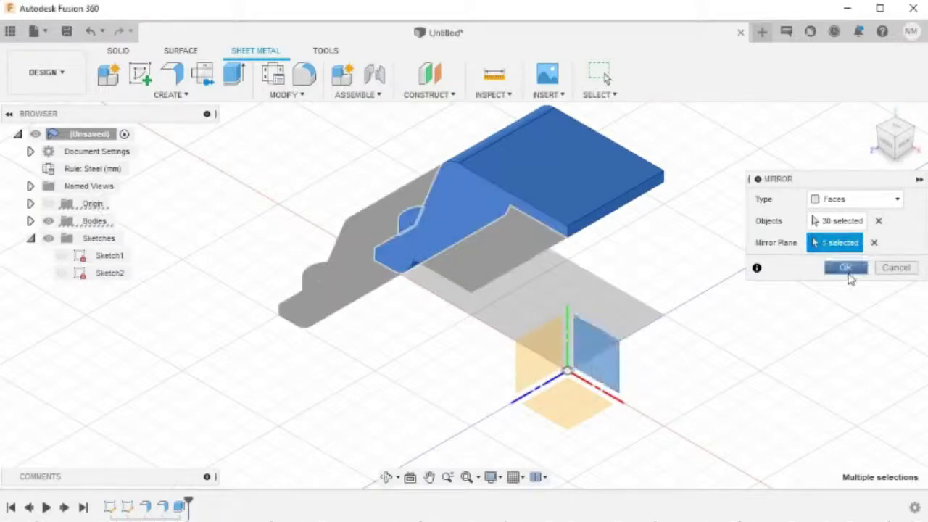
click(846, 269)
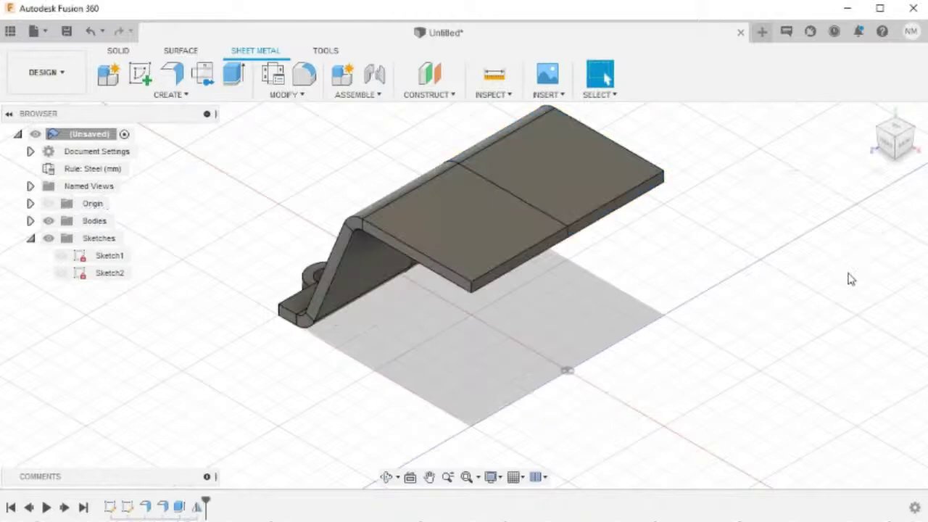
Step: Mirror all faces of the doubled half bracket across the YZ origin plane to complete the four-part bracket
shift+middle_drag(472, 359, 539, 327)
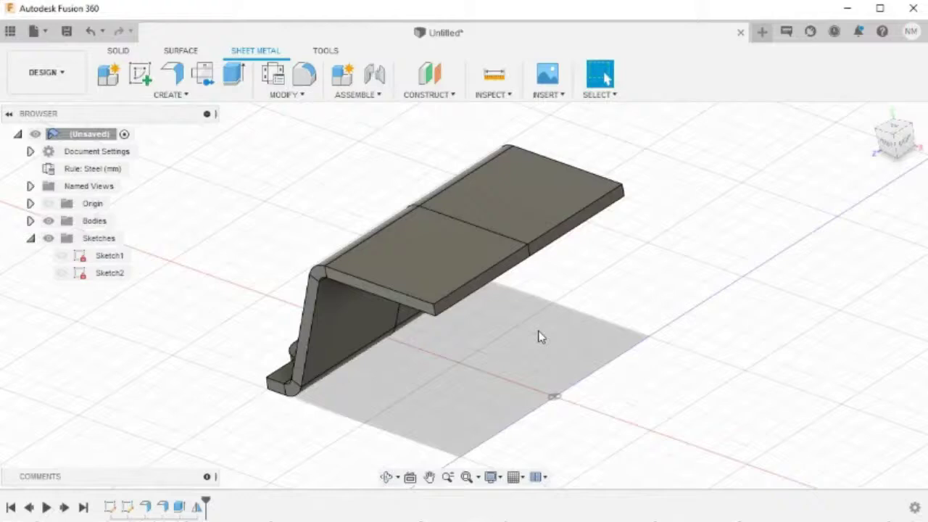
right_click(732, 232)
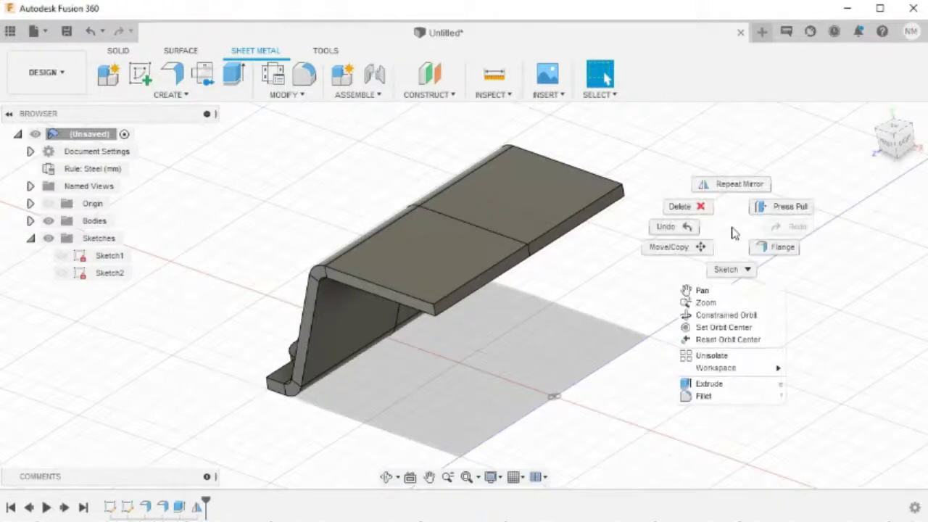
click(728, 187)
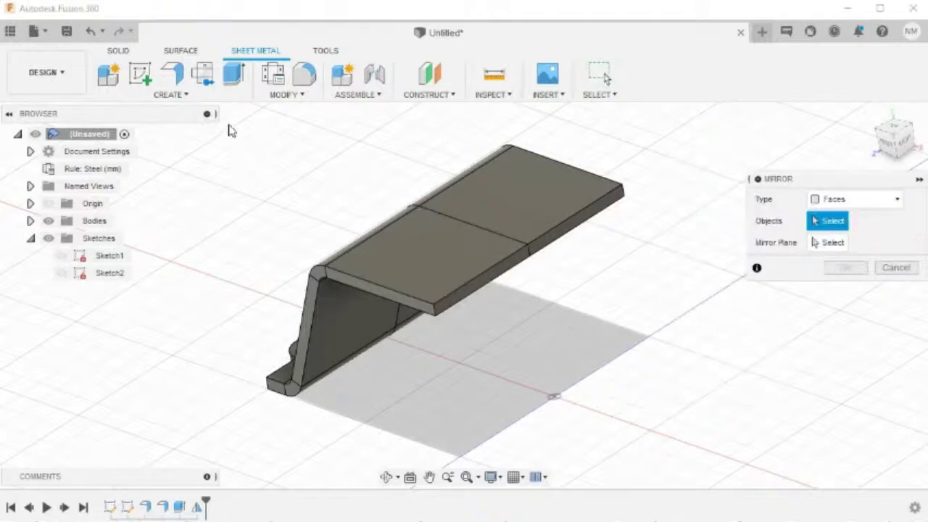
drag(231, 124, 707, 417)
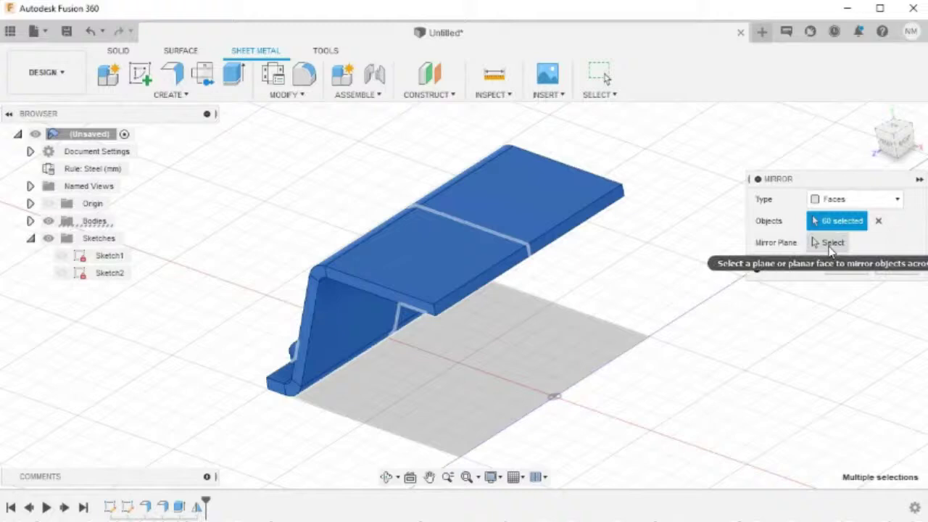
click(831, 245)
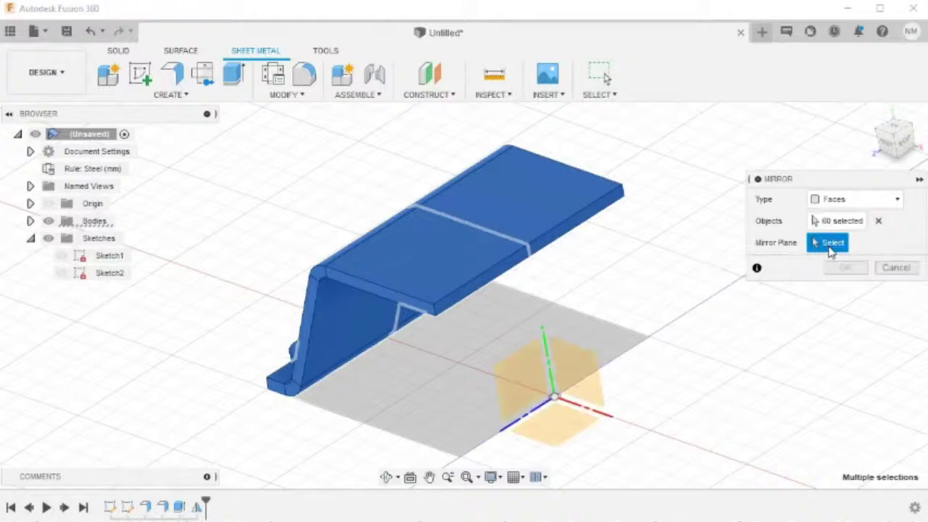
click(532, 372)
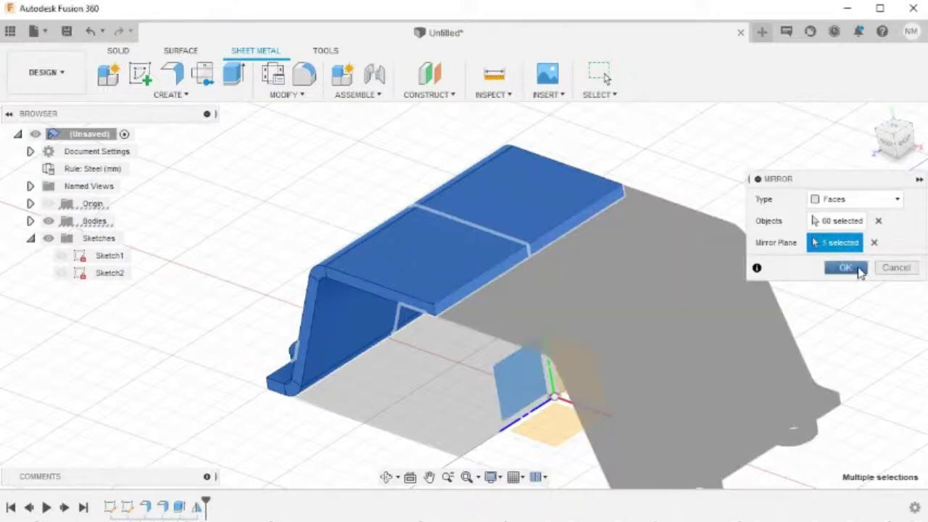
click(845, 267)
scroll(771, 352, up, 3)
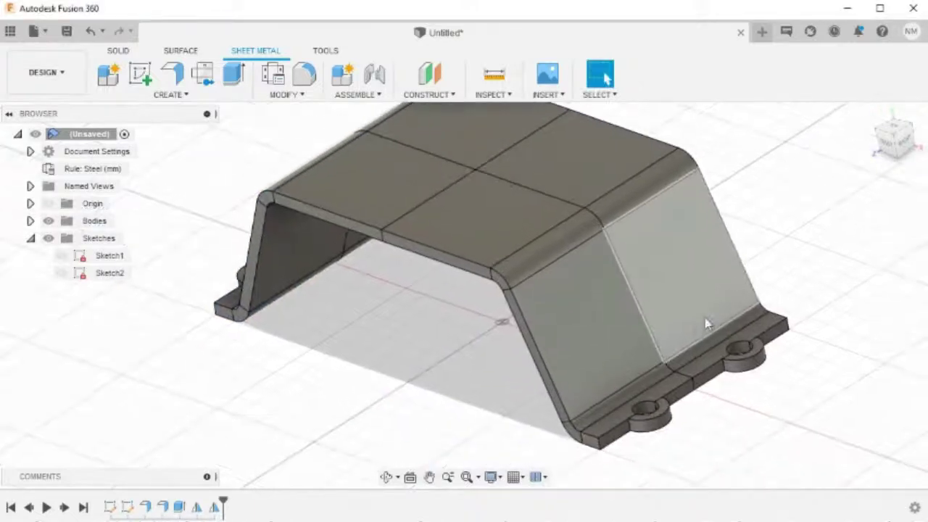
shift+middle_drag(704, 341, 550, 319)
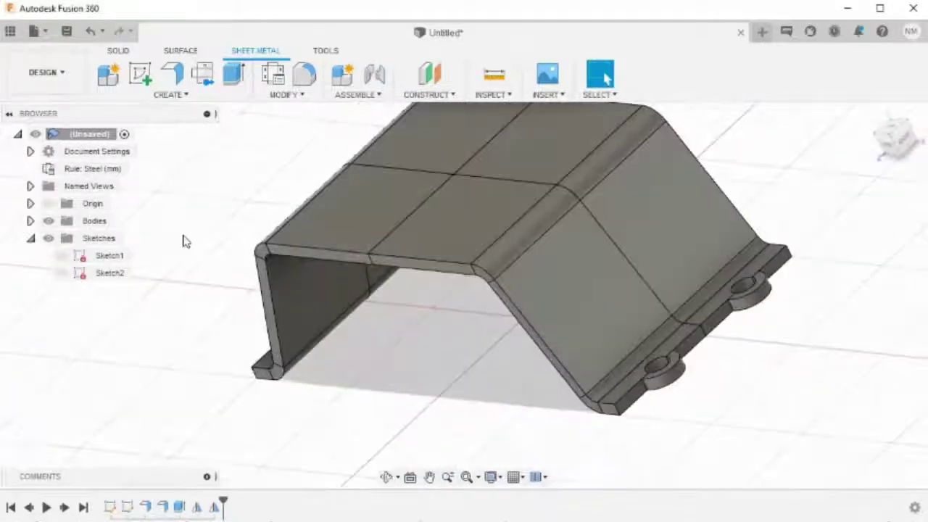
Step: Start a join Combine with one right-hand bracket quarter as target, adding both right-hand ears and the adjoining right-hand quarter as tool bodies
click(29, 221)
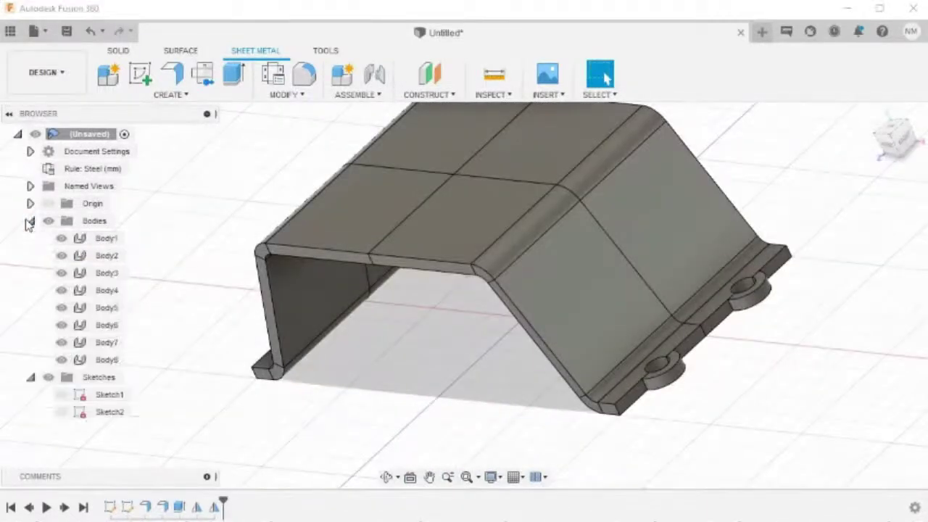
click(100, 238)
click(164, 238)
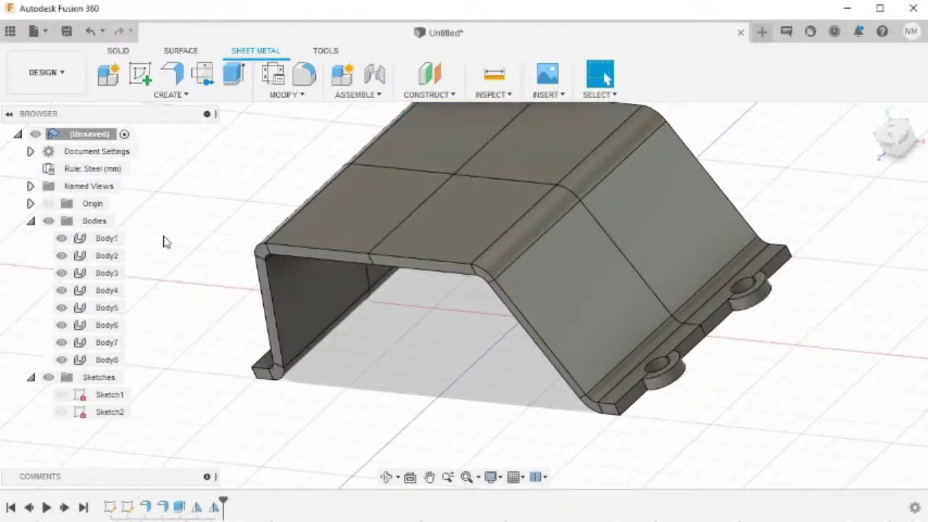
scroll(335, 319, down, 2)
click(871, 119)
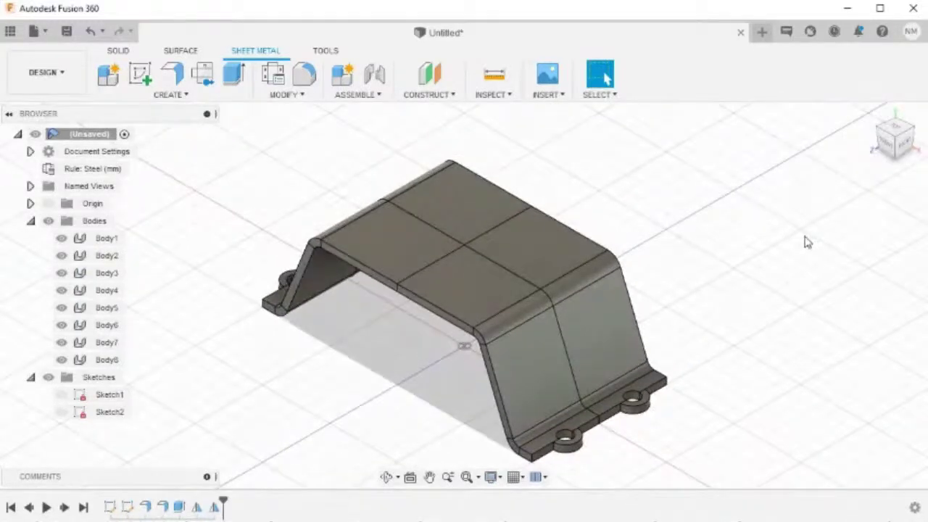
key(s)
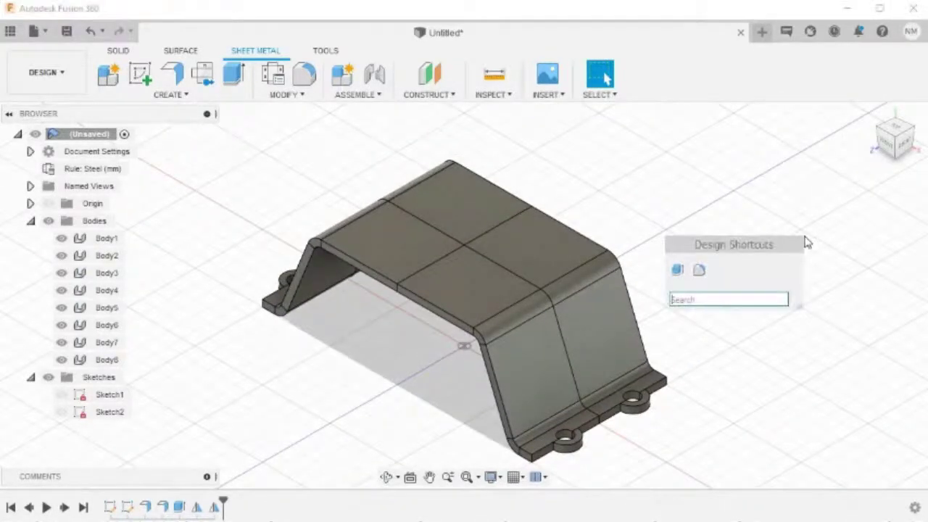
text(COM)
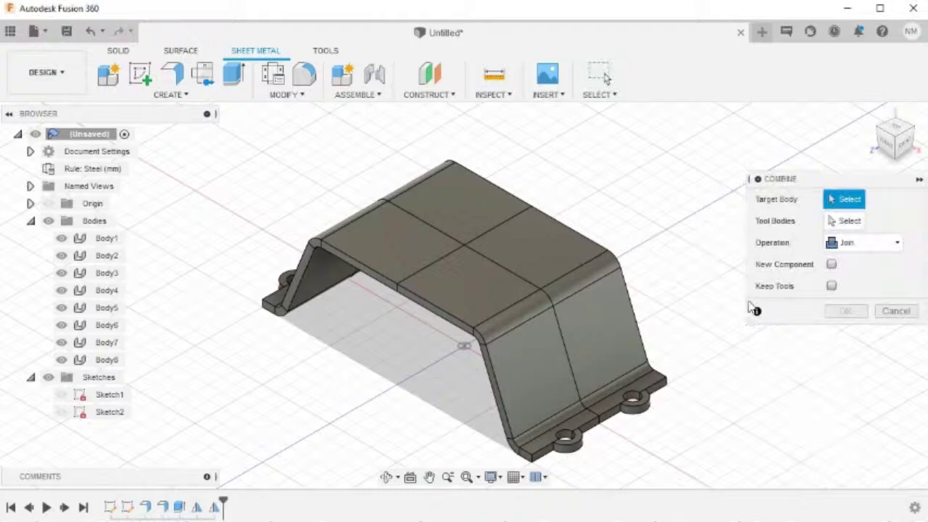
click(844, 221)
click(844, 200)
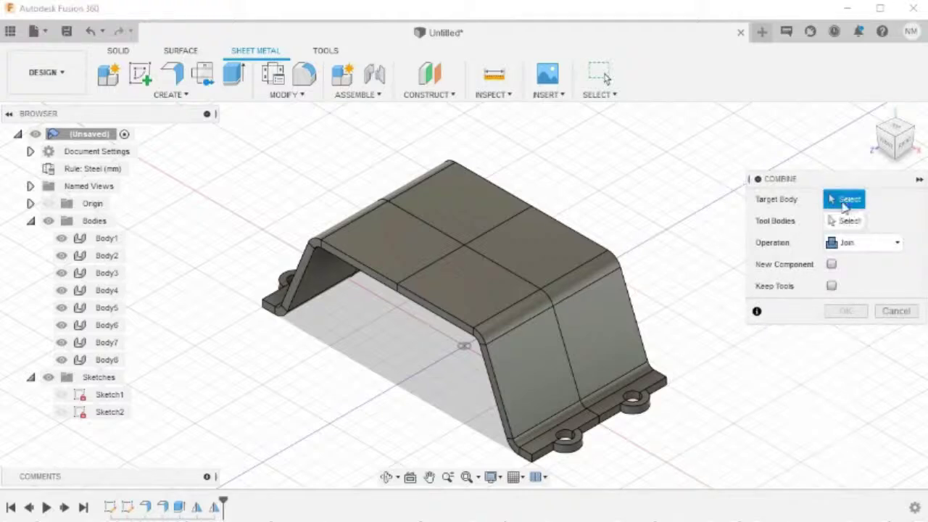
click(612, 305)
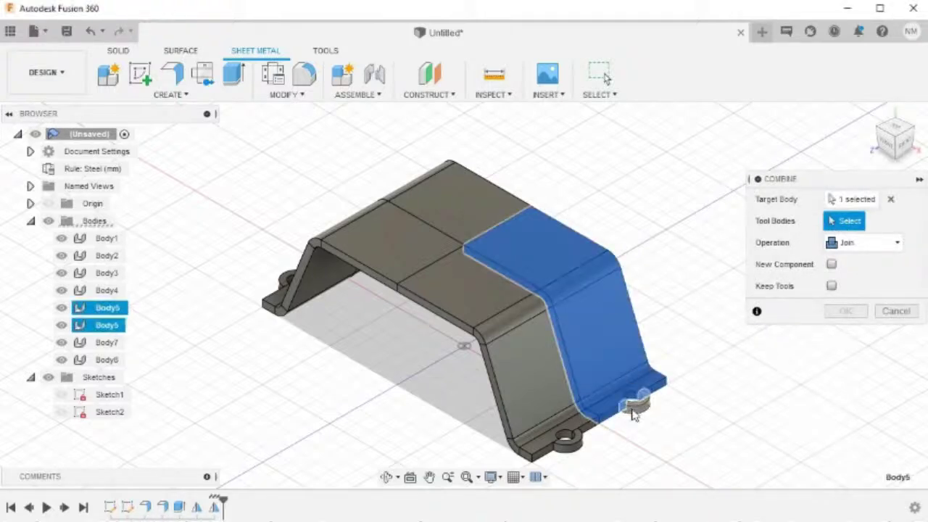
click(633, 410)
click(576, 441)
click(533, 394)
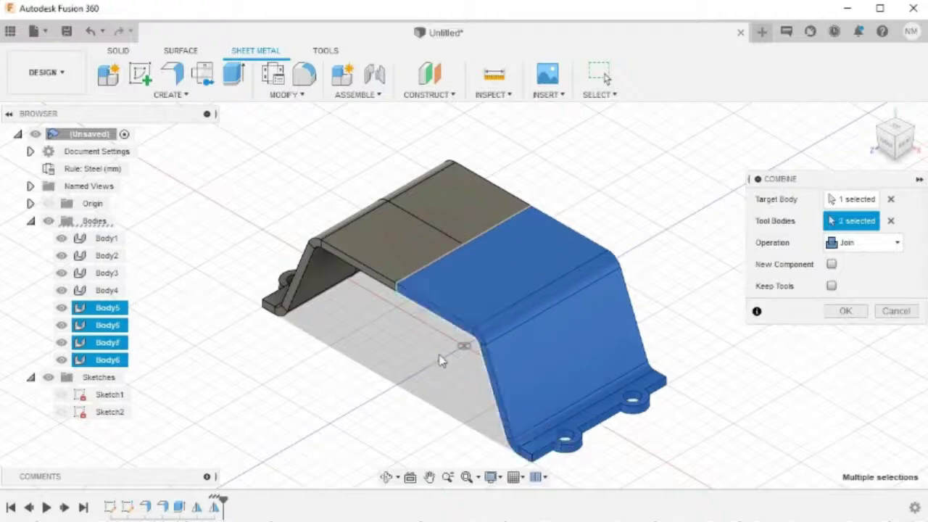
Step: Add the two left-hand bracket quarters and their ears as tool bodies and complete the join into a single body
scroll(471, 362, up, 3)
shift+middle_drag(393, 382, 483, 310)
click(356, 398)
click(272, 457)
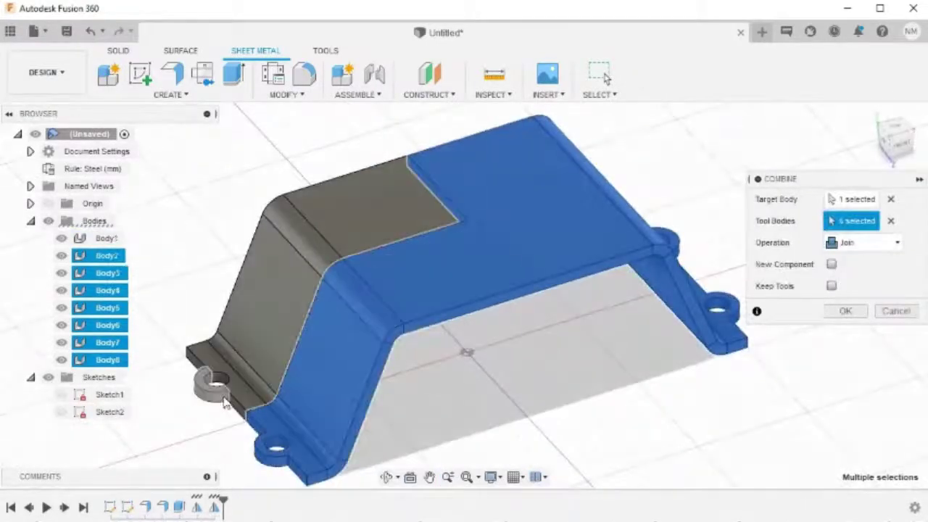
click(224, 399)
click(261, 354)
shift+middle_drag(443, 381, 394, 356)
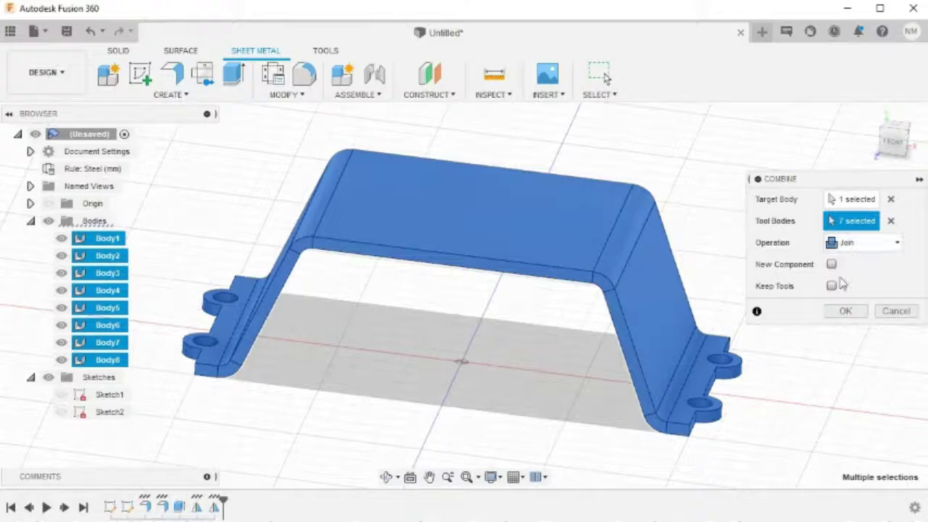
click(843, 311)
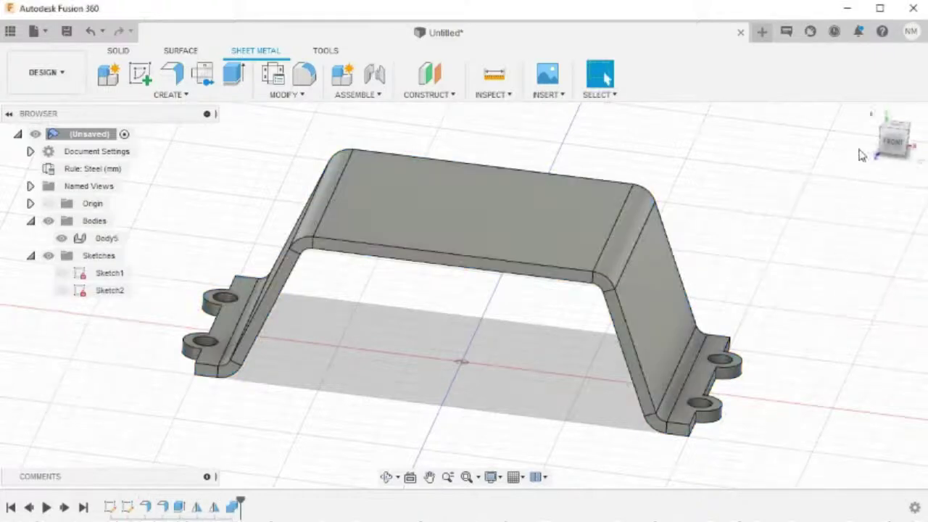
Step: Unfold all bends of the combined bracket, keeping the upper middle face stationary
click(870, 114)
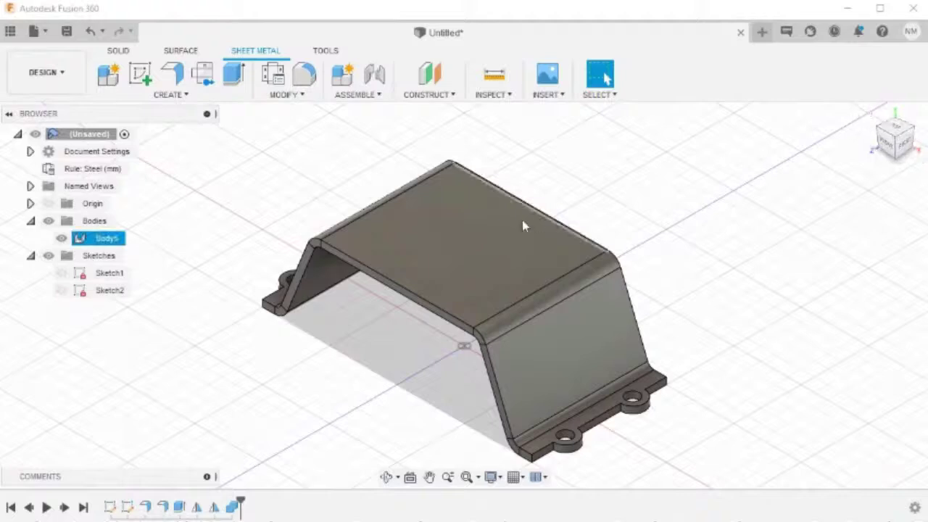
shift+middle_drag(478, 297, 483, 325)
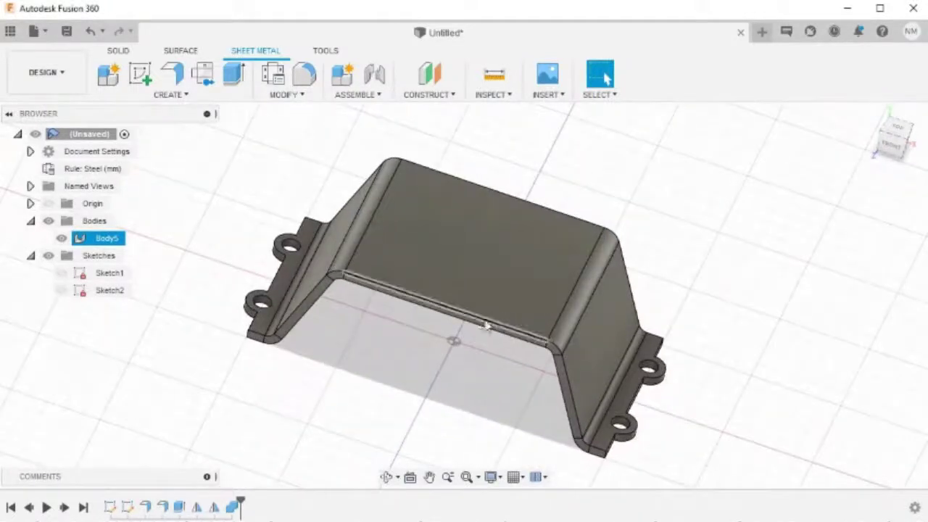
click(302, 95)
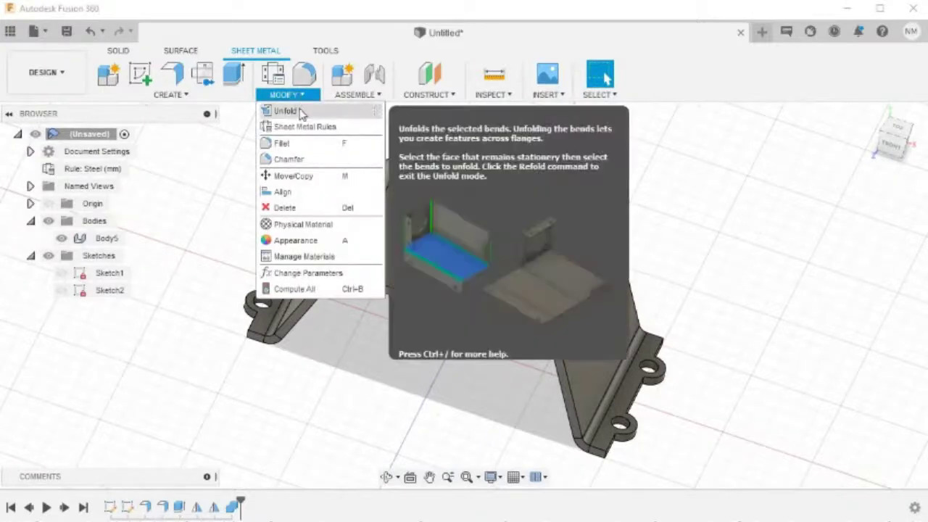
click(300, 113)
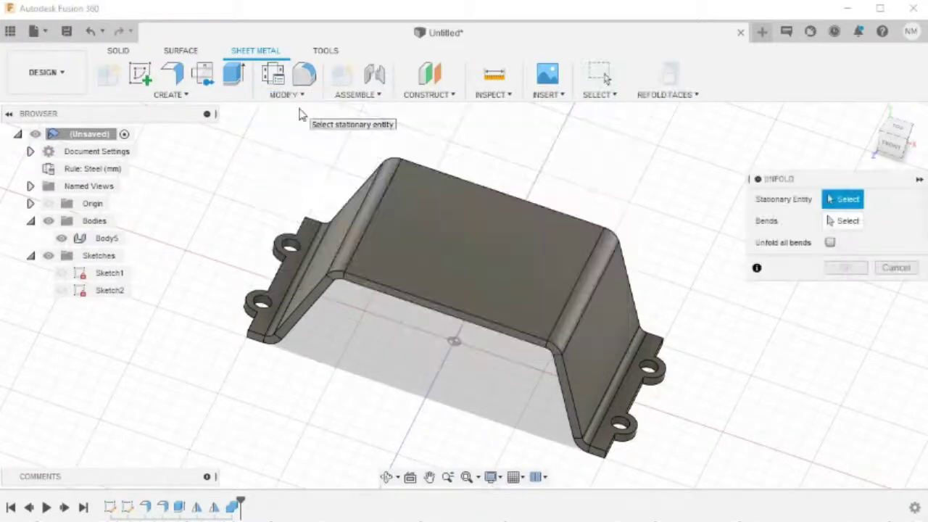
click(479, 265)
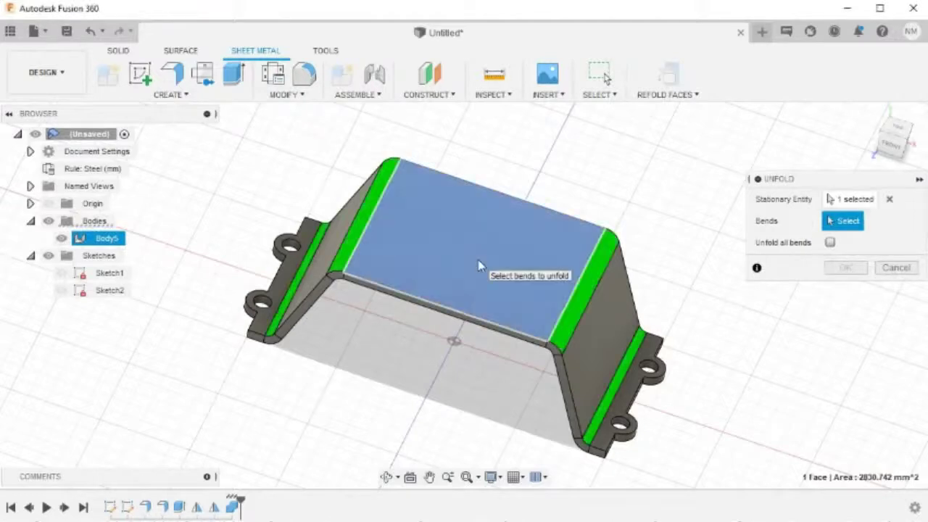
click(830, 244)
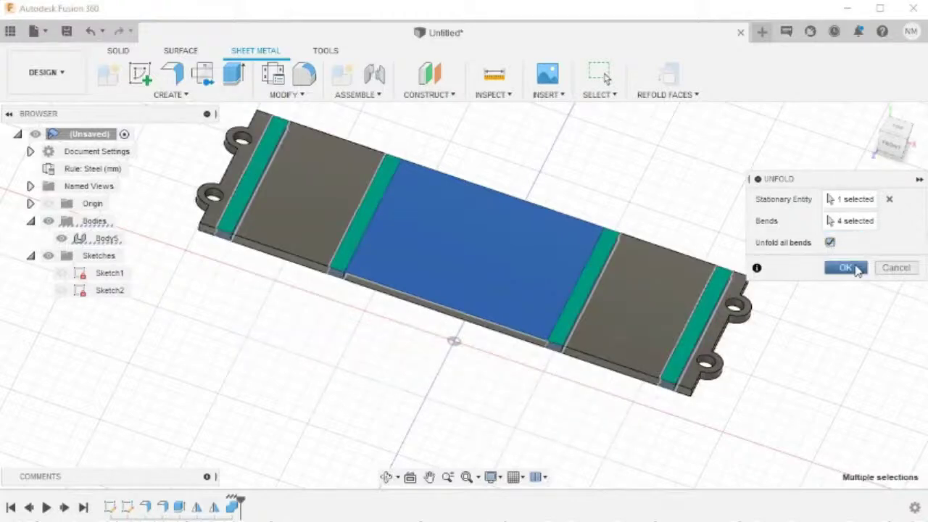
click(846, 268)
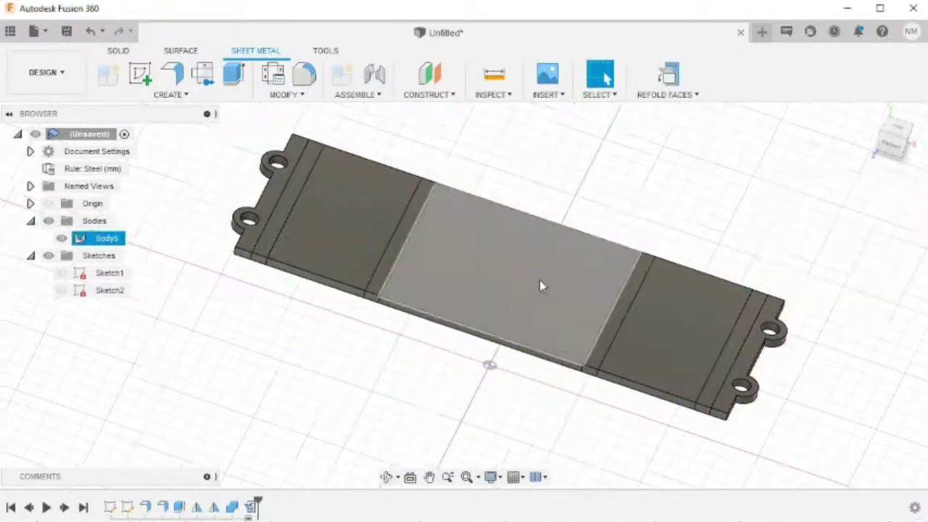
Step: Create a sketch on the unfolded bracket's middle face and draw a rectangle about 12 mm high across the bend left of the origin
click(540, 281)
right_click(539, 286)
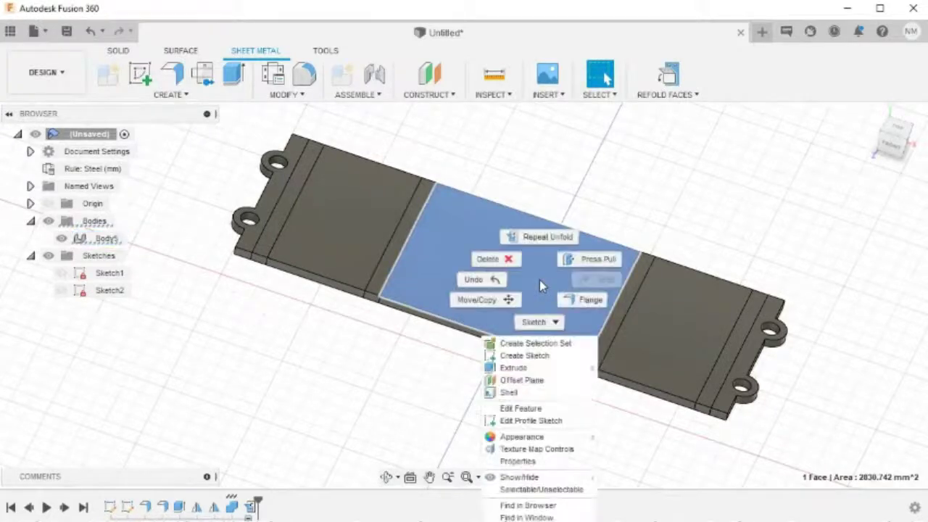
click(525, 356)
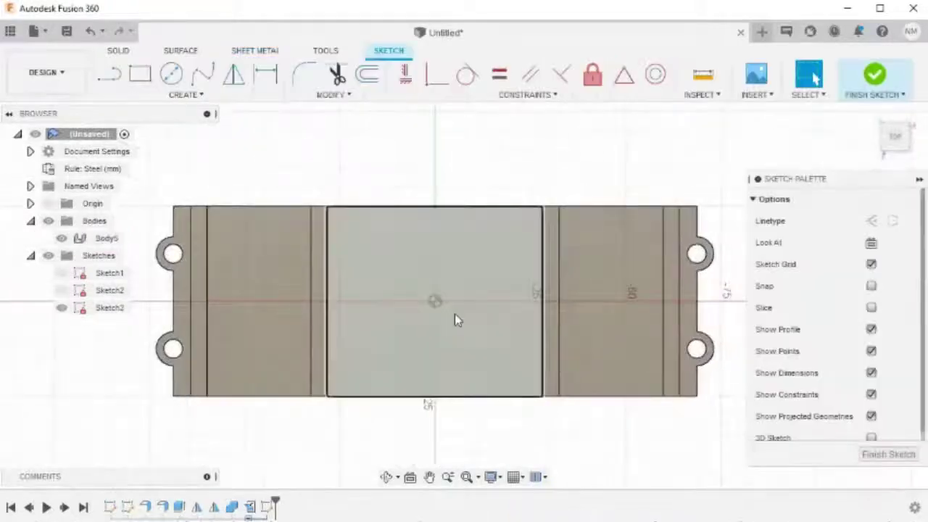
middle_drag(456, 319, 547, 318)
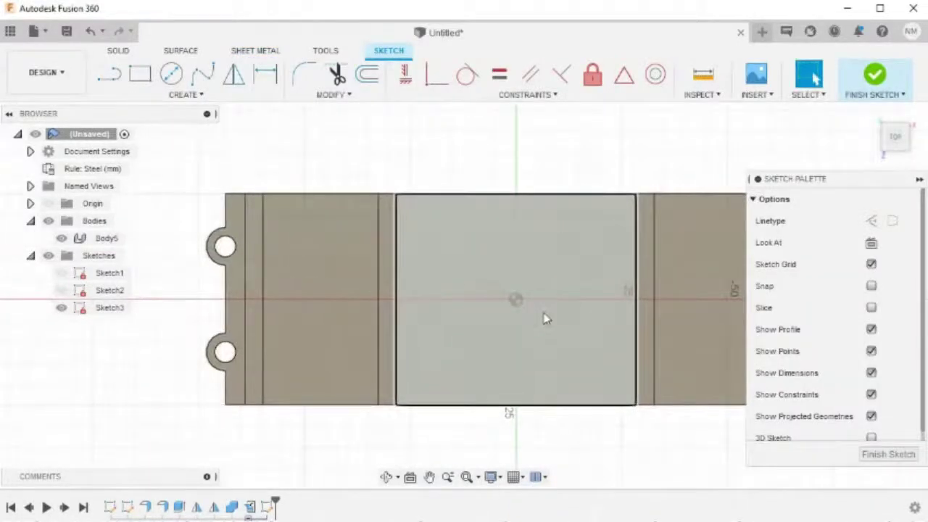
key(r)
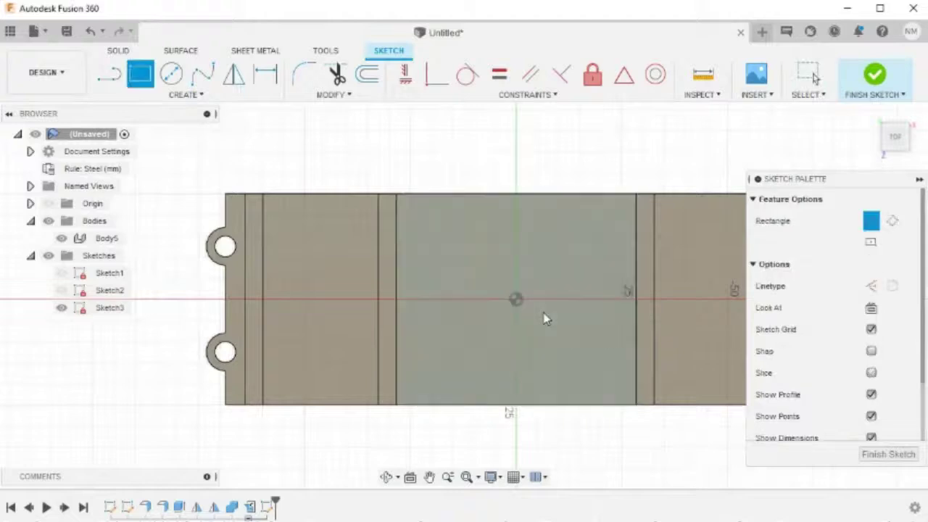
click(338, 272)
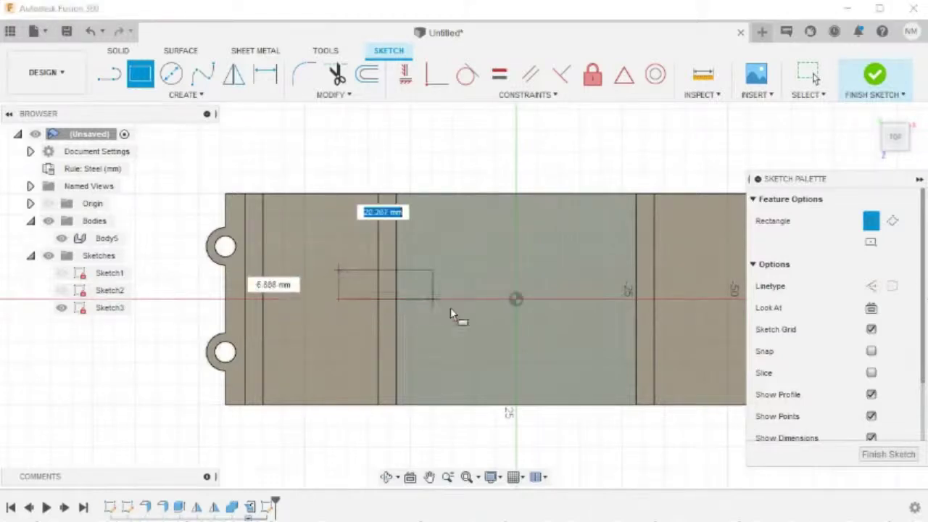
click(447, 321)
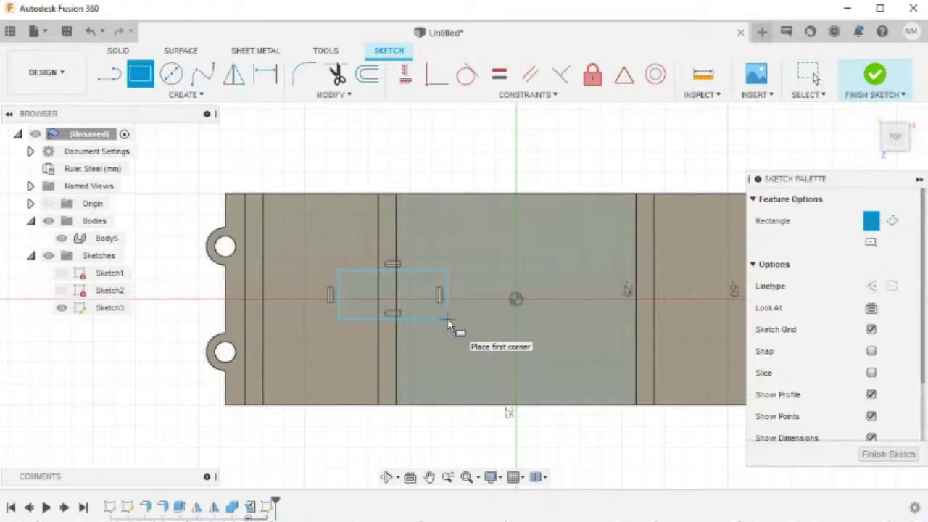
Step: Dimension the rectangle's height between its two horizontal edges as 10 mm
key(d)
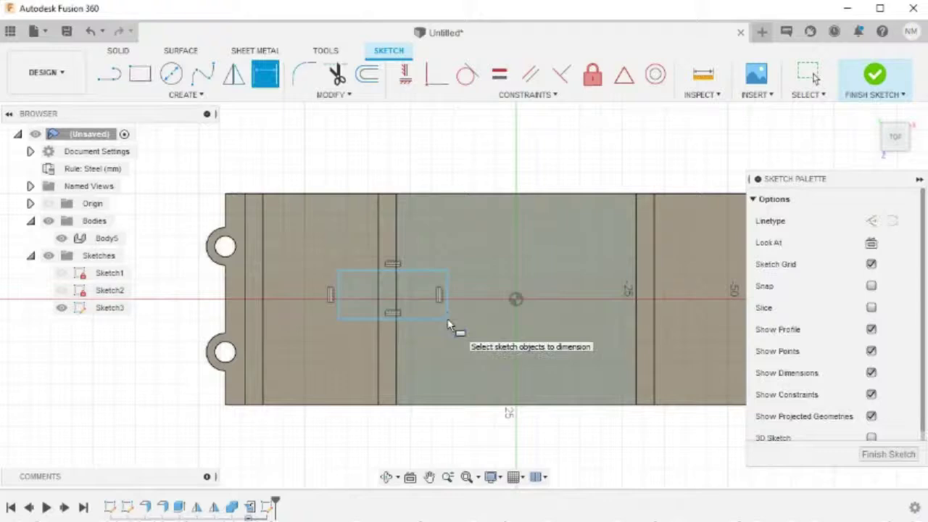
click(423, 271)
click(420, 317)
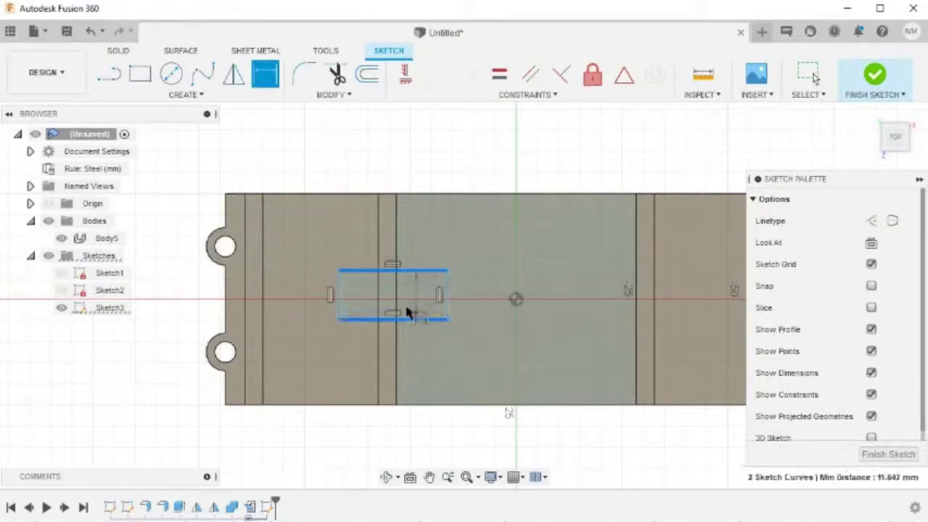
click(287, 306)
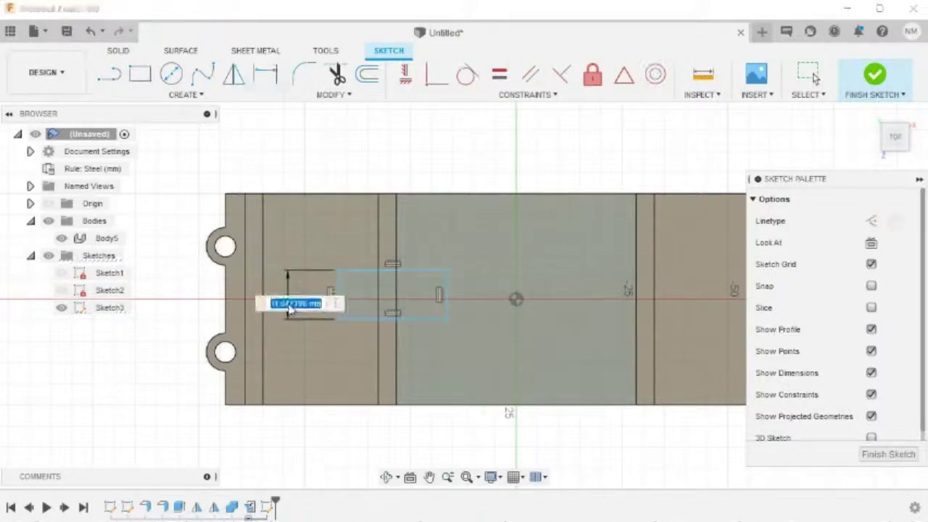
text(10)
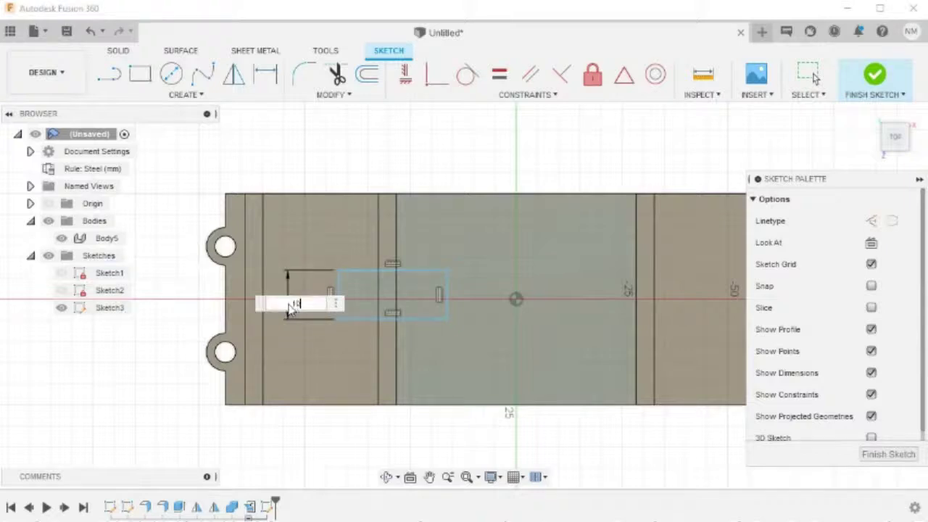
key(Return)
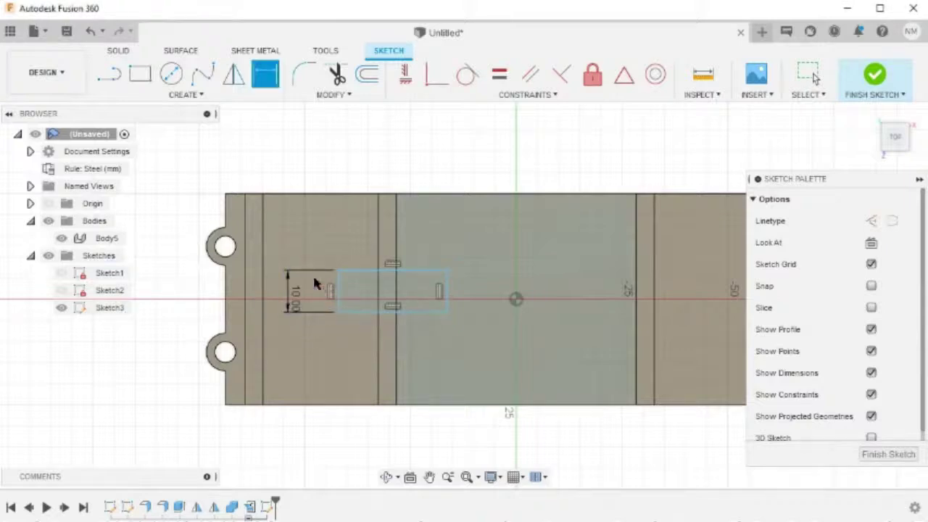
Step: Dimension the rectangle's left edge 10 mm from the bend's outer line
click(339, 293)
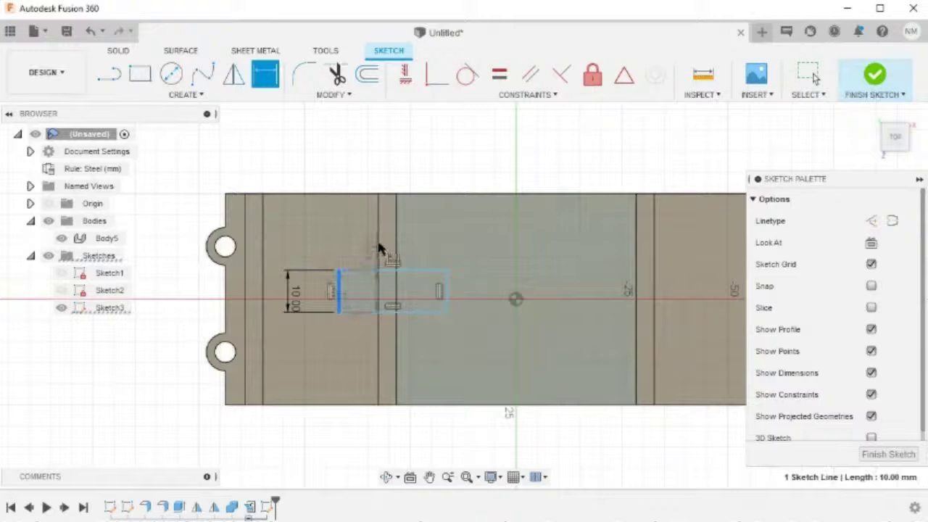
click(378, 310)
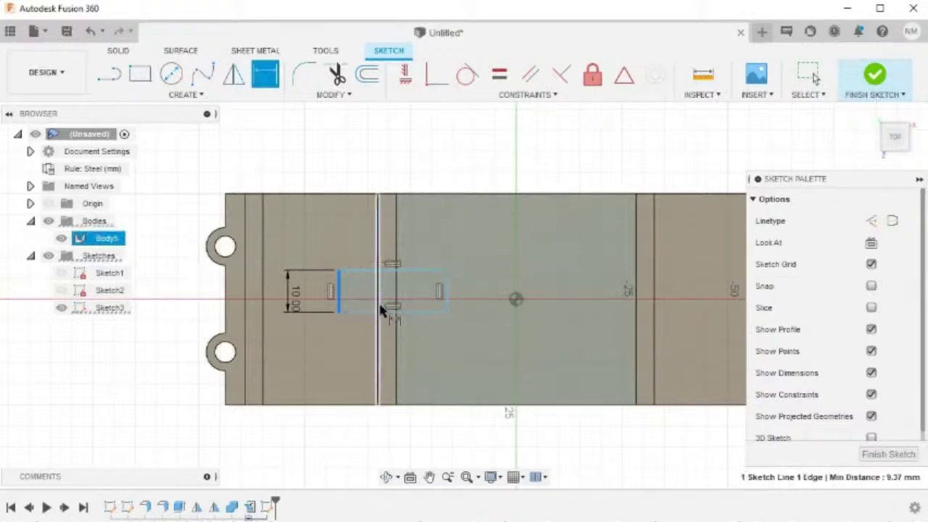
click(366, 237)
text(10)
key(Return)
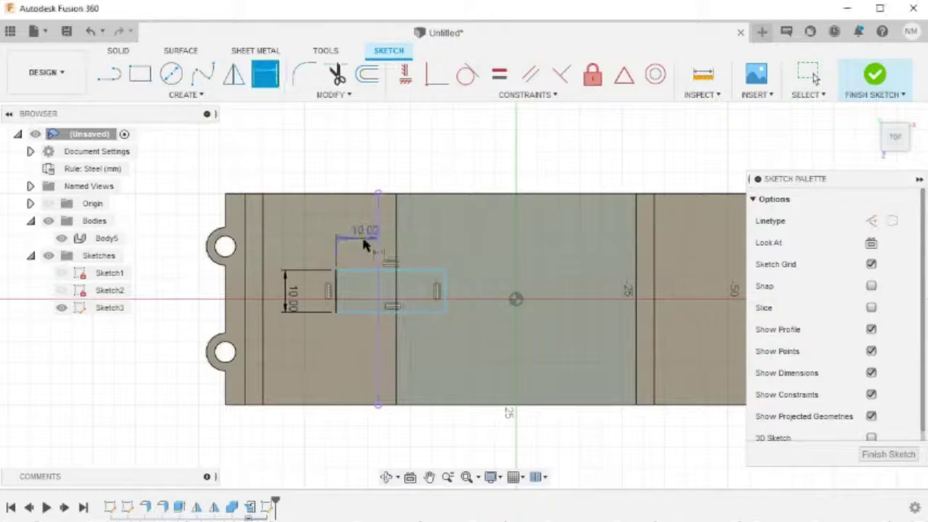
Step: Dimension the rectangle's right edge 10 mm from the bend's inner line bordering the middle face
click(398, 242)
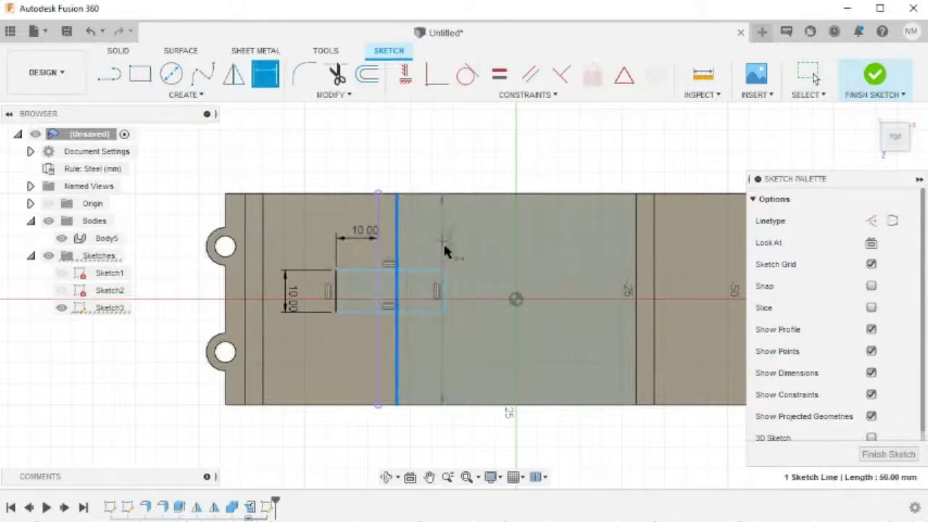
click(445, 290)
click(425, 342)
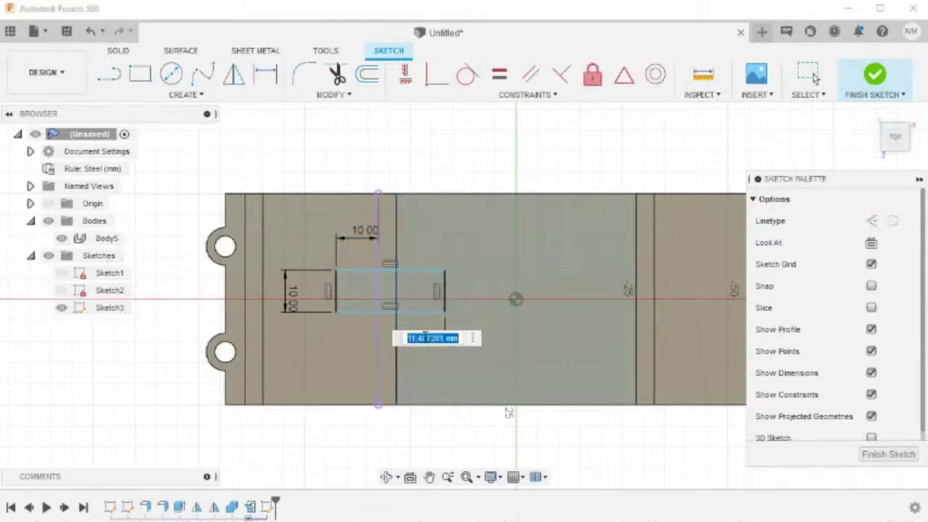
text(10)
key(Return)
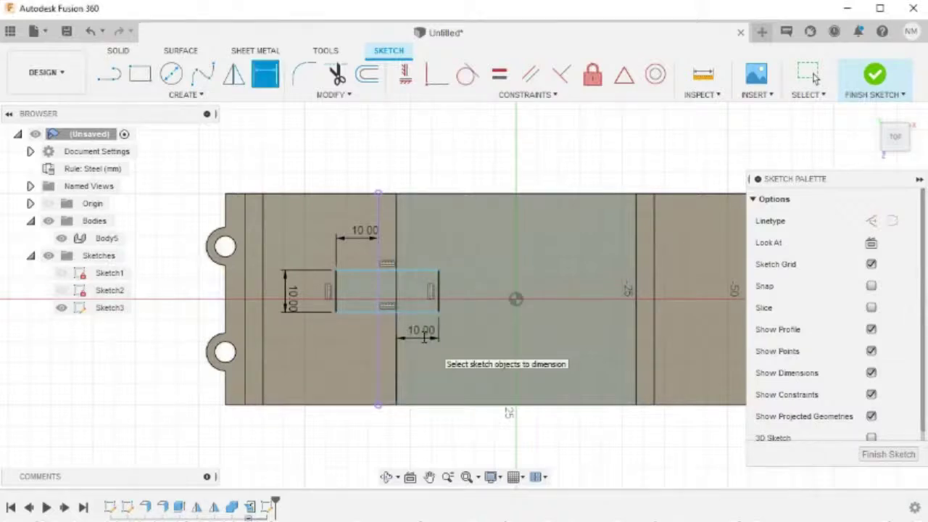
Step: Apply a horizontal/vertical constraint between the origin and the midpoint of the rectangle's edge nearest the origin
key(Escape)
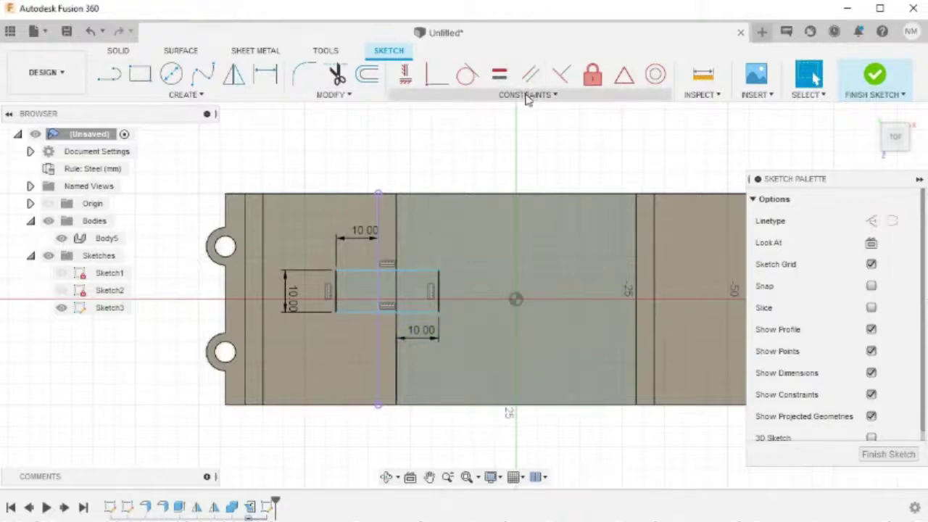
click(408, 84)
scroll(440, 239, up, 5)
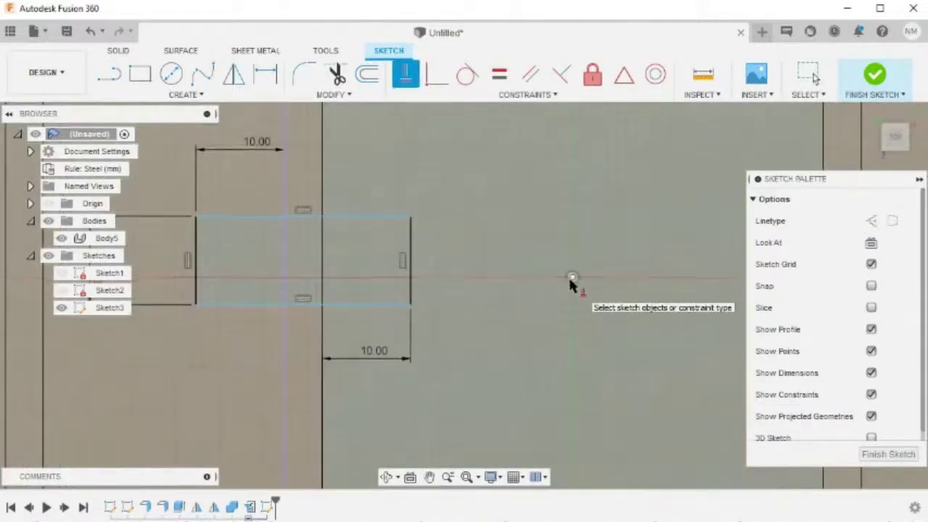
click(570, 277)
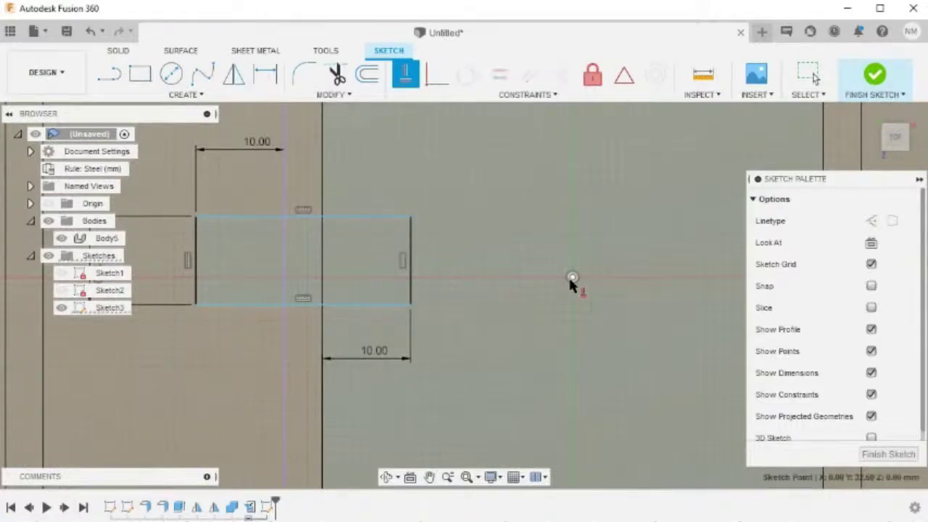
click(412, 268)
scroll(515, 273, down, 3)
middle_drag(597, 307, 503, 300)
scroll(503, 300, down, 2)
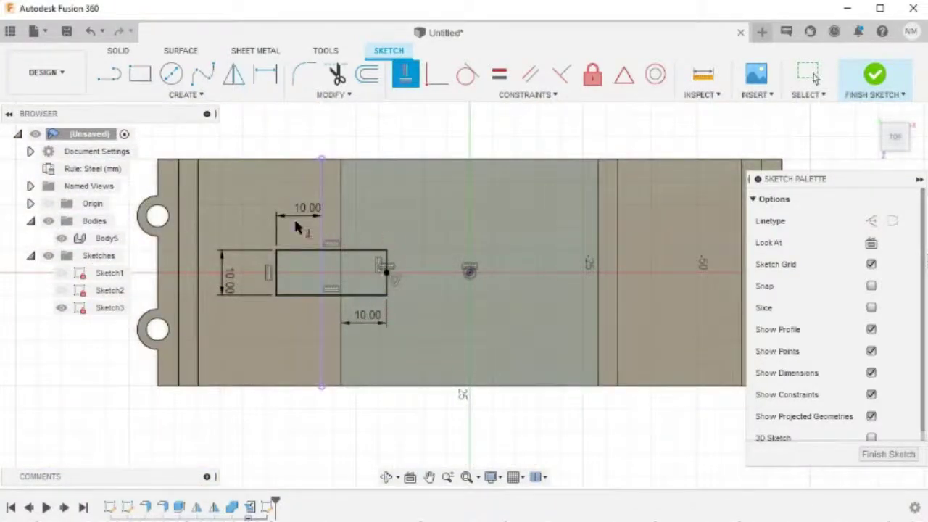
click(341, 318)
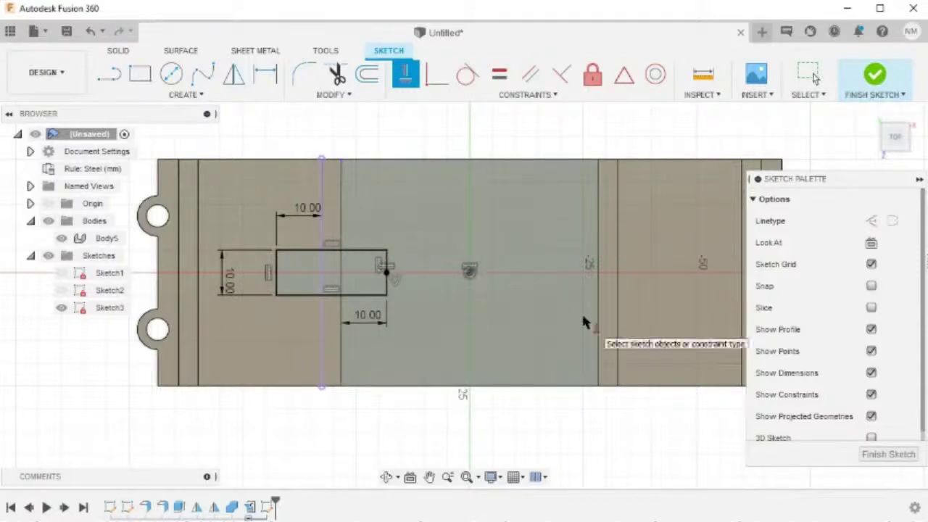
Step: Draw a vertical line 25 mm long between the sheet's lower edge and the origin and convert it to a construction line
key(l)
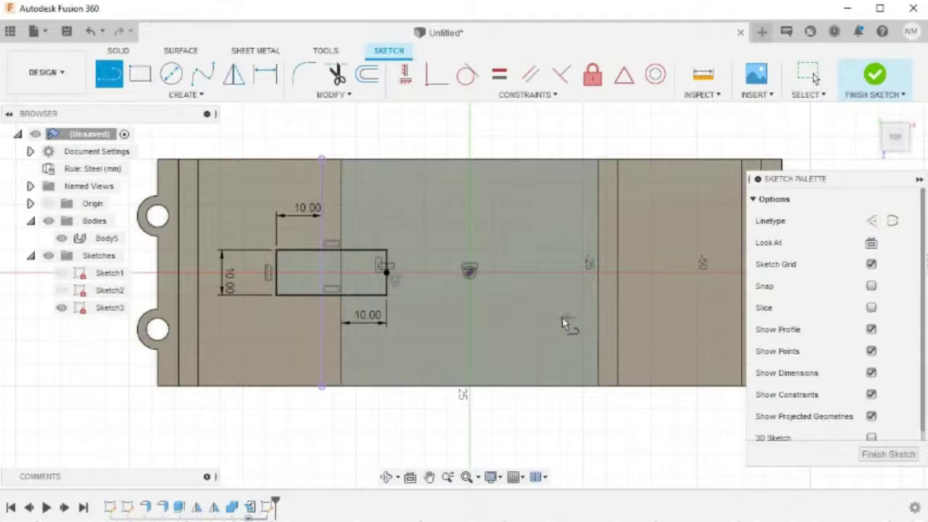
click(470, 394)
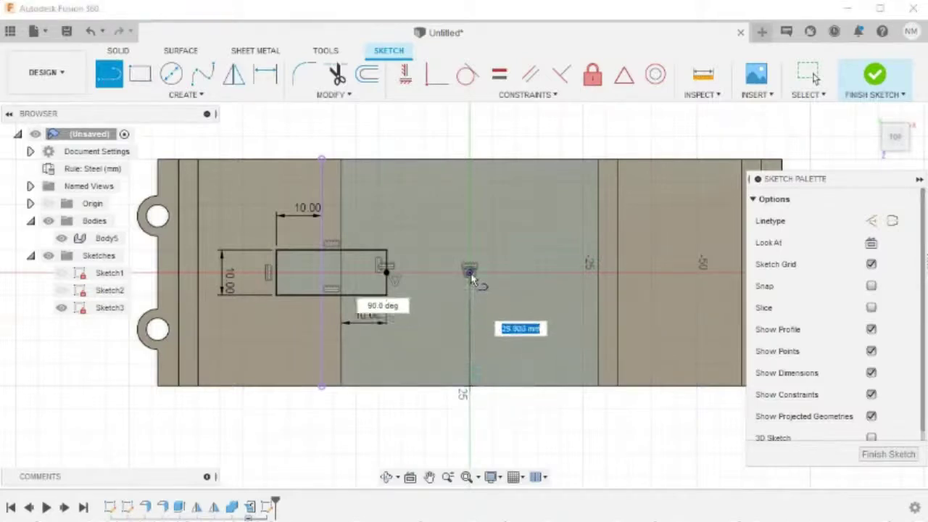
click(471, 273)
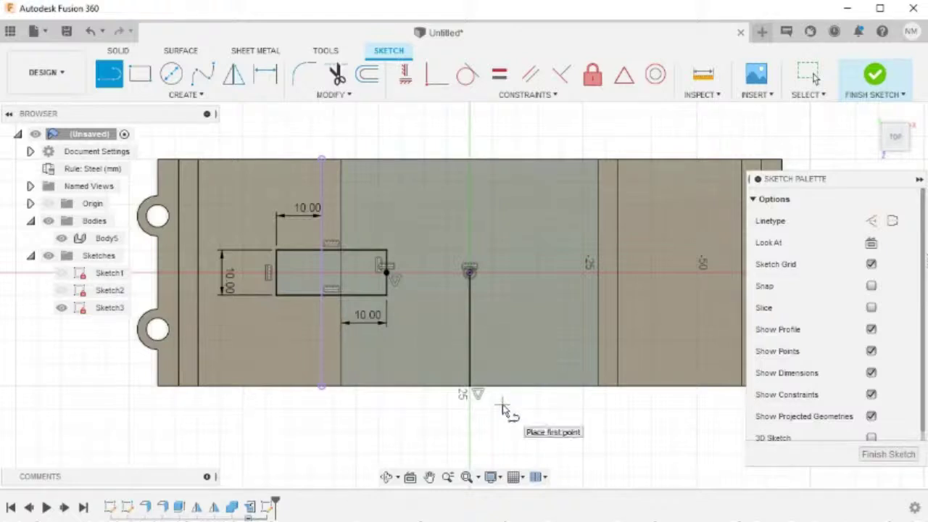
key(Escape)
click(471, 341)
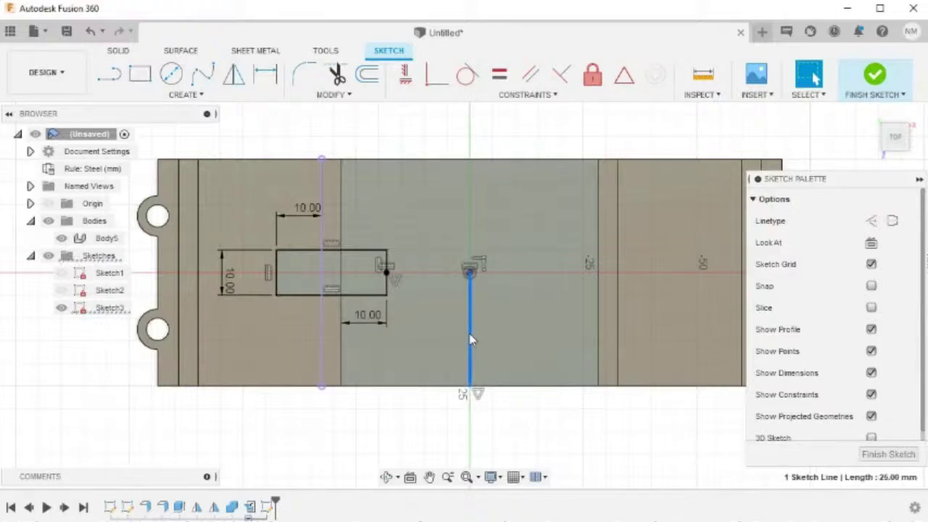
key(x)
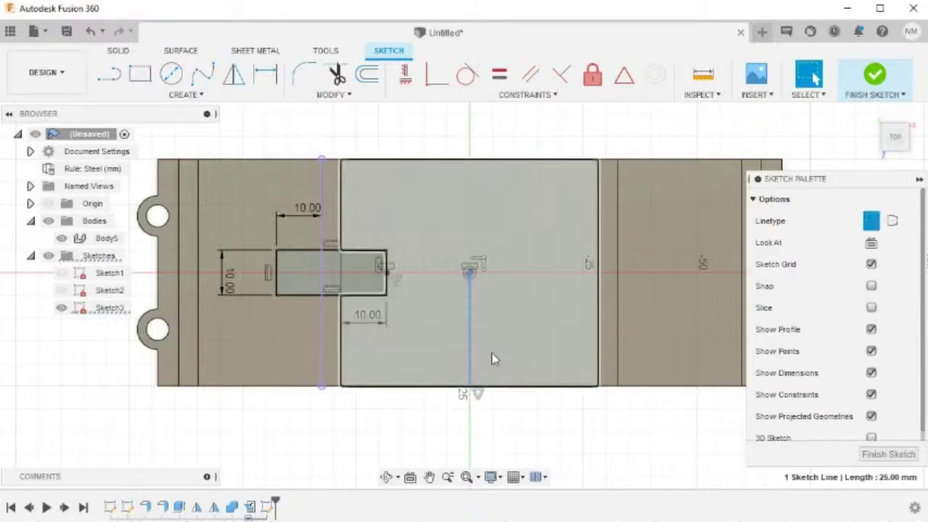
click(632, 399)
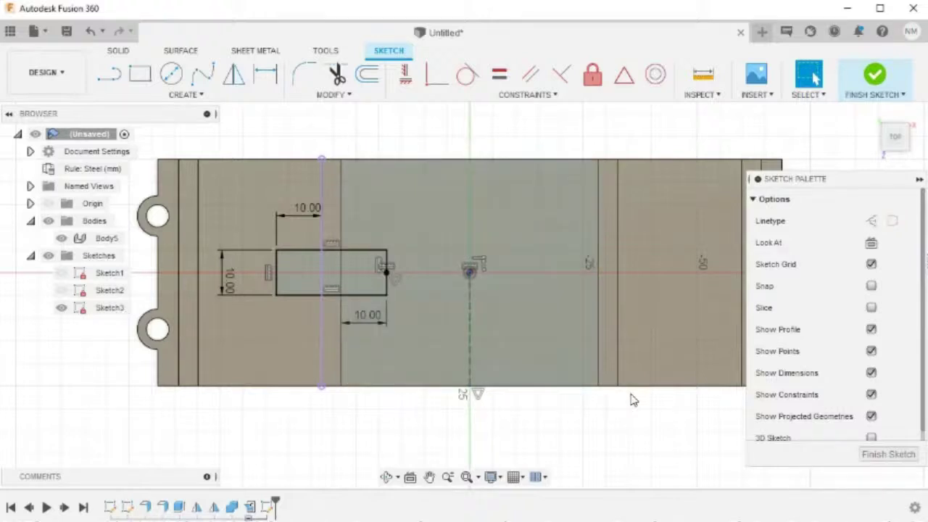
Step: Mirror the rectangle's four lines across the vertical construction line and finish the sketch
key(s)
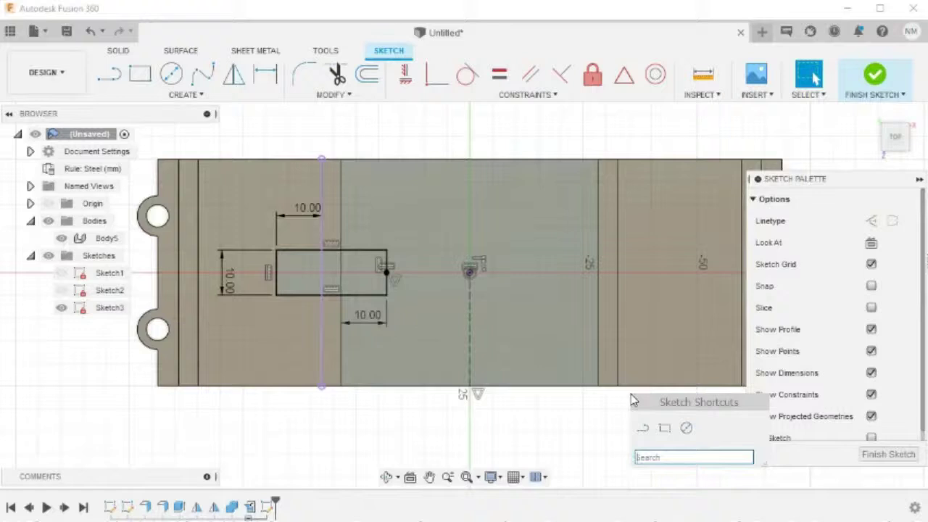
text(MIR)
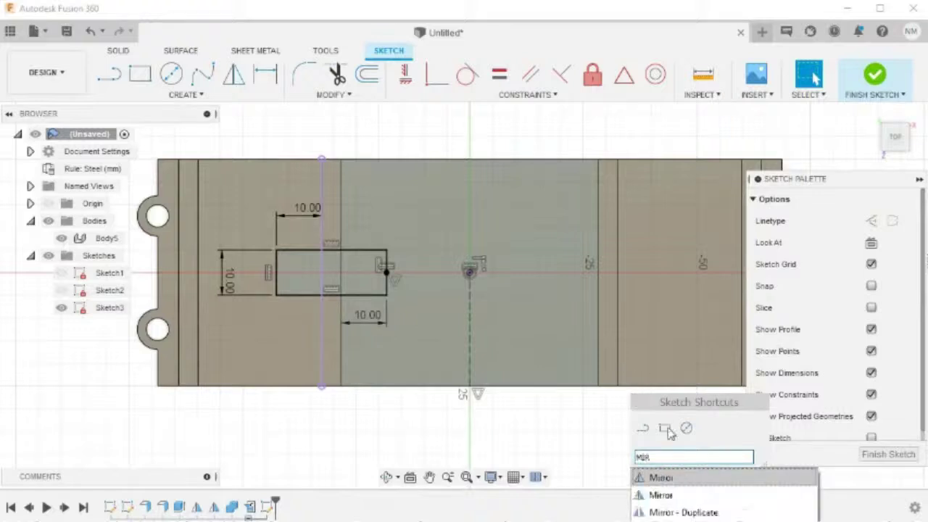
click(674, 480)
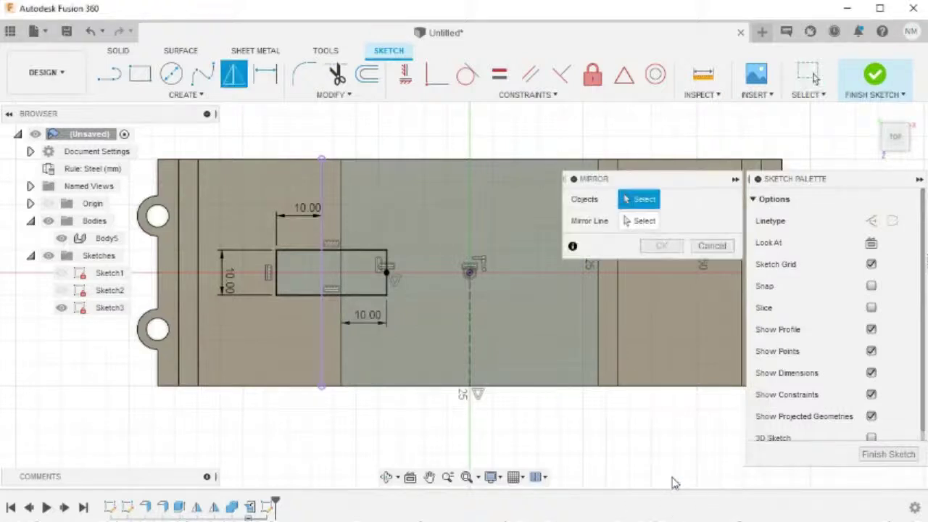
click(386, 265)
click(373, 252)
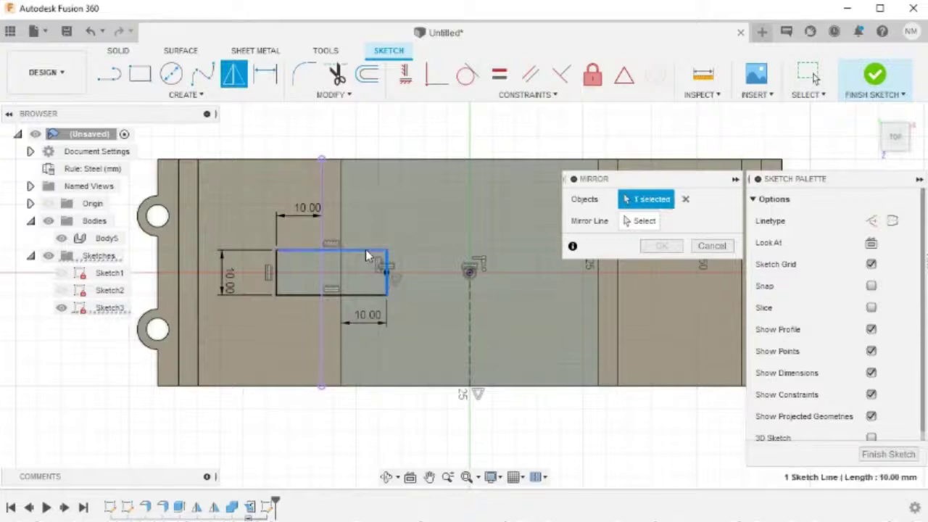
click(277, 277)
click(295, 296)
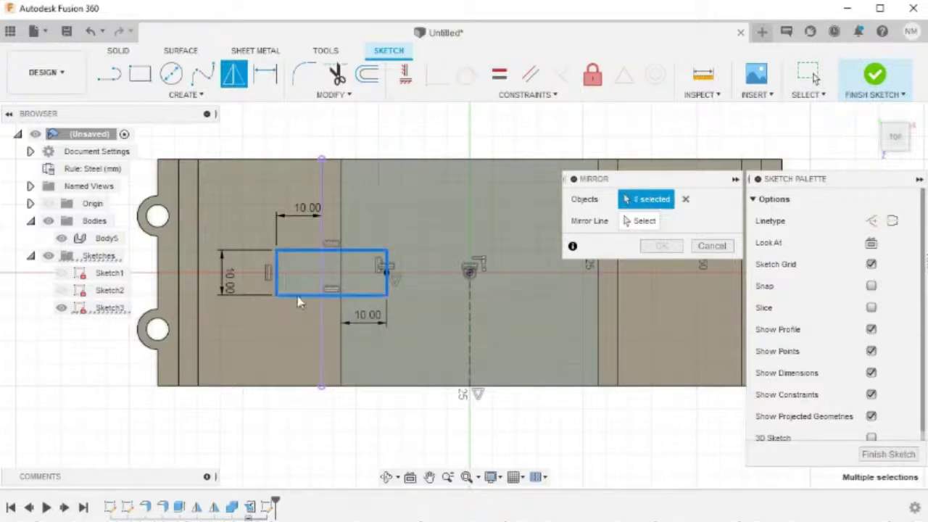
click(633, 224)
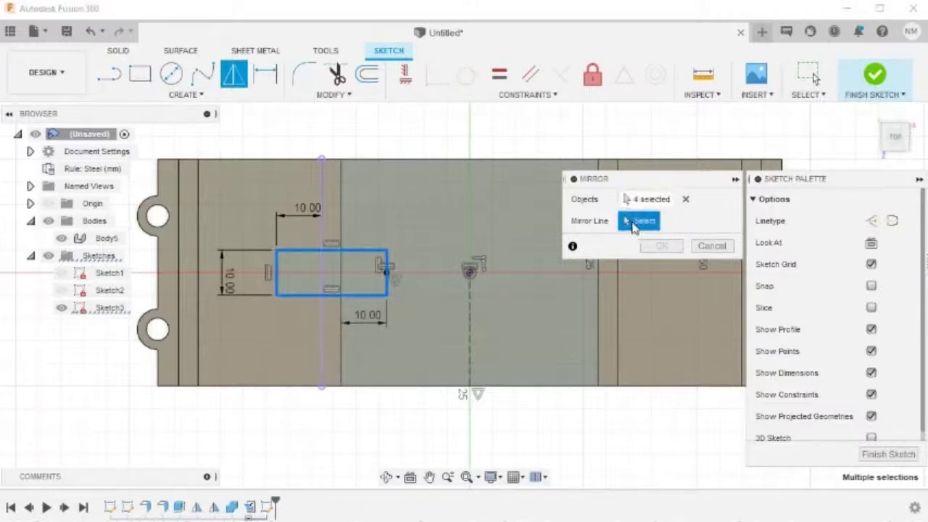
click(470, 325)
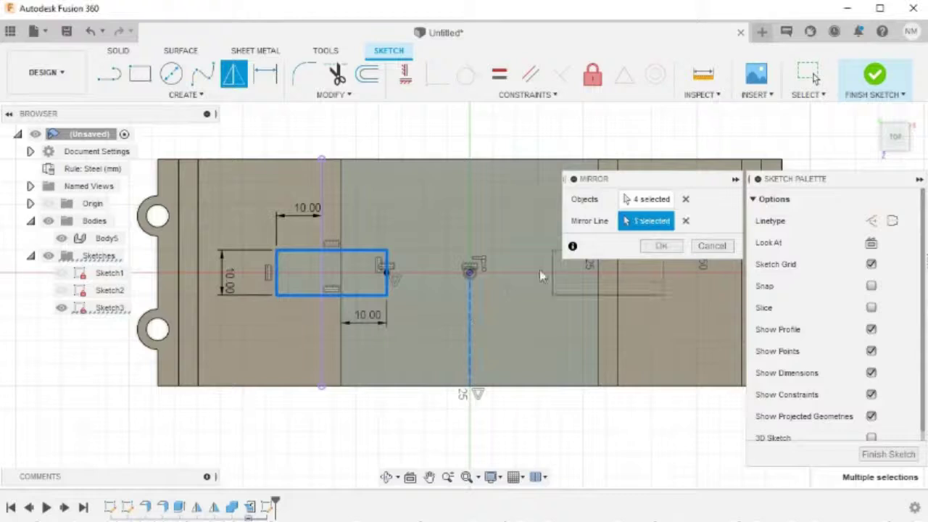
drag(677, 181, 733, 117)
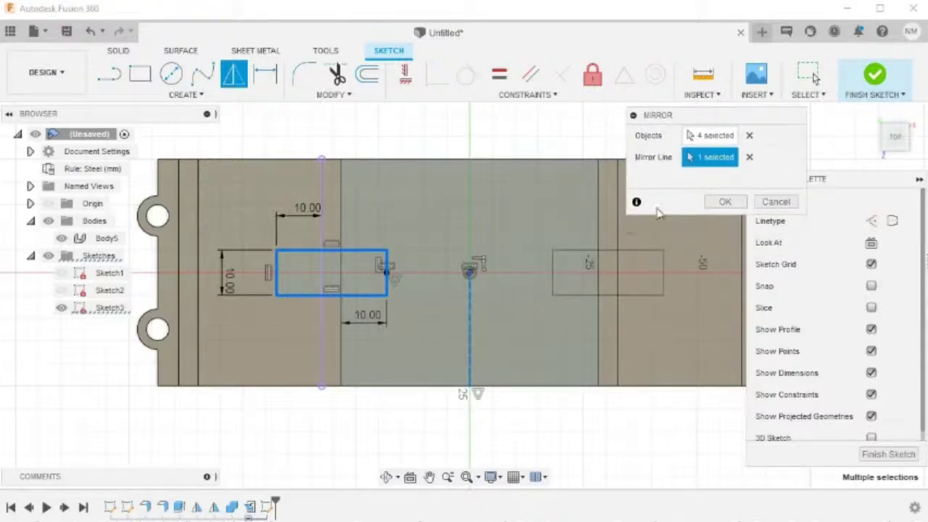
click(729, 203)
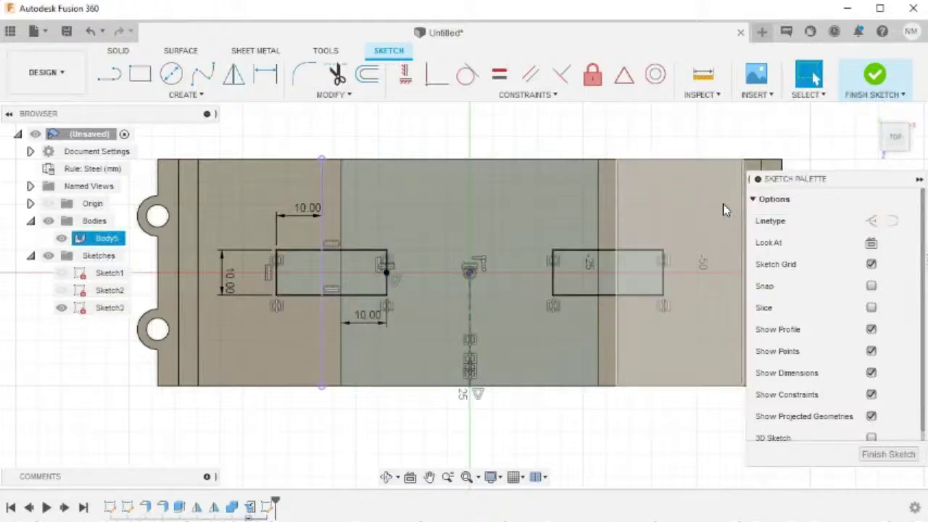
click(871, 83)
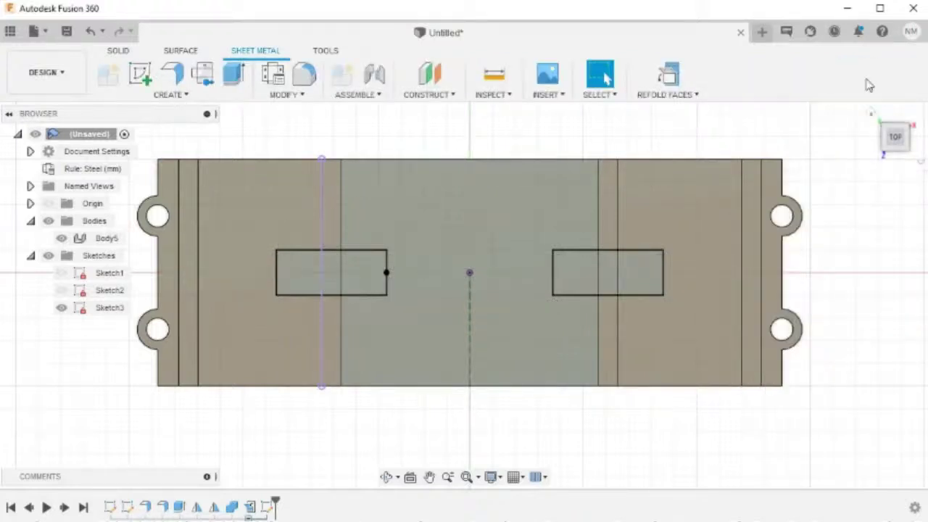
Step: Extrude both rectangles as a cut through the sheet, with extent To Object ending at the middle section's underside face
click(871, 115)
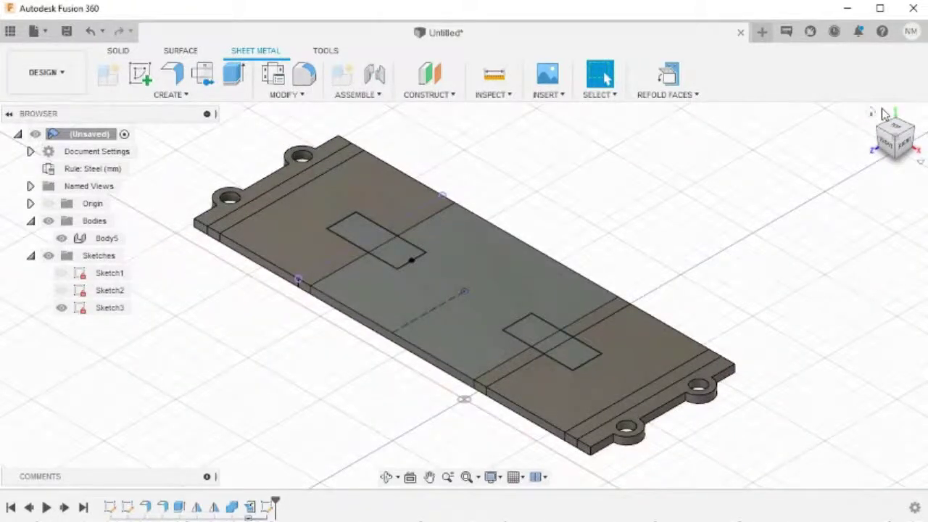
key(e)
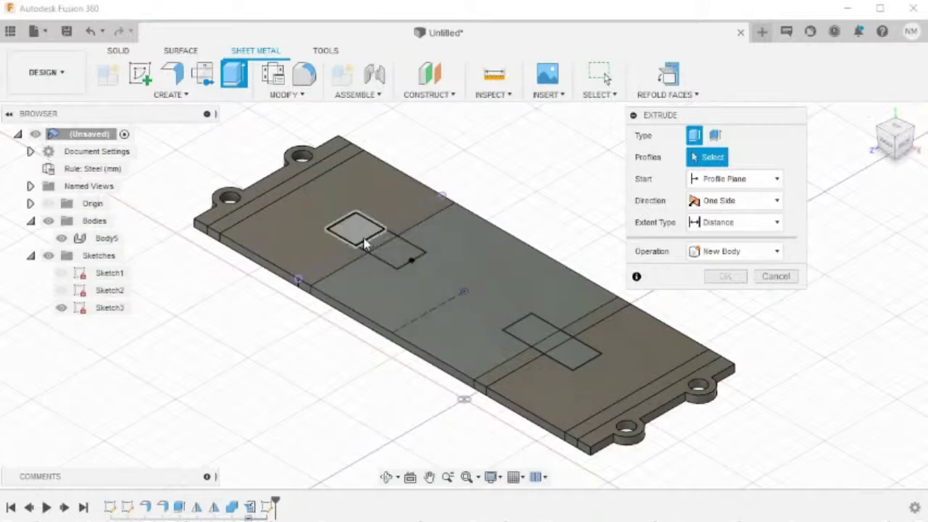
click(365, 244)
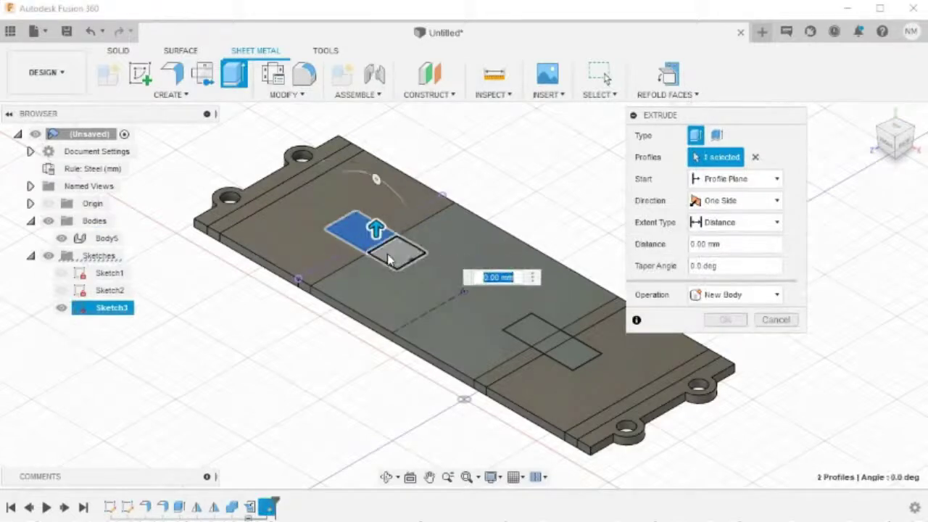
click(386, 254)
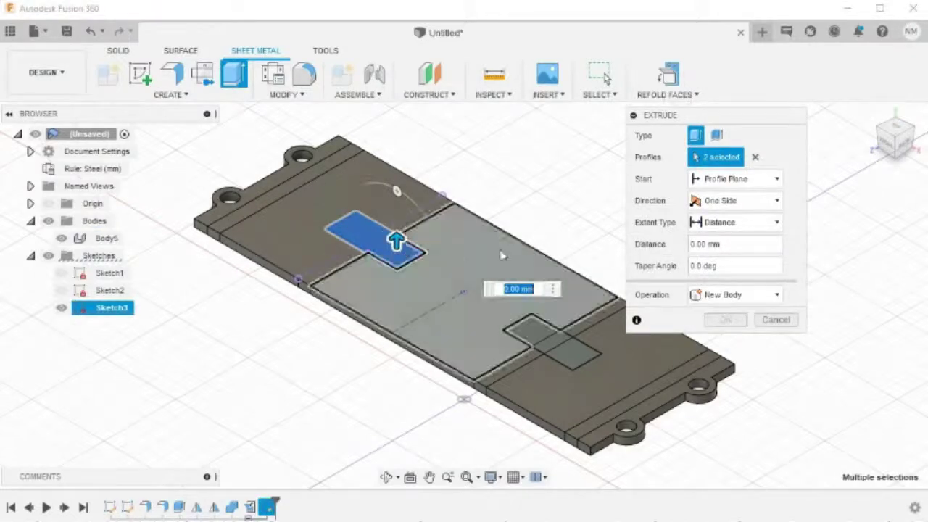
click(548, 349)
click(548, 348)
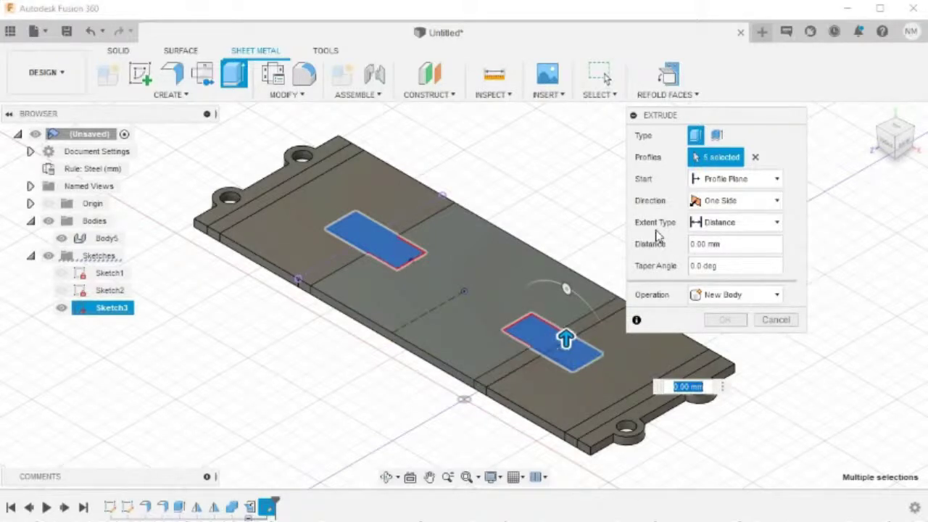
click(735, 222)
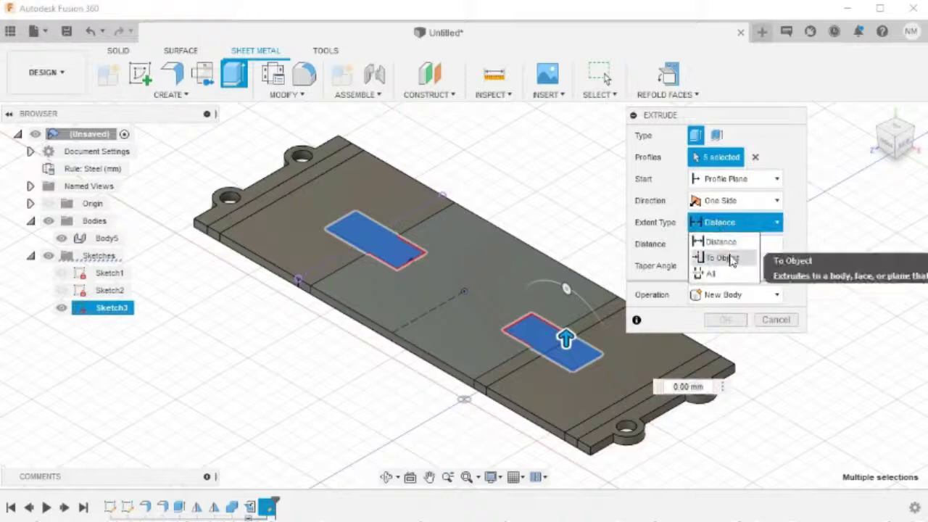
click(721, 258)
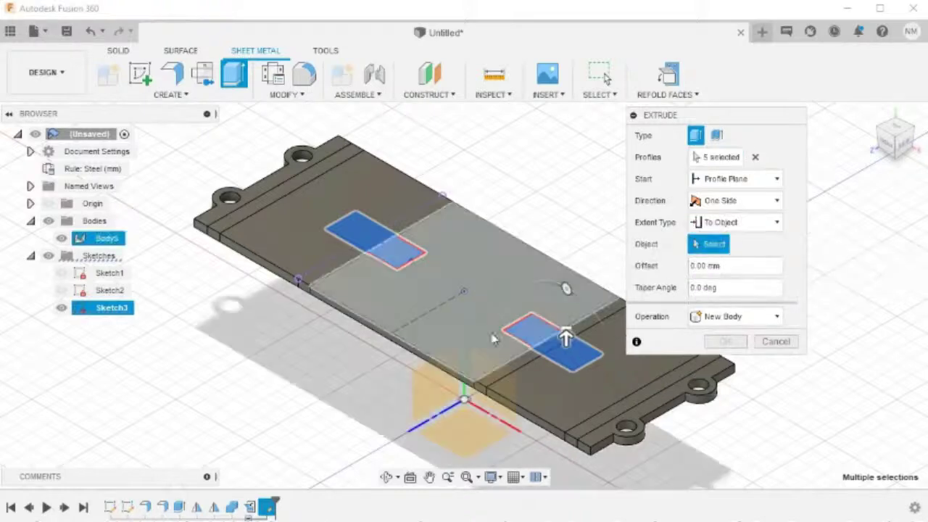
shift+middle_drag(403, 386, 417, 319)
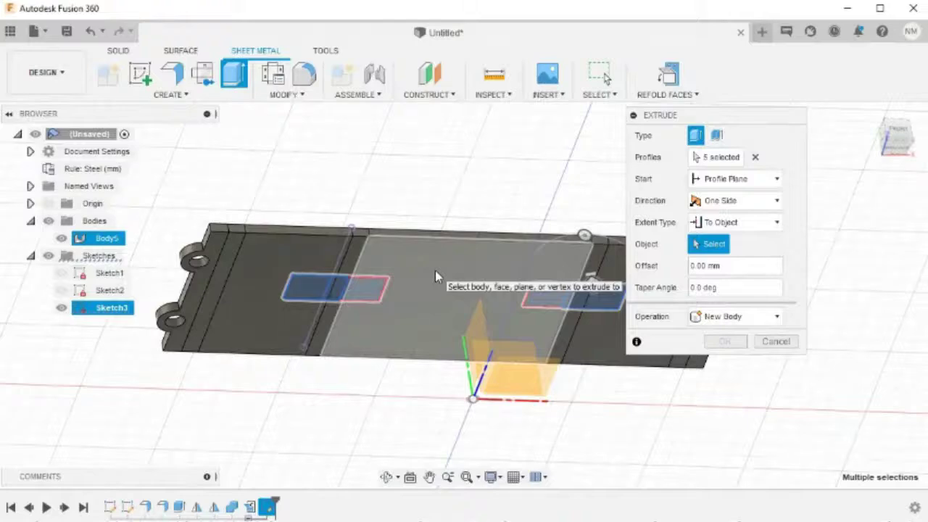
click(435, 272)
shift+middle_drag(434, 267, 435, 369)
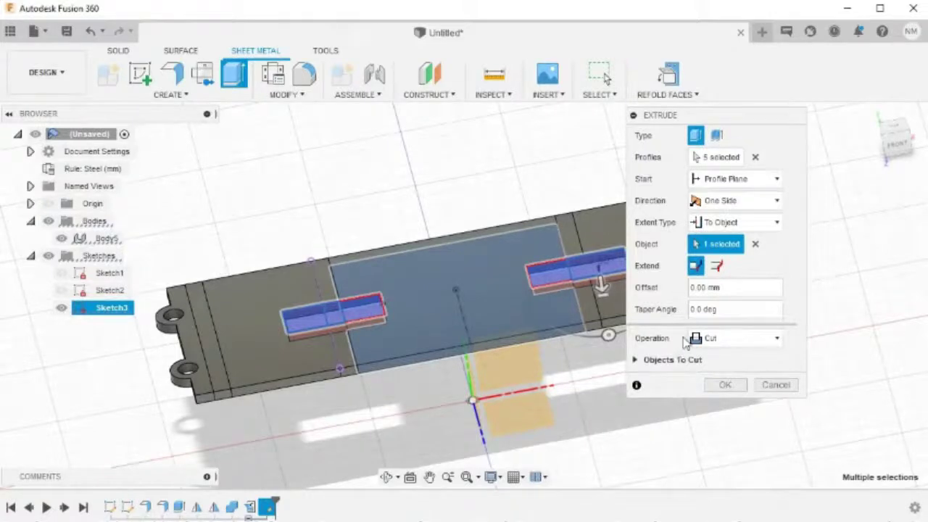
click(724, 385)
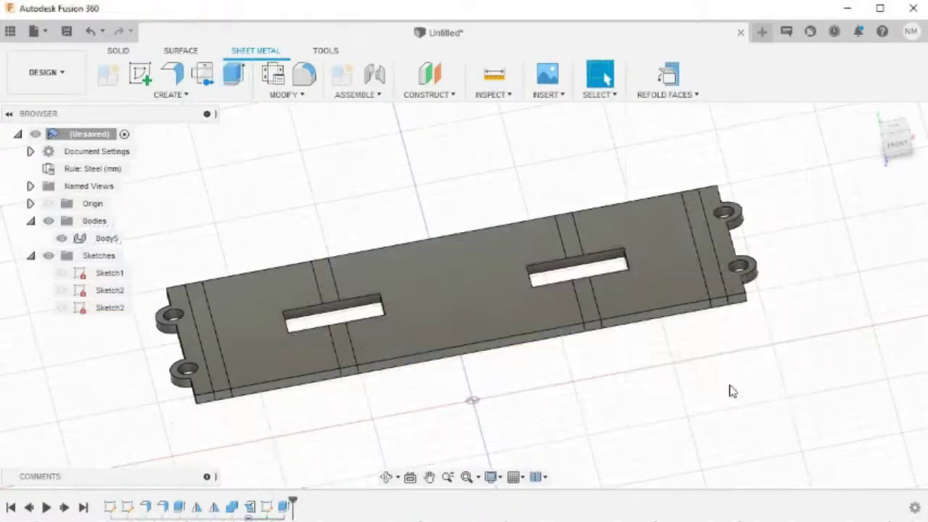
Step: Refold the unfolded bends of the bracket
shift+middle_drag(731, 391, 684, 404)
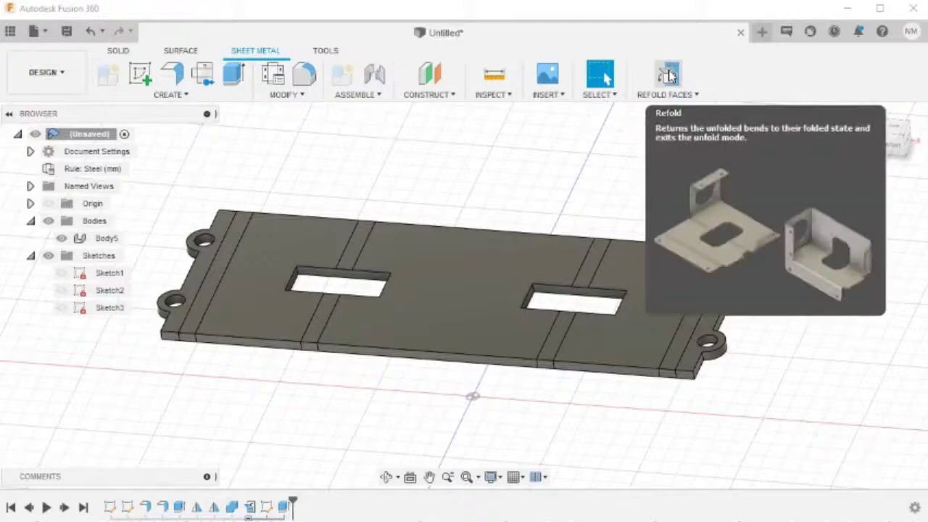
click(668, 75)
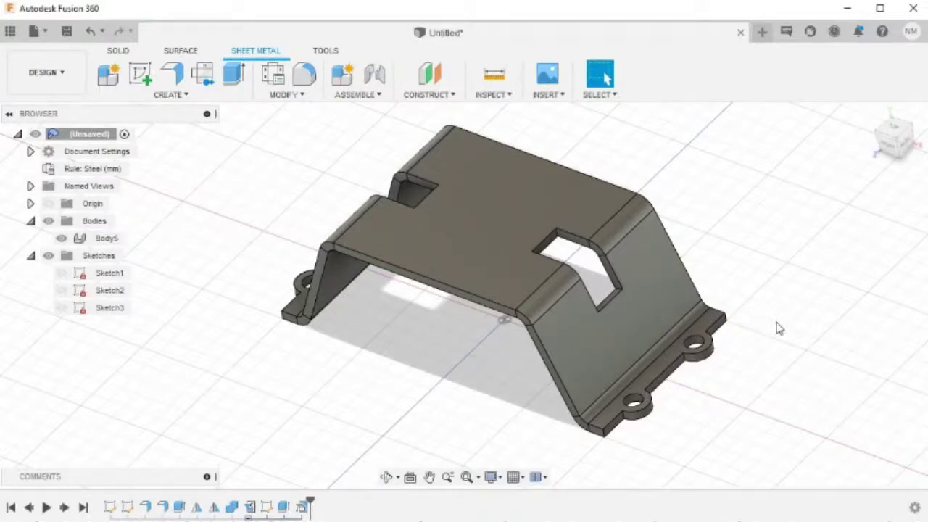
Step: Start a constant-radius fillet and select the four corner edges of the rectangular cutout on one side of the bracket
key(f)
scroll(511, 252, up, 3)
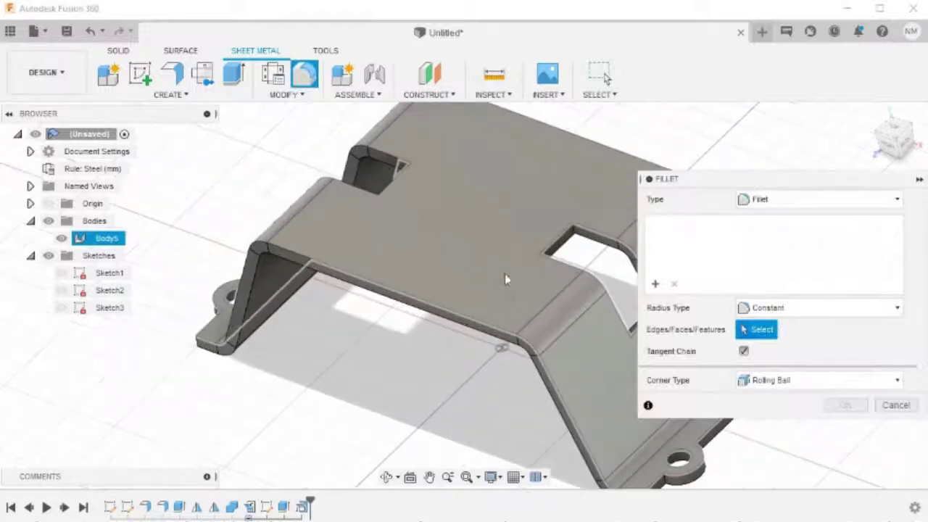
middle_drag(505, 297, 344, 304)
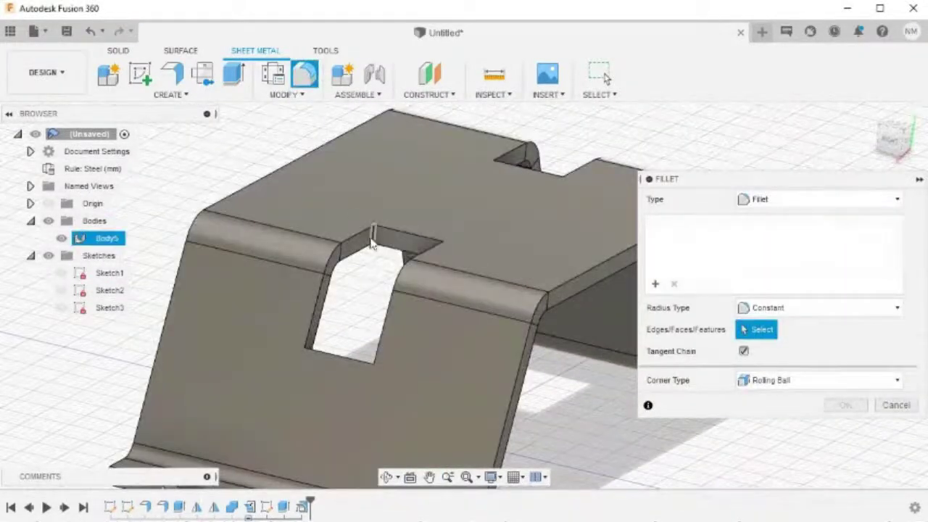
click(374, 245)
shift+middle_drag(375, 245, 457, 107)
click(532, 281)
click(437, 268)
click(566, 233)
Step: Add the outer corner edges and the edges beside both hole tabs of that side's mounting flange to the fillet selection
click(379, 387)
shift+middle_drag(580, 445, 454, 333)
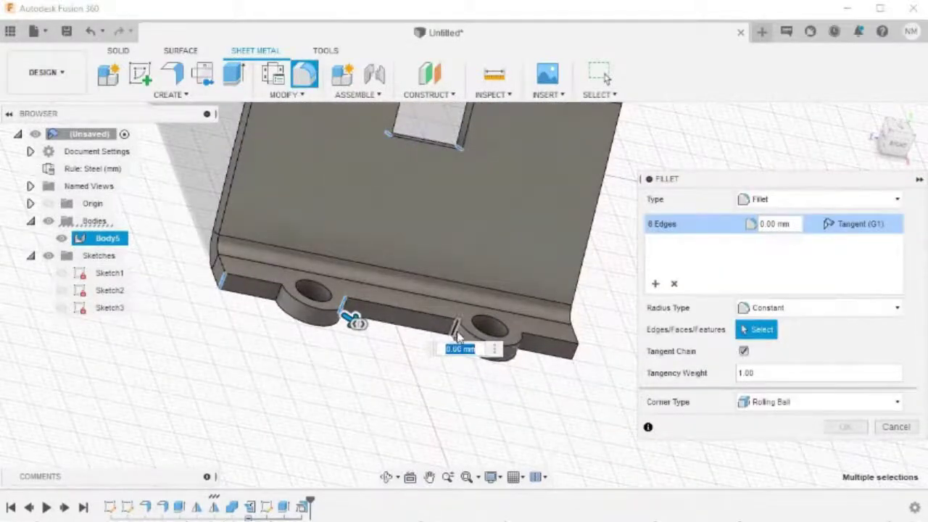
click(455, 330)
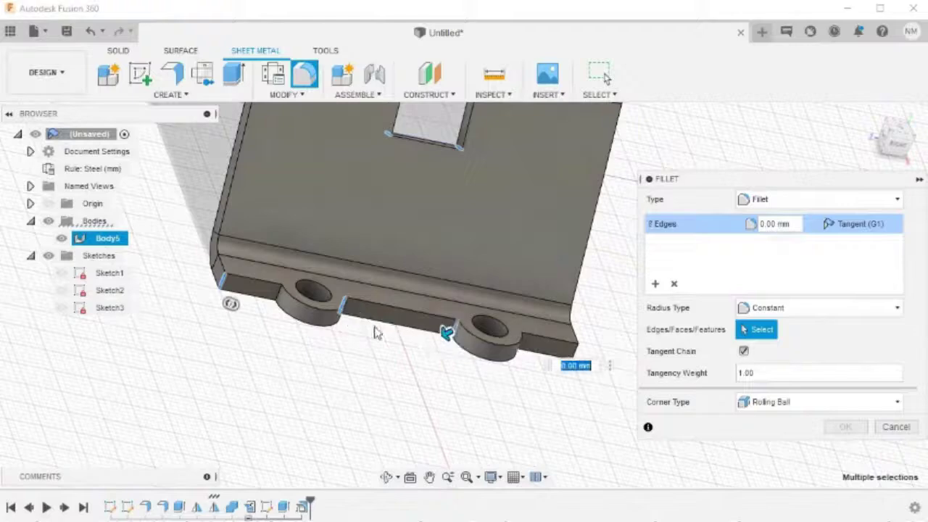
click(281, 298)
shift+middle_drag(503, 393, 414, 377)
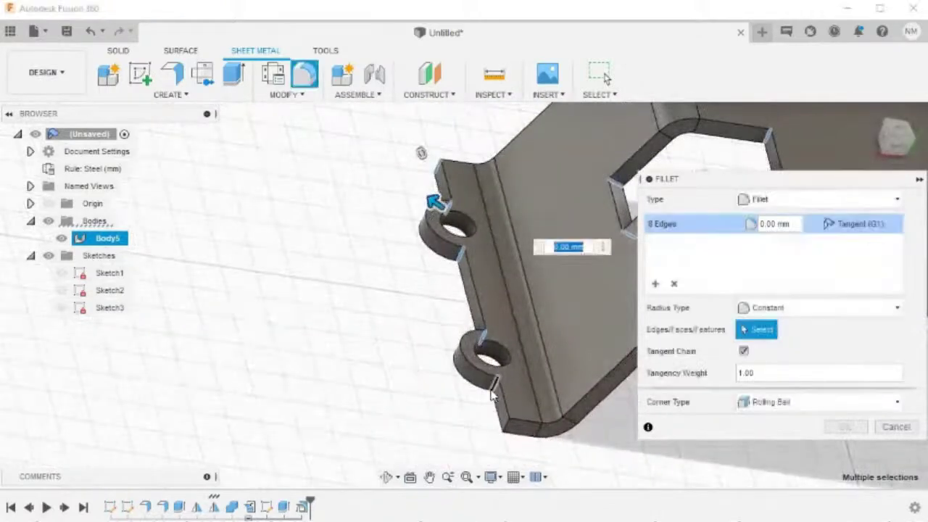
shift+middle_drag(514, 432, 471, 283)
shift+middle_drag(427, 310, 444, 301)
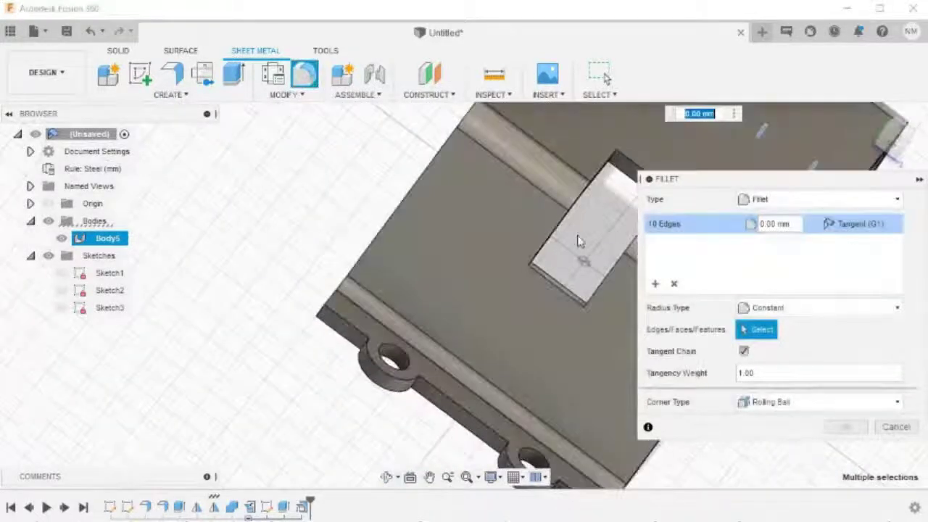
Step: Add the four corner edges of the opposite rectangular cutout to the fillet selection
scroll(580, 243, up, 3)
shift+middle_drag(577, 243, 578, 282)
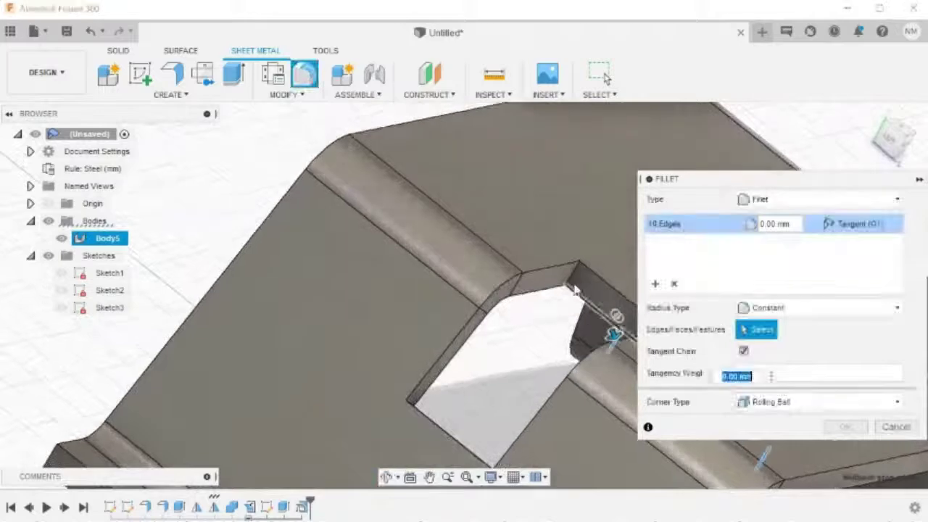
click(578, 283)
shift+middle_drag(542, 336, 520, 250)
click(519, 254)
shift+middle_drag(514, 331, 581, 336)
click(440, 362)
click(376, 270)
Step: Add the two outer corners and the four tab junction edges of the opposite mounting flange to the fillet selection
click(335, 380)
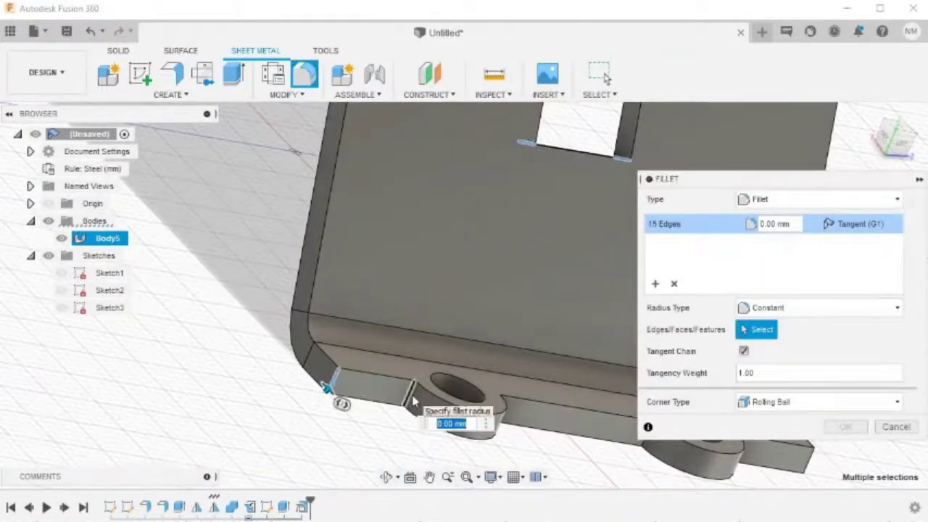
shift+middle_drag(505, 454, 442, 435)
click(543, 435)
middle_drag(543, 443, 348, 292)
shift+middle_drag(425, 401, 478, 416)
click(493, 385)
shift+middle_drag(530, 435, 481, 398)
shift+middle_drag(549, 407, 464, 428)
click(554, 445)
shift+middle_drag(360, 367, 543, 393)
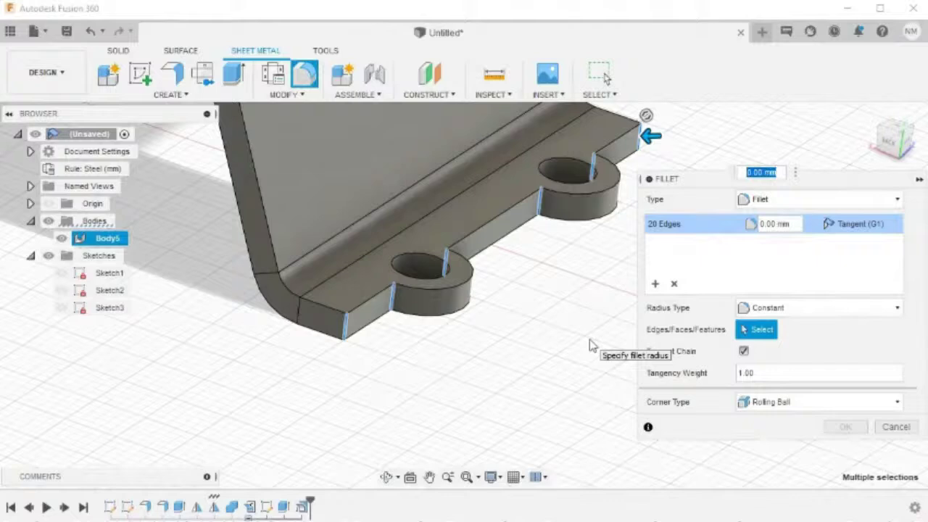
Step: Fillet all the selected cutout and flange edges with a 2 mm radius
text(2)
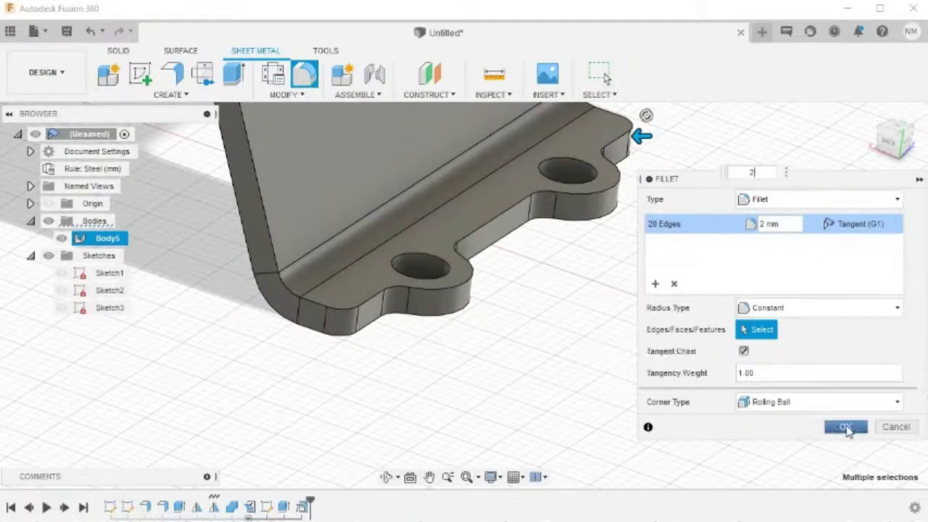
click(846, 428)
shift+middle_drag(846, 428, 594, 227)
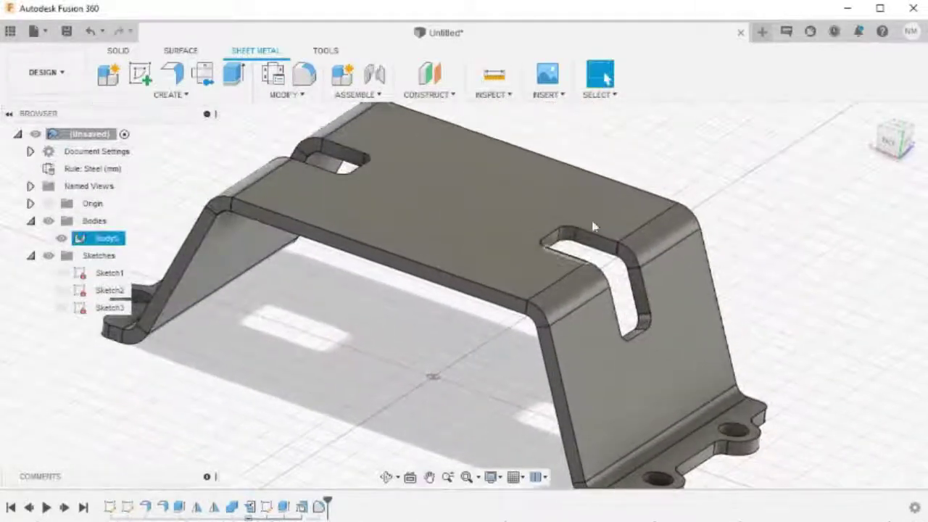
click(869, 116)
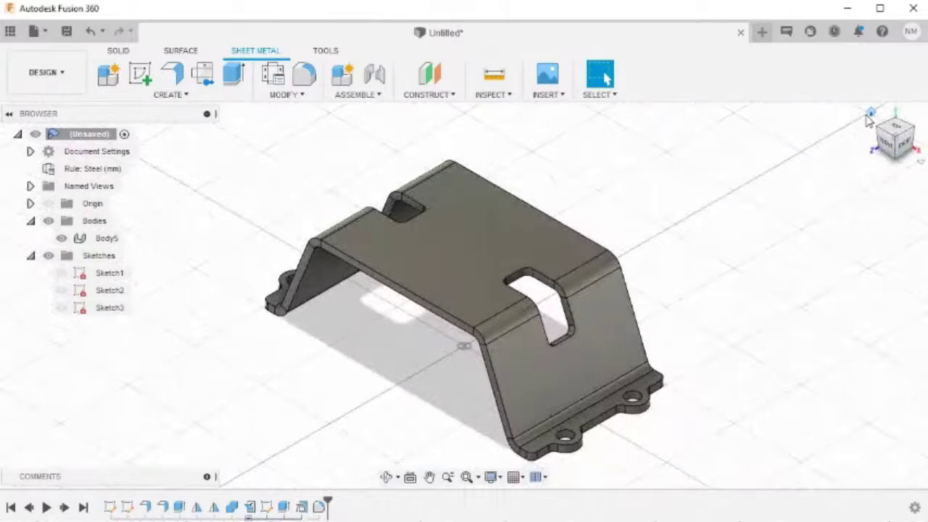